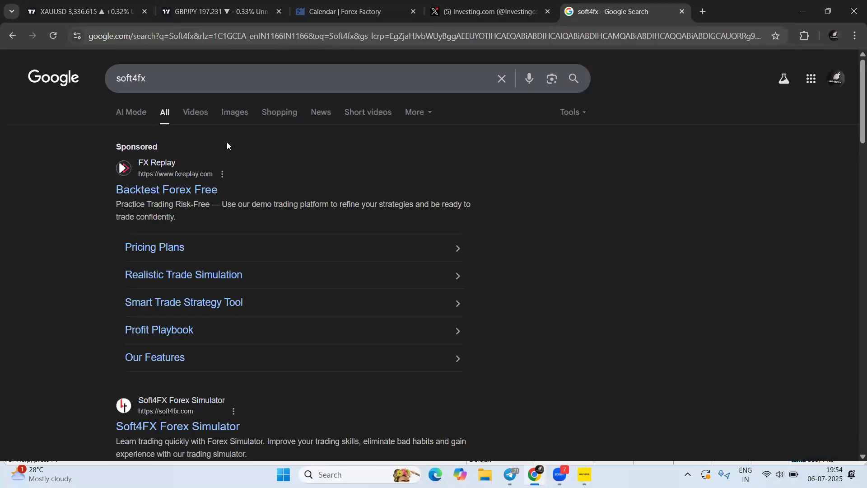
# Visit the Soft4FX Forex Simulator homepage from the results, then go back to the XAUUSD chart tab
pyautogui.click(375, 282)
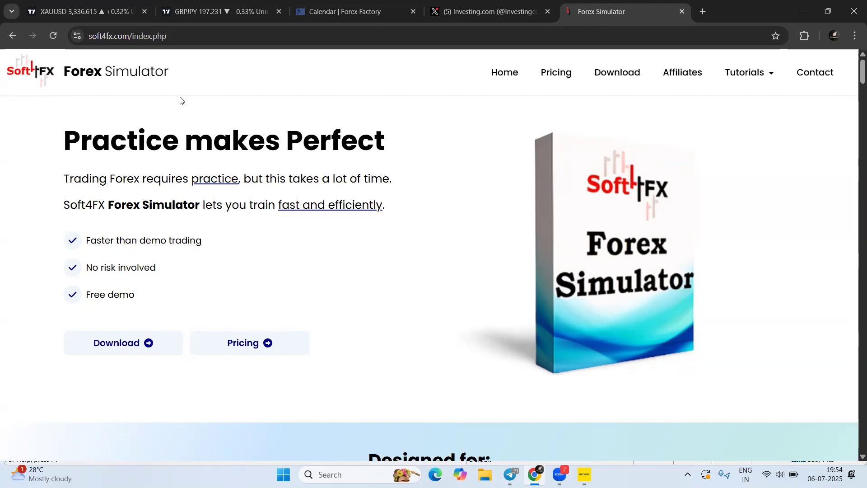
pyautogui.click(89, 12)
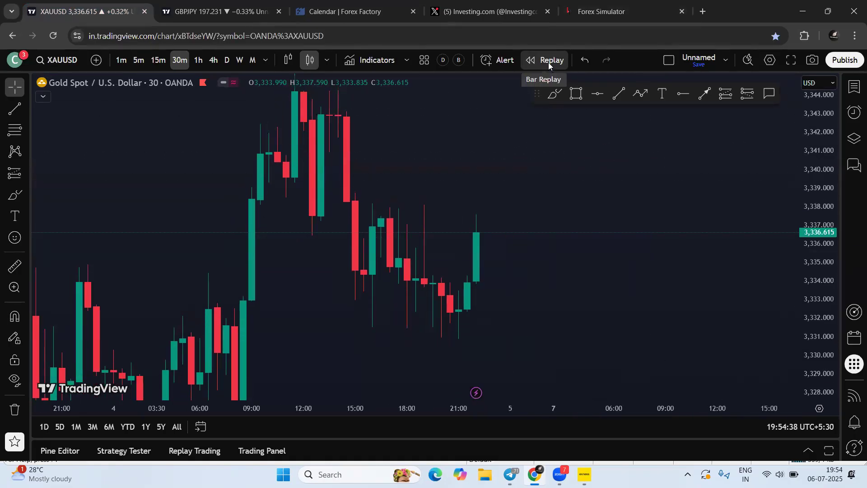
# Replay the daily XAUUSD chart from the 24 Jun bar, playing then pausing it
pyautogui.click(227, 61)
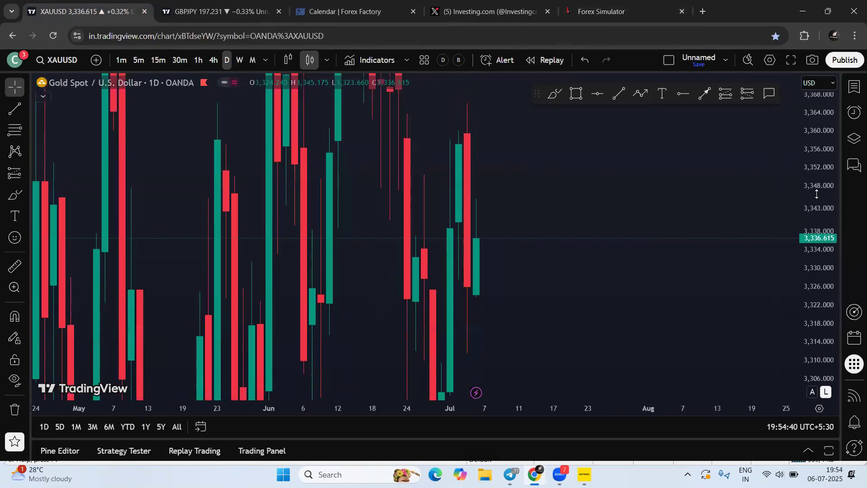
pyautogui.click(545, 60)
pyautogui.click(411, 180)
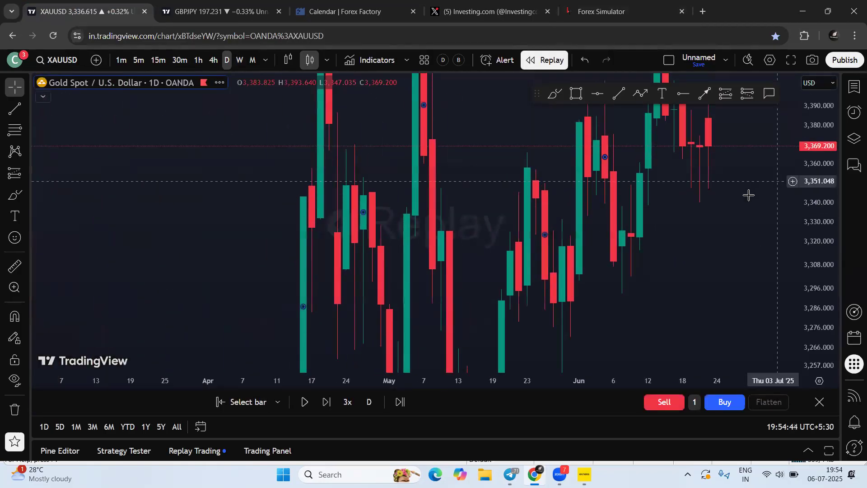
pyautogui.scroll(5, 596, 245)
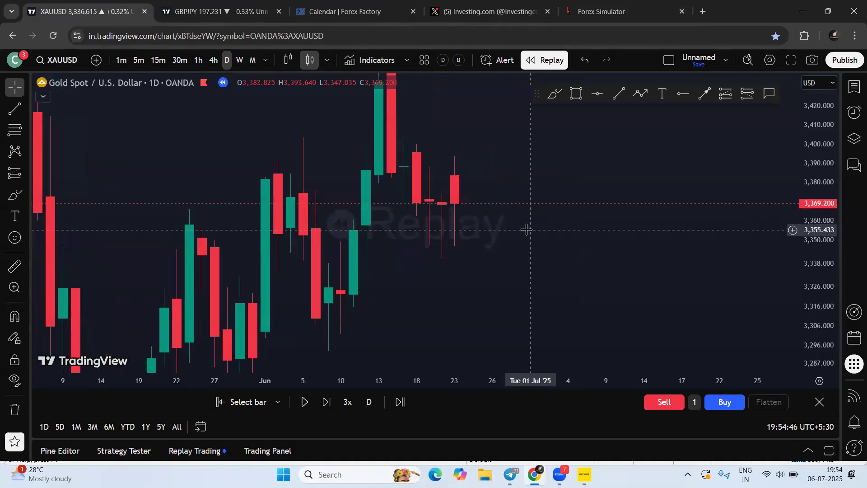
pyautogui.click(305, 401)
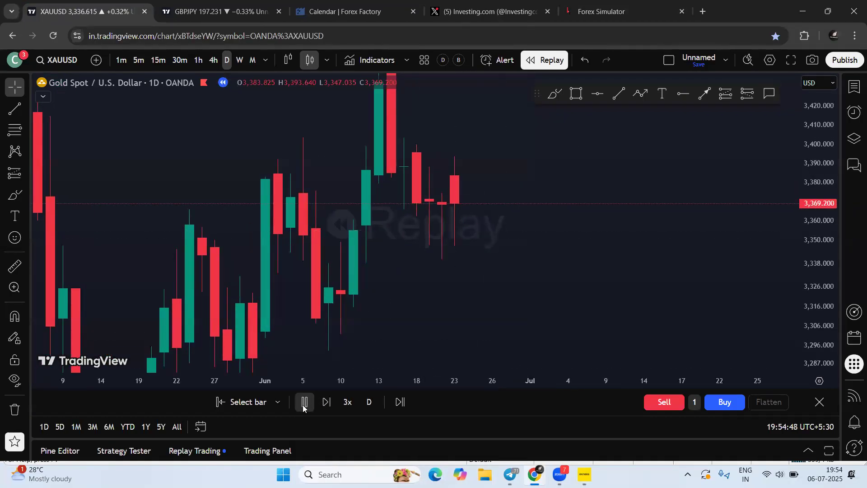
pyautogui.click(305, 404)
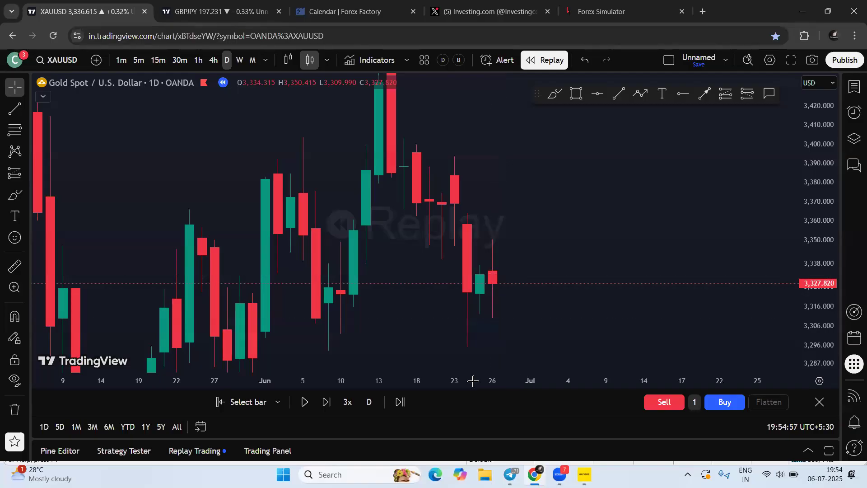
# Try 15-minute replay, dismiss the upgrade offer, and exit bar replay
pyautogui.click(601, 11)
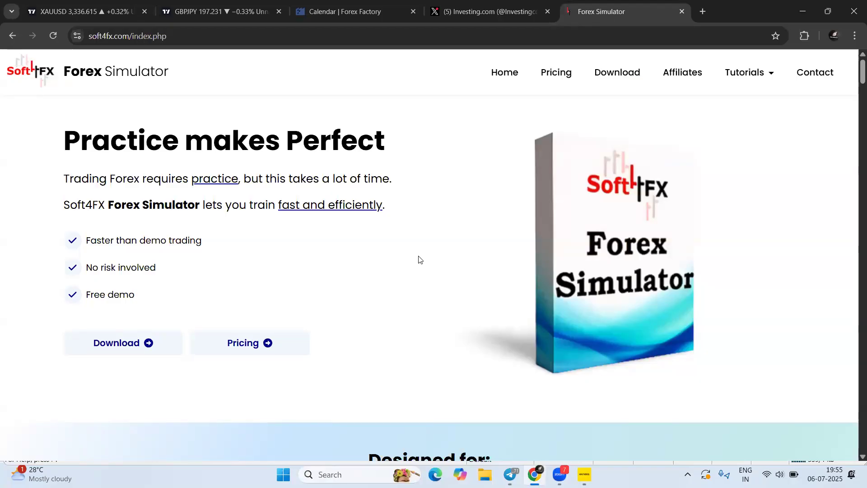
pyautogui.click(81, 11)
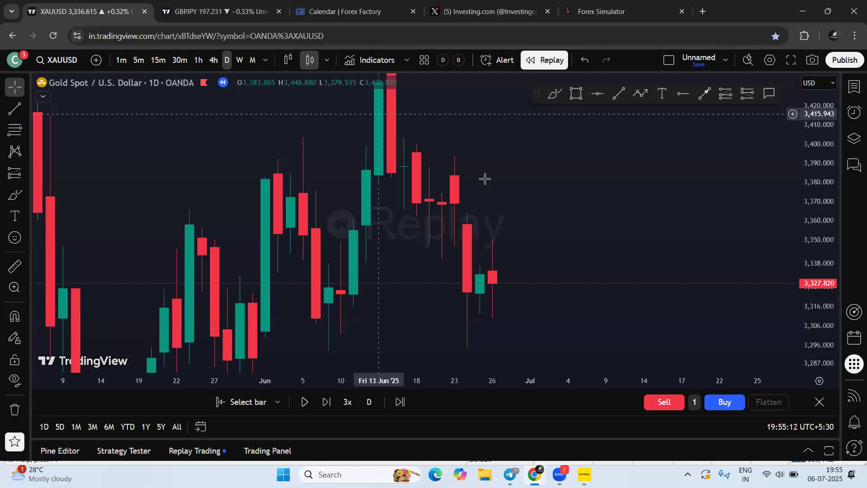
pyautogui.click(168, 64)
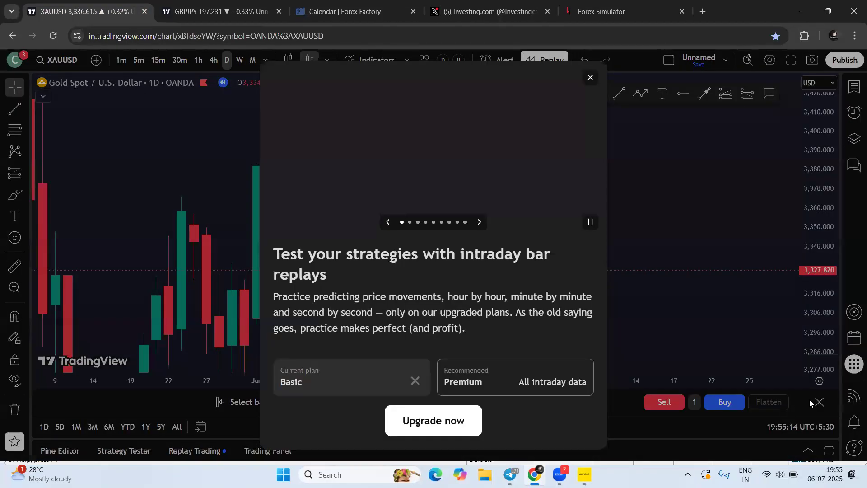
pyautogui.click(593, 77)
pyautogui.click(820, 402)
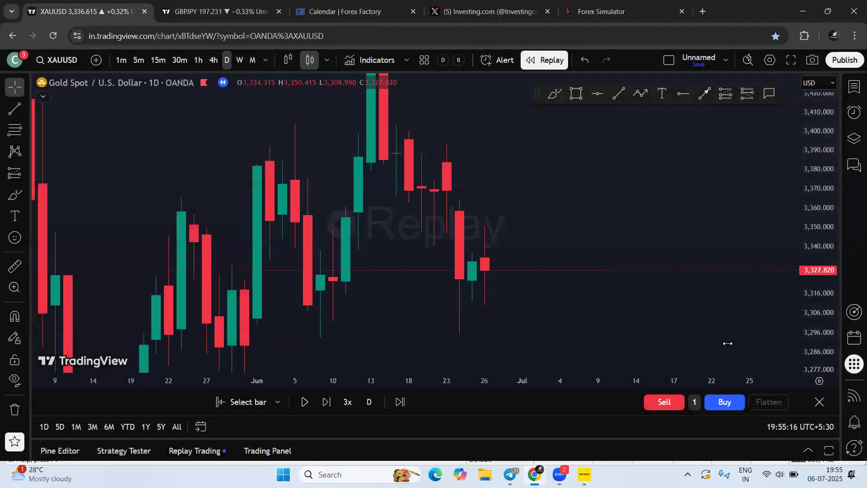
# Leave replay mode and zoom and stretch the 30-minute XAUUSD chart for a better view
pyautogui.click(533, 280)
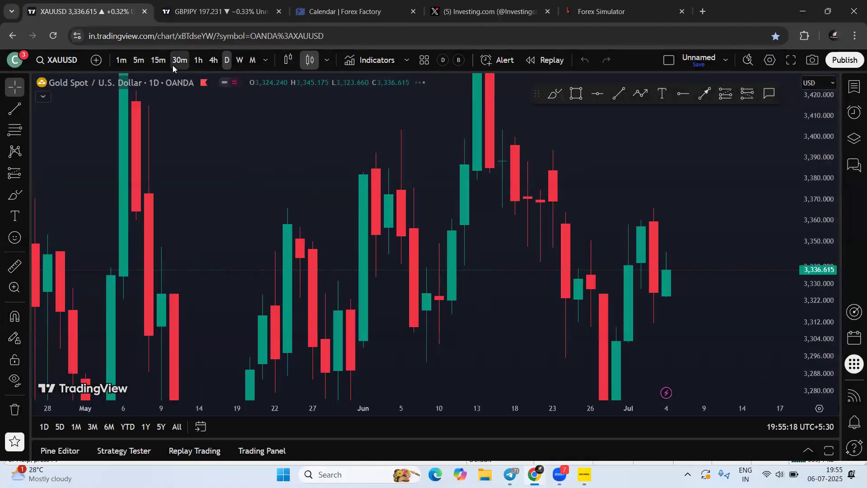
pyautogui.moveTo(818, 267); pyautogui.dragTo(742, 26)
pyautogui.scroll(-5, 629, 258)
pyautogui.moveTo(778, 327); pyautogui.dragTo(646, 279)
pyautogui.moveTo(815, 323); pyautogui.dragTo(813, 135)
pyautogui.moveTo(673, 290); pyautogui.dragTo(640, 152)
# Draw a long position near 3,332.4 with its stop-loss at 3,329.194
pyautogui.click(724, 94)
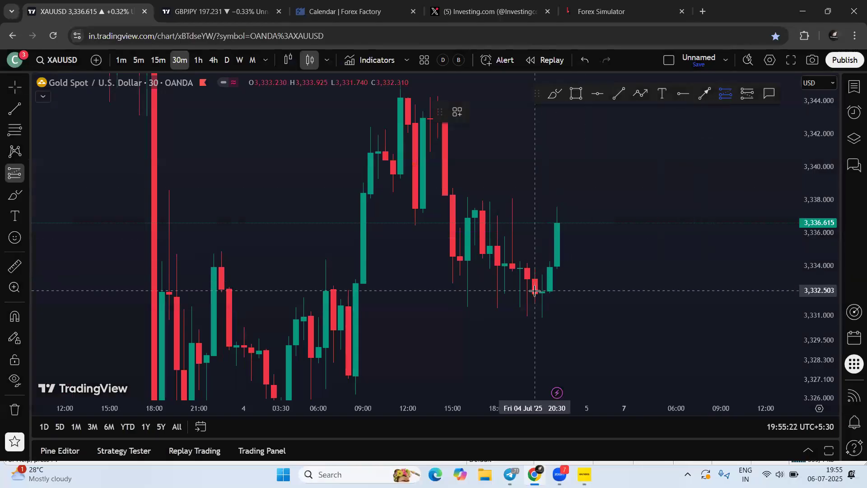
pyautogui.click(534, 291)
pyautogui.moveTo(723, 263); pyautogui.dragTo(721, 163)
pyautogui.moveTo(536, 332); pyautogui.dragTo(539, 244)
# Adjust the chart view around the long position, then delete the drawing
pyautogui.moveTo(540, 209); pyautogui.dragTo(476, 232)
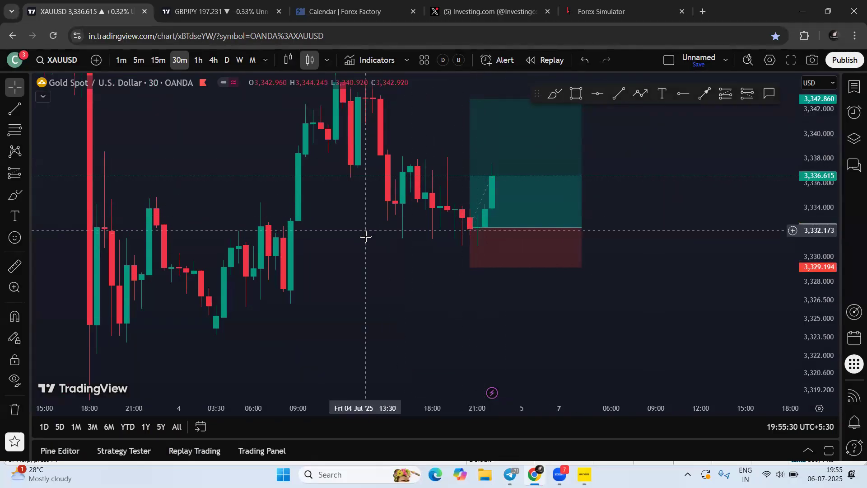
pyautogui.moveTo(667, 240); pyautogui.dragTo(605, 271)
pyautogui.scroll(-2, 609, 272)
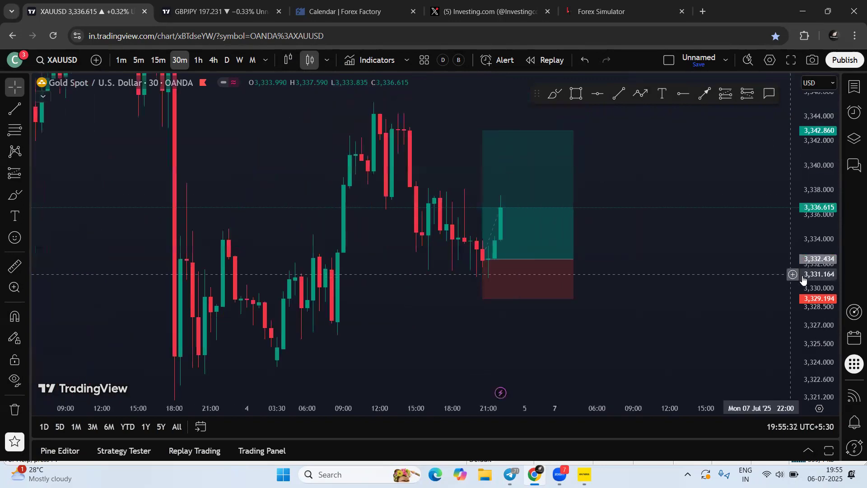
pyautogui.moveTo(813, 281); pyautogui.dragTo(812, 246)
pyautogui.moveTo(700, 260); pyautogui.dragTo(670, 261)
pyautogui.moveTo(819, 229); pyautogui.dragTo(817, 257)
pyautogui.moveTo(695, 271); pyautogui.dragTo(693, 272)
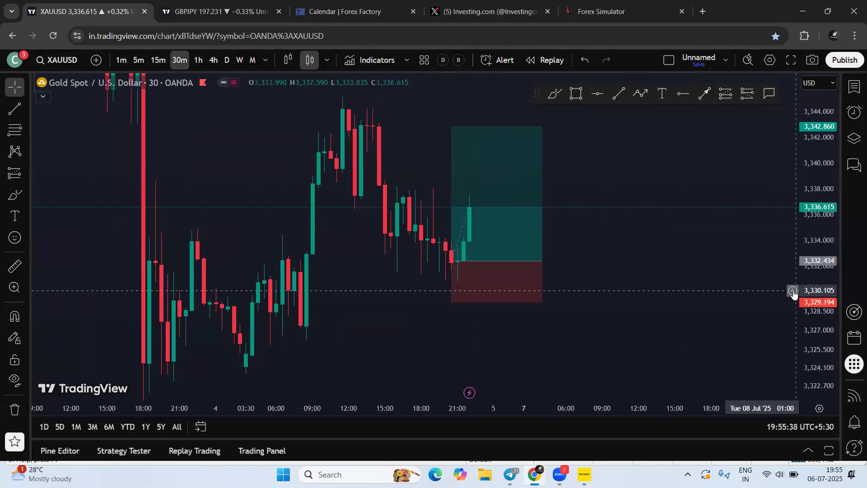
pyautogui.moveTo(818, 289); pyautogui.dragTo(817, 247)
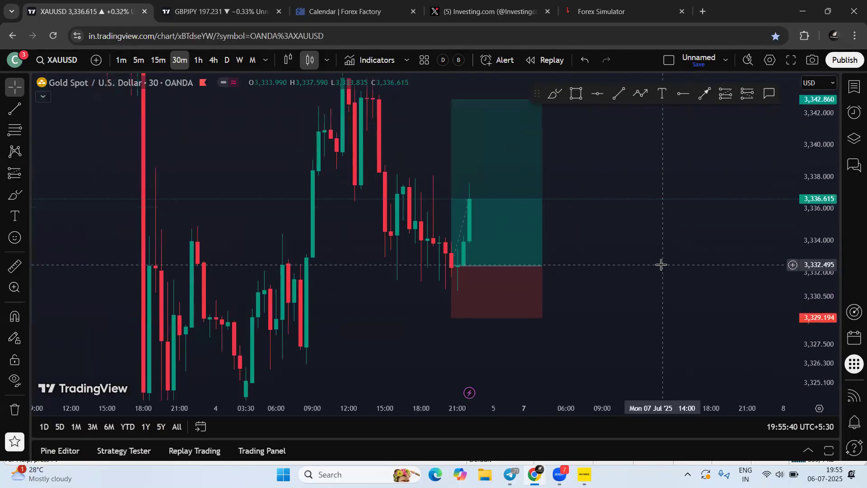
pyautogui.moveTo(643, 272); pyautogui.dragTo(763, 272)
pyautogui.moveTo(405, 225); pyautogui.dragTo(447, 231)
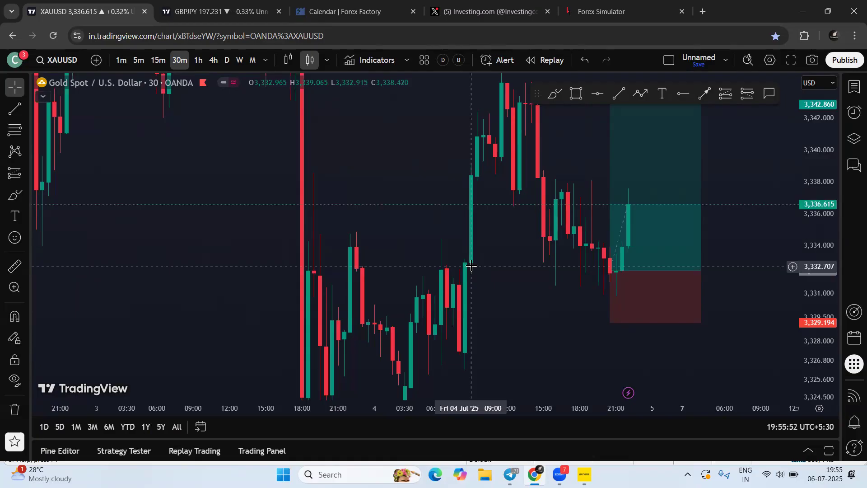
pyautogui.moveTo(461, 282); pyautogui.dragTo(441, 286)
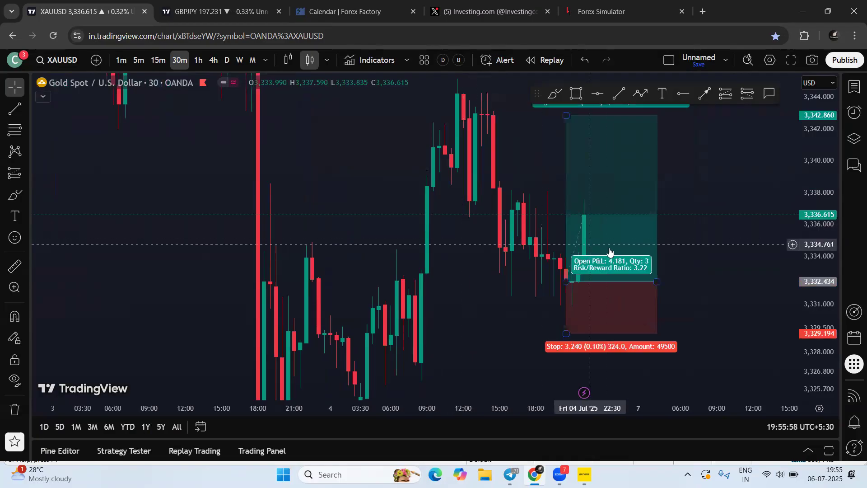
pyautogui.click(587, 253)
pyautogui.press('Delete')
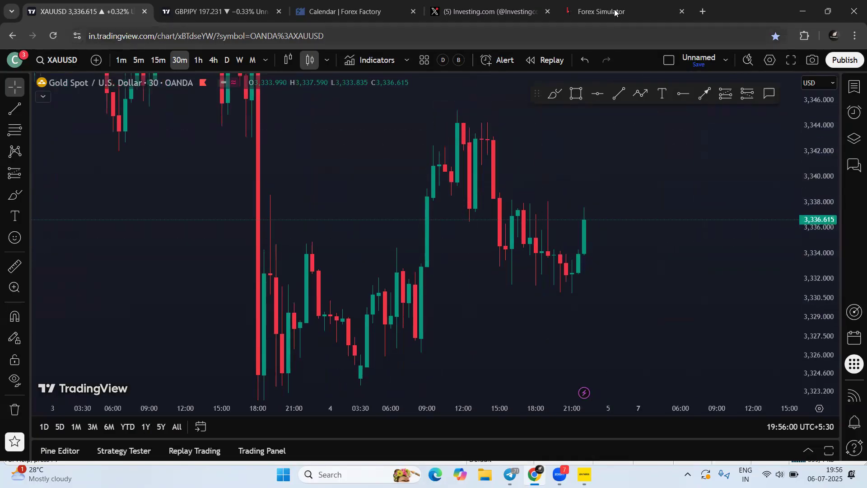
# Open the Soft4FX pricing page and look at the USD 109 licence price
pyautogui.click(601, 12)
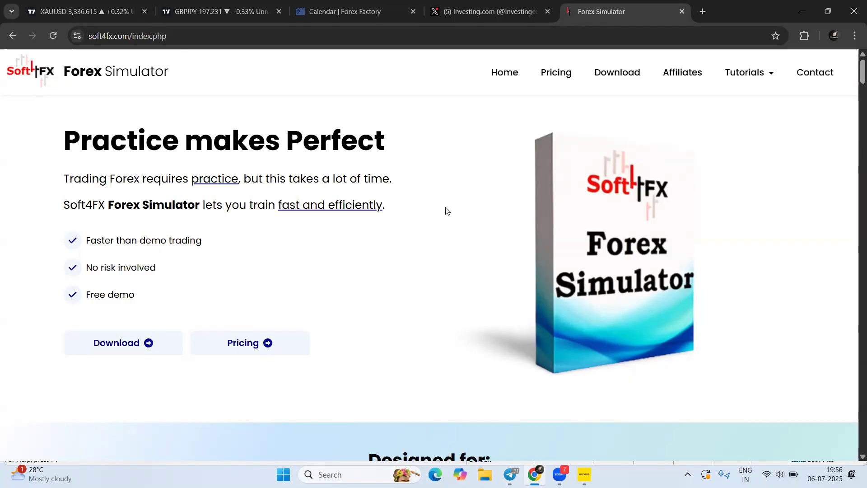
pyautogui.click(558, 80)
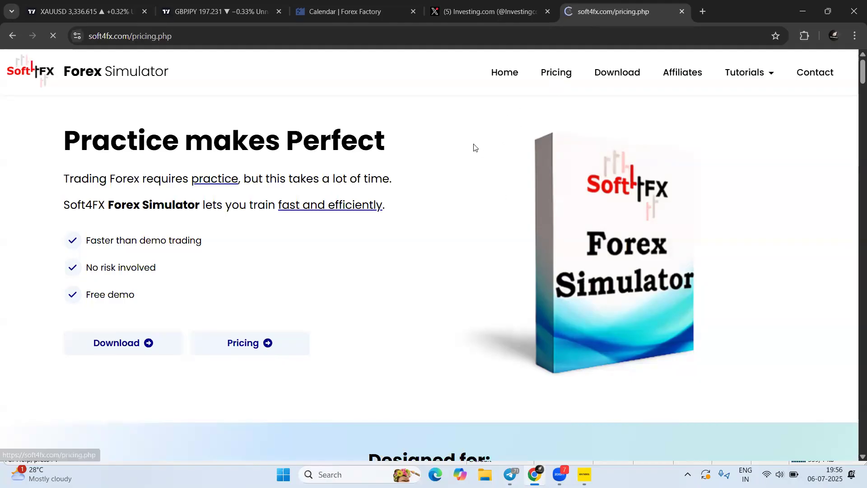
pyautogui.scroll(-1, 473, 144)
pyautogui.moveTo(550, 216); pyautogui.dragTo(590, 213)
pyautogui.click(589, 214)
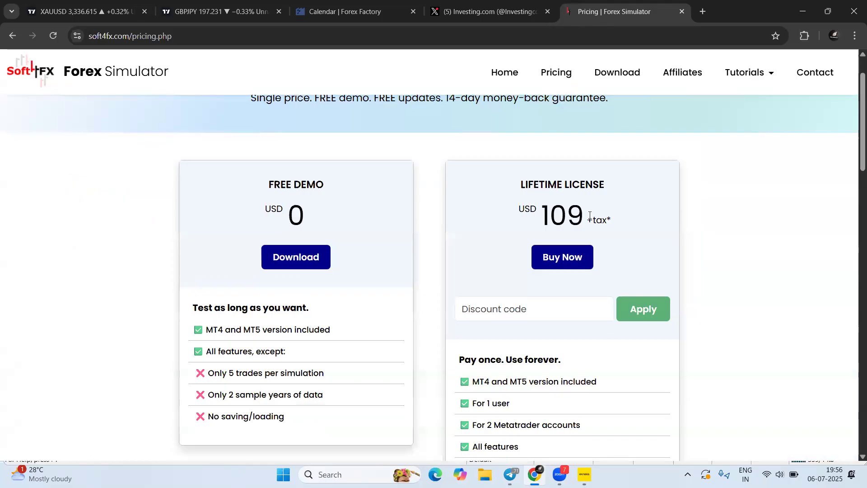
# Launch Calculator and compute 109 × 86
pyautogui.click(361, 474)
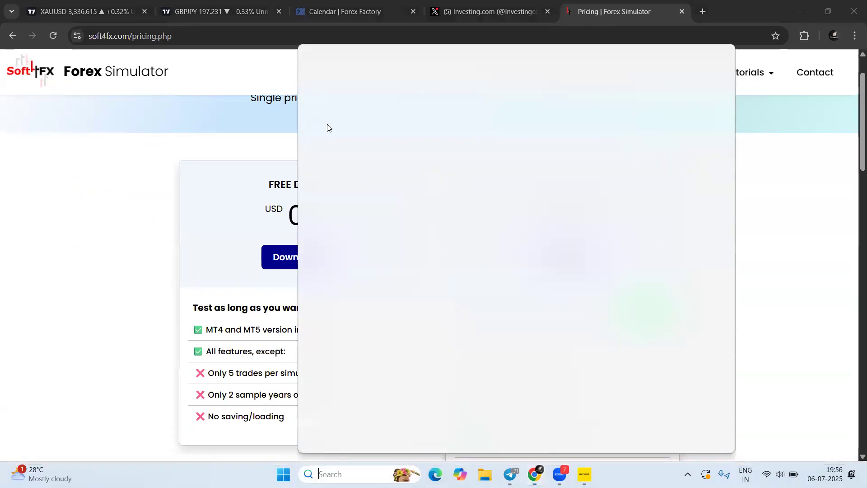
pyautogui.write('Cal')
pyautogui.click(542, 207)
pyautogui.click(567, 353)
pyautogui.click(611, 382)
pyautogui.click(656, 294)
pyautogui.click(700, 294)
pyautogui.click(611, 294)
pyautogui.click(656, 325)
pyautogui.click(693, 379)
# Check the 9,374 result, close Calculator, and switch to the Telegram group chat
pyautogui.moveTo(654, 181); pyautogui.dragTo(716, 179)
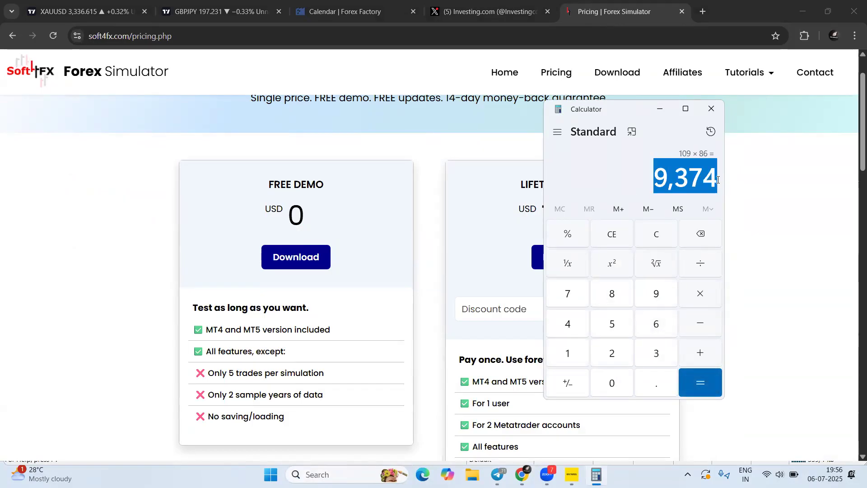
pyautogui.click(626, 186)
pyautogui.moveTo(655, 179); pyautogui.dragTo(715, 177)
pyautogui.click(631, 183)
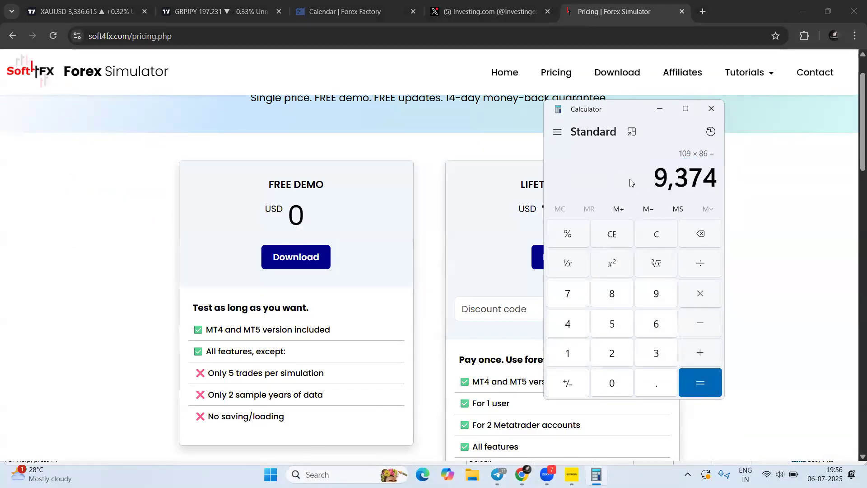
pyautogui.click(712, 109)
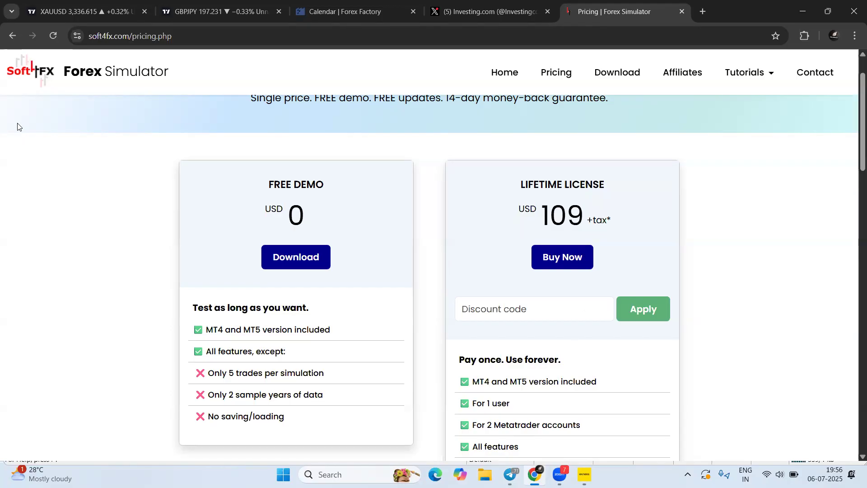
pyautogui.hotkey('alt', 'Tab')
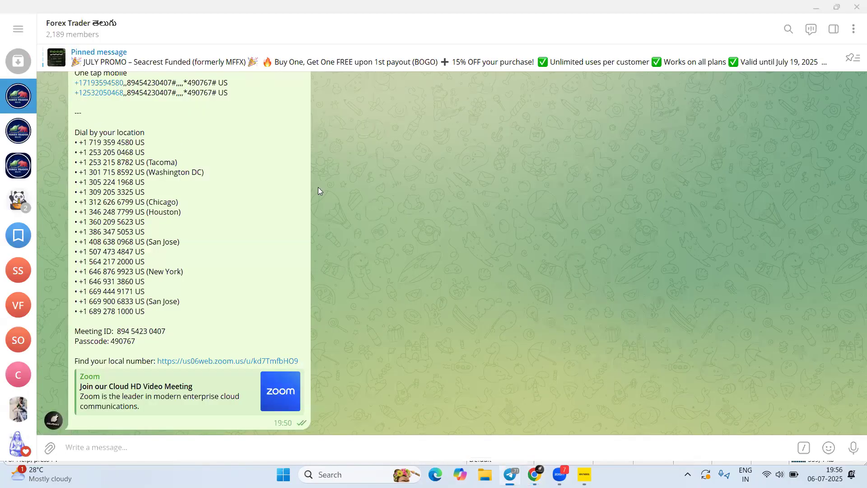
# Scroll up the Forex Trader chat, then bring the Exness MT4 XAUUSD M30 chart forward
pyautogui.scroll(5, 240, 256)
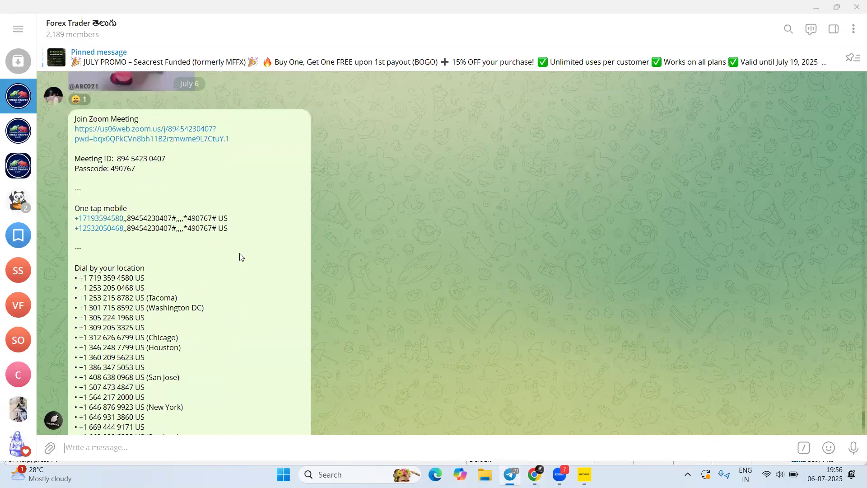
pyautogui.scroll(1, 239, 256)
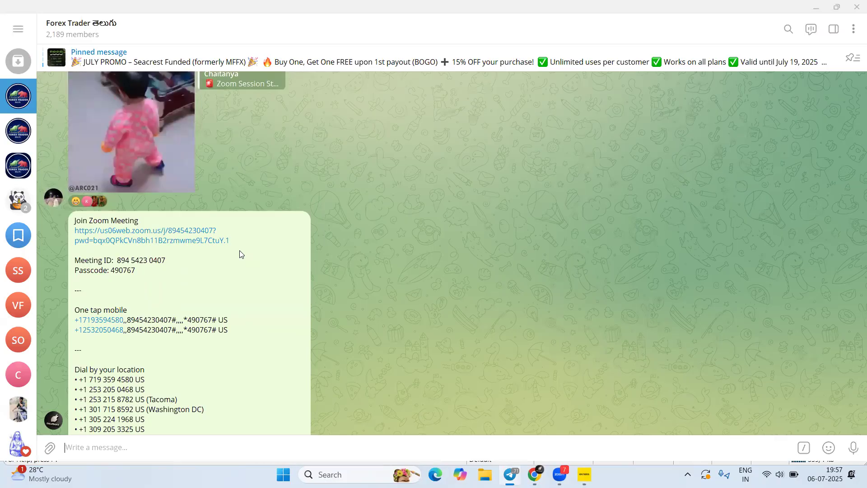
pyautogui.click(583, 472)
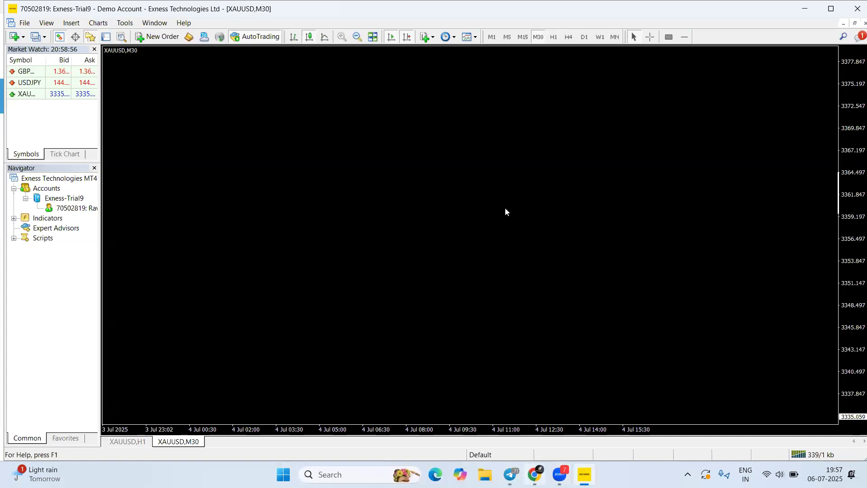
# Switch from MetaTrader 4 to the soft4fx.com pricing page in Chrome
pyautogui.hotkey('alt', 'Tab')
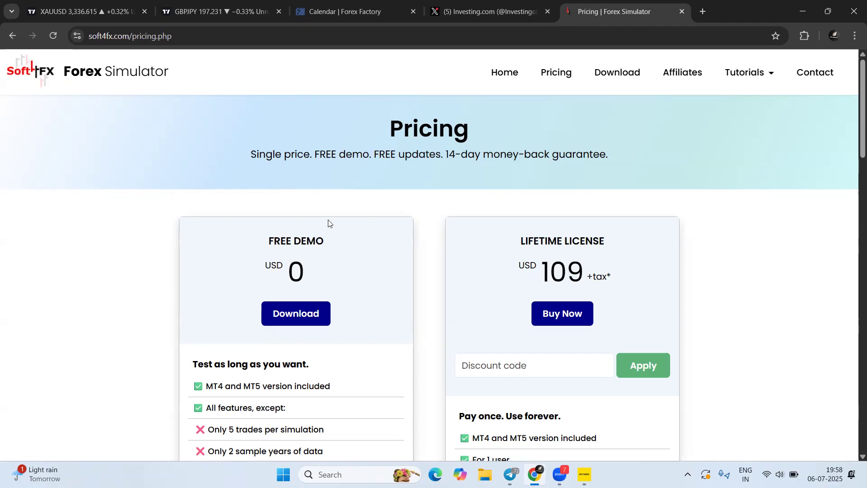
# Highlight and review the USD 109 +tax lifetime price, then return to the Telegram chat
pyautogui.moveTo(519, 269); pyautogui.dragTo(610, 273)
pyautogui.click(606, 274)
pyautogui.click(610, 273)
pyautogui.moveTo(547, 271); pyautogui.dragTo(604, 275)
pyautogui.click(590, 276)
pyautogui.click(542, 272)
pyautogui.moveTo(542, 271); pyautogui.dragTo(585, 272)
pyautogui.click(595, 276)
pyautogui.scroll(-1, 568, 267)
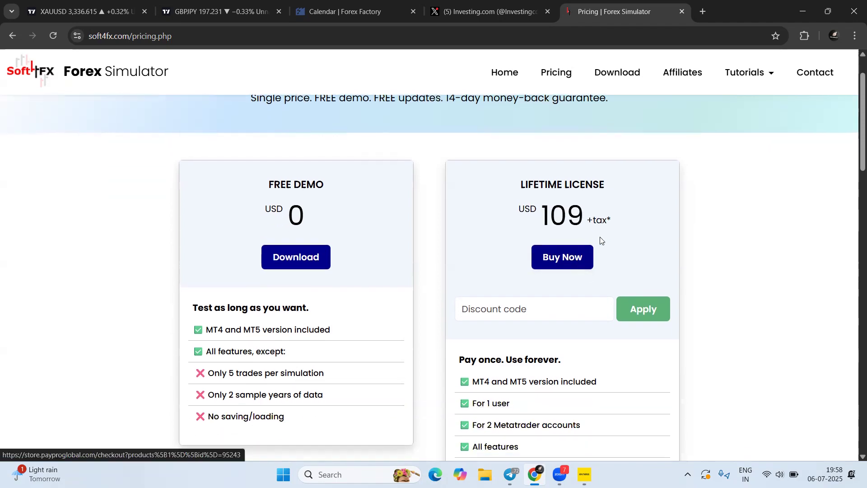
pyautogui.scroll(1, 635, 240)
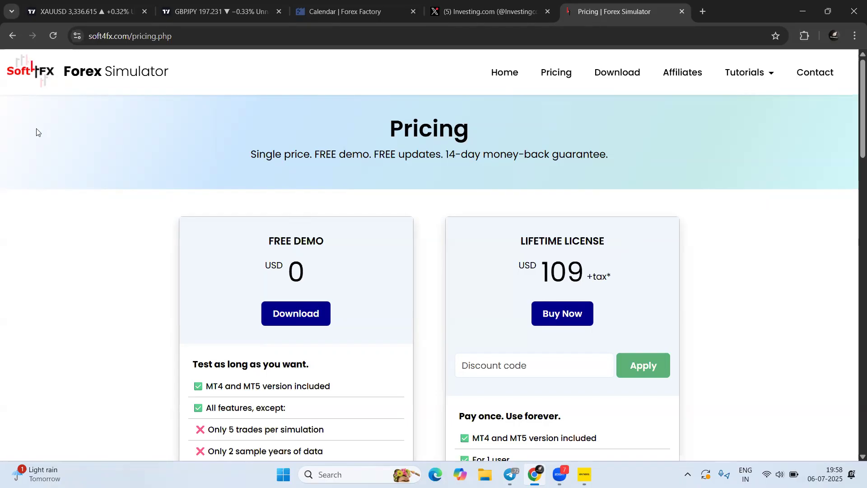
pyautogui.hotkey('alt', 'Tab')
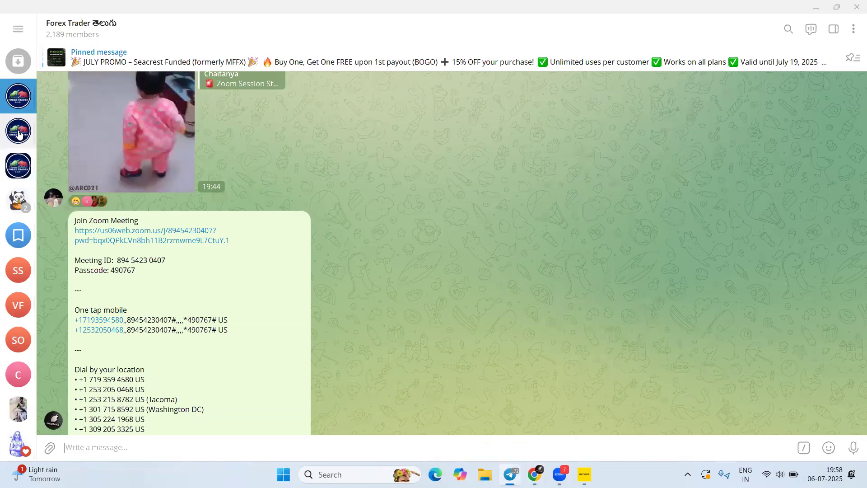
# Save Soft4FX-new.rar from Saved Messages into Downloads, then close MetaTrader 4
pyautogui.click(18, 234)
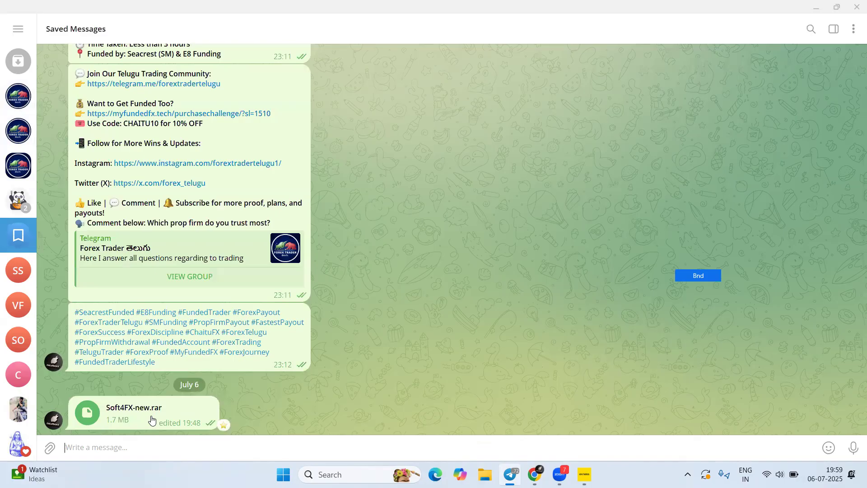
pyautogui.rightClick(120, 410)
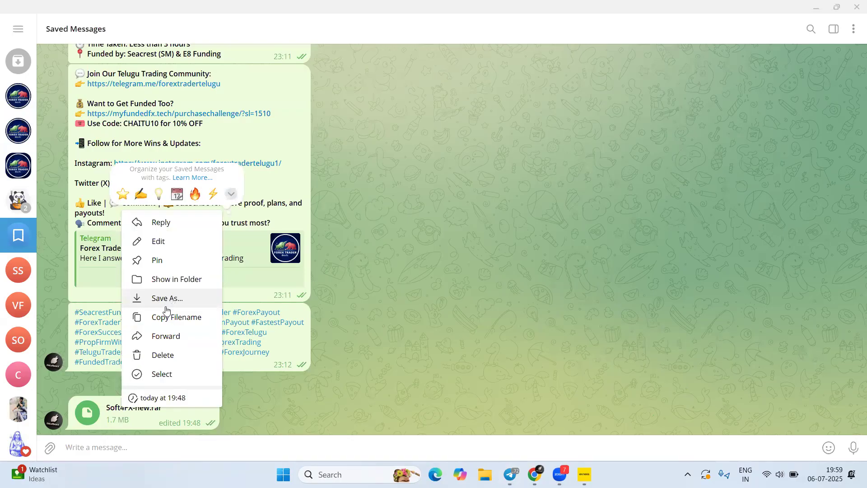
pyautogui.click(166, 302)
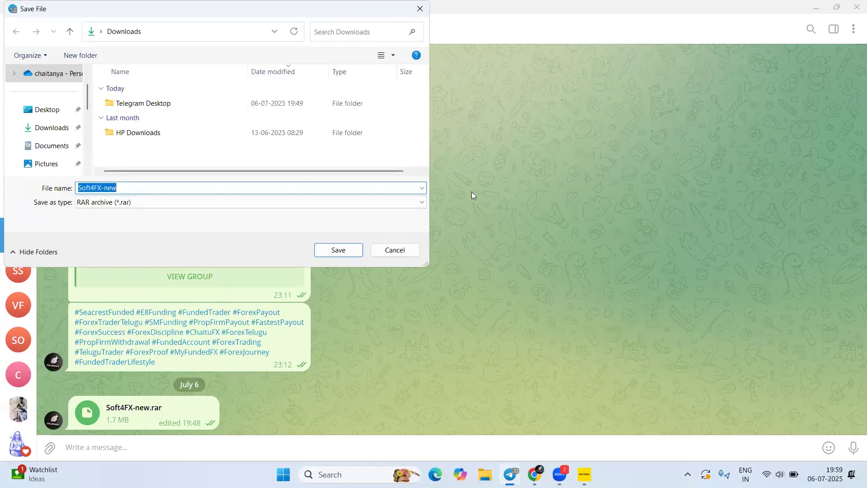
pyautogui.click(338, 250)
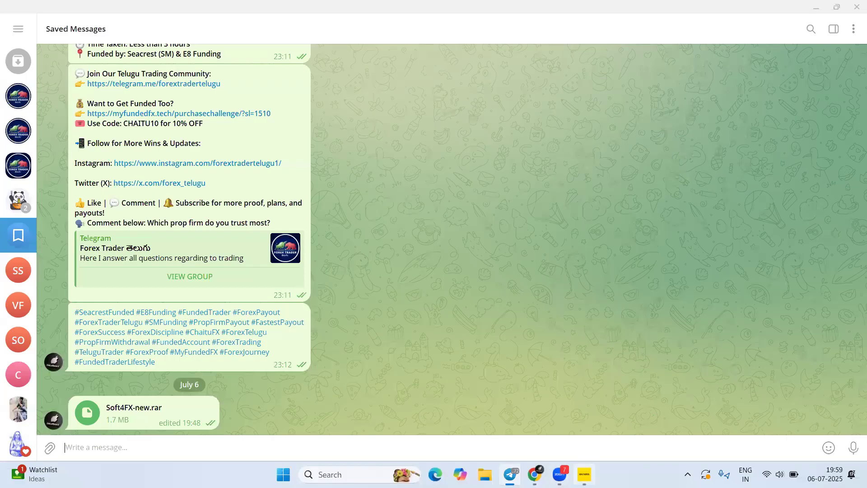
pyautogui.click(584, 474)
pyautogui.click(856, 6)
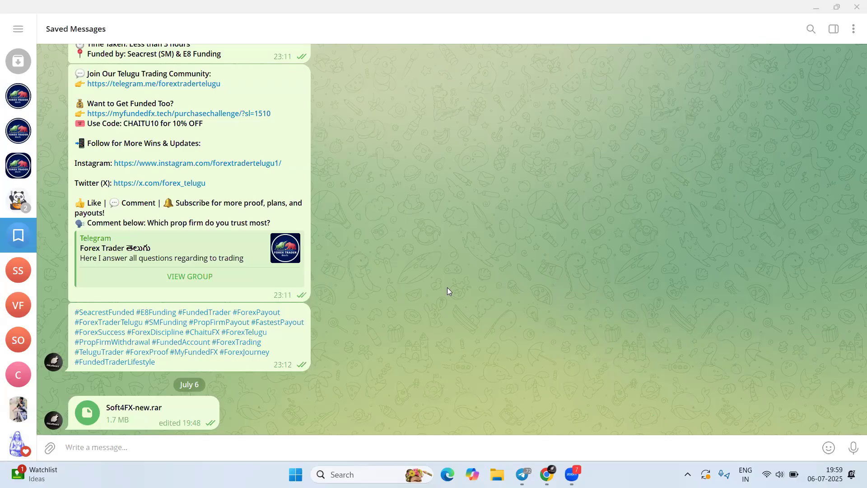
# Search Google for 'Metatrader4', accept the 'Metatrader 4' correction, and open metatrader4.com
pyautogui.hotkey('alt', 'Tab')
pyautogui.click(243, 37)
pyautogui.write('Metatarde')
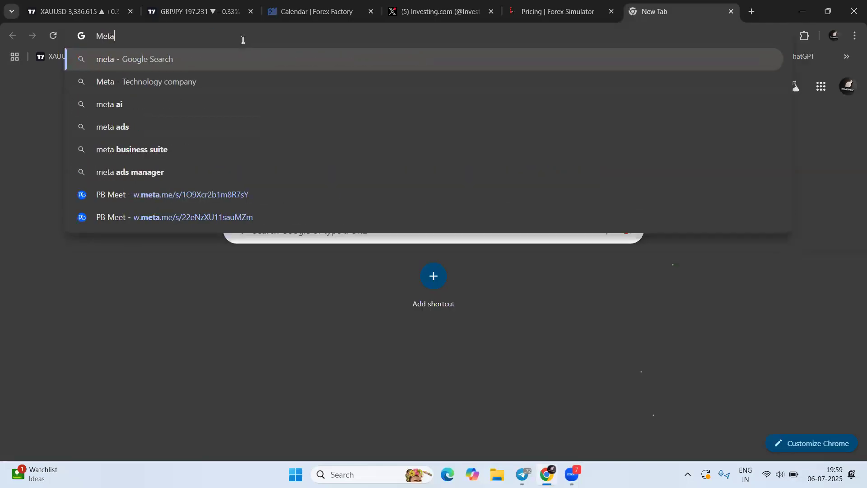
pyautogui.press('BackSpace')
pyautogui.press('BackSpace')
pyautogui.press('BackSpace')
pyautogui.press('BackSpace')
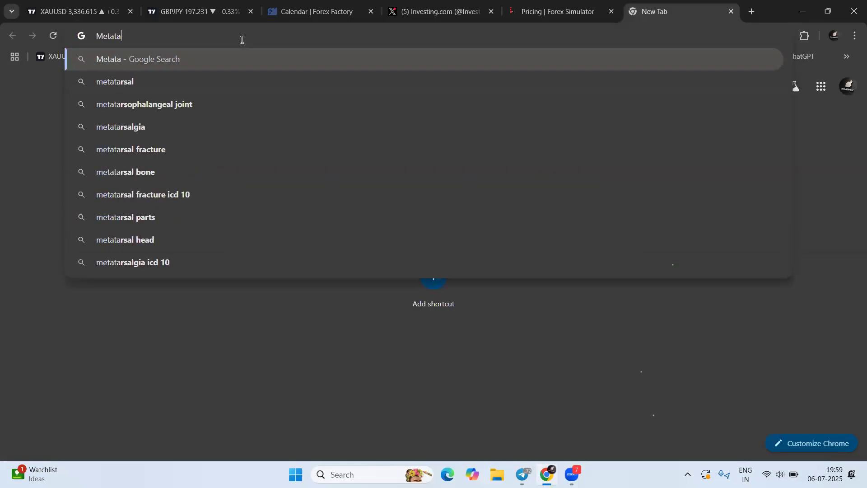
pyautogui.write('rader4')
pyautogui.press('Return')
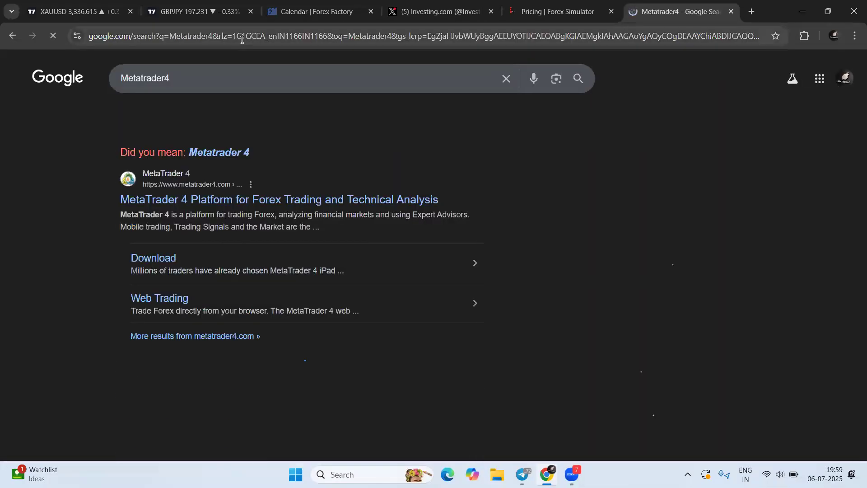
pyautogui.click(227, 153)
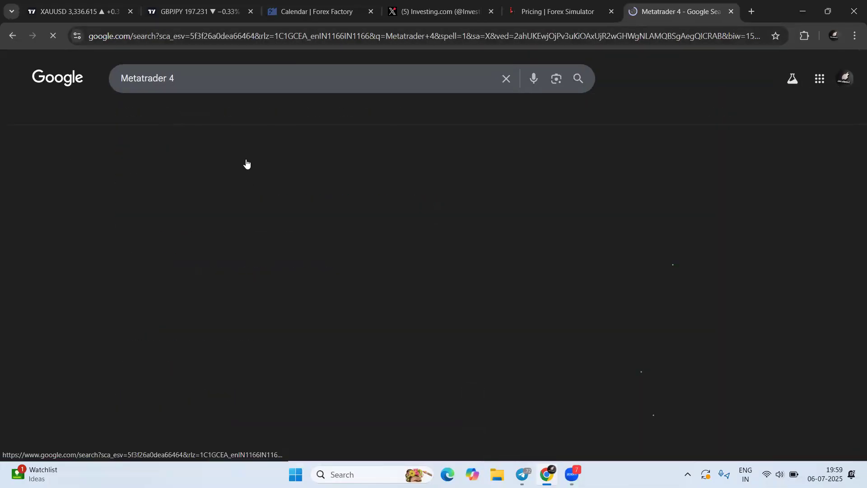
pyautogui.click(267, 177)
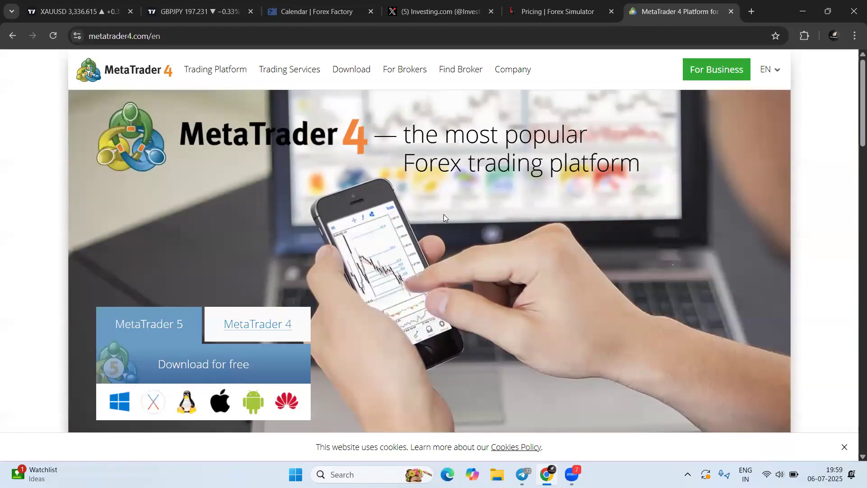
pyautogui.scroll(-1, 238, 273)
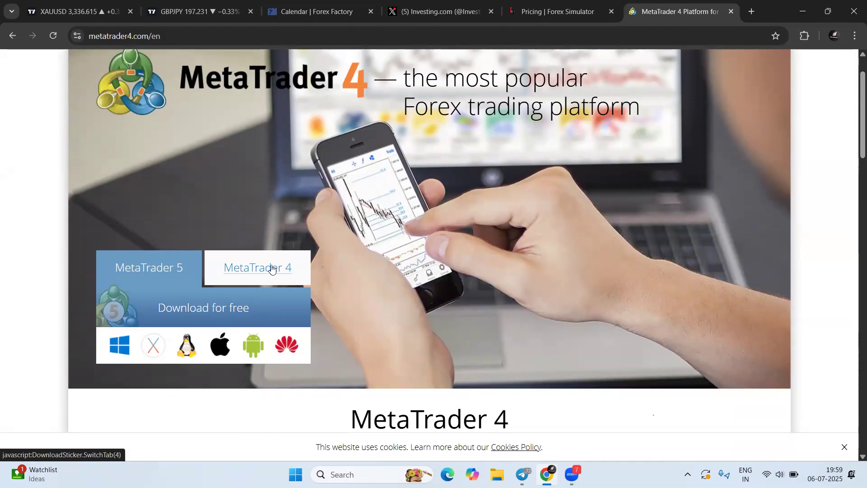
pyautogui.scroll(1, 394, 181)
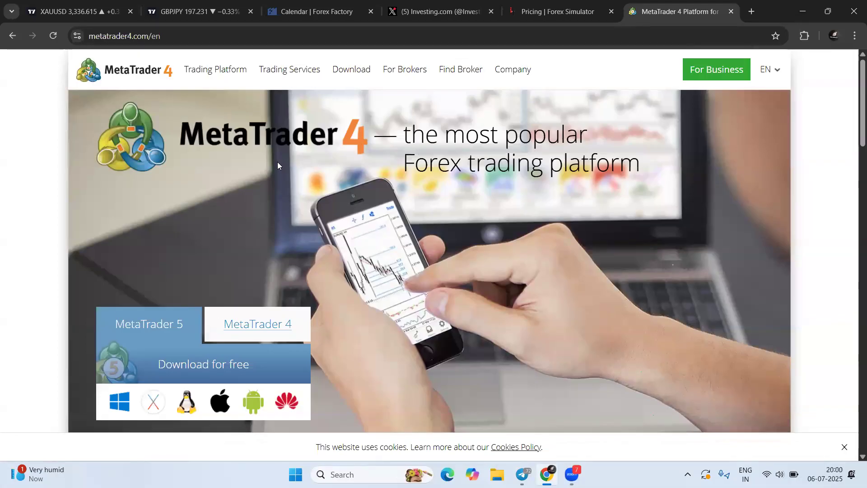
pyautogui.moveTo(215, 75)
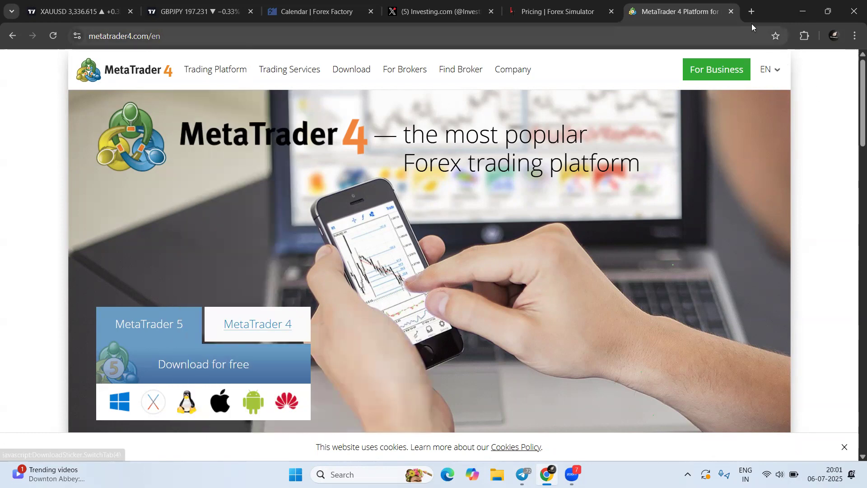
pyautogui.hotkey('ctrl', 't')
pyautogui.write('Ex')
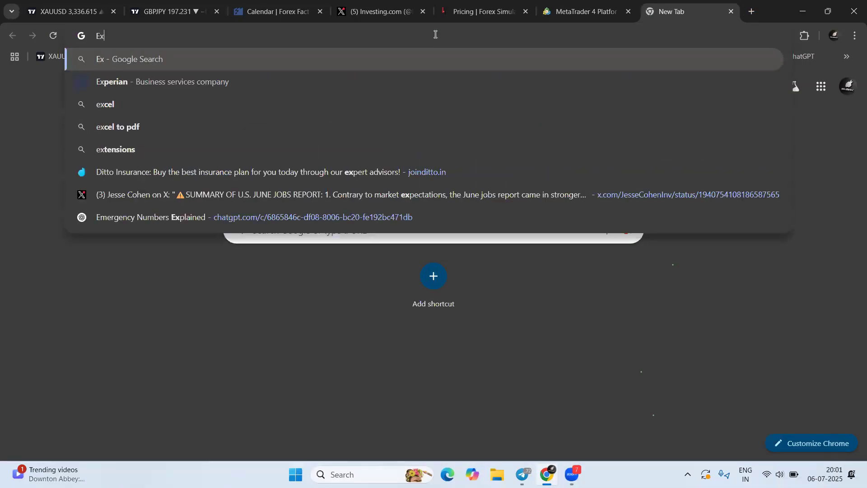
pyautogui.write('ness MT4')
pyautogui.press('Return')
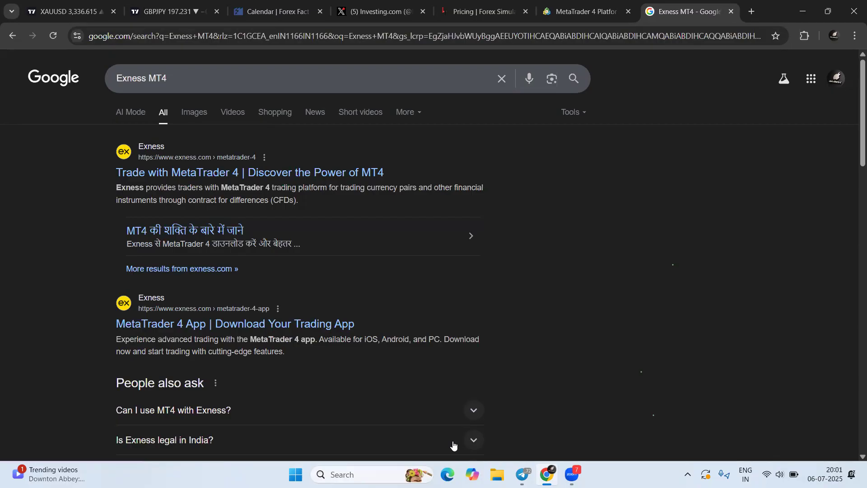
pyautogui.click(732, 12)
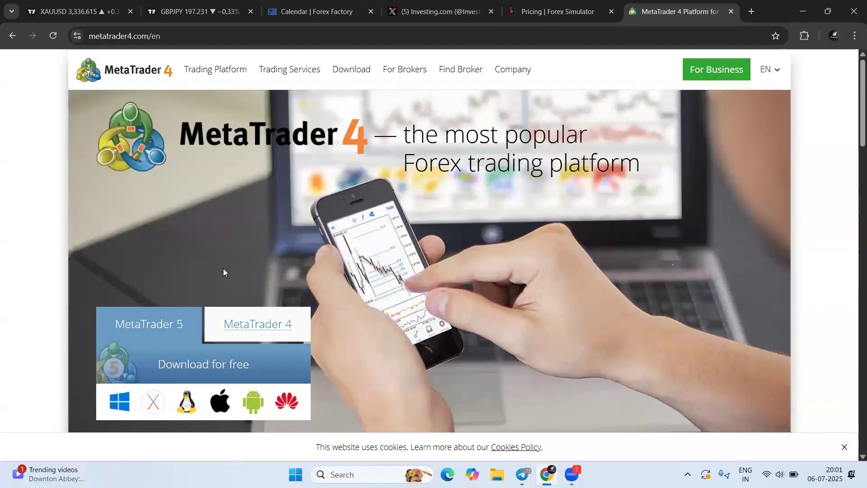
# Close the MetaTrader 4 website and open File Explorer
pyautogui.click(731, 11)
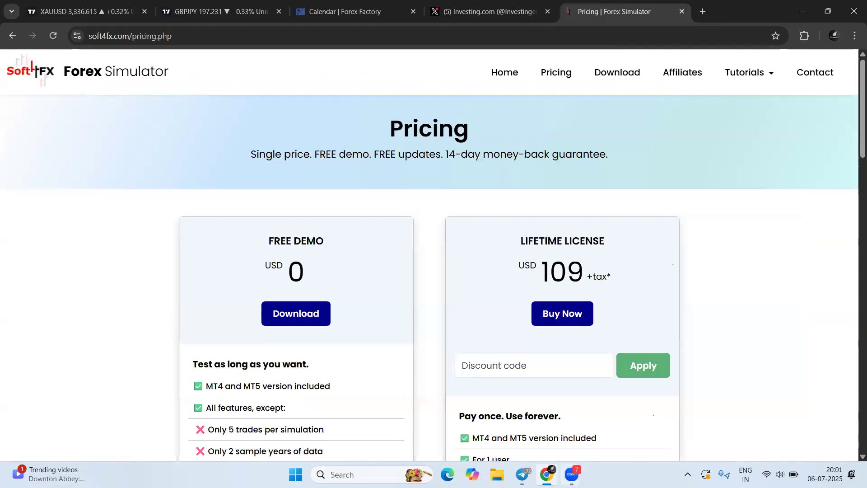
pyautogui.click(379, 474)
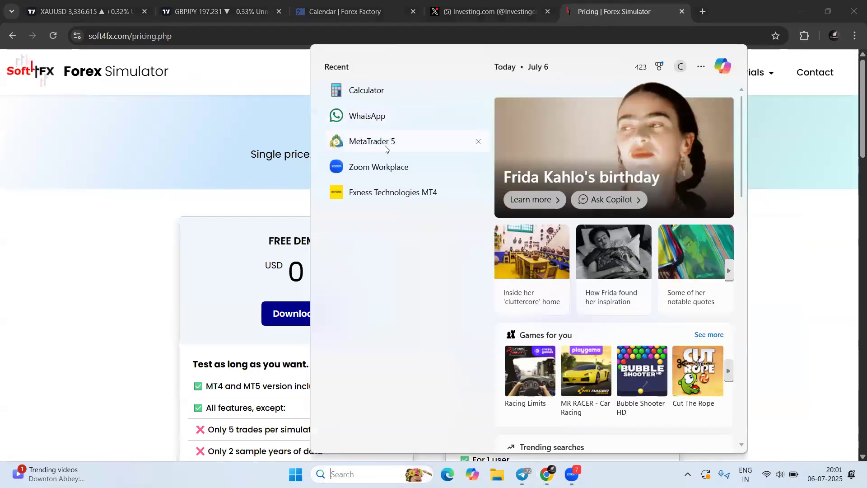
pyautogui.click(526, 472)
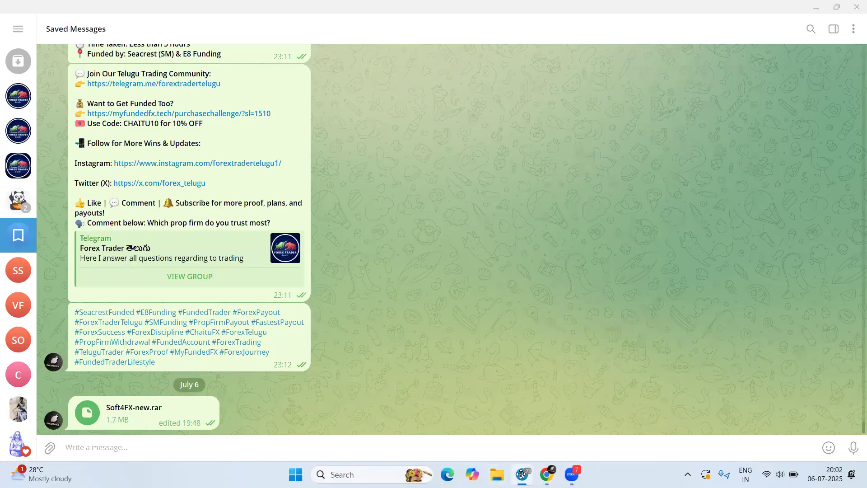
pyautogui.scroll(4, 190, 226)
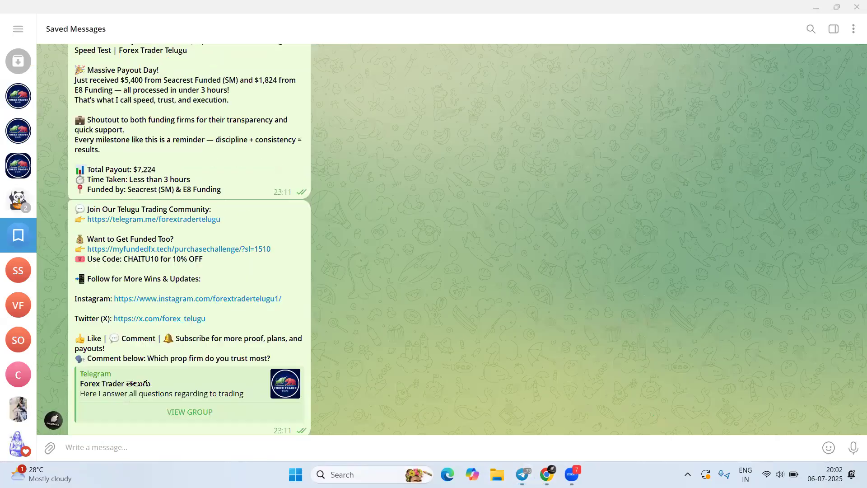
pyautogui.click(494, 465)
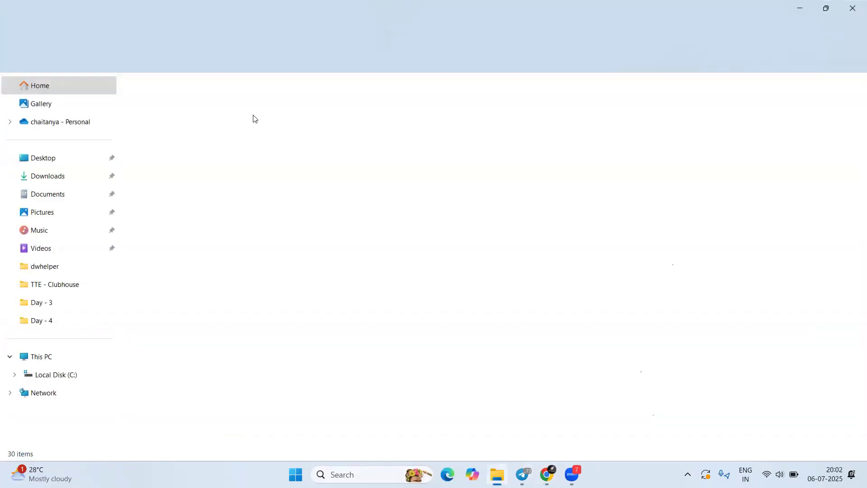
# Open Soft4FX-new.rar from Downloads in WinRAR and enter its Soft4FX-new folder
pyautogui.doubleClick(399, 117)
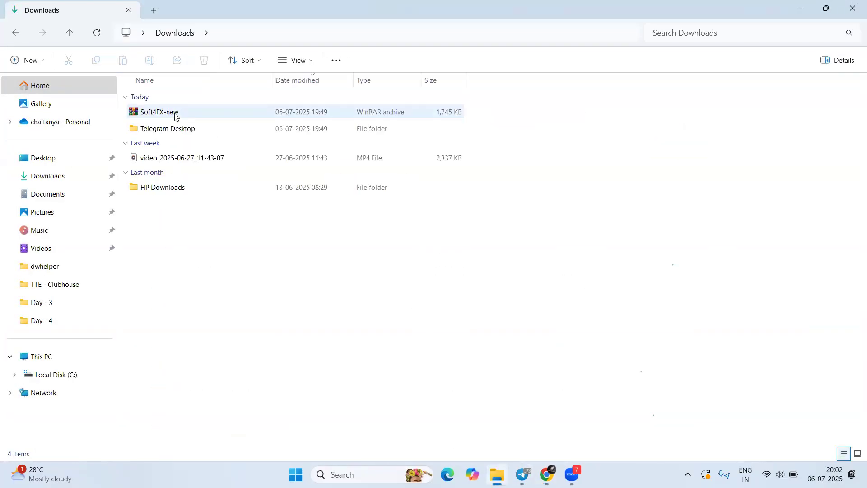
pyautogui.doubleClick(174, 113)
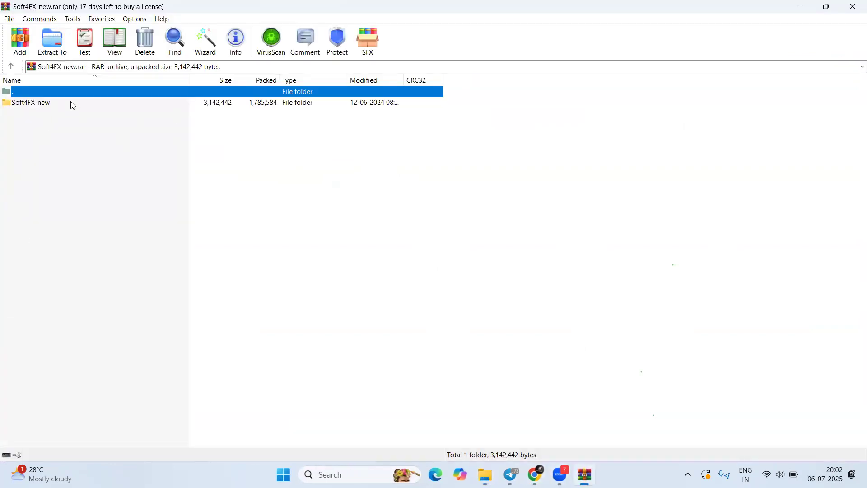
pyautogui.doubleClick(41, 104)
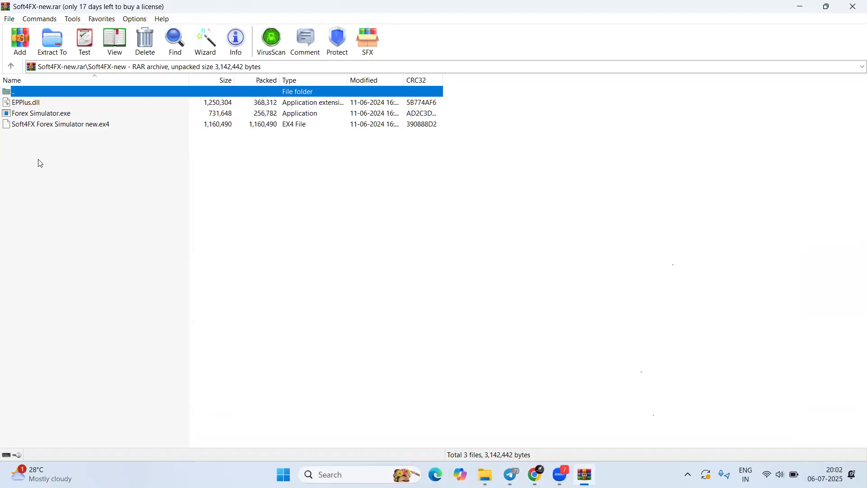
pyautogui.click(175, 188)
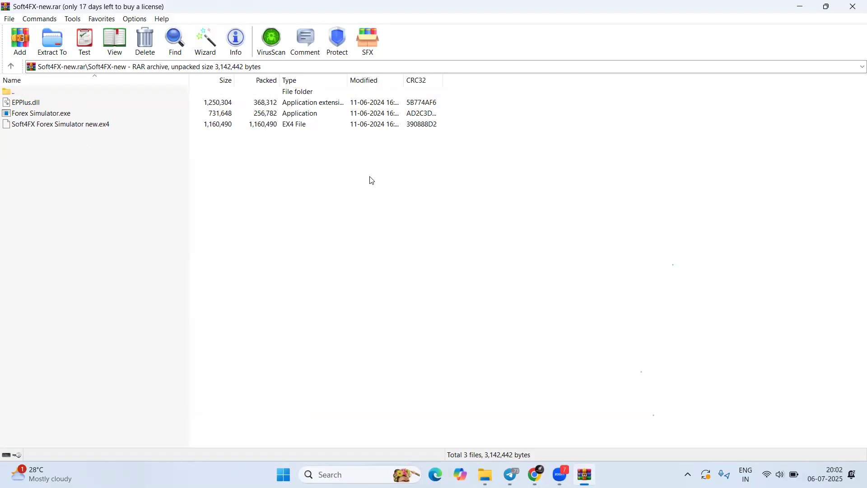
pyautogui.click(370, 475)
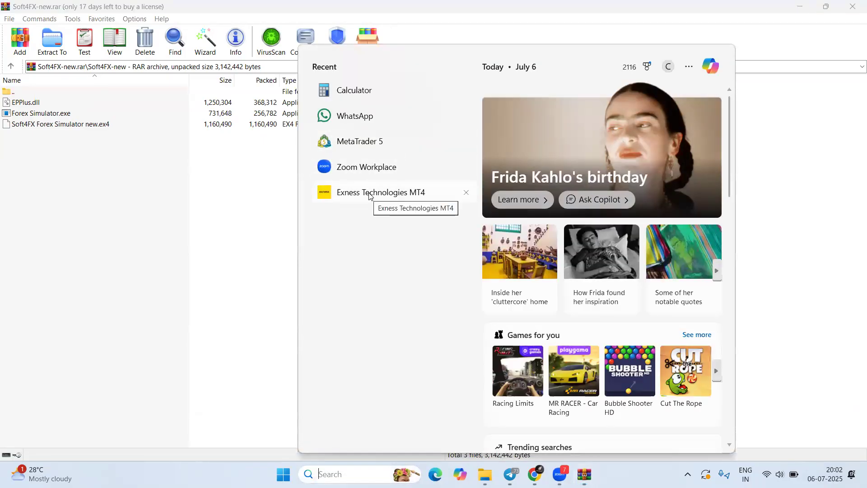
# Launch Exness MT4 full screen, annotate the connection status and empty chart, then clear annotations
pyautogui.click(369, 195)
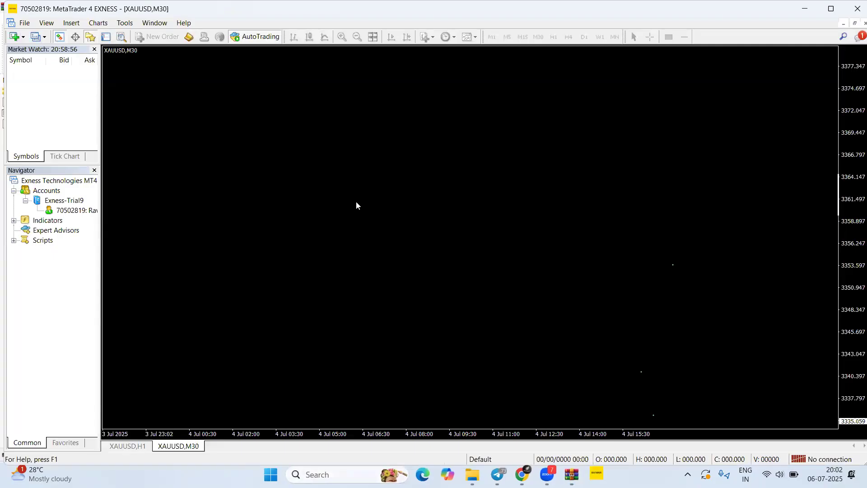
pyautogui.click(824, 11)
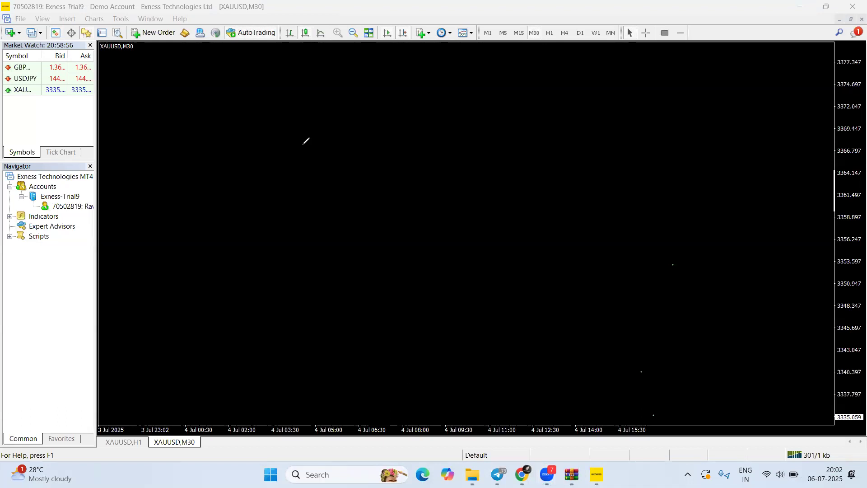
pyautogui.moveTo(700, 313)
pyautogui.mouseDown()
pyautogui.moveTo(807, 447)
pyautogui.moveTo(779, 446)
pyautogui.moveTo(780, 461)
pyautogui.moveTo(808, 464)
pyautogui.moveTo(808, 438)
pyautogui.moveTo(787, 447)
pyautogui.moveTo(786, 465)
pyautogui.moveTo(816, 463)
pyautogui.moveTo(808, 442)
pyautogui.moveTo(791, 446)
pyautogui.mouseUp()
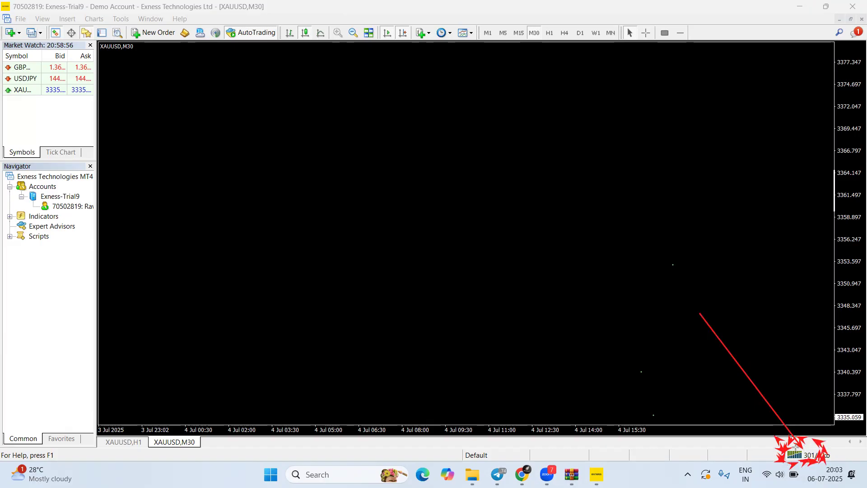
pyautogui.moveTo(577, 166); pyautogui.dragTo(407, 307)
pyautogui.moveTo(419, 180); pyautogui.dragTo(602, 333)
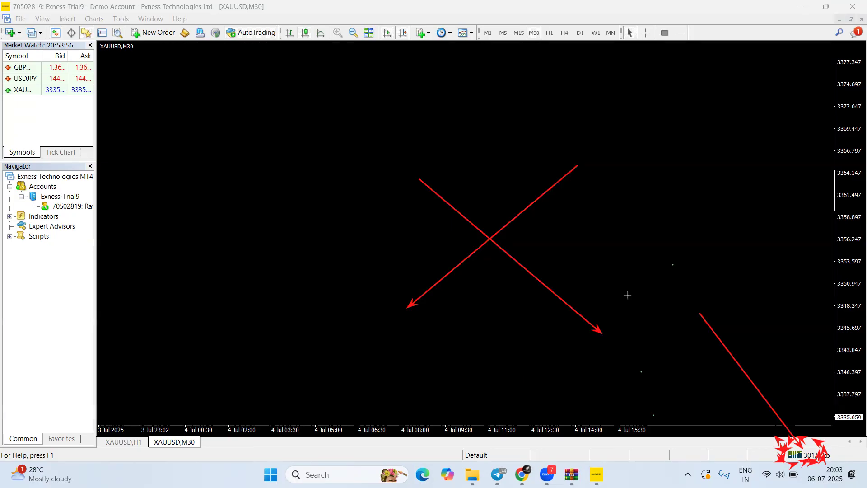
pyautogui.click(481, 44)
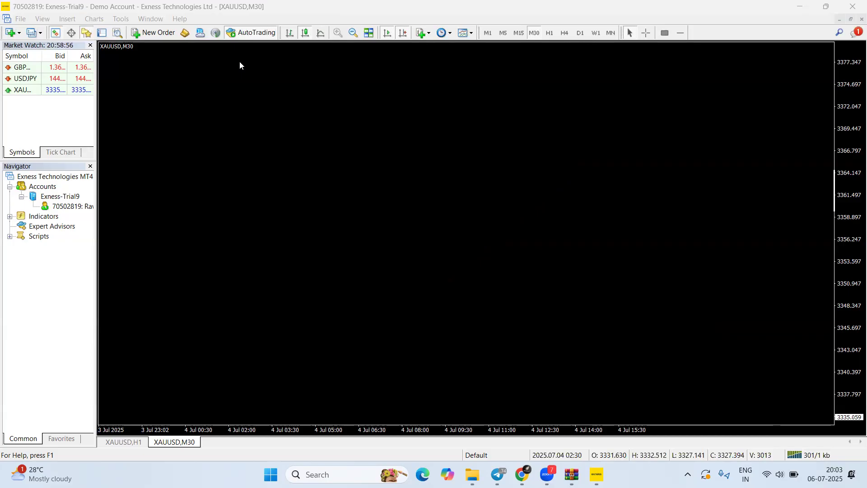
# Maximize the M30 chart, open a new XAUUSD chart window, and maximize the XAUUSD H1 chart
pyautogui.rightClick(179, 442)
pyautogui.click(203, 379)
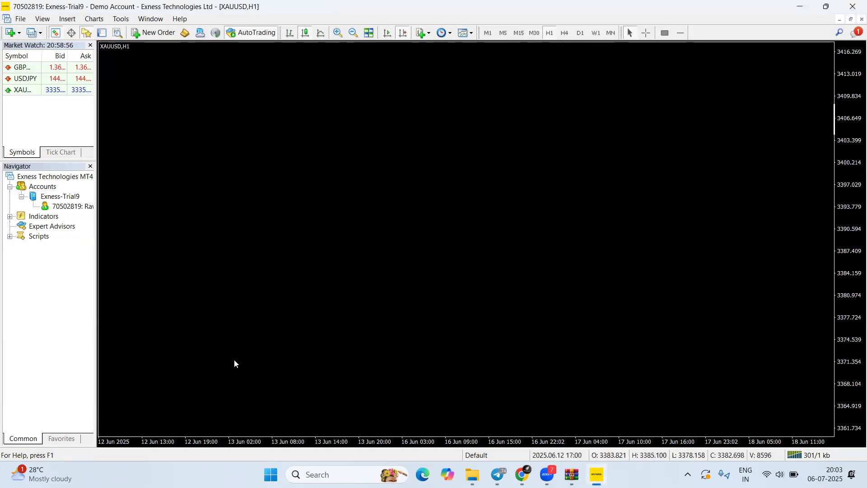
pyautogui.click(41, 89)
pyautogui.rightClick(40, 92)
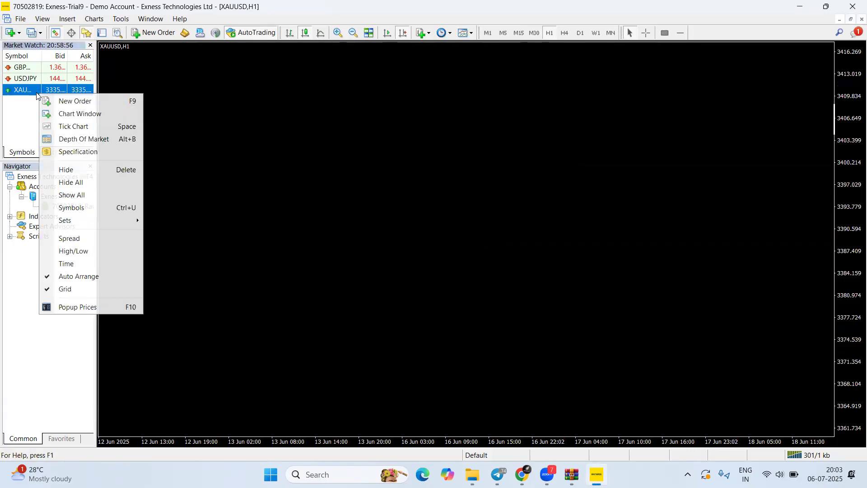
pyautogui.click(72, 114)
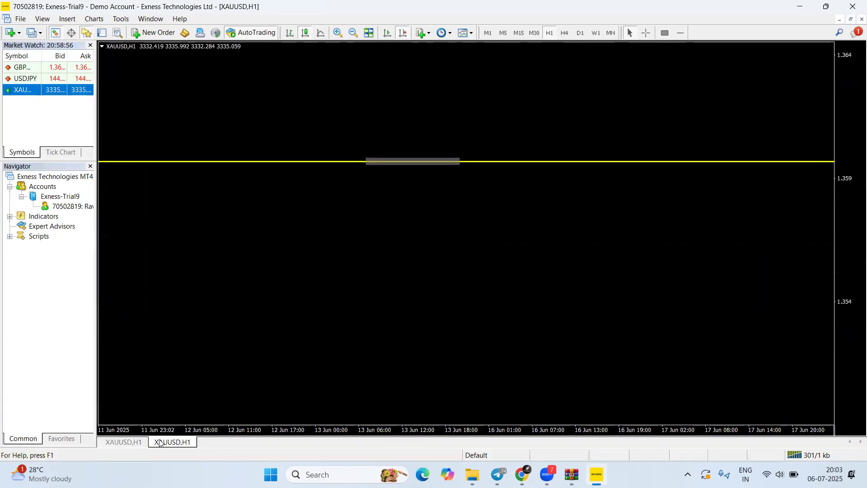
pyautogui.click(130, 443)
pyautogui.rightClick(129, 443)
pyautogui.click(169, 378)
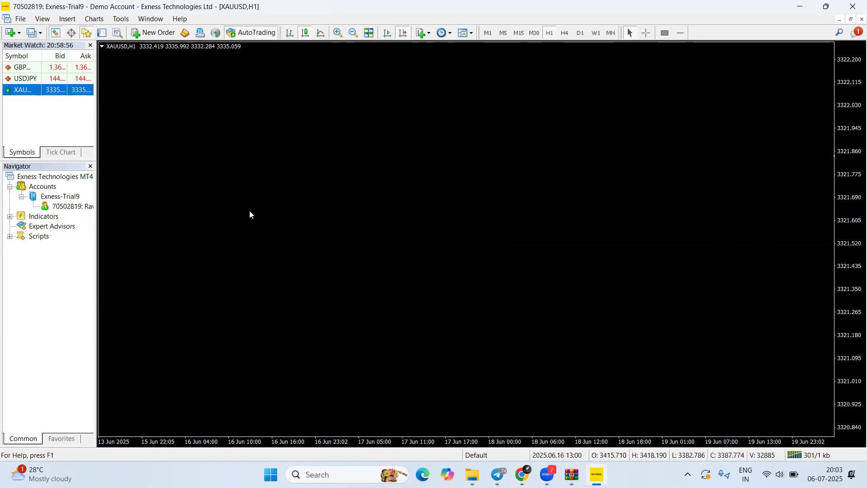
# Open the terminal's data folder, then inspect Soft4FX Forex Simulator new.ex4 in the WinRAR archive
pyautogui.click(19, 23)
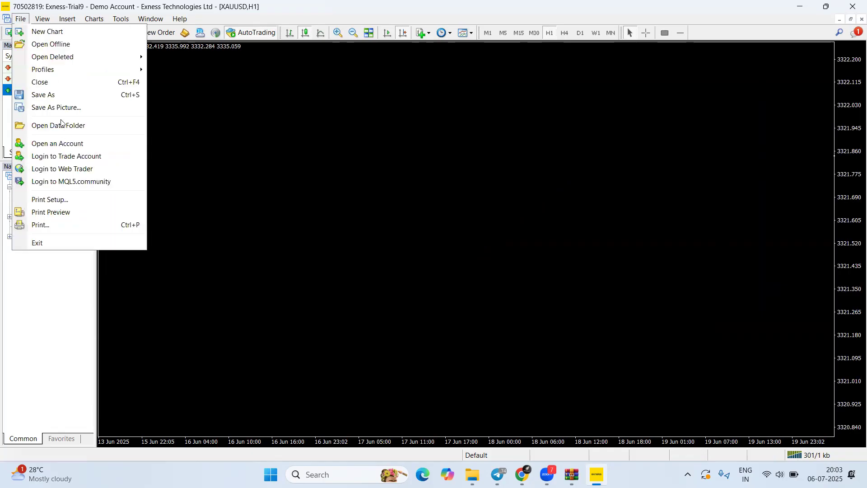
pyautogui.click(64, 129)
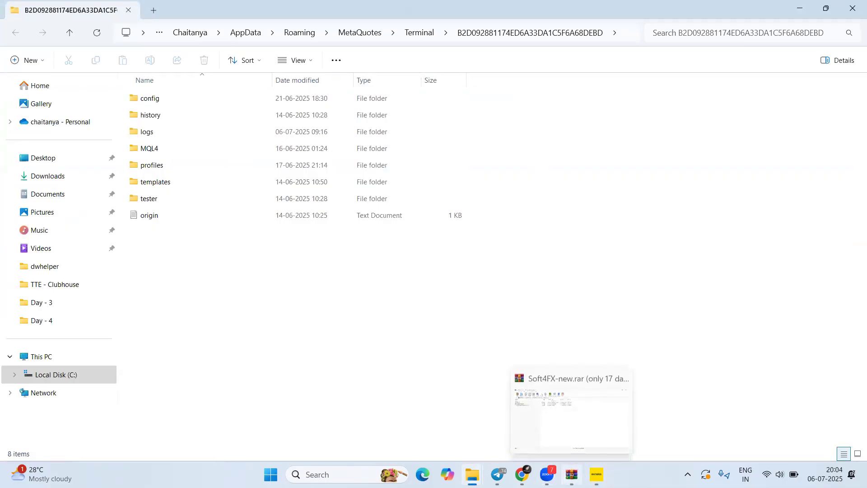
pyautogui.click(572, 474)
pyautogui.click(71, 126)
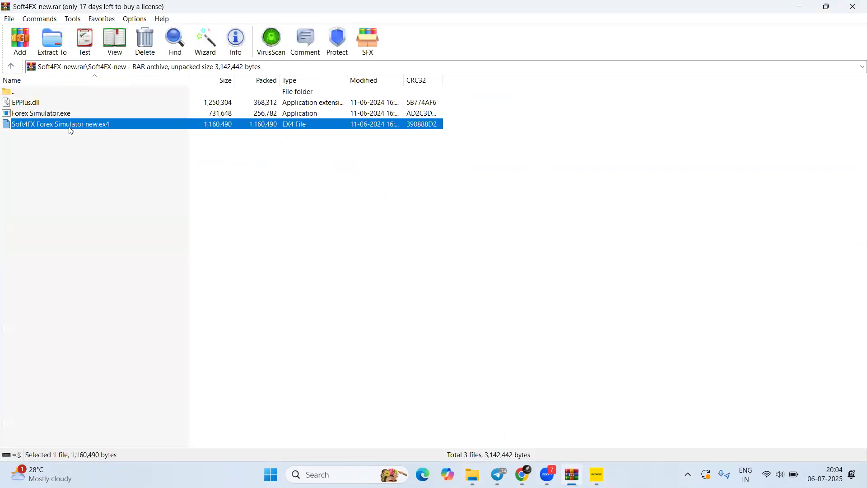
pyautogui.rightClick(117, 126)
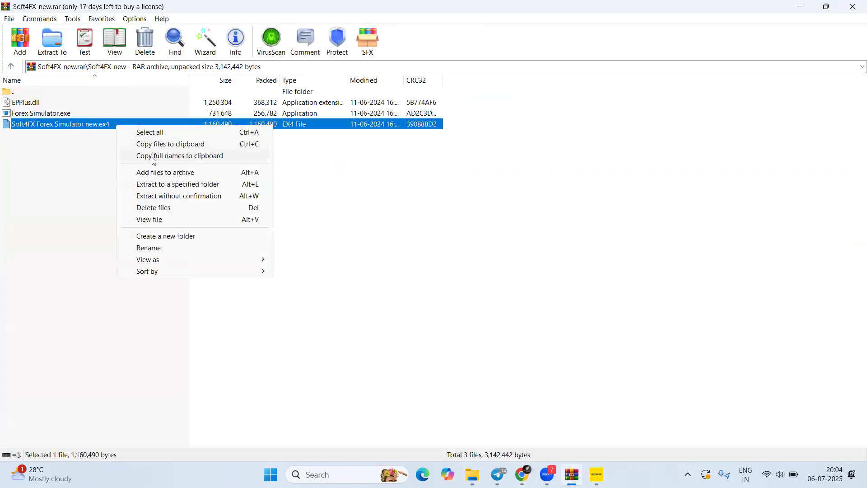
pyautogui.click(154, 159)
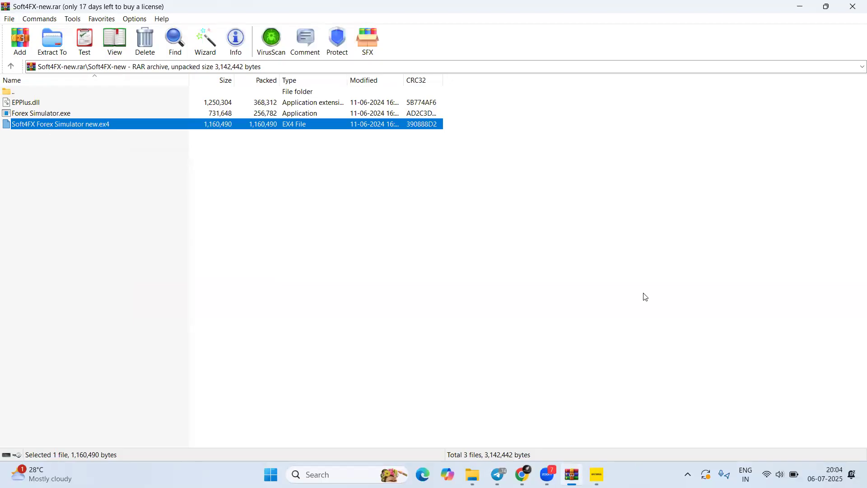
# Return to MetaTrader 4, reopen its data folder and enter the MQL4 folder
pyautogui.moveTo(597, 474)
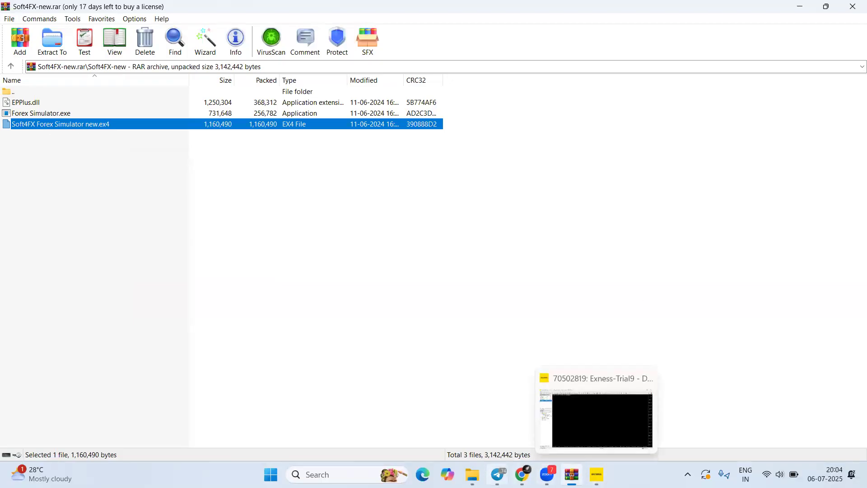
pyautogui.click(473, 475)
pyautogui.moveTo(473, 474)
pyautogui.click(561, 427)
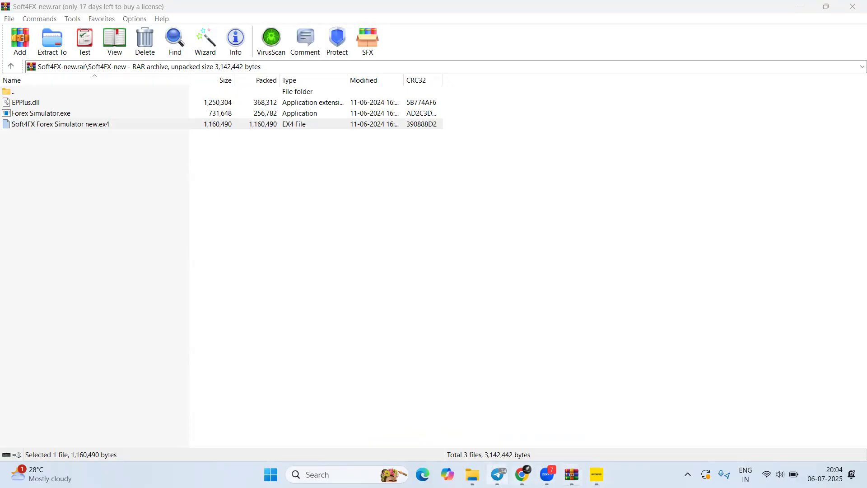
pyautogui.click(597, 474)
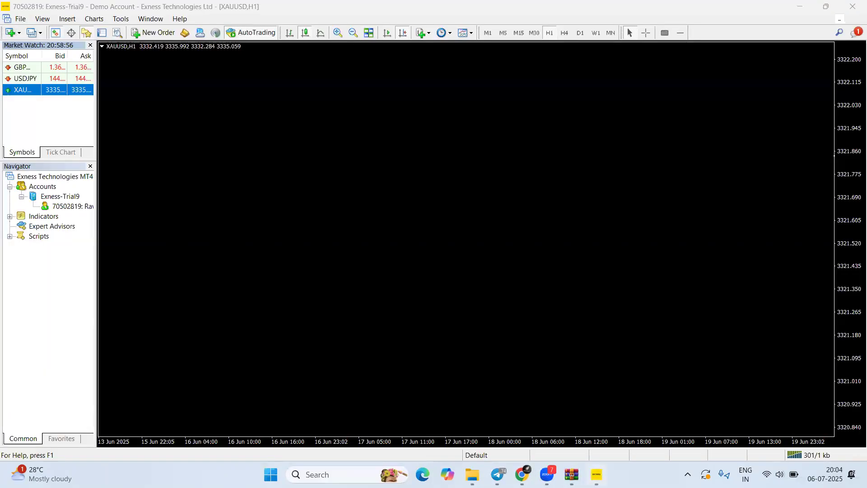
pyautogui.click(20, 18)
pyautogui.click(55, 124)
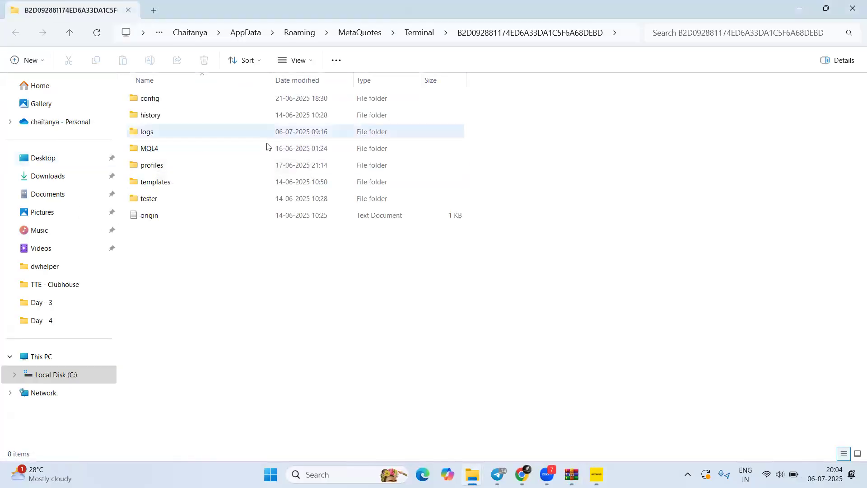
pyautogui.doubleClick(153, 154)
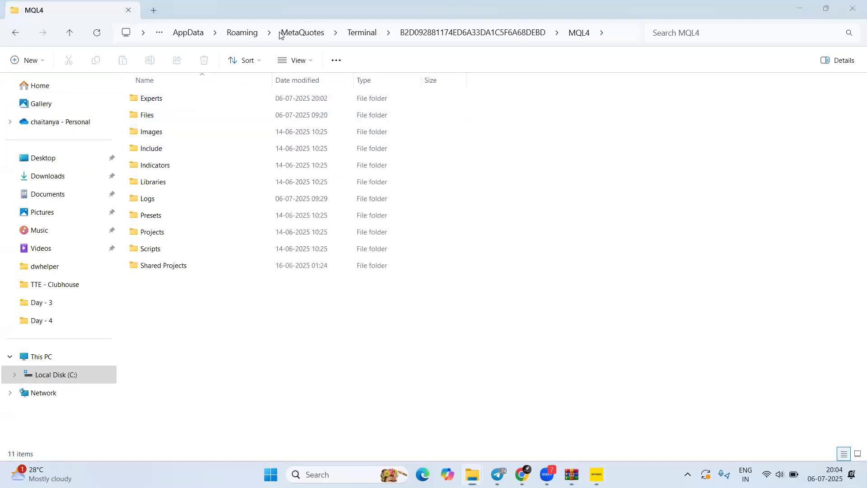
# Highlight the Experts and Files folders for viewers
pyautogui.moveTo(122, 89); pyautogui.dragTo(395, 123)
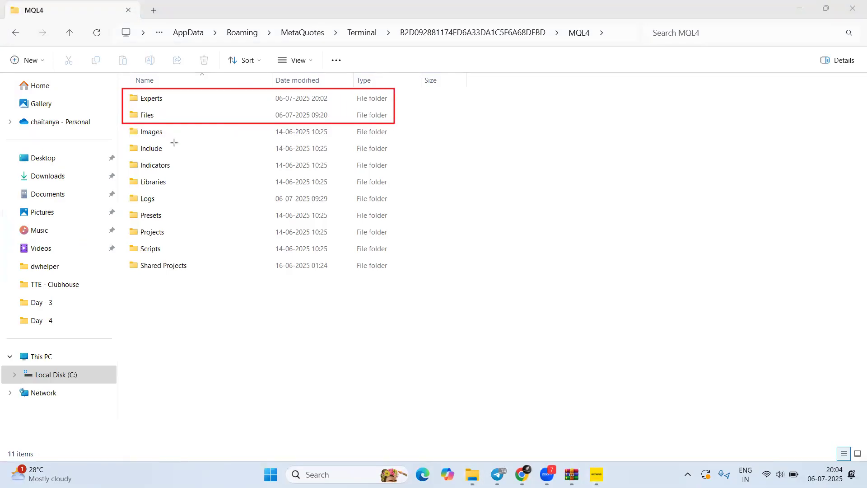
pyautogui.moveTo(183, 64); pyautogui.dragTo(164, 95)
pyautogui.moveTo(184, 156)
pyautogui.mouseDown()
pyautogui.moveTo(156, 116)
pyautogui.moveTo(155, 104)
pyautogui.moveTo(168, 98)
pyautogui.moveTo(155, 115)
pyautogui.mouseUp()
# Open the Experts folder inside MQL4
pyautogui.doubleClick(151, 99)
pyautogui.rightClick(260, 189)
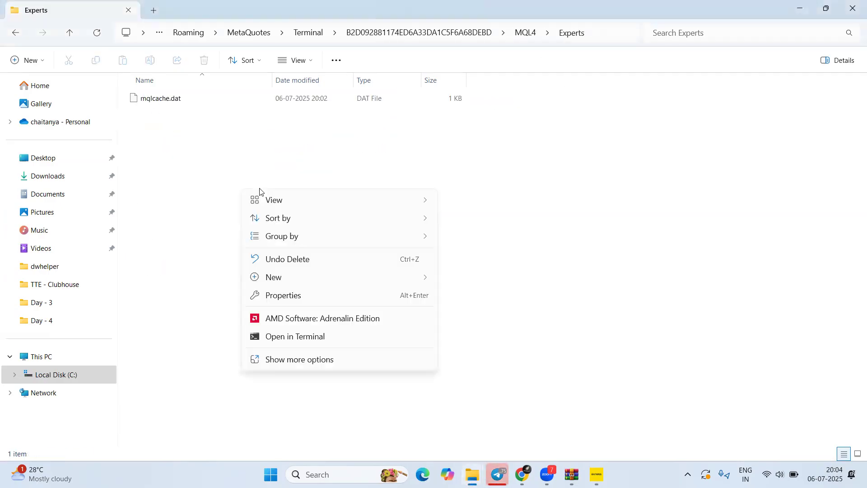
pyautogui.rightClick(264, 179)
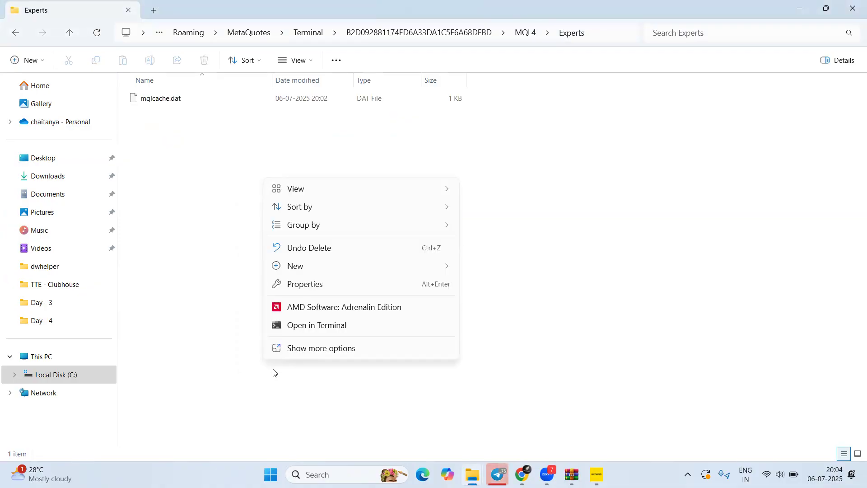
pyautogui.click(579, 266)
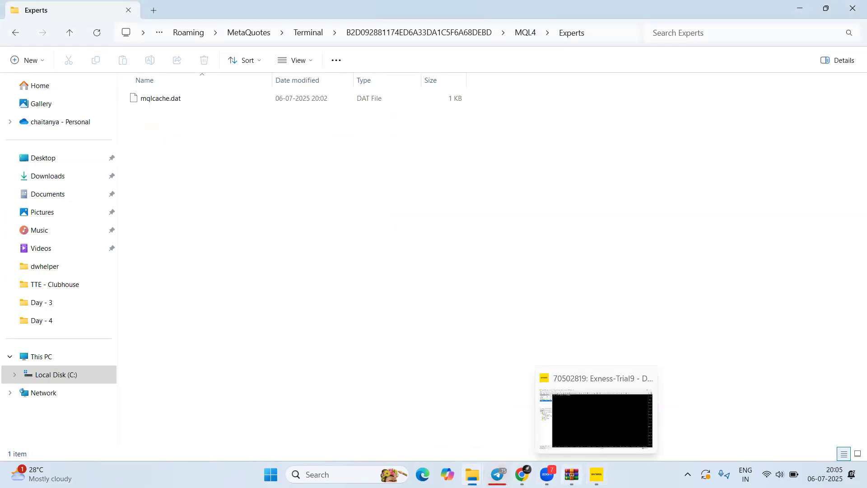
# Copy Soft4FX Forex Simulator new.ex4 from the archive and paste it into Experts
pyautogui.click(572, 474)
pyautogui.rightClick(70, 130)
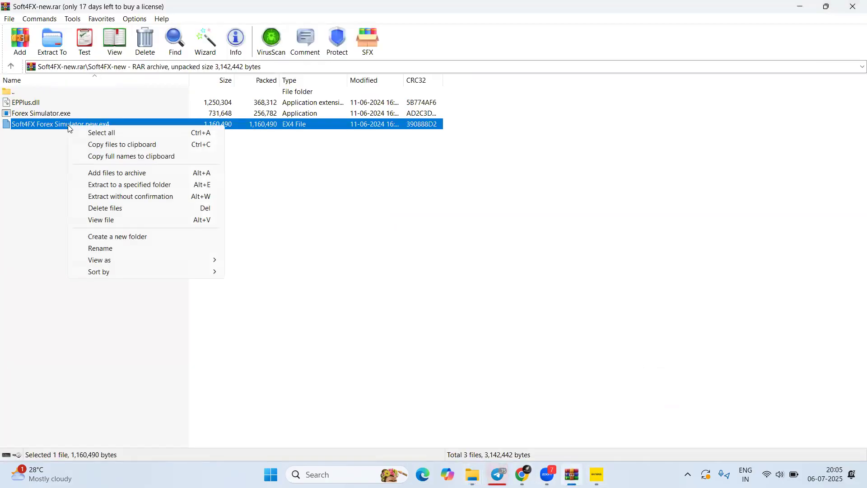
pyautogui.click(101, 145)
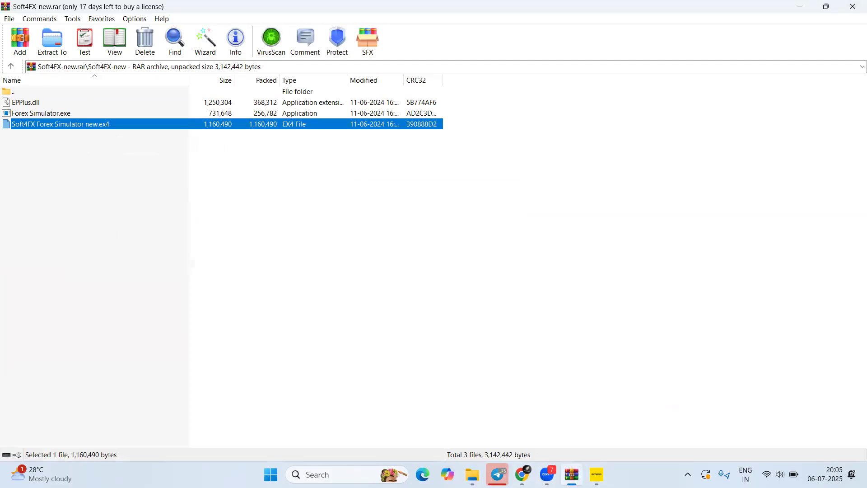
pyautogui.moveTo(473, 474)
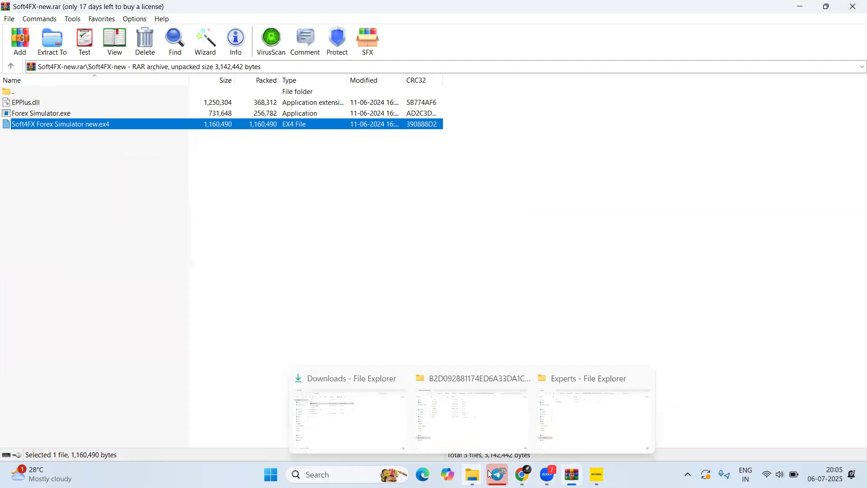
pyautogui.click(615, 417)
pyautogui.rightClick(219, 182)
pyautogui.click(237, 198)
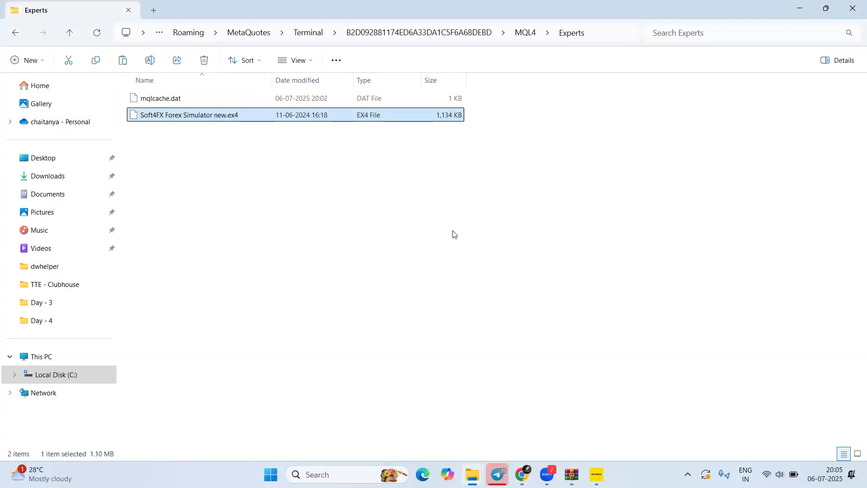
# Go back to the MQL4 folder and open its Files folder
pyautogui.click(15, 33)
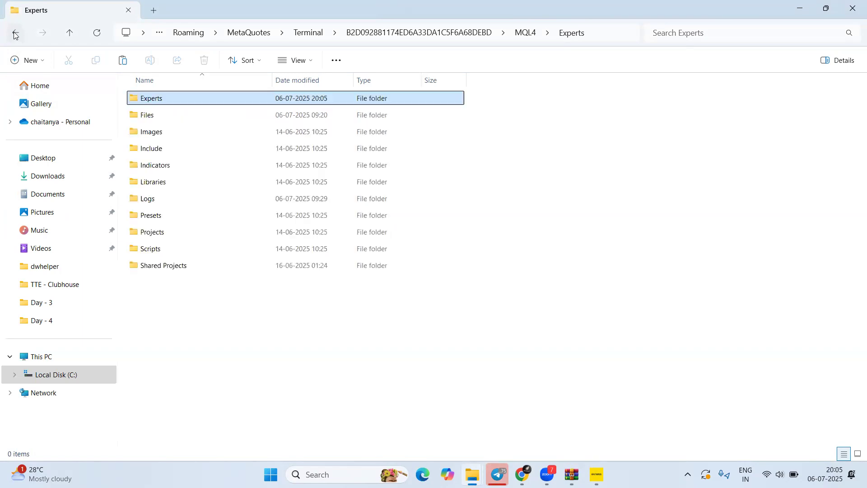
pyautogui.doubleClick(152, 117)
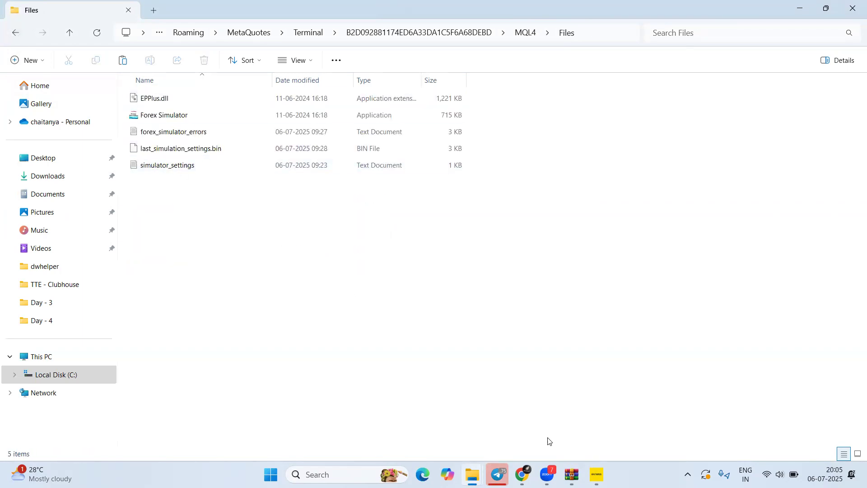
pyautogui.moveTo(572, 475)
pyautogui.click(556, 426)
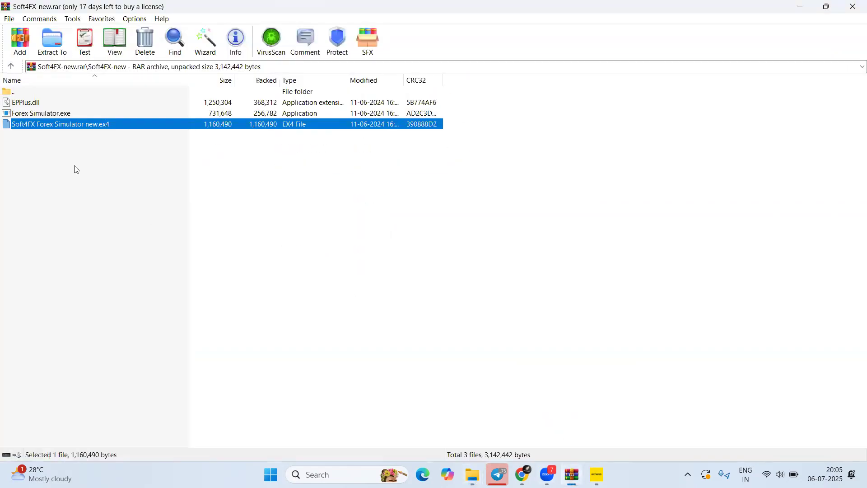
# Copy EPPlus.dll and Forex Simulator.exe into the Files folder, replacing the existing copies
pyautogui.click(58, 115)
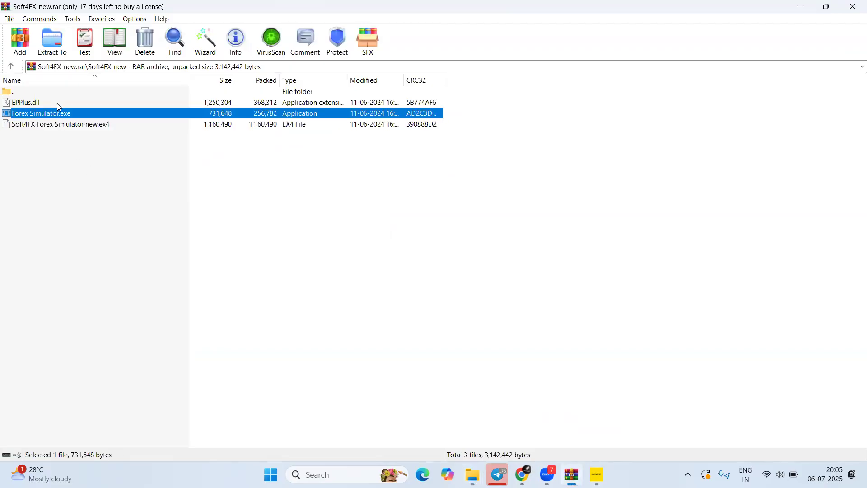
pyautogui.keyDown('ctrl'); pyautogui.click(58, 104); pyautogui.keyUp('ctrl')
pyautogui.rightClick(88, 107)
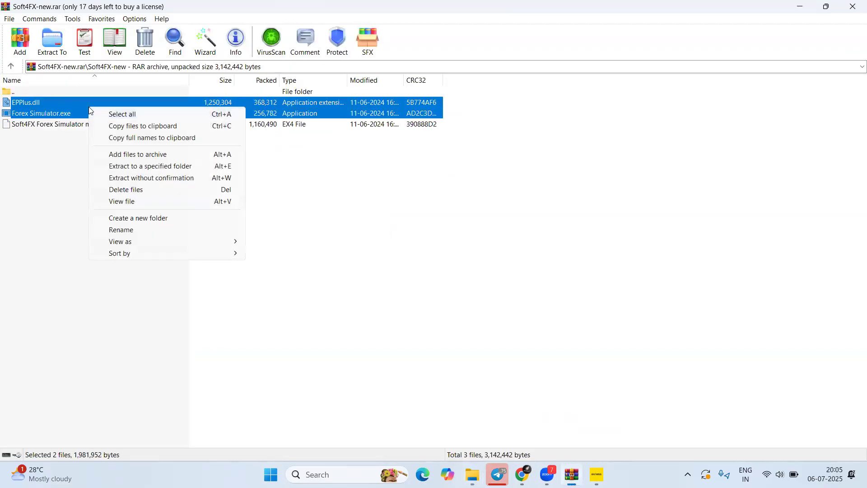
pyautogui.click(132, 127)
pyautogui.moveTo(478, 473)
pyautogui.click(597, 431)
pyautogui.rightClick(238, 260)
pyautogui.click(245, 264)
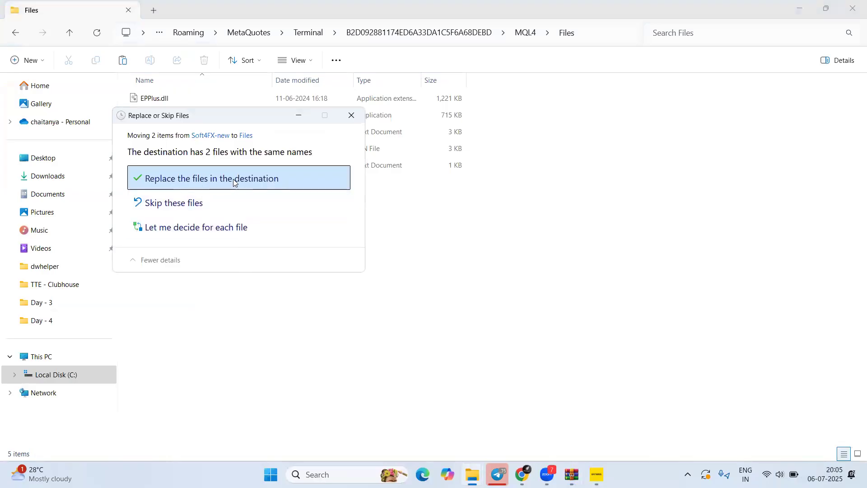
pyautogui.click(251, 179)
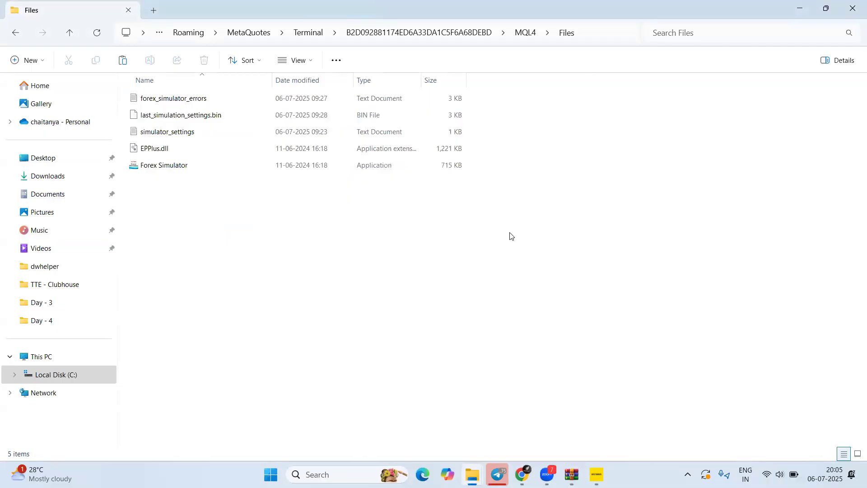
# Close the Files folder, WinRAR archive, MetaTrader terminal and MetaQuotes folder windows
pyautogui.click(853, 8)
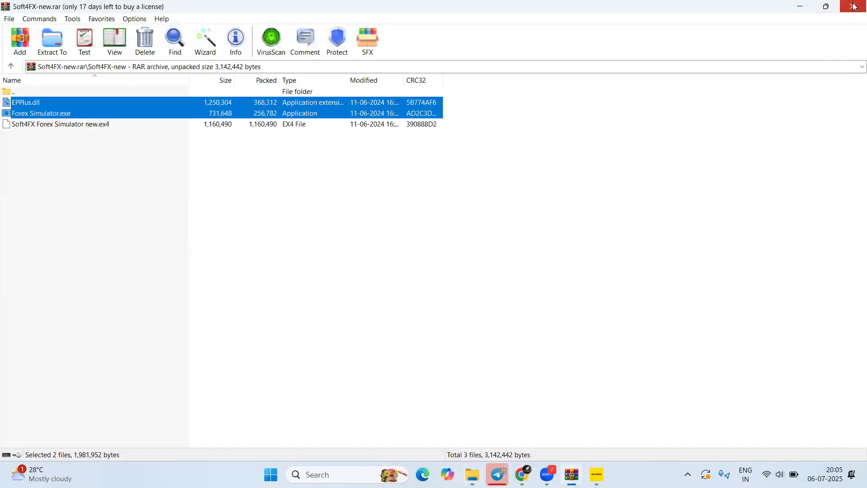
pyautogui.click(854, 7)
pyautogui.click(854, 7)
pyautogui.click(854, 7)
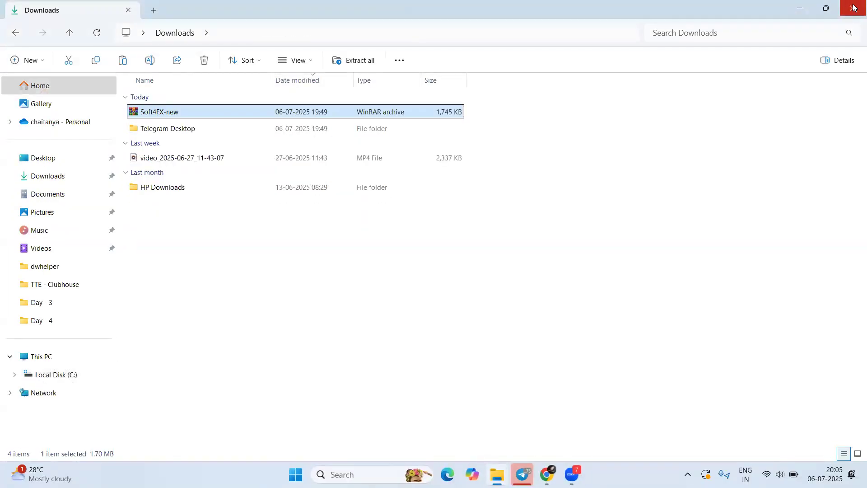
pyautogui.click(854, 7)
# Close Telegram and launch the Exness MT4 terminal from Windows search
pyautogui.click(854, 7)
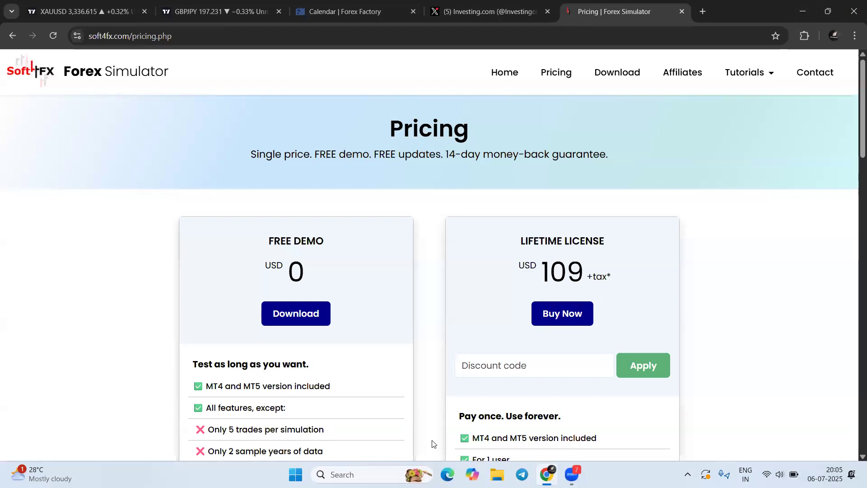
pyautogui.press('super+s')
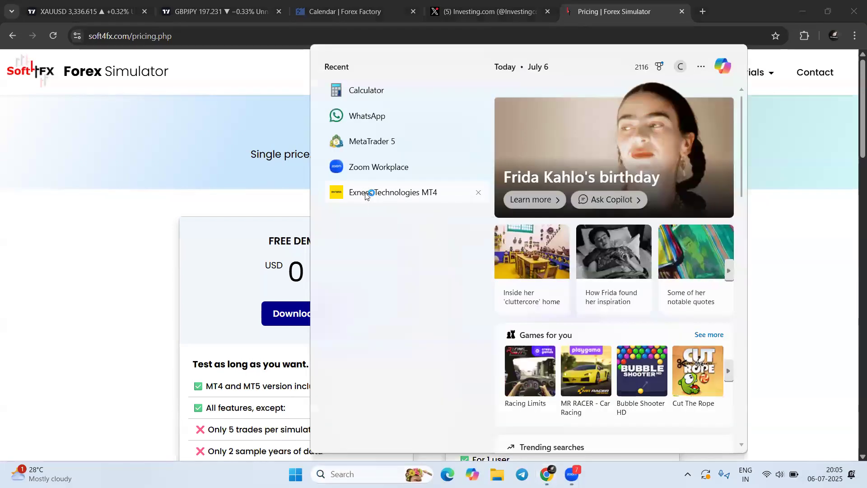
pyautogui.click(367, 193)
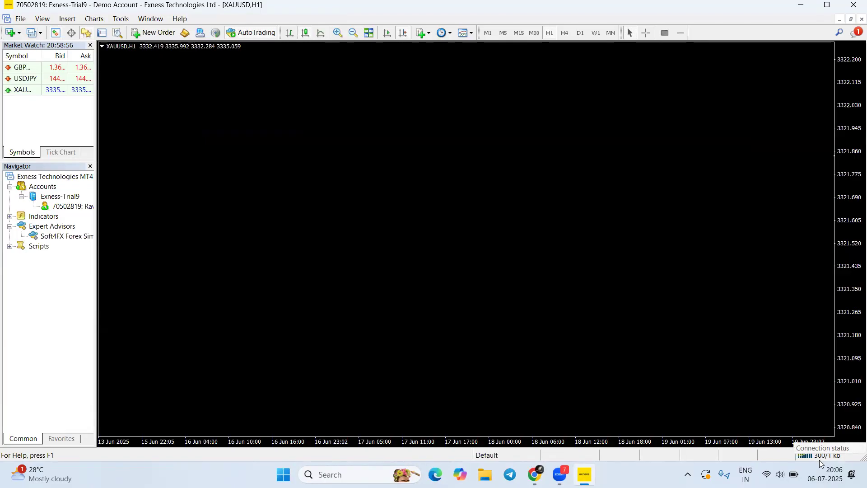
# Drag Soft4FX Forex Simulator from Navigator's Expert Advisors onto the XAUUSD H1 chart
pyautogui.click(382, 42)
pyautogui.moveTo(56, 319)
pyautogui.mouseDown()
pyautogui.moveTo(72, 240)
pyautogui.moveTo(29, 228)
pyautogui.moveTo(51, 230)
pyautogui.moveTo(53, 244)
pyautogui.moveTo(83, 242)
pyautogui.mouseUp()
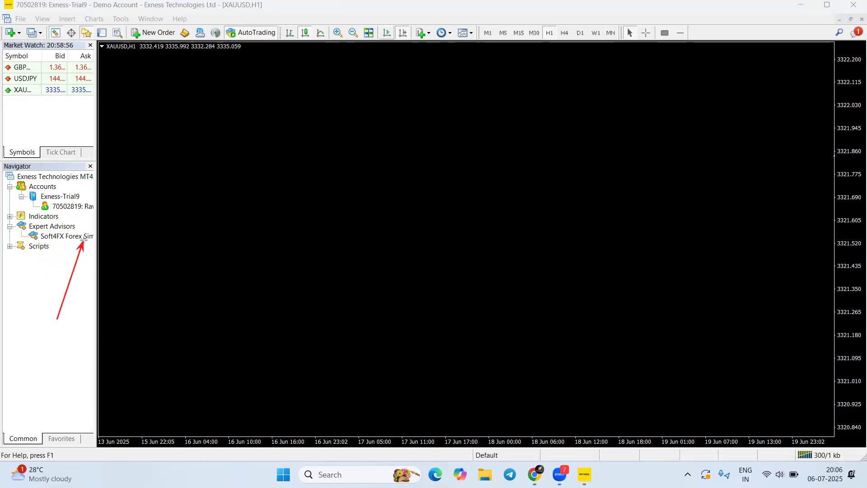
pyautogui.click(485, 32)
pyautogui.moveTo(163, 160)
pyautogui.mouseDown()
pyautogui.moveTo(134, 52)
pyautogui.moveTo(90, 59)
pyautogui.moveTo(129, 143)
pyautogui.moveTo(142, 57)
pyautogui.mouseUp()
pyautogui.click(509, 32)
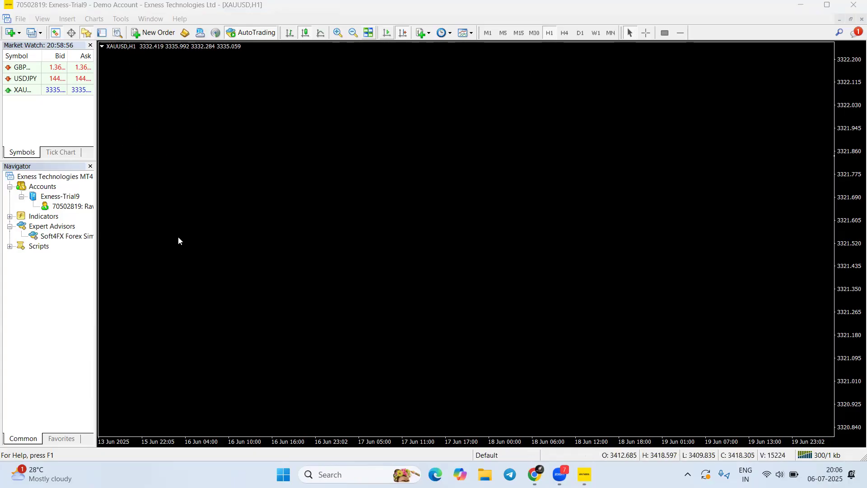
pyautogui.moveTo(65, 238); pyautogui.dragTo(466, 178)
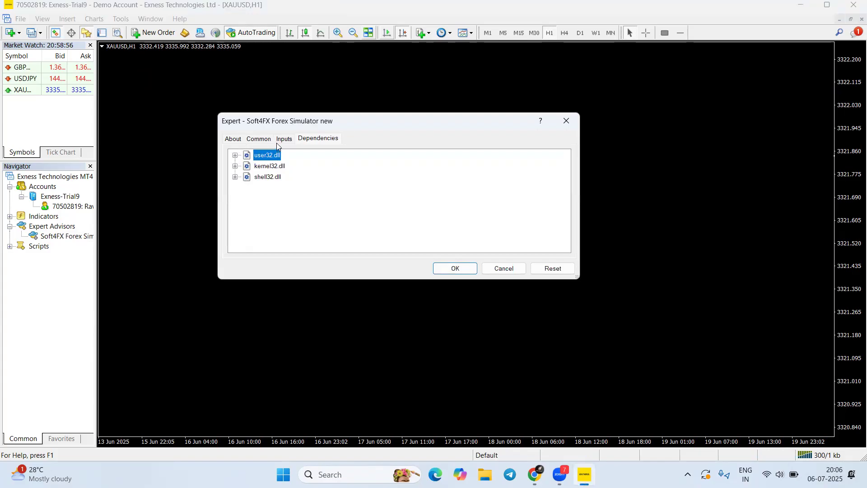
# On the Common tab, keep live trading, DLL imports and external experts allowed, and confirm
pyautogui.click(251, 139)
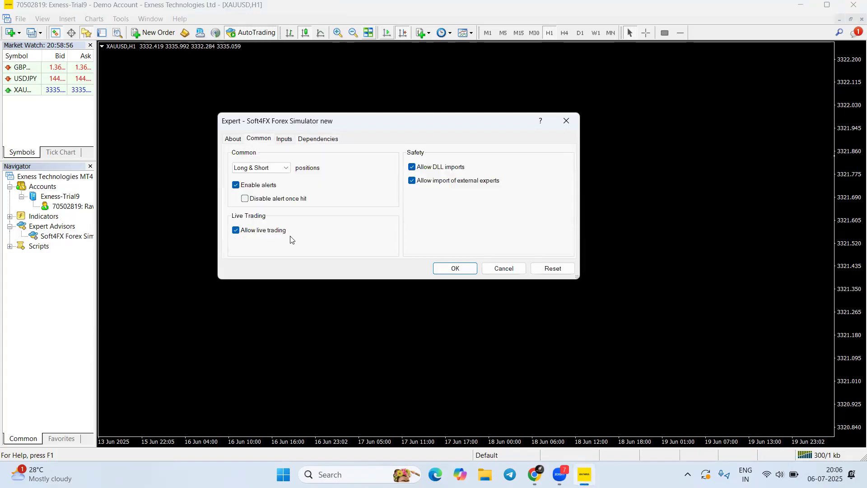
pyautogui.click(333, 34)
pyautogui.moveTo(199, 288); pyautogui.dragTo(236, 239)
pyautogui.moveTo(391, 130)
pyautogui.mouseDown()
pyautogui.moveTo(412, 162)
pyautogui.moveTo(413, 186)
pyautogui.moveTo(247, 229)
pyautogui.moveTo(380, 212)
pyautogui.moveTo(409, 178)
pyautogui.mouseUp()
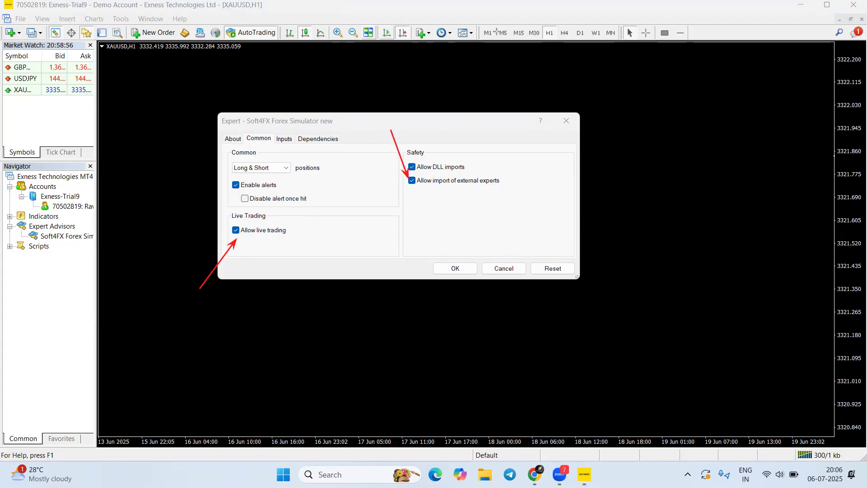
pyautogui.click(450, 267)
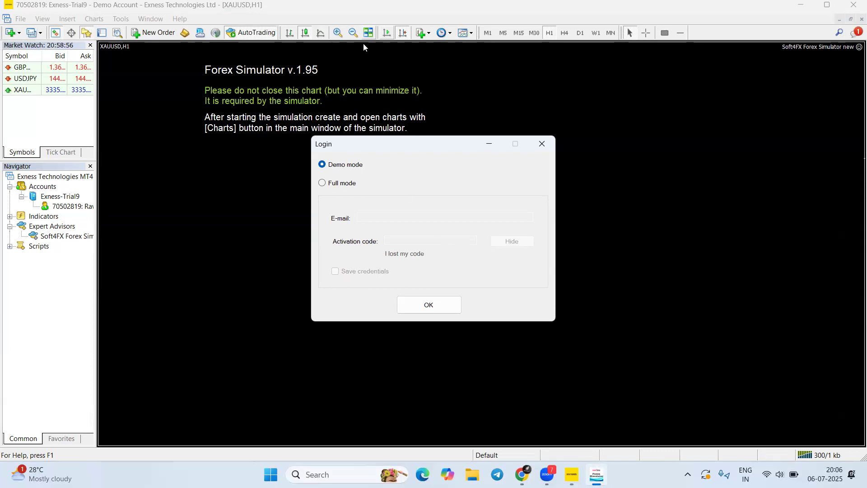
# Choose Full mode in the Login dialog, enter the licence e-mail and activation code, and submit
pyautogui.moveTo(258, 259)
pyautogui.mouseDown()
pyautogui.moveTo(318, 168)
pyautogui.moveTo(322, 183)
pyautogui.mouseUp()
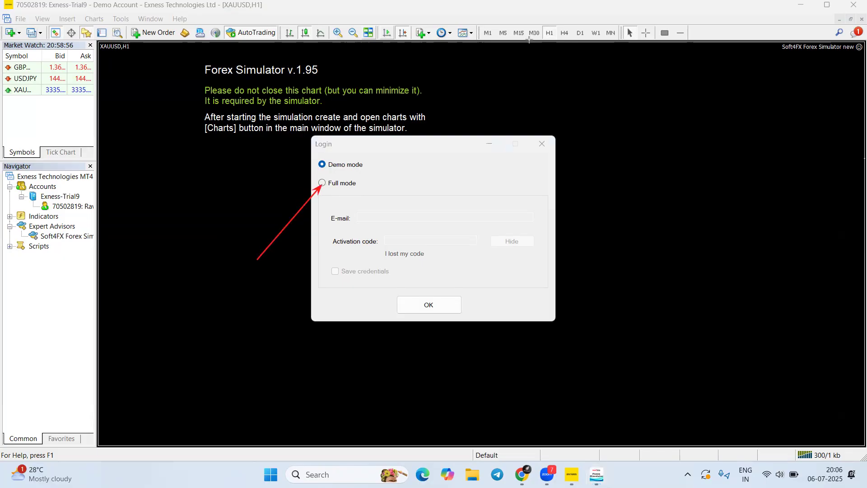
pyautogui.click(322, 182)
pyautogui.click(378, 216)
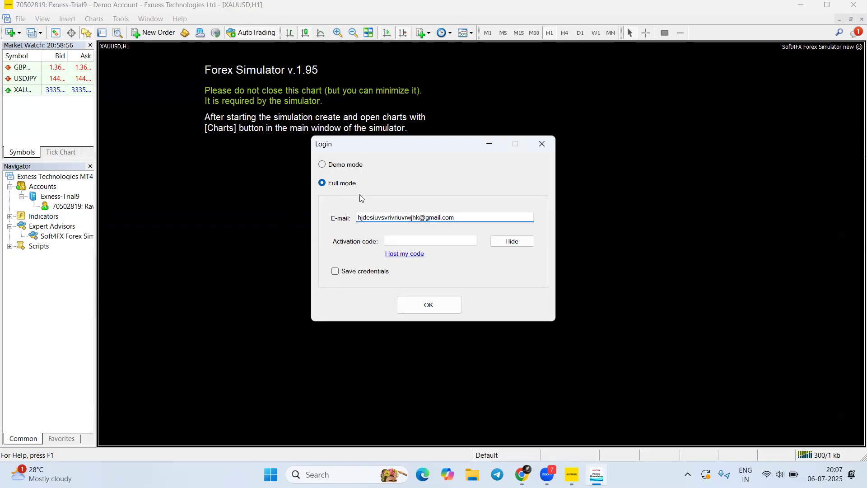
pyautogui.click(418, 240)
pyautogui.click(430, 237)
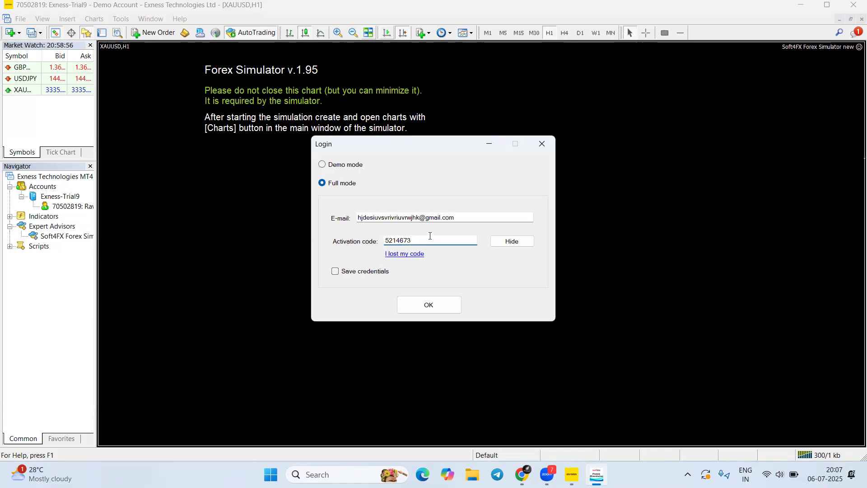
pyautogui.click(418, 304)
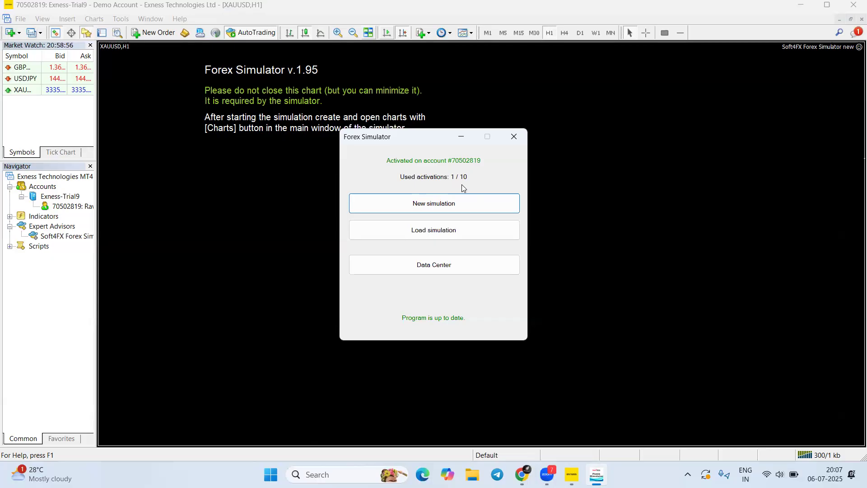
# Move the Forex Simulator window lower right and open its Data Center
pyautogui.click(384, 36)
pyautogui.moveTo(793, 121); pyautogui.dragTo(854, 53)
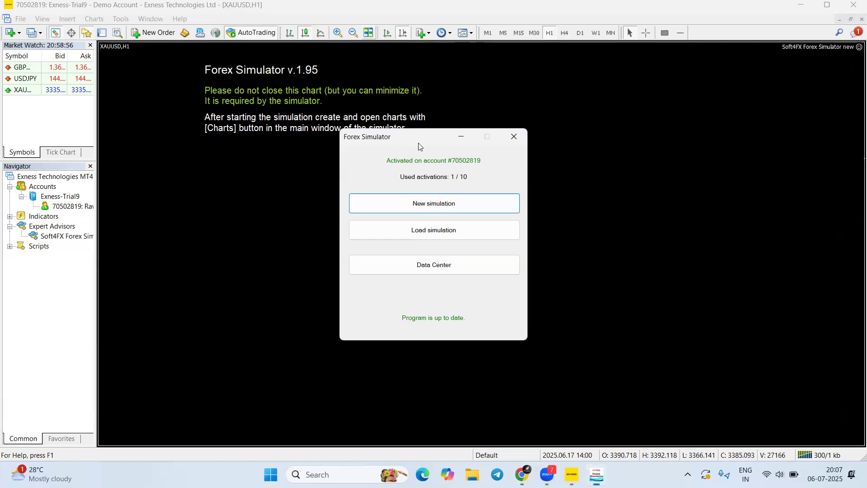
pyautogui.moveTo(418, 143); pyautogui.dragTo(439, 161)
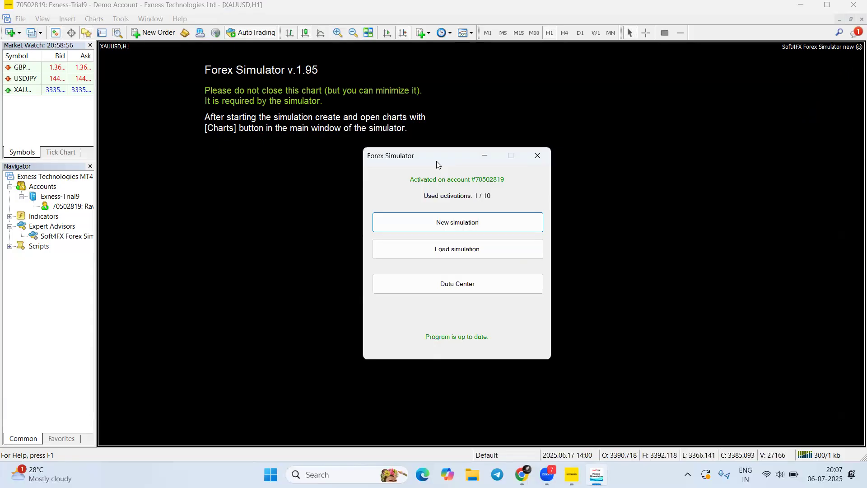
pyautogui.click(463, 292)
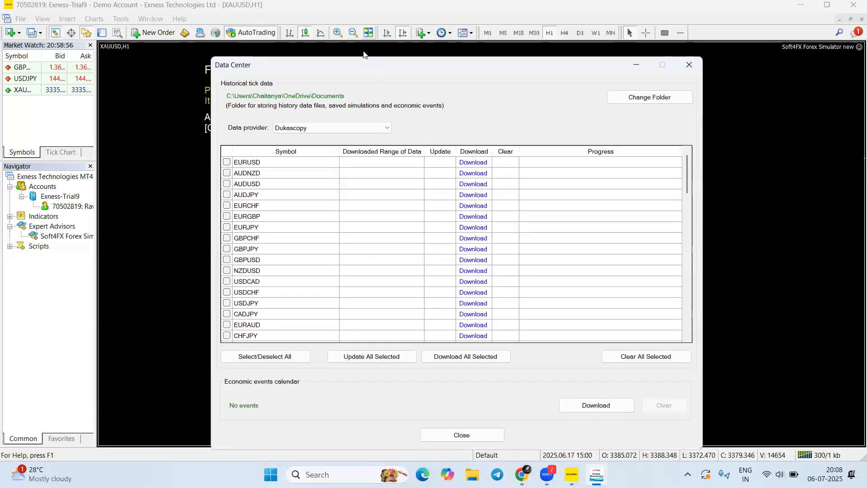
# Keep Dukascopy selected as the Data Center's data provider
pyautogui.click(329, 128)
pyautogui.click(300, 138)
pyautogui.click(364, 129)
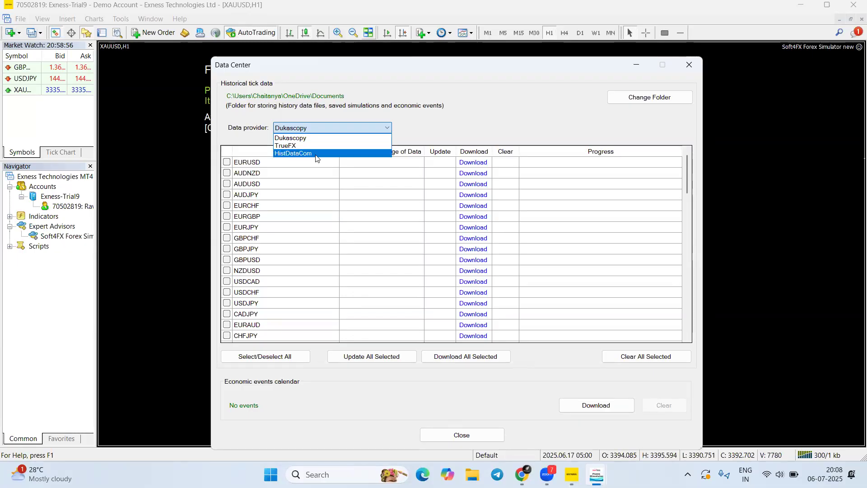
pyautogui.click(298, 138)
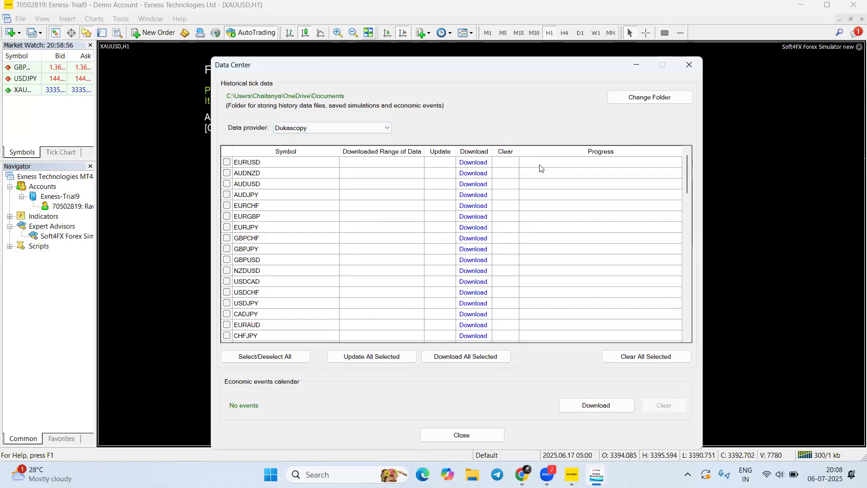
# Scroll through the symbol list to locate XAUUSD - Gold
pyautogui.scroll(-3, 271, 253)
pyautogui.scroll(3, 338, 251)
pyautogui.scroll(-10, 339, 250)
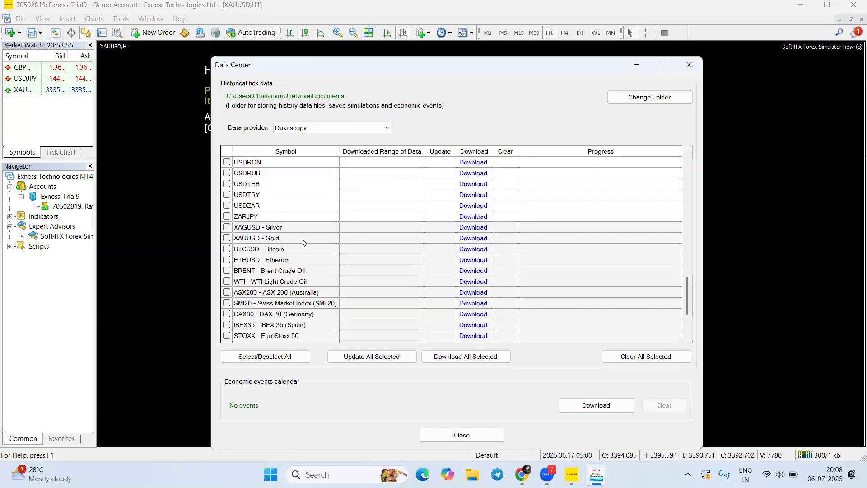
pyautogui.scroll(-3, 303, 242)
pyautogui.scroll(20, 349, 308)
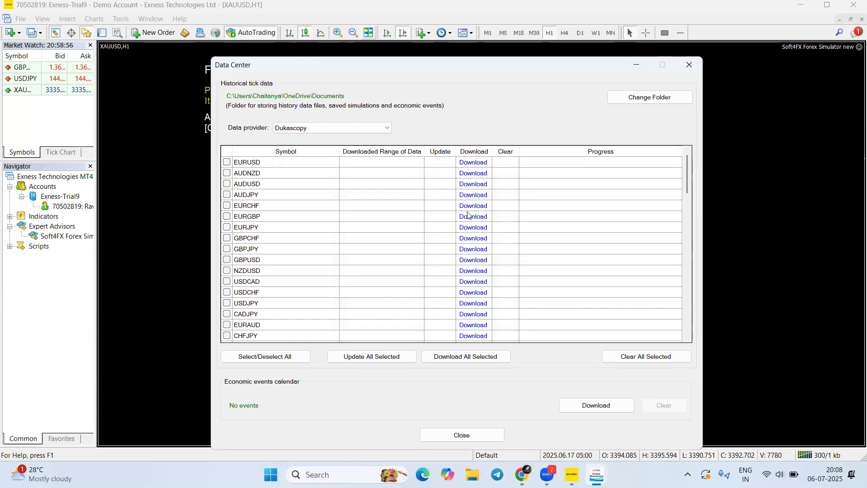
pyautogui.scroll(-3, 325, 280)
pyautogui.scroll(-10, 289, 262)
pyautogui.scroll(1, 287, 273)
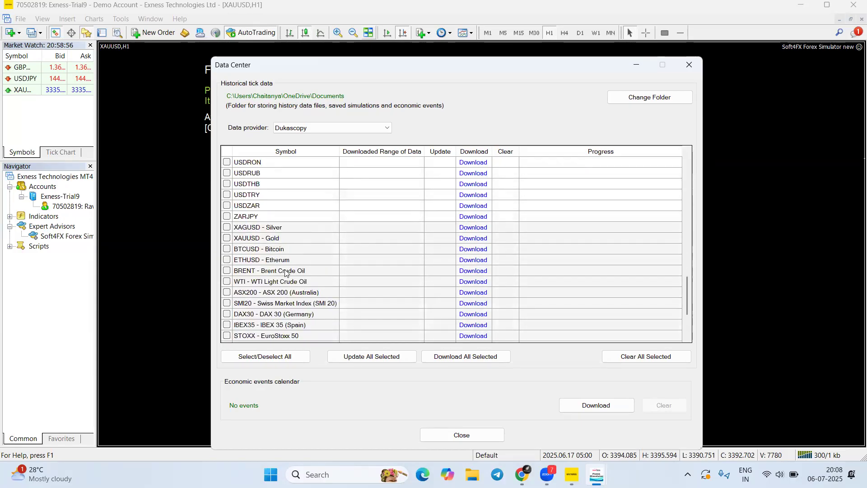
pyautogui.scroll(-3, 277, 302)
pyautogui.scroll(2, 253, 298)
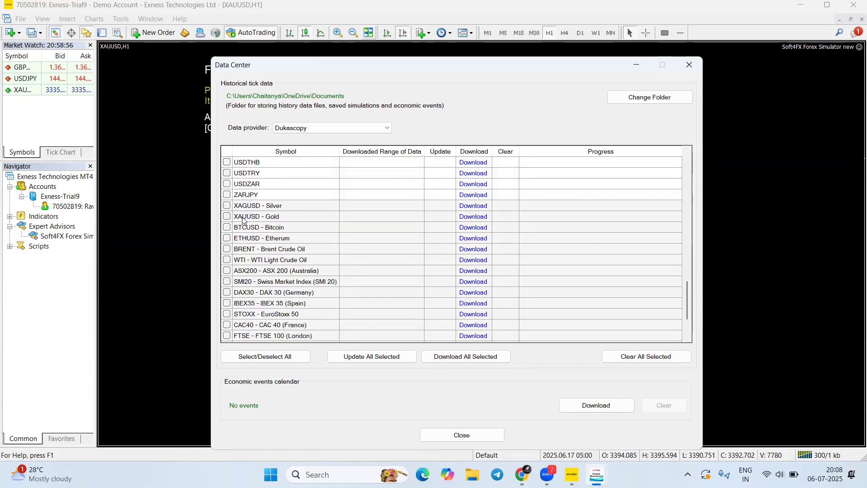
# Download the last 1 year of XAUUSD - Gold tick data
pyautogui.click(472, 217)
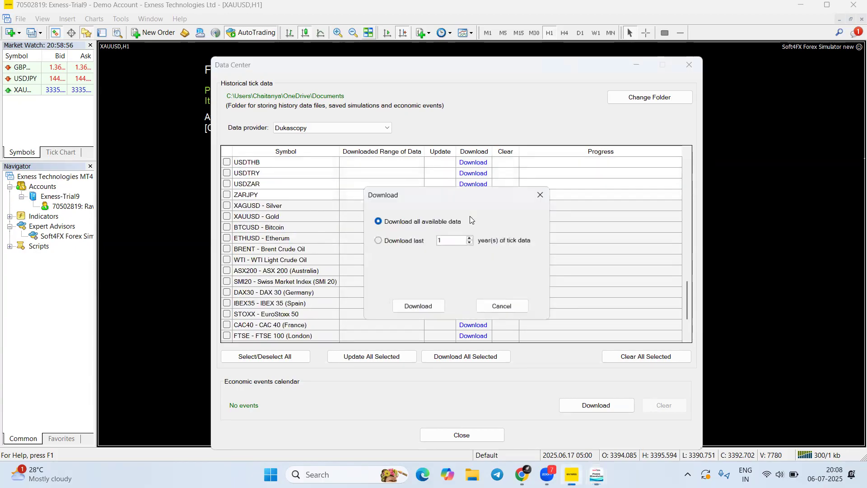
pyautogui.click(377, 241)
pyautogui.click(470, 238)
pyautogui.click(470, 237)
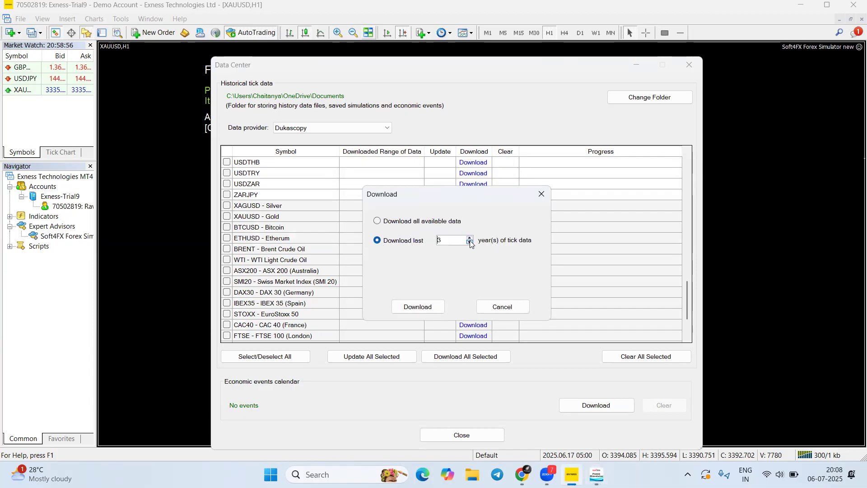
pyautogui.click(470, 242)
pyautogui.click(470, 242)
pyautogui.click(418, 309)
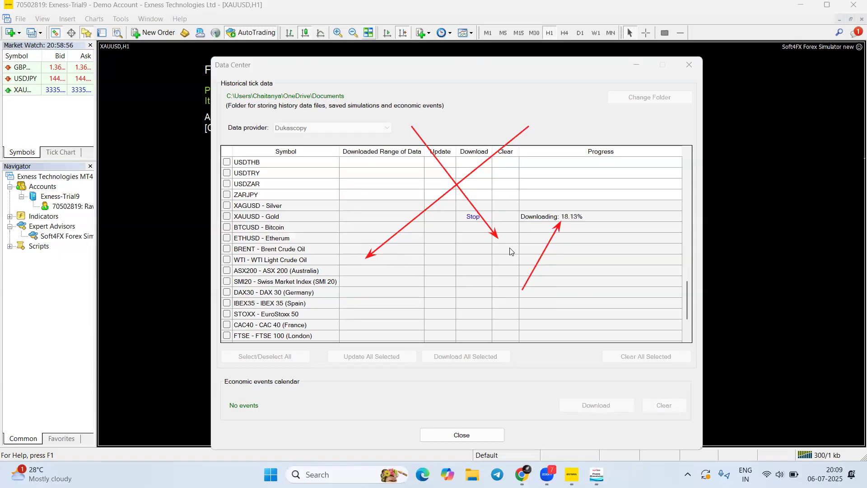
# Let the download finish, covering 06/07/2024 to 01/06/2025
pyautogui.click(472, 34)
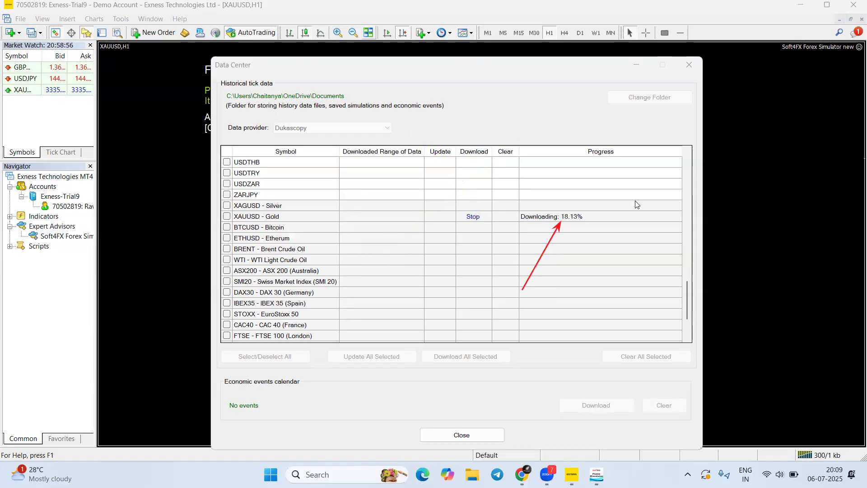
pyautogui.click(495, 54)
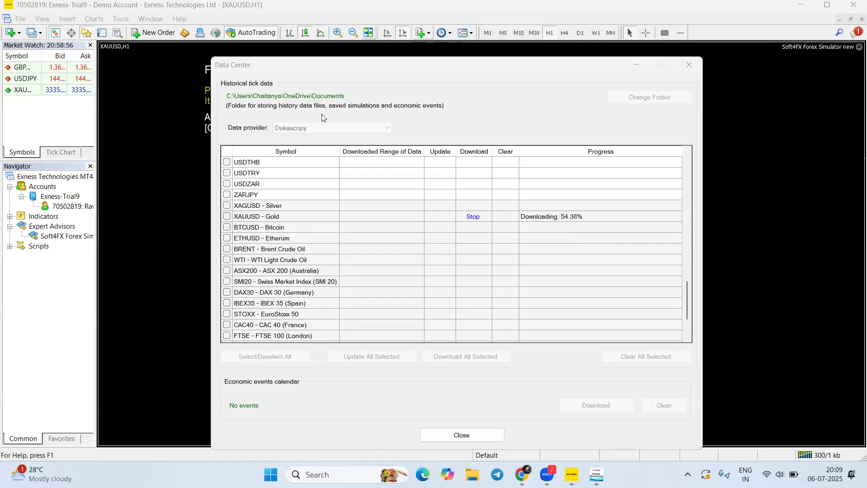
pyautogui.moveTo(509, 197); pyautogui.dragTo(647, 226)
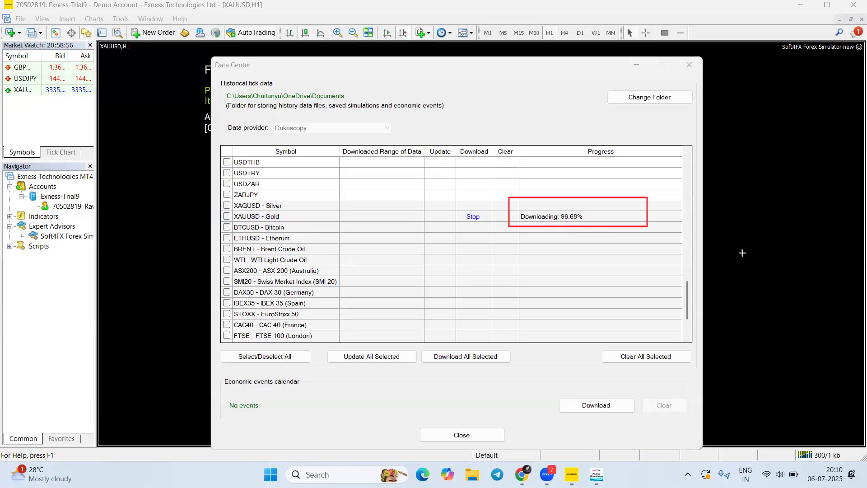
pyautogui.moveTo(336, 206); pyautogui.dragTo(426, 228)
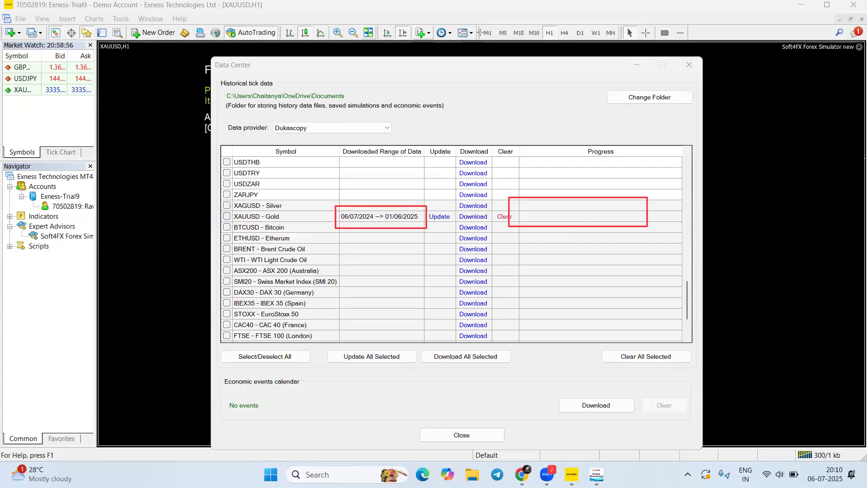
# Download the economic events calendar for 01/01/2007–01/06/2025, then close the Data Center
pyautogui.press('Escape')
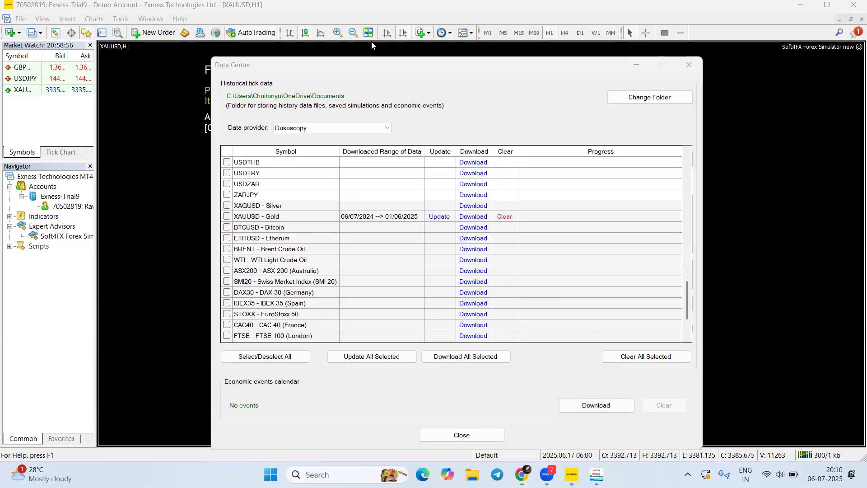
pyautogui.moveTo(213, 373)
pyautogui.mouseDown()
pyautogui.moveTo(693, 437)
pyautogui.moveTo(691, 422)
pyautogui.mouseUp()
pyautogui.press('Escape')
pyautogui.click(569, 406)
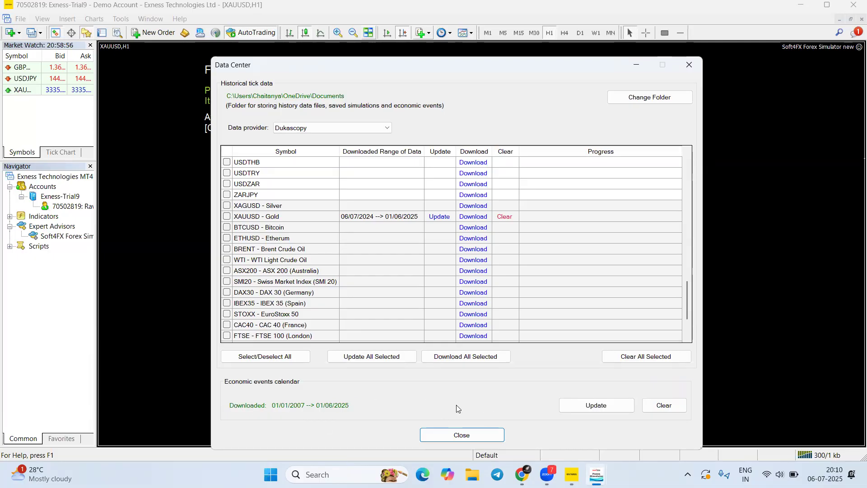
pyautogui.click(475, 436)
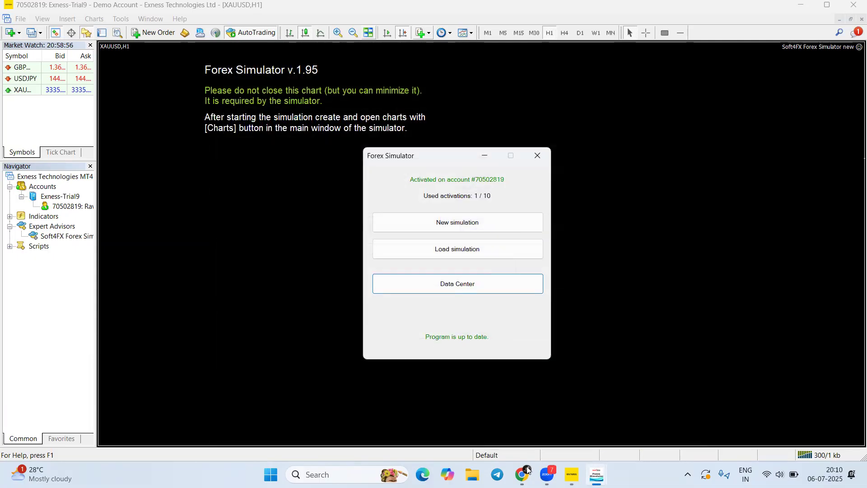
pyautogui.click(475, 283)
pyautogui.scroll(2, 481, 277)
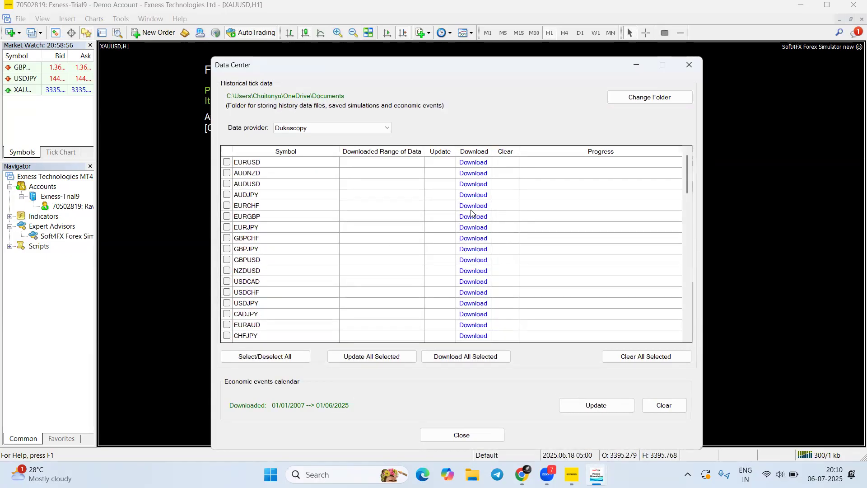
pyautogui.scroll(-15, 444, 238)
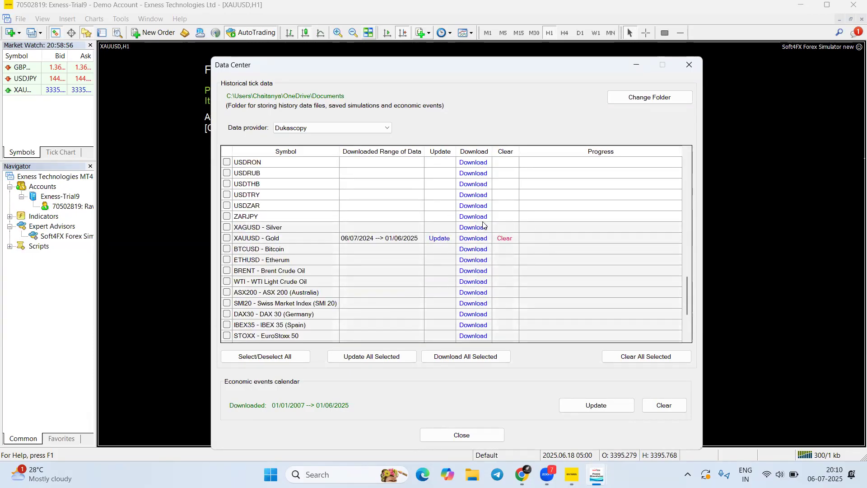
pyautogui.click(689, 65)
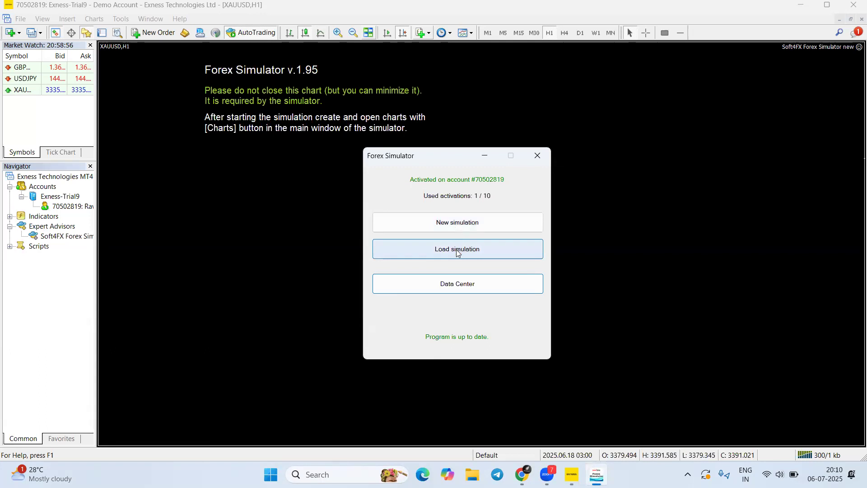
pyautogui.click(458, 252)
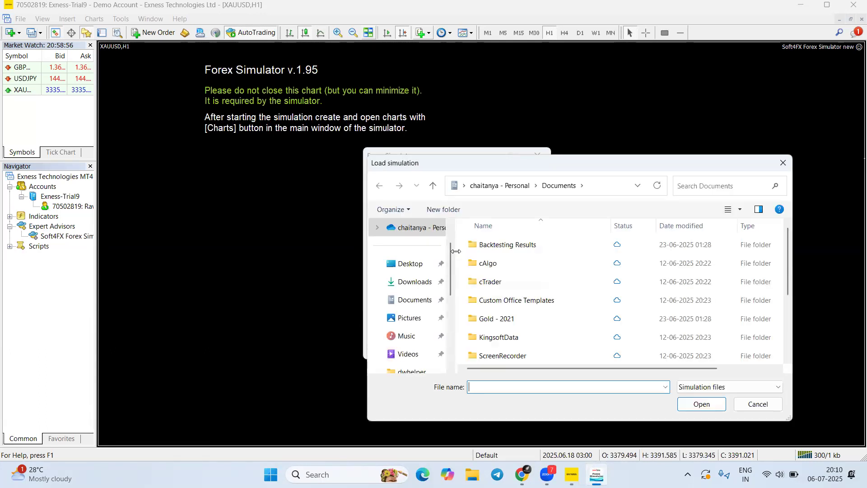
pyautogui.click(784, 163)
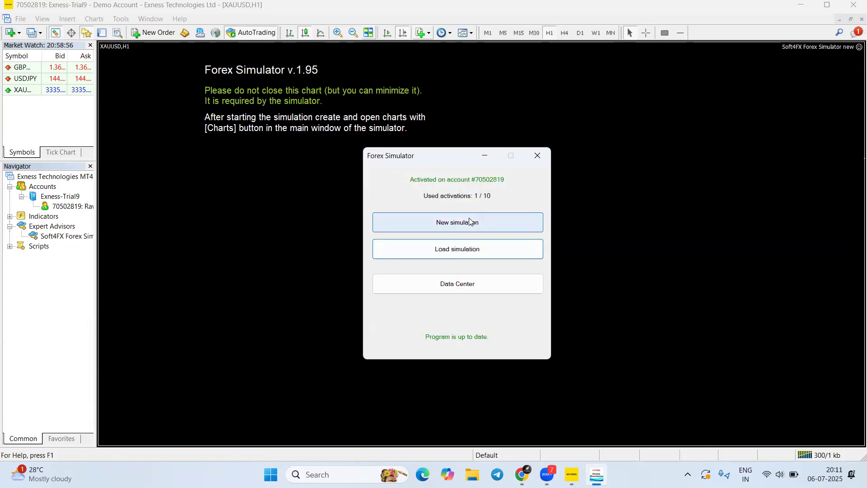
# Create a new XAUUSD simulation starting 06/01/2025 with an end date of 01/06/2025
pyautogui.click(470, 222)
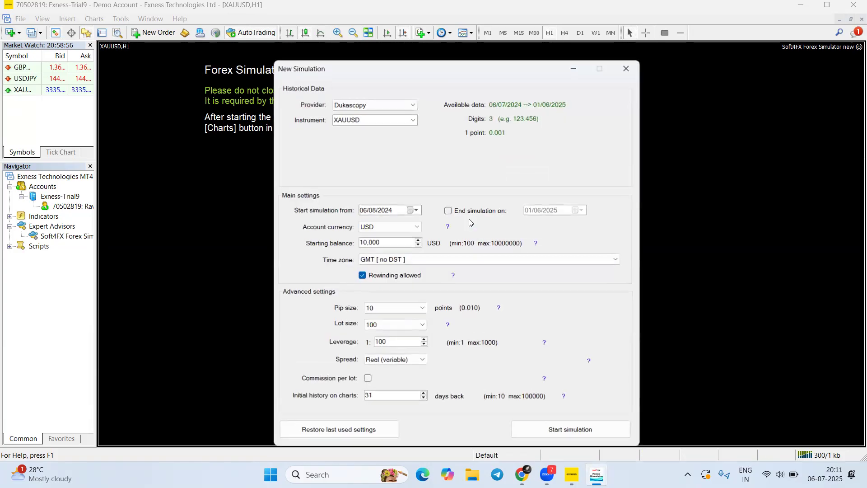
pyautogui.click(413, 120)
pyautogui.click(350, 130)
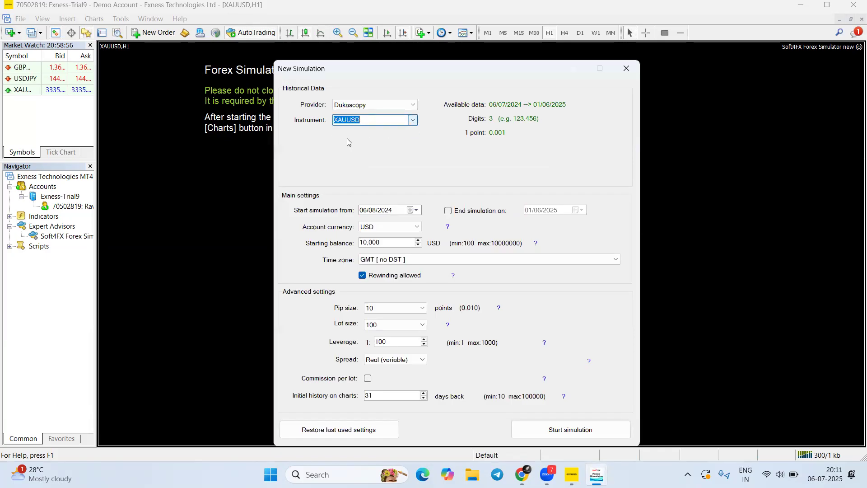
pyautogui.click(416, 211)
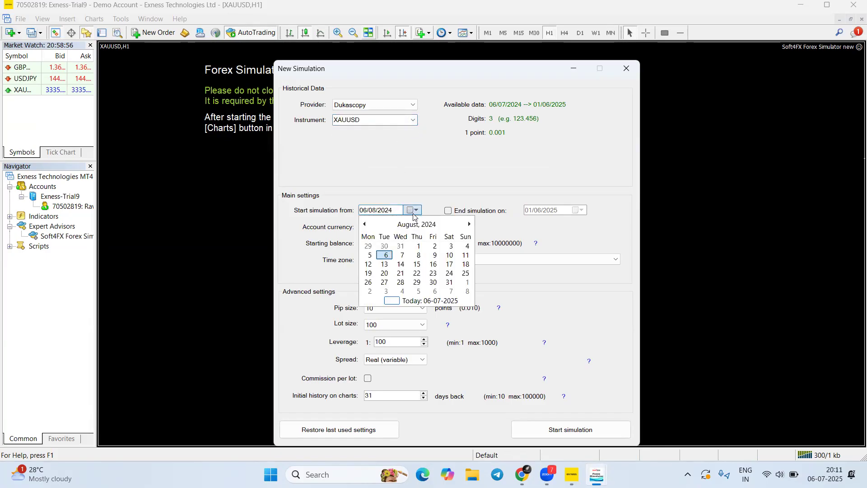
pyautogui.click(470, 225)
pyautogui.click(470, 224)
pyautogui.click(469, 225)
pyautogui.click(469, 225)
pyautogui.click(469, 224)
pyautogui.click(469, 224)
pyautogui.click(364, 224)
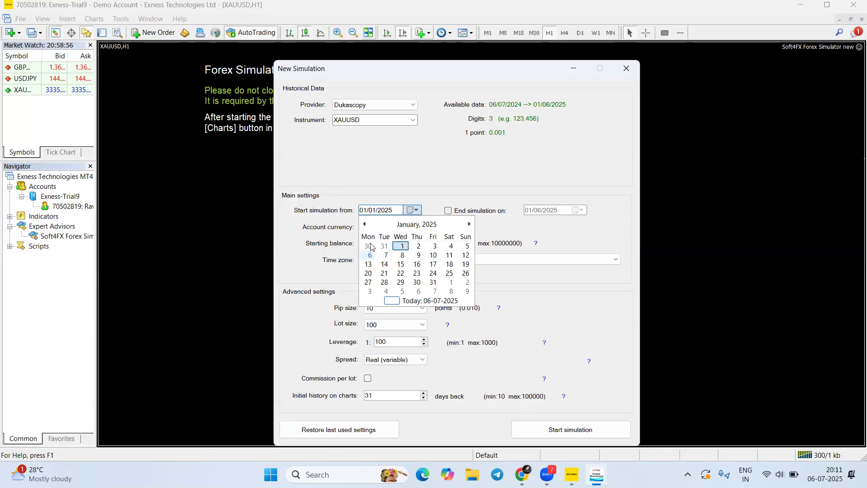
pyautogui.click(371, 256)
pyautogui.click(448, 211)
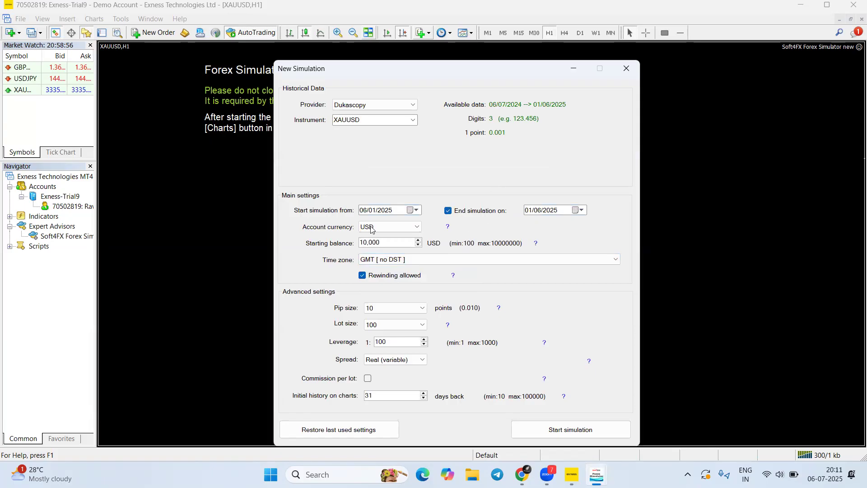
# Change the simulation start date to 06/05/2025
pyautogui.click(415, 211)
pyautogui.click(470, 224)
pyautogui.click(470, 225)
pyautogui.click(470, 224)
pyautogui.click(470, 224)
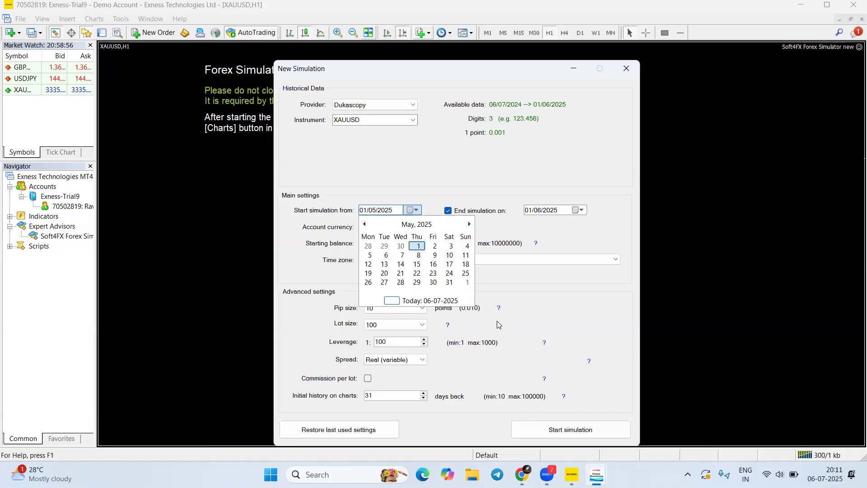
pyautogui.click(469, 224)
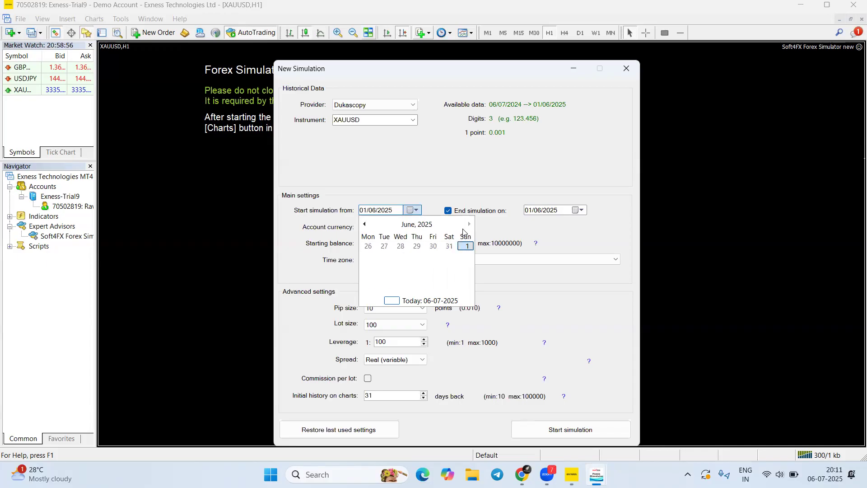
pyautogui.click(364, 224)
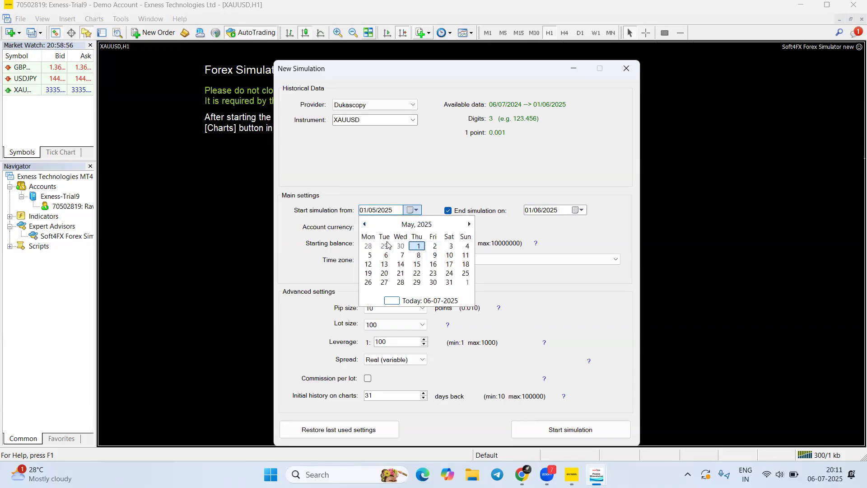
pyautogui.click(386, 255)
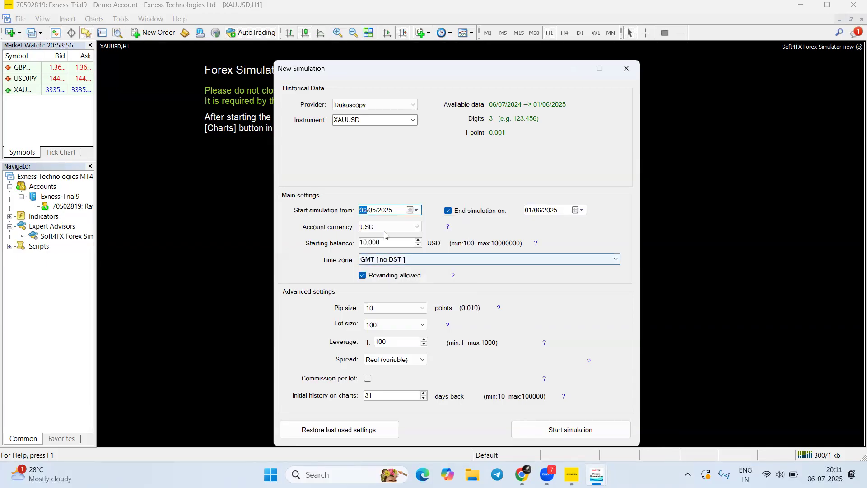
# Set the starting balance to 5000 USD
pyautogui.moveTo(388, 243); pyautogui.dragTo(351, 243)
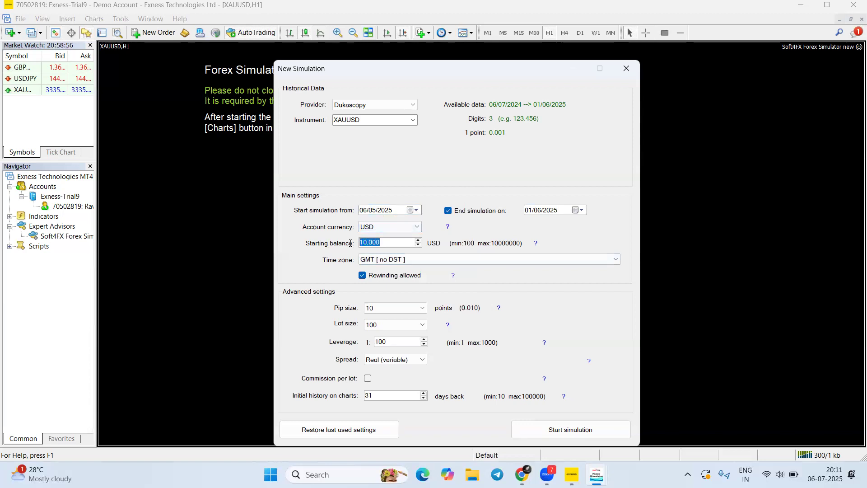
pyautogui.write('5000')
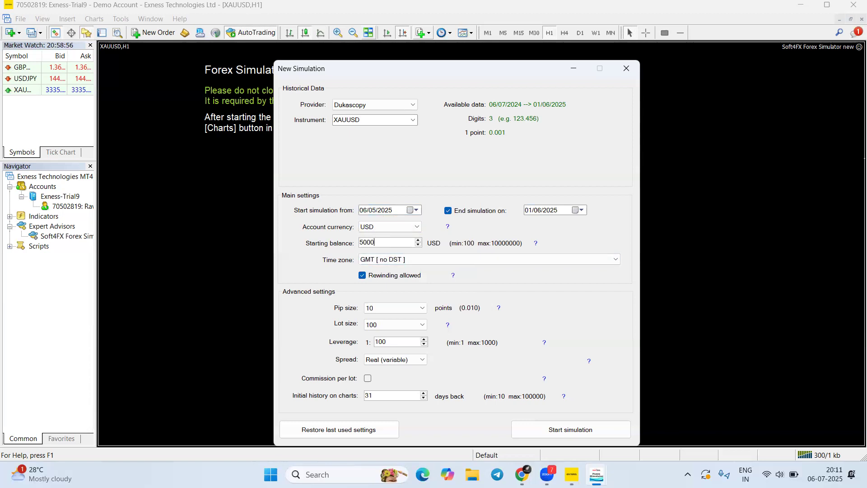
pyautogui.click(383, 38)
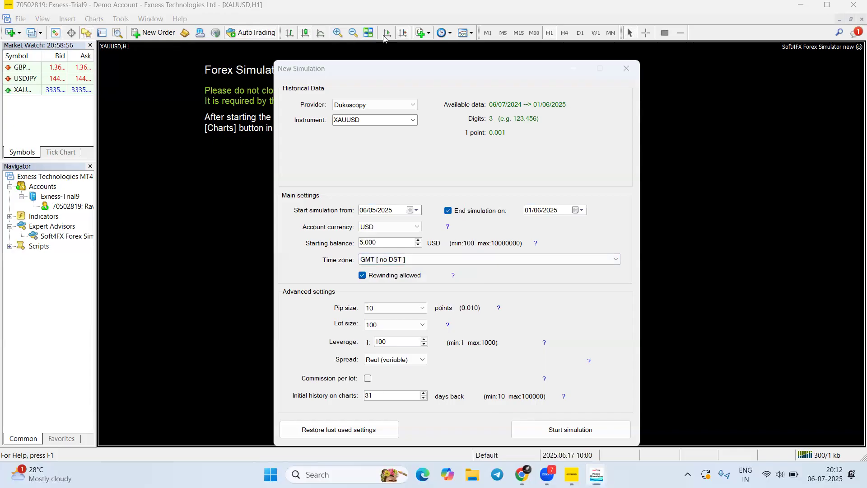
# Choose the (UTC+05:30) Chennai, Kolkata, Mumbai, New Delhi time zone
pyautogui.moveTo(291, 247)
pyautogui.mouseDown()
pyautogui.moveTo(404, 265)
pyautogui.moveTo(635, 269)
pyautogui.mouseUp()
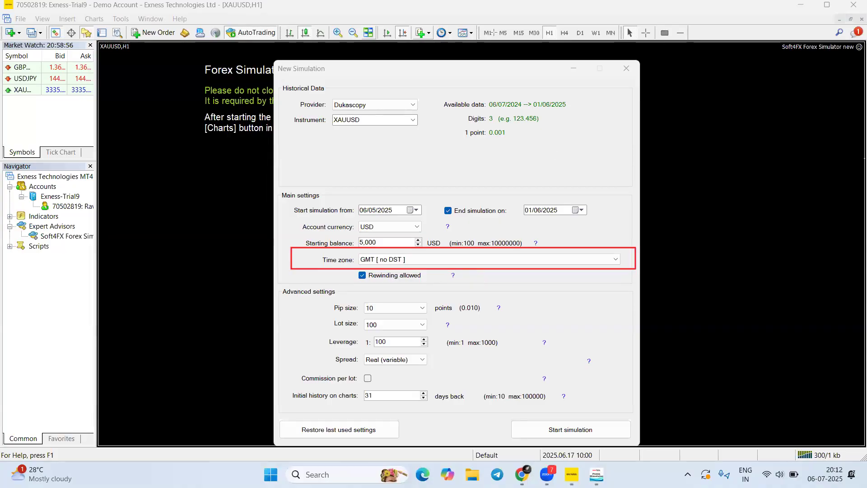
pyautogui.click(487, 261)
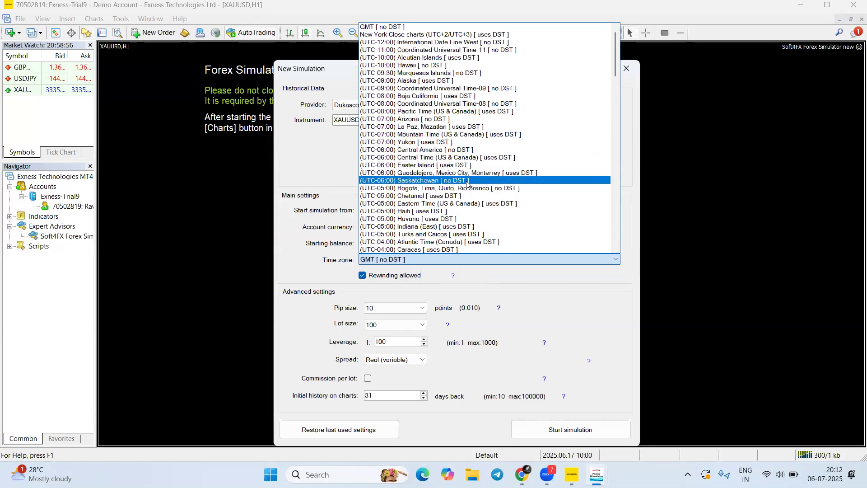
pyautogui.scroll(-4, 470, 131)
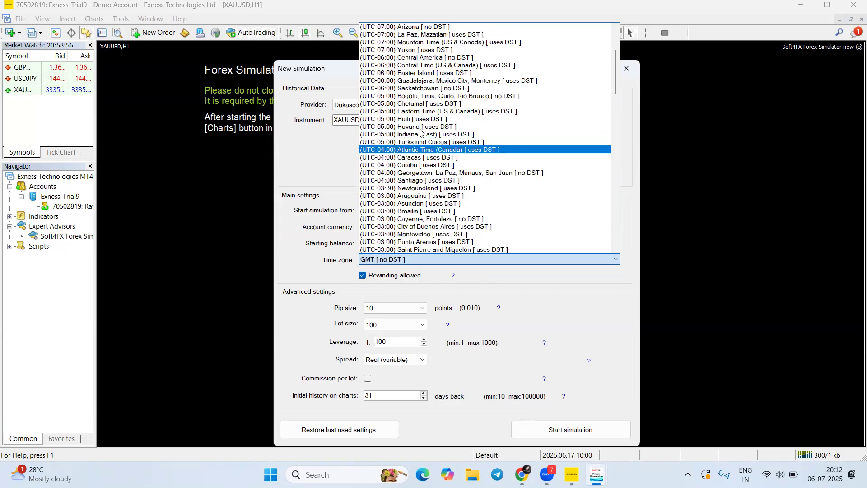
pyautogui.scroll(-4, 432, 158)
pyautogui.scroll(-7, 436, 164)
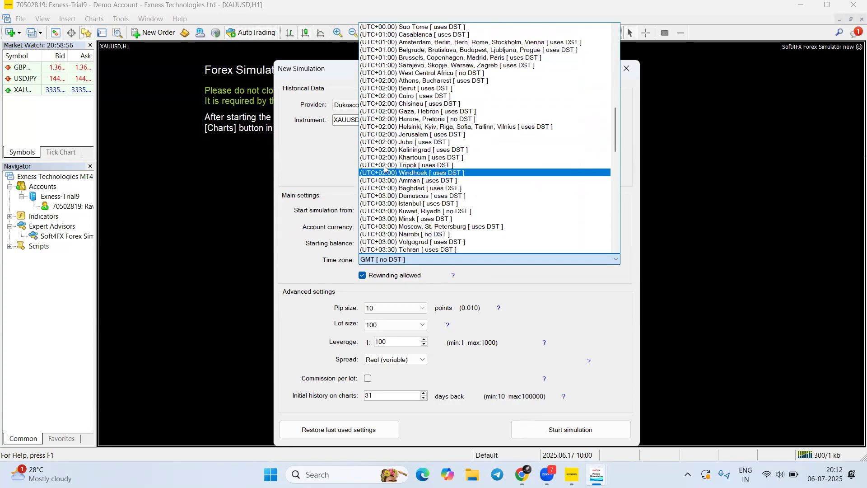
pyautogui.scroll(-4, 439, 174)
pyautogui.scroll(-5, 439, 174)
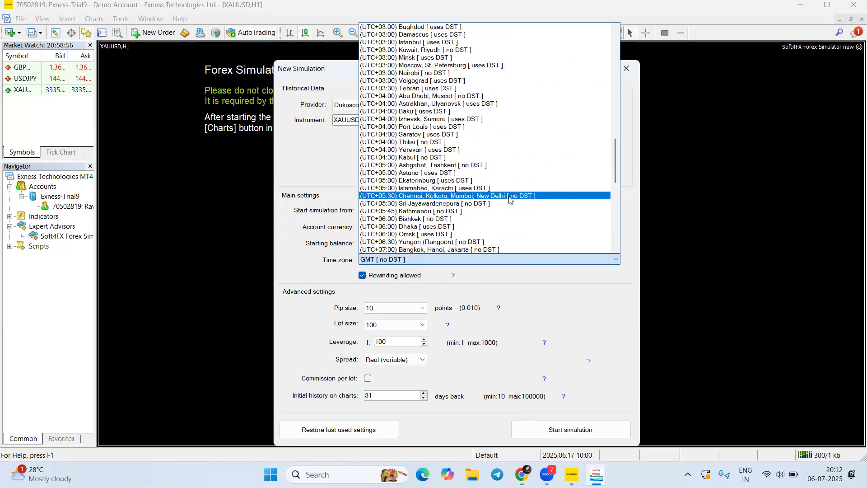
pyautogui.click(407, 197)
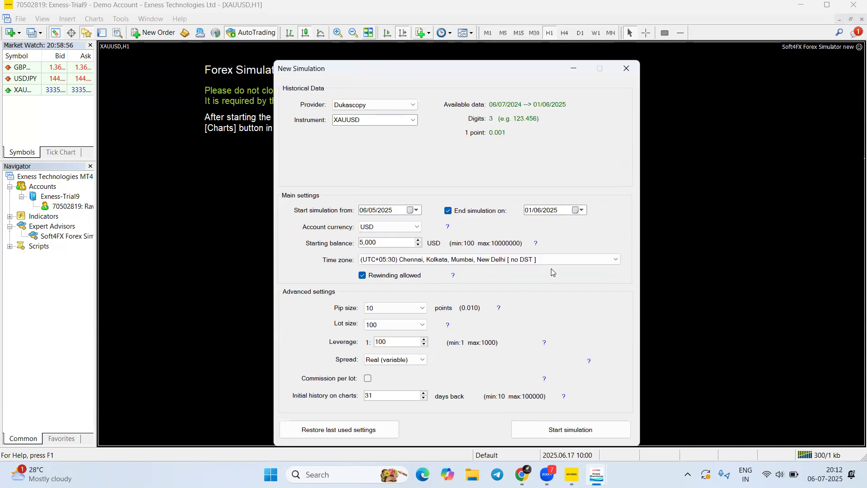
# Set leverage to 1:200 and a fixed spread of 18 points
pyautogui.click(389, 329)
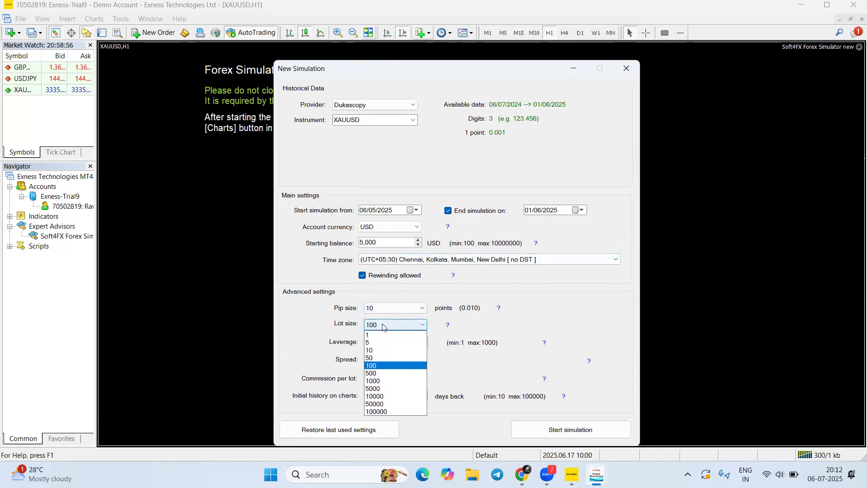
pyautogui.click(420, 348)
pyautogui.click(392, 340)
pyautogui.press('BackSpace')
pyautogui.press('BackSpace')
pyautogui.press('BackSpace')
pyautogui.write('20')
pyautogui.click(396, 360)
pyautogui.click(395, 374)
pyautogui.doubleClick(455, 361)
pyautogui.write('18')
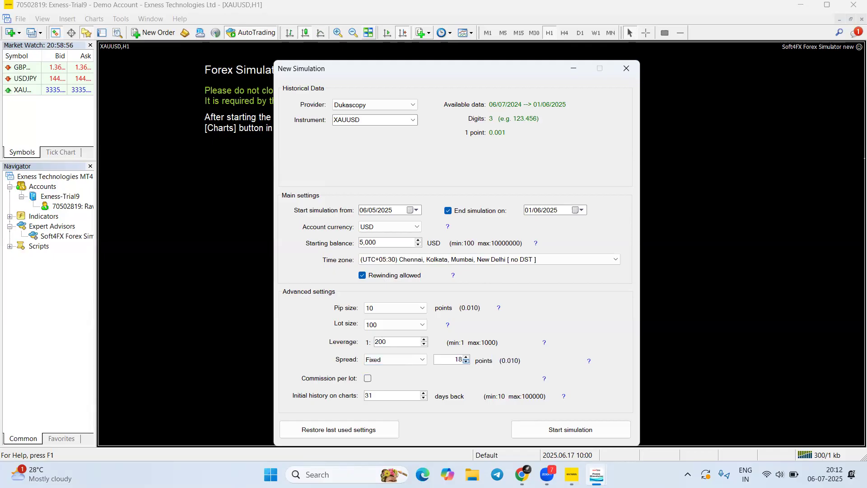
# Enable a 5 USD commission per lot and set initial history to 310000
pyautogui.click(368, 379)
pyautogui.doubleClick(379, 379)
pyautogui.press('BackSpace')
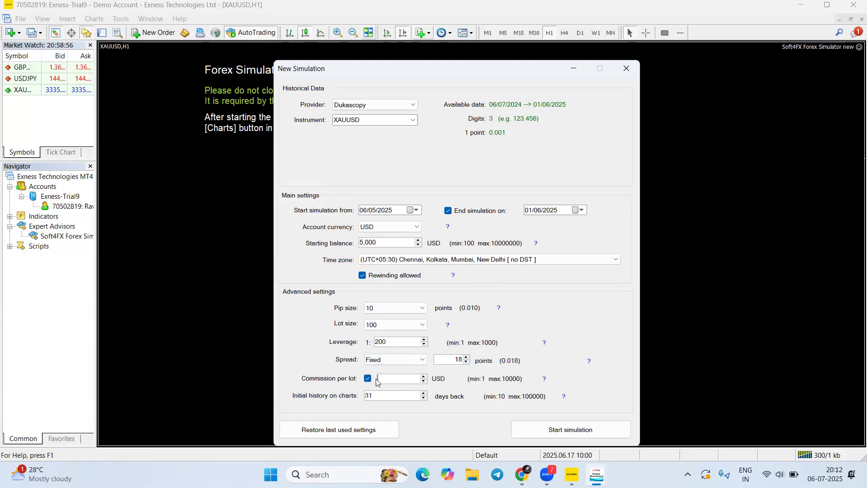
pyautogui.write('5')
pyautogui.press('Tab')
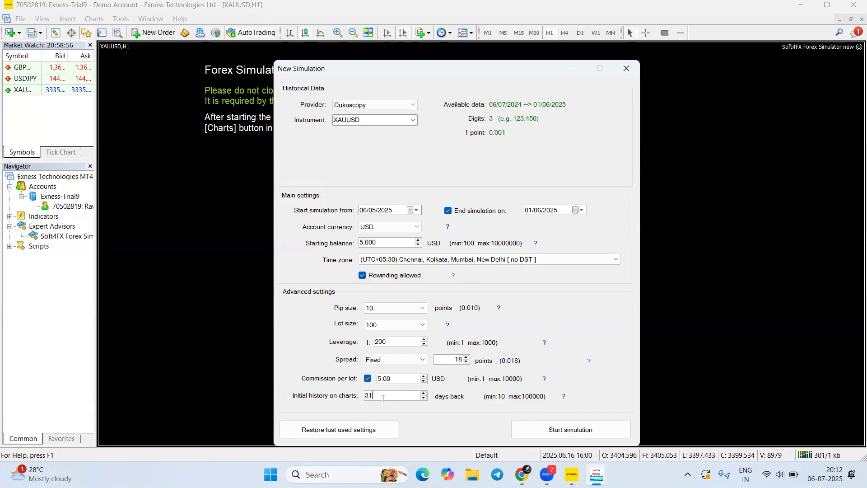
pyautogui.write('000')
pyautogui.write('0')
# Start the simulation and close the Market Watch and Navigator panels
pyautogui.click(593, 428)
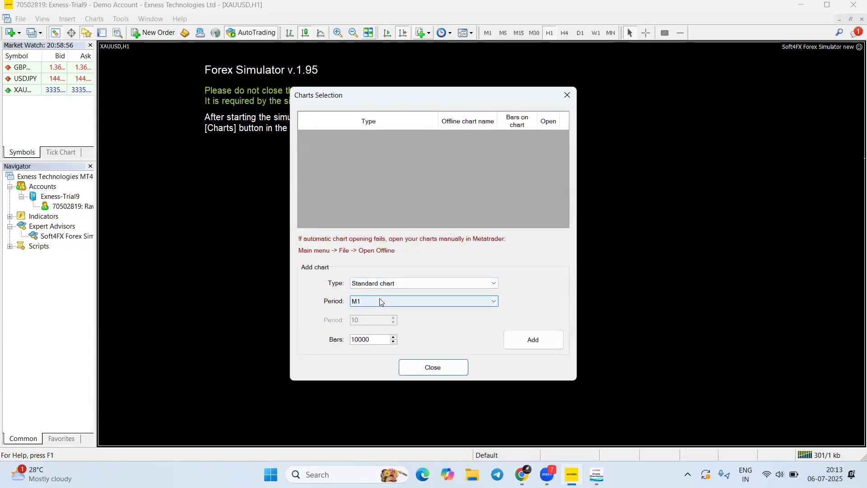
pyautogui.click(90, 45)
pyautogui.click(91, 45)
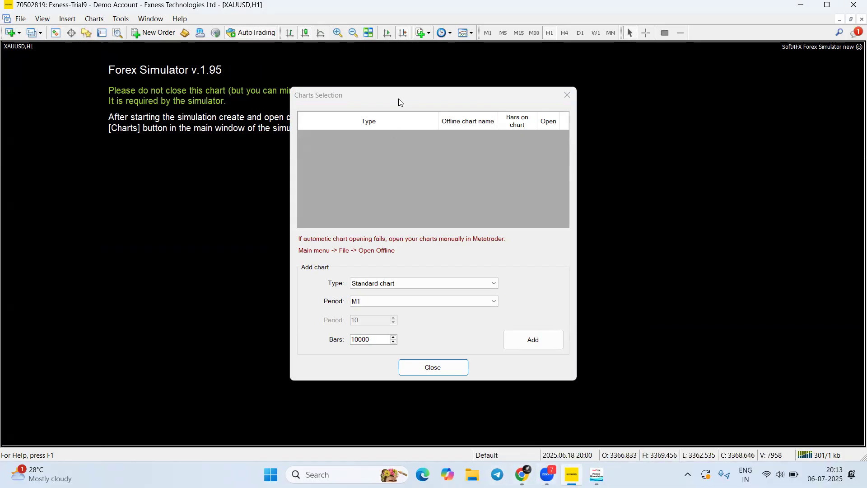
pyautogui.moveTo(399, 97); pyautogui.dragTo(393, 71)
# Add standard XAUUSD charts for the M15 and M30 periods
pyautogui.click(423, 274)
pyautogui.click(384, 300)
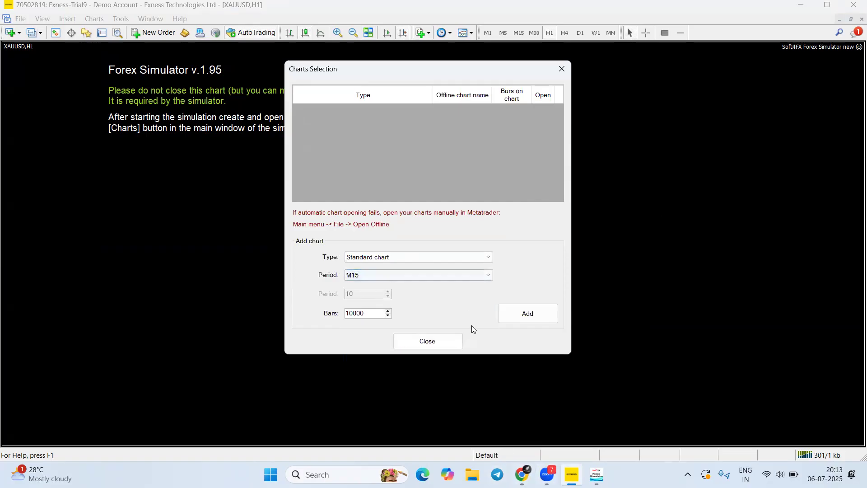
pyautogui.click(529, 315)
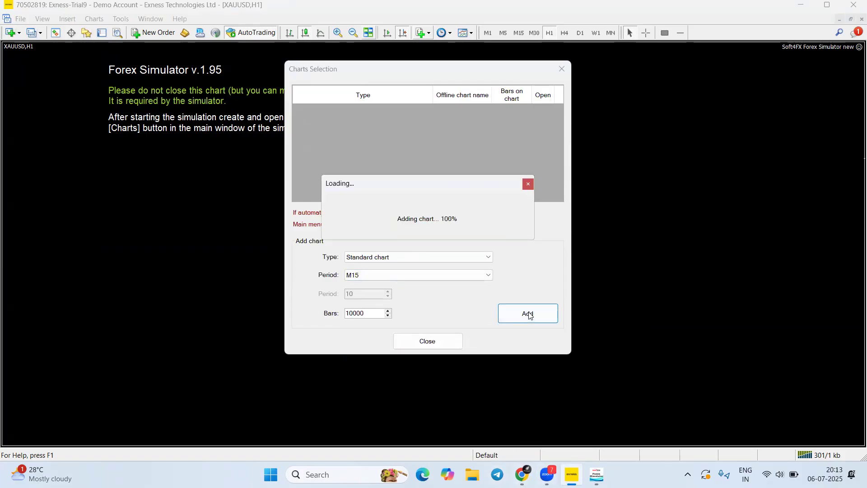
pyautogui.click(370, 276)
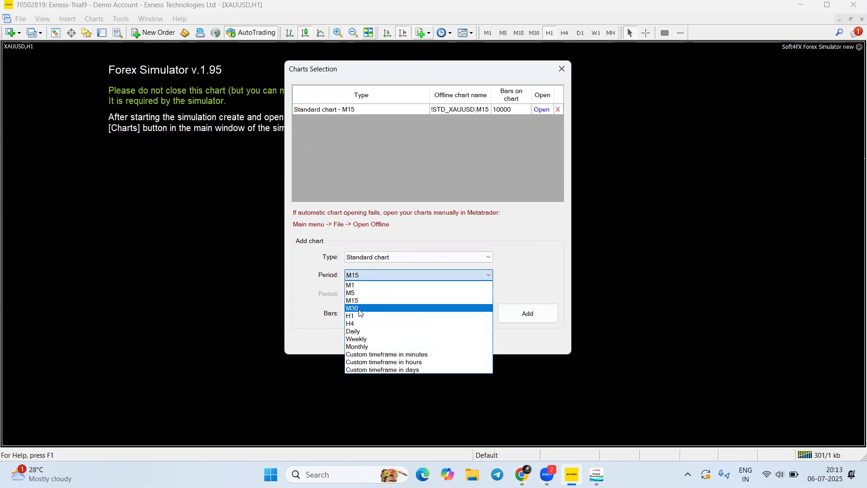
pyautogui.click(361, 309)
pyautogui.click(535, 316)
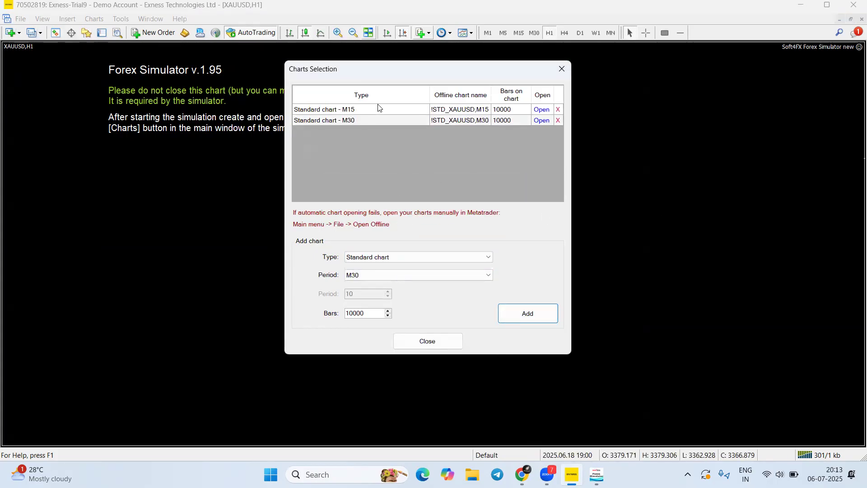
pyautogui.click(414, 277)
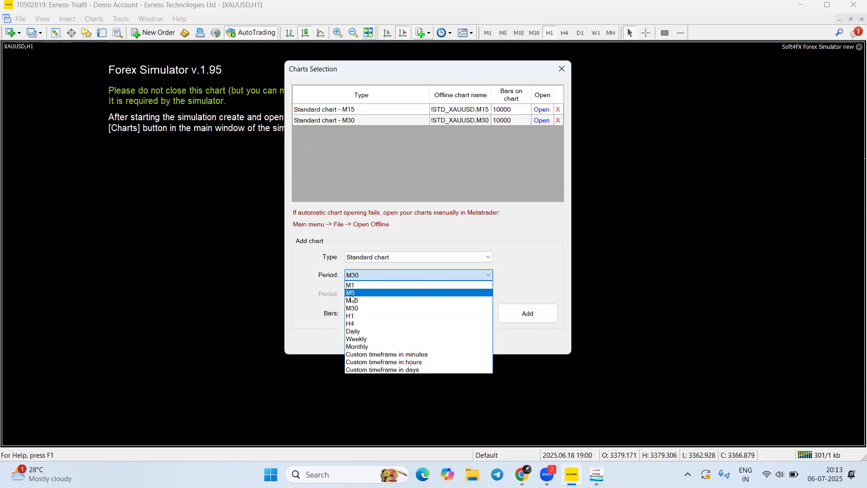
pyautogui.click(513, 51)
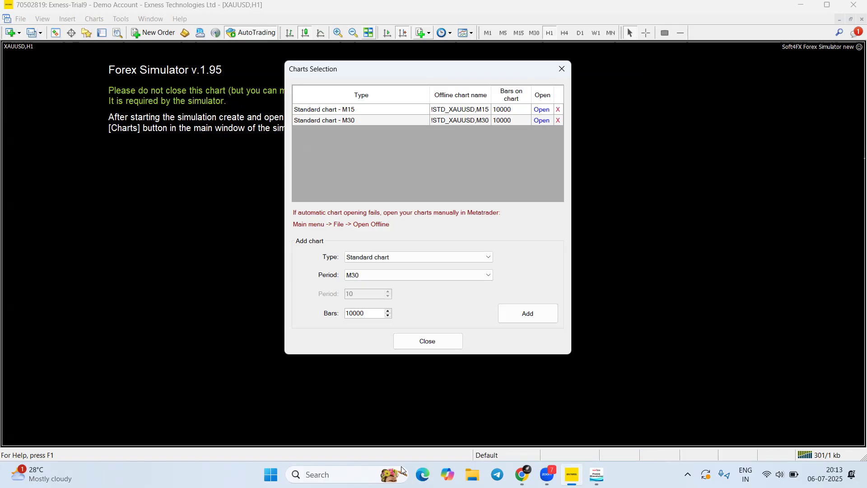
# Open the M15 and M30 offline charts and close the Charts Selection window
pyautogui.click(542, 110)
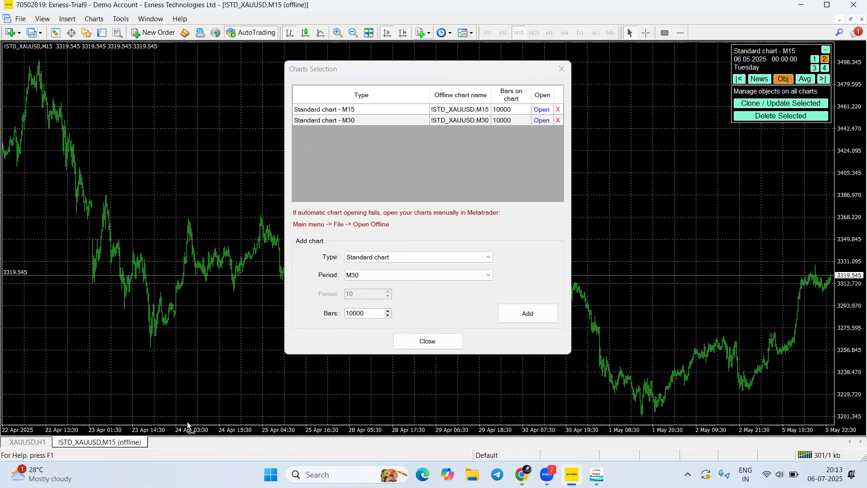
pyautogui.click(541, 120)
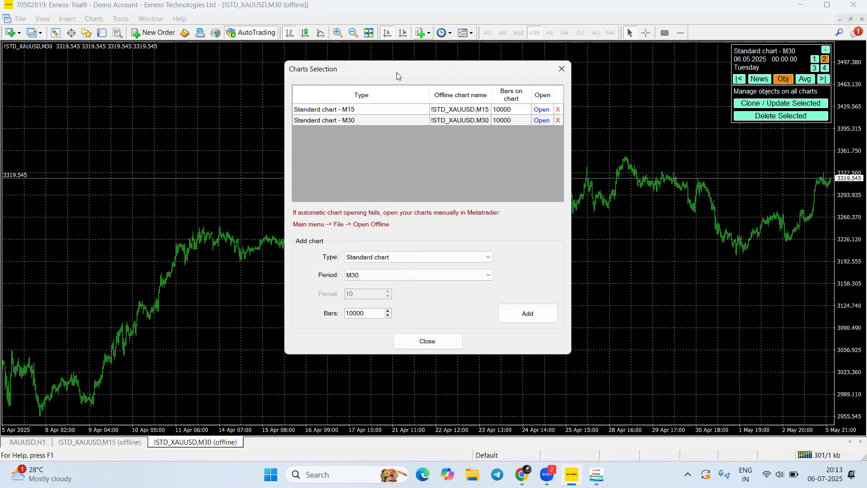
pyautogui.moveTo(390, 74); pyautogui.dragTo(206, 85)
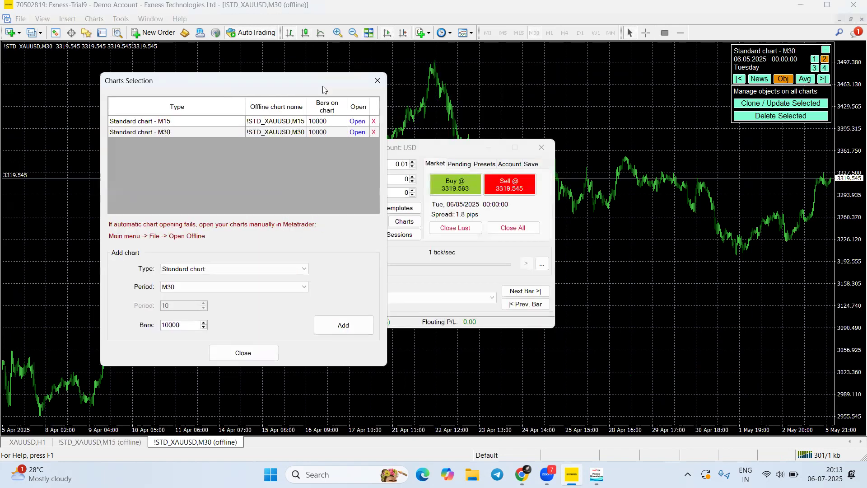
pyautogui.click(377, 81)
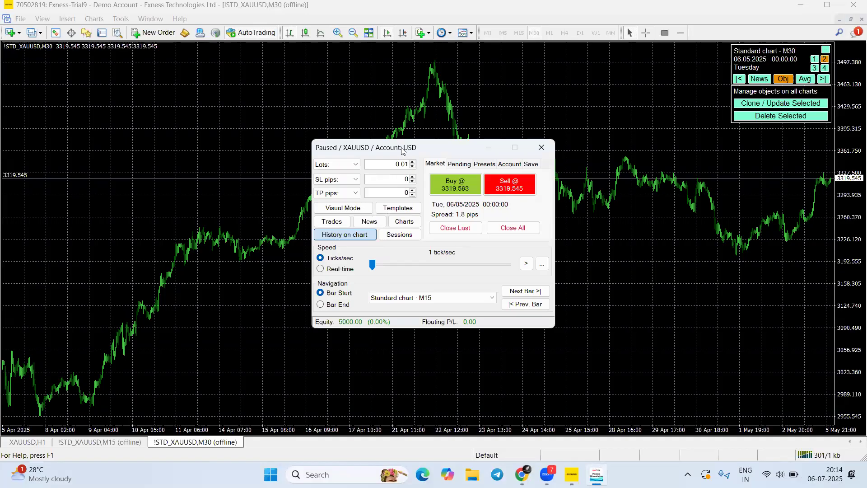
# Move the simulator control panel aside and bring the M15 chart to the front
pyautogui.moveTo(402, 150); pyautogui.dragTo(402, 98)
pyautogui.moveTo(169, 322); pyautogui.dragTo(387, 217)
pyautogui.moveTo(546, 91)
pyautogui.mouseDown()
pyautogui.moveTo(520, 109)
pyautogui.moveTo(555, 108)
pyautogui.mouseUp()
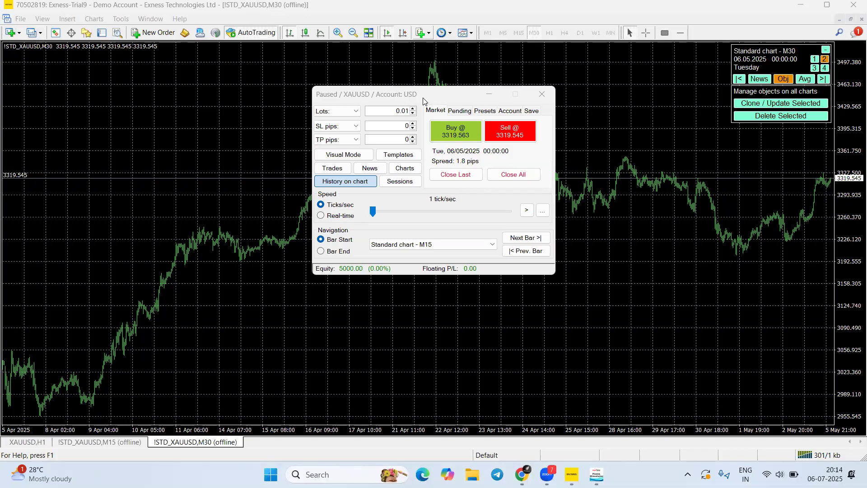
pyautogui.moveTo(423, 100); pyautogui.dragTo(364, 116)
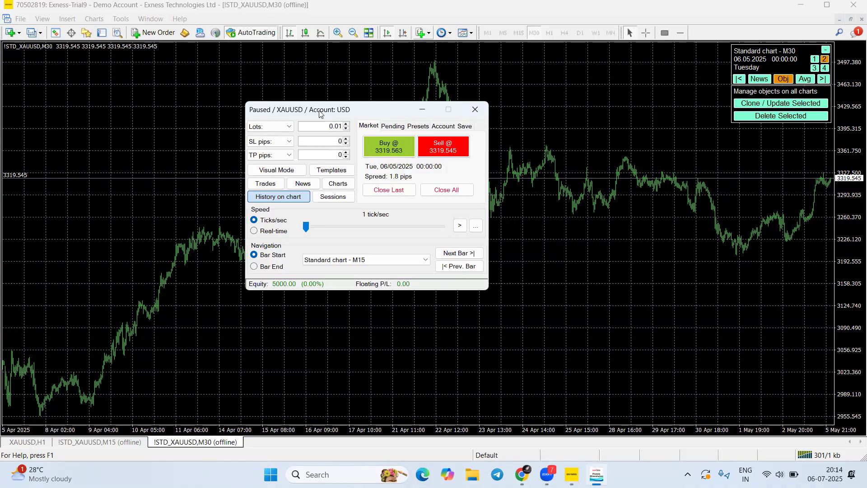
pyautogui.moveTo(319, 113); pyautogui.dragTo(119, 63)
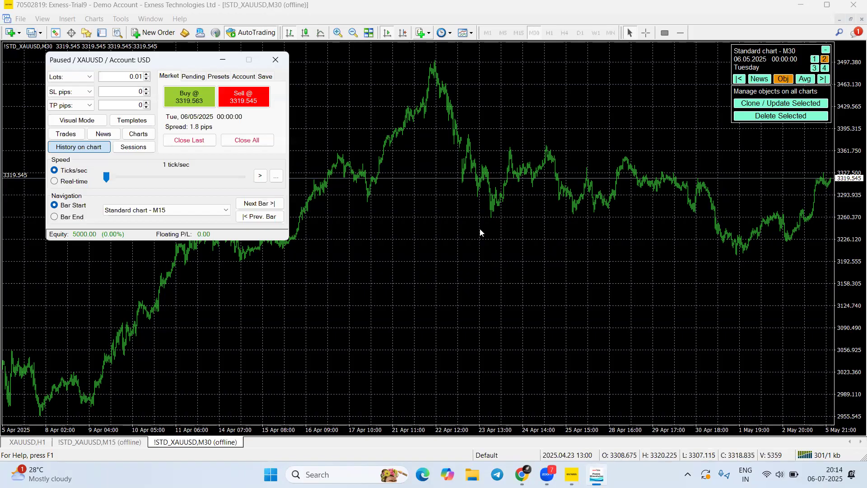
pyautogui.click(126, 443)
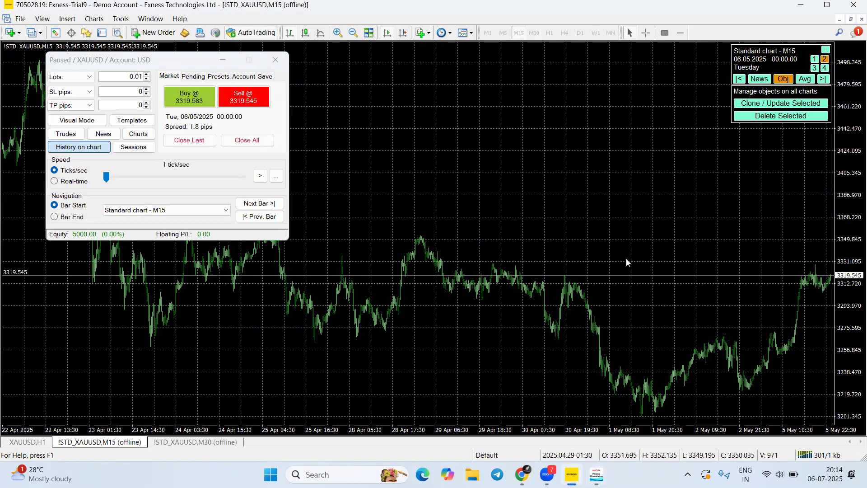
pyautogui.moveTo(136, 68); pyautogui.dragTo(101, 68)
# Apply the Chaitanya template to the M15 and M30 charts
pyautogui.rightClick(462, 136)
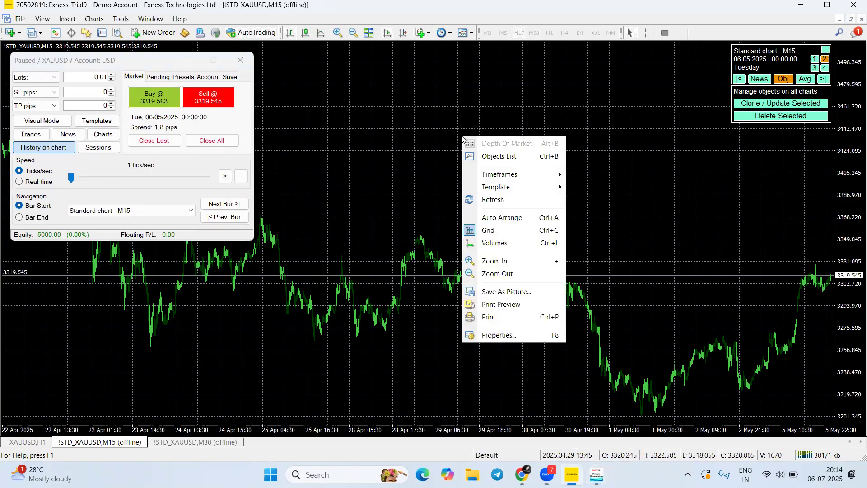
pyautogui.moveTo(497, 187)
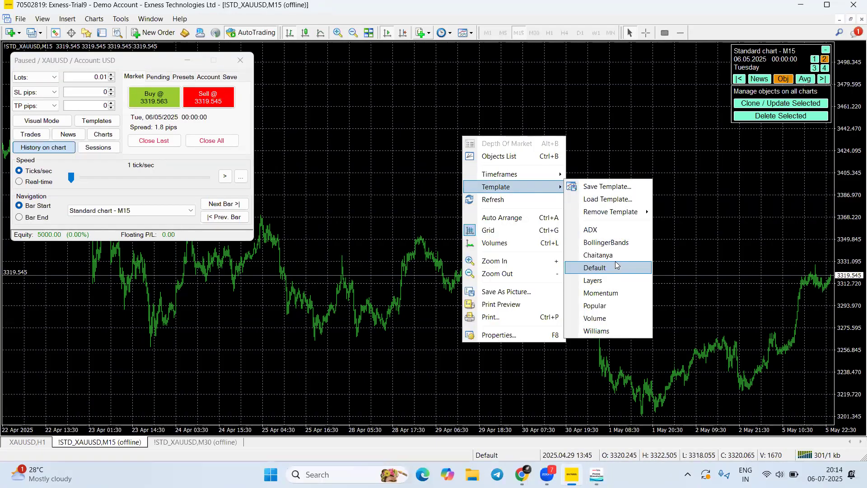
pyautogui.click(598, 255)
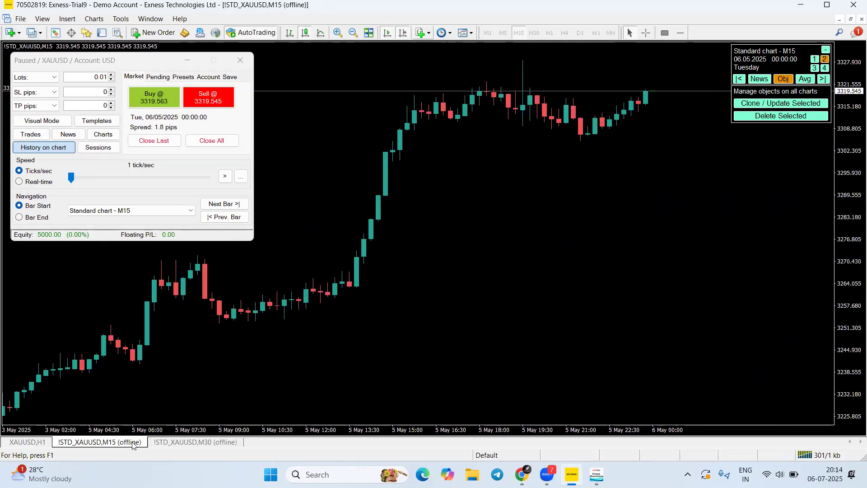
pyautogui.hotkey('ctrl', 'Tab')
pyautogui.rightClick(454, 382)
pyautogui.moveTo(520, 226)
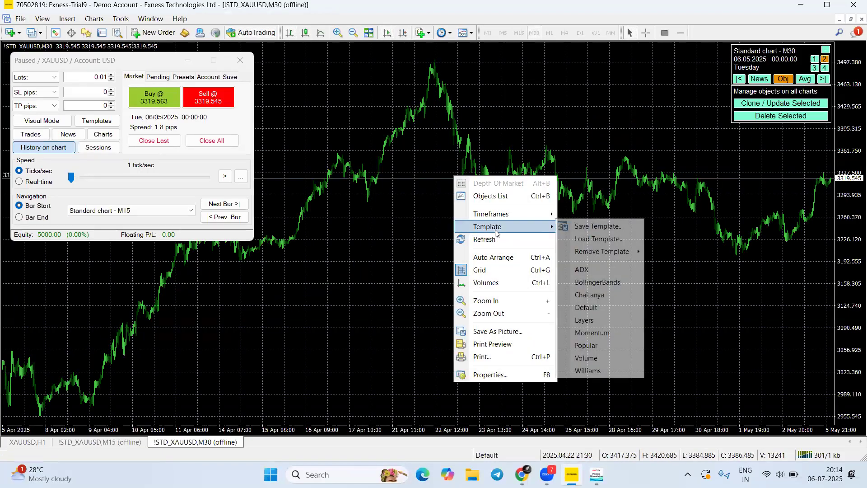
pyautogui.click(591, 297)
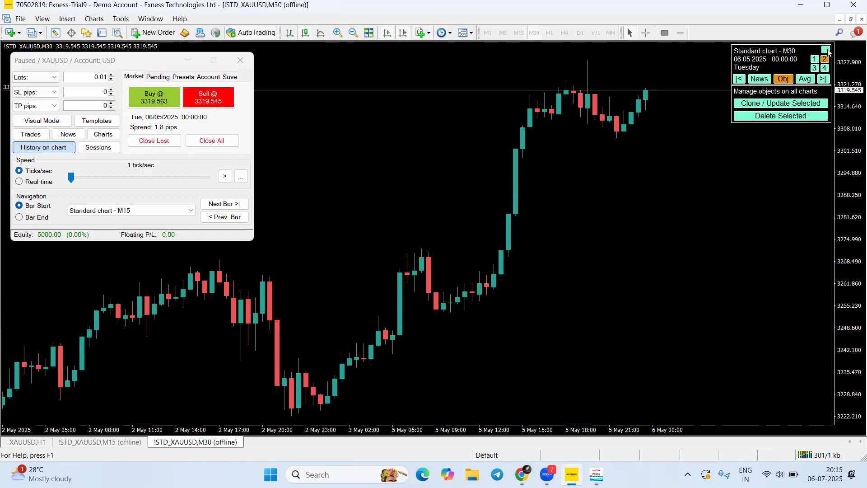
# Review the M30 chart's colour properties and close them unchanged
pyautogui.rightClick(536, 162)
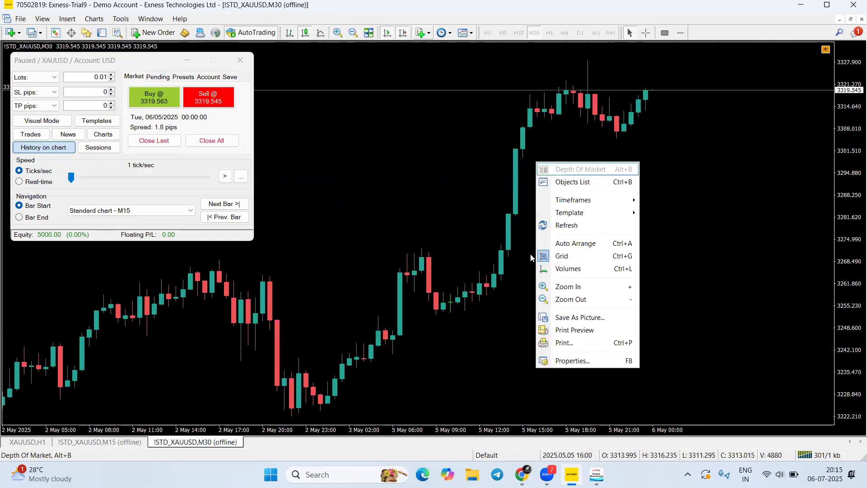
pyautogui.click(562, 361)
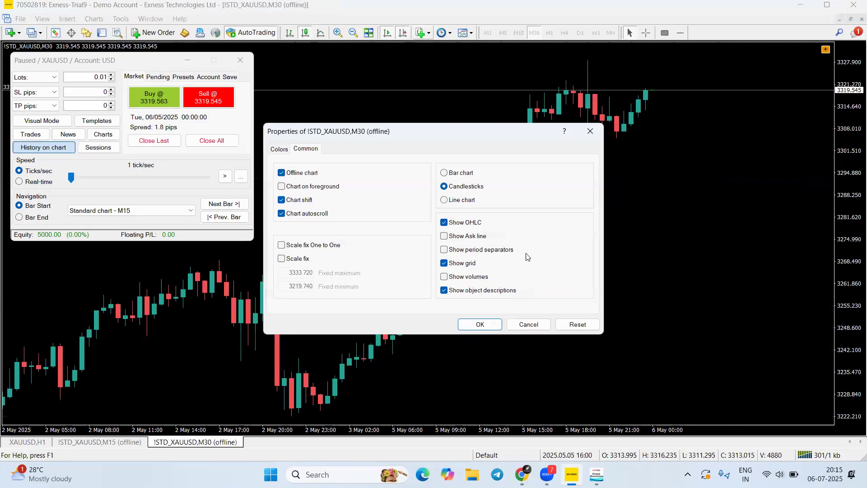
pyautogui.click(280, 149)
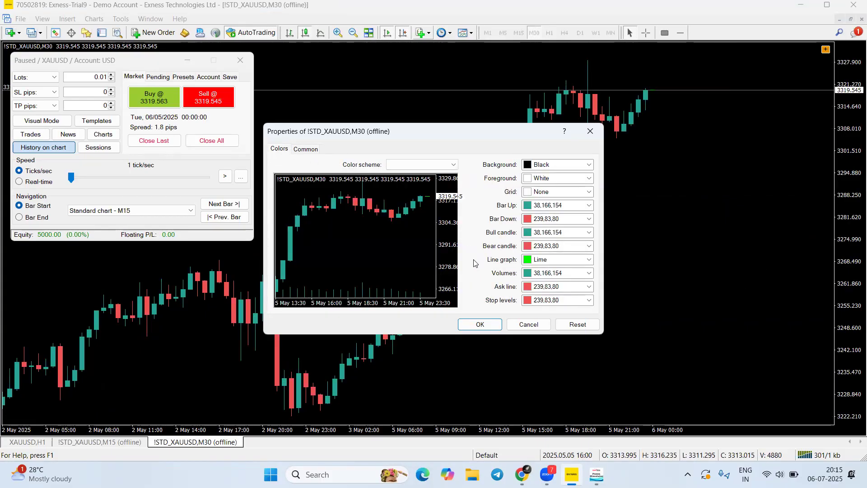
pyautogui.click(593, 131)
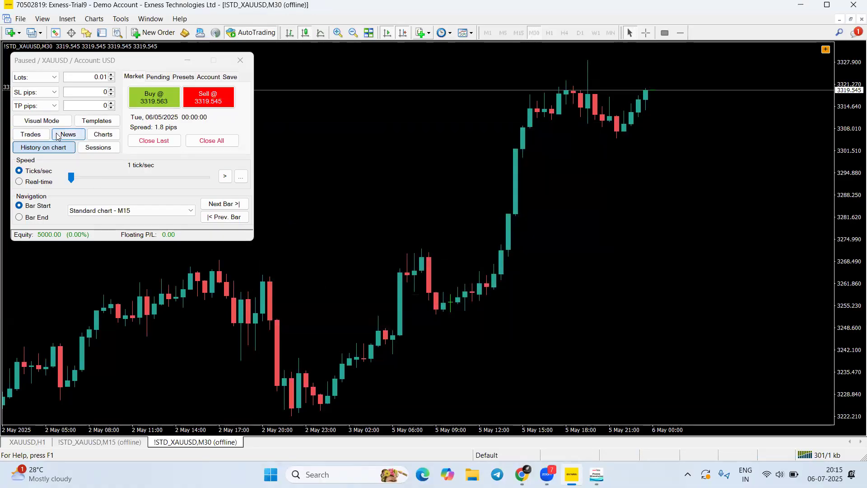
# Select H1 as the period for a new chart in the simulator's Charts Selection
pyautogui.click(102, 134)
pyautogui.click(125, 219)
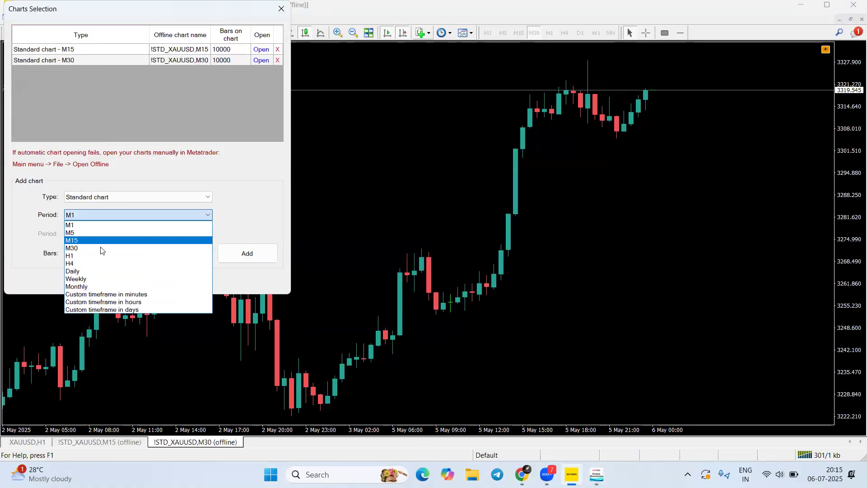
pyautogui.click(117, 255)
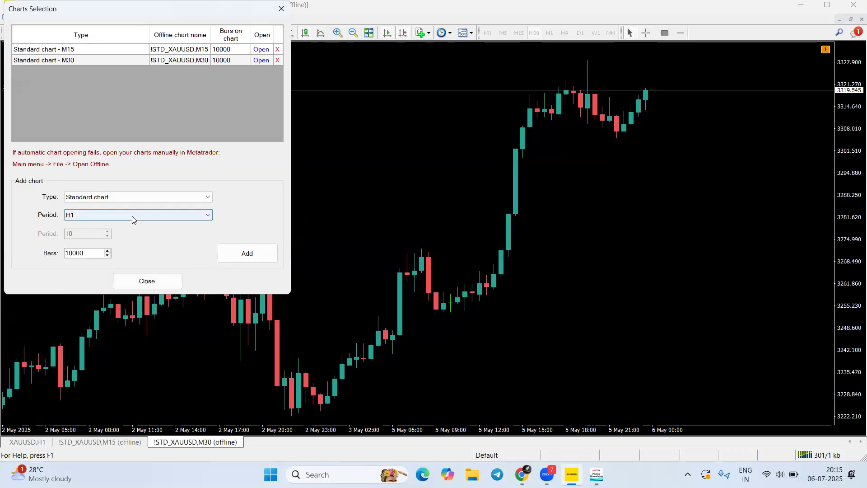
# Add the standard H1 XAUUSD chart with 10000 bars, open it, and close Charts Selection
pyautogui.click(245, 256)
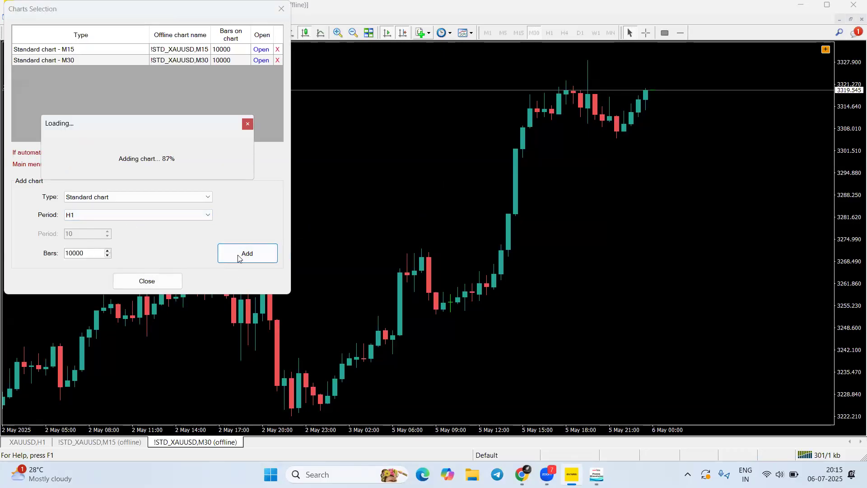
pyautogui.click(261, 71)
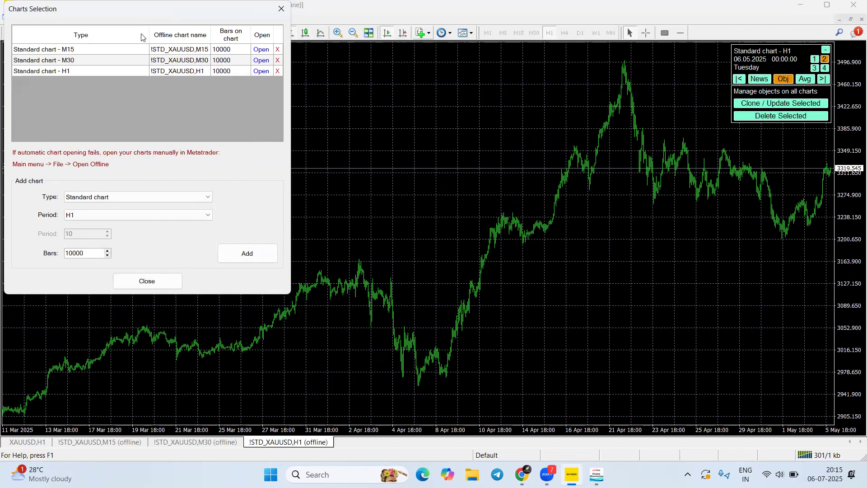
pyautogui.click(621, 10)
pyautogui.click(280, 9)
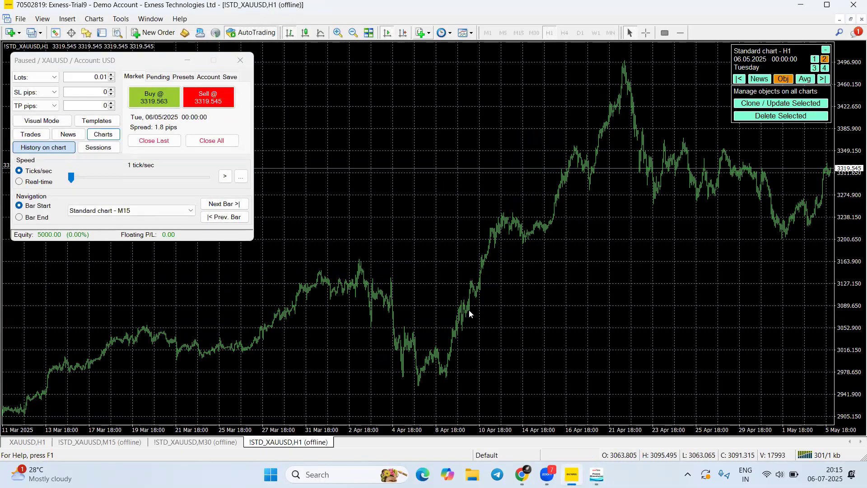
pyautogui.rightClick(416, 131)
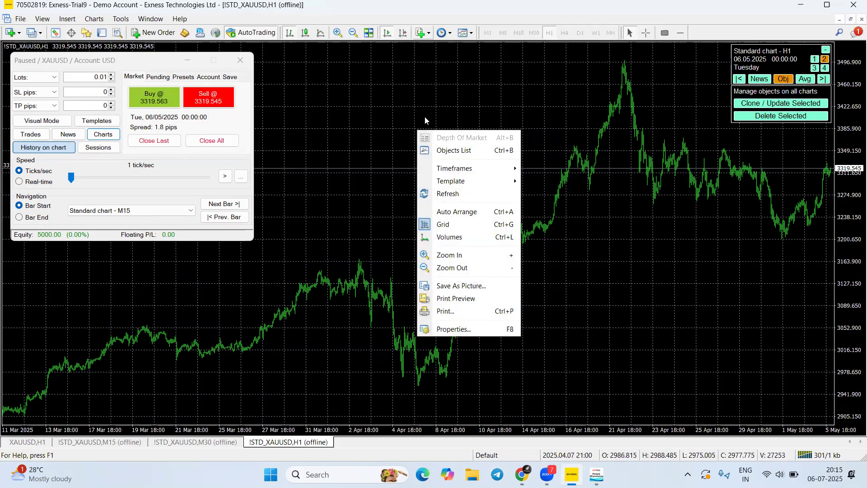
pyautogui.click(467, 330)
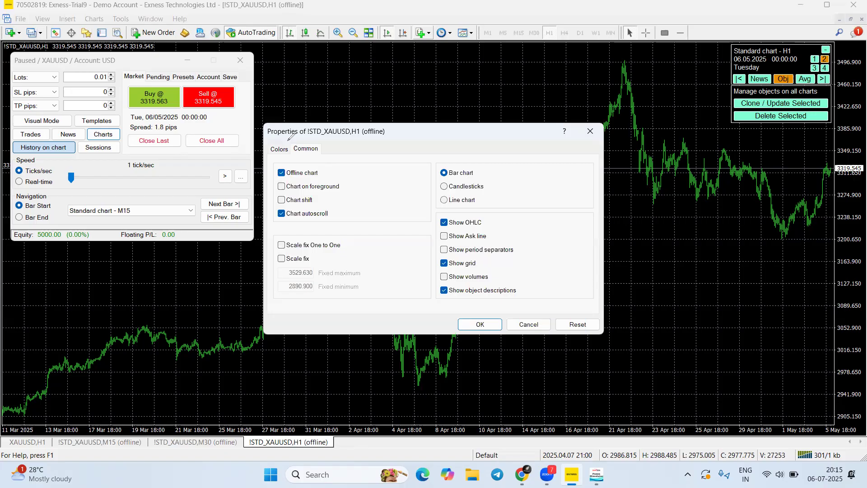
pyautogui.moveTo(296, 151); pyautogui.dragTo(292, 141)
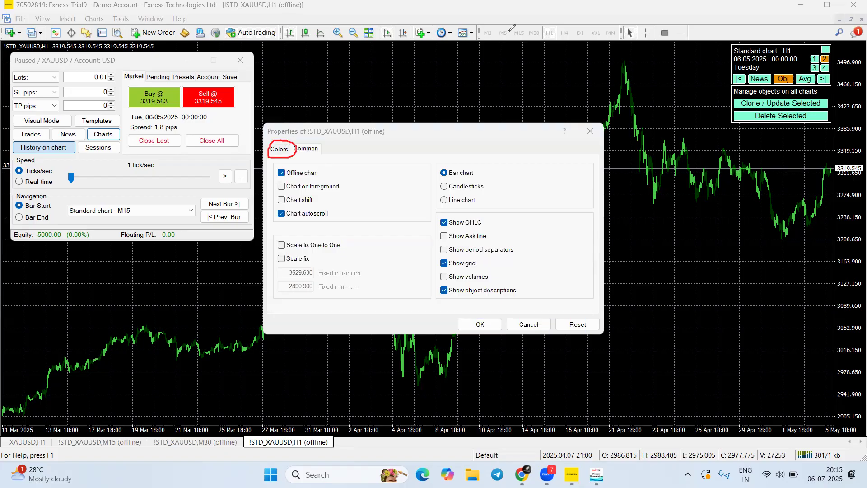
pyautogui.click(279, 150)
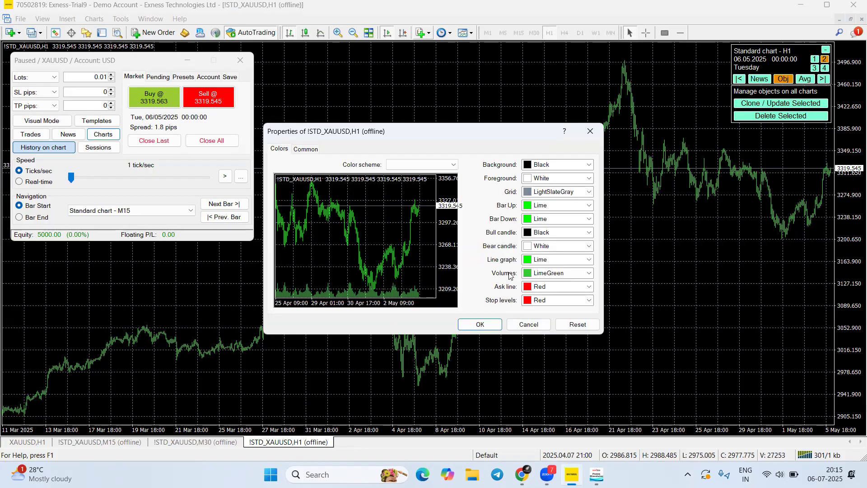
pyautogui.click(559, 206)
pyautogui.press('BackSpace')
pyautogui.press('BackSpace')
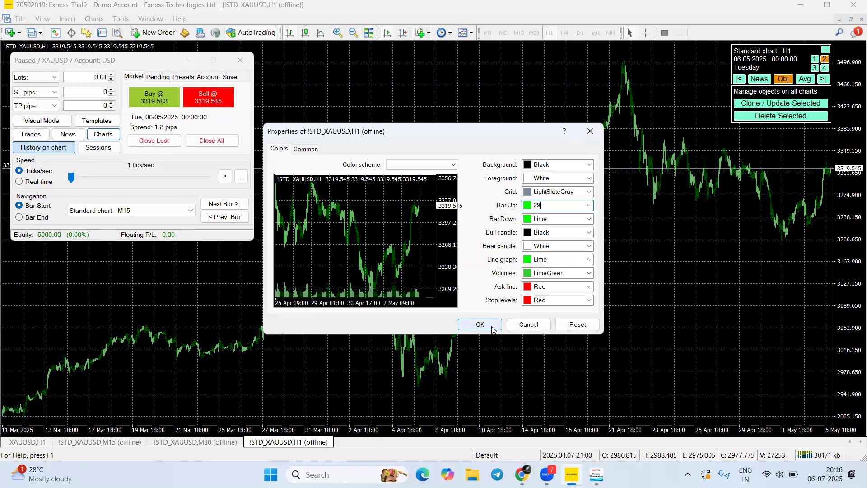
pyautogui.click(470, 324)
# Apply the Chaitanya template to the H1 chart
pyautogui.rightClick(473, 144)
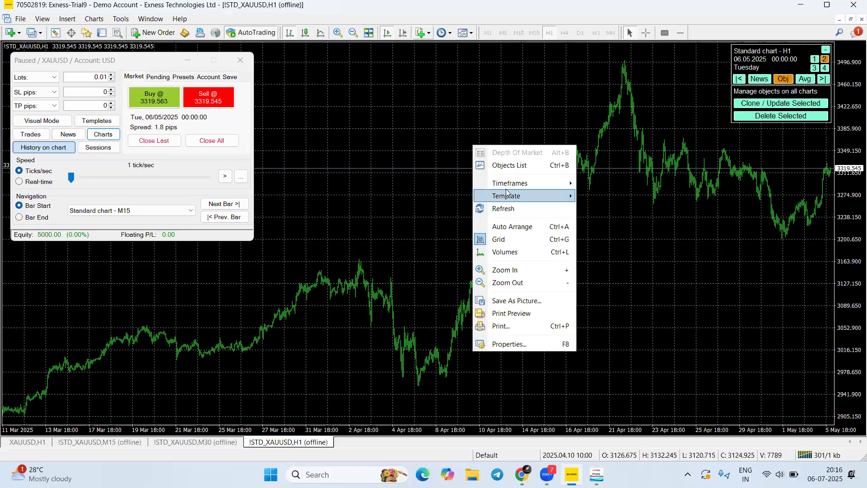
pyautogui.moveTo(515, 185)
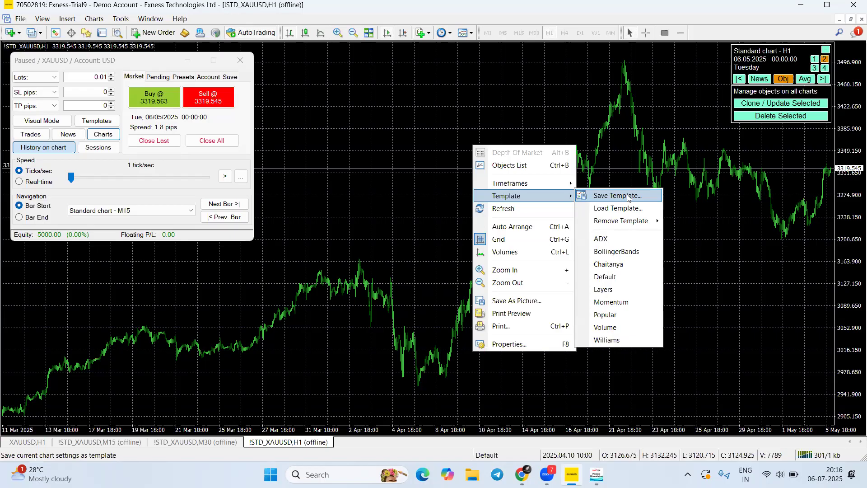
pyautogui.rightClick(421, 148)
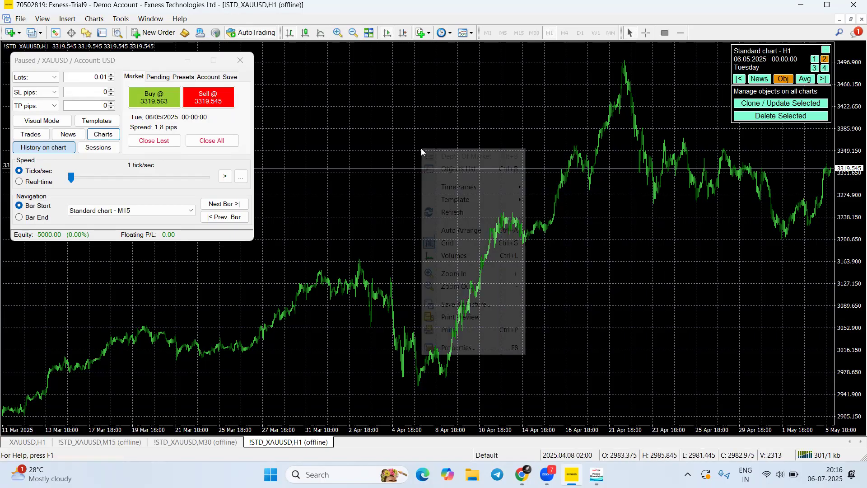
pyautogui.moveTo(463, 200)
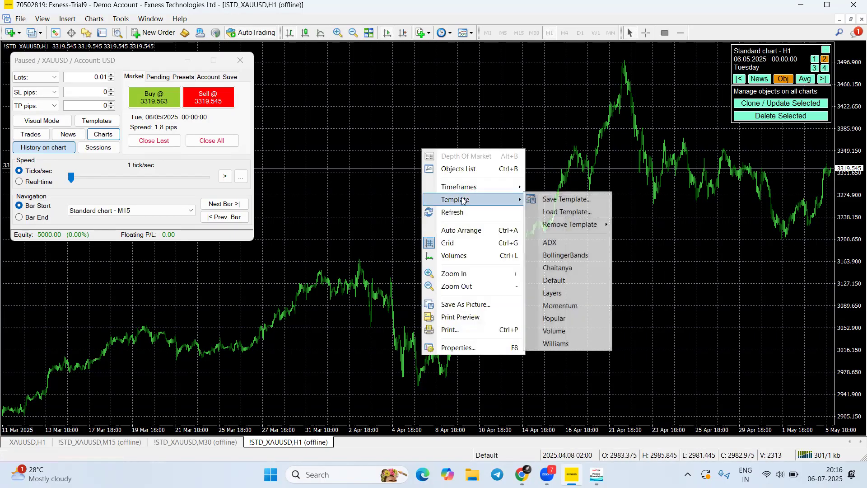
pyautogui.click(558, 269)
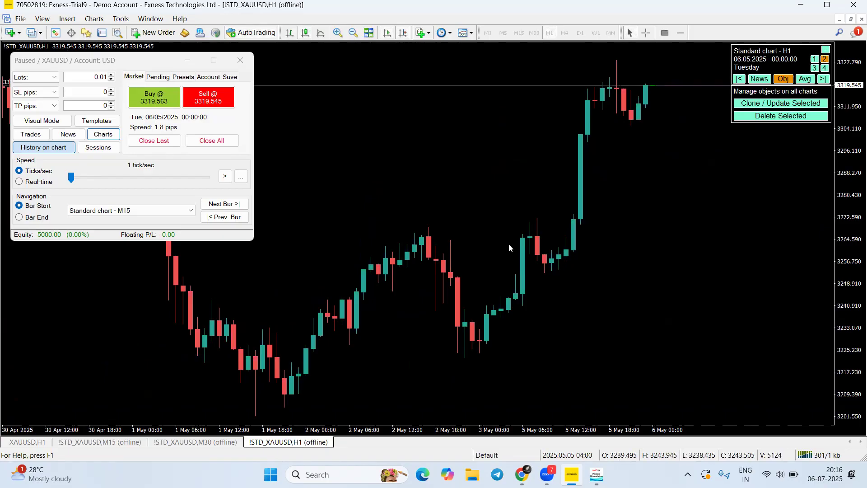
# Minimize the simulator's chart info panel and shift the H1 candles slightly right
pyautogui.click(825, 49)
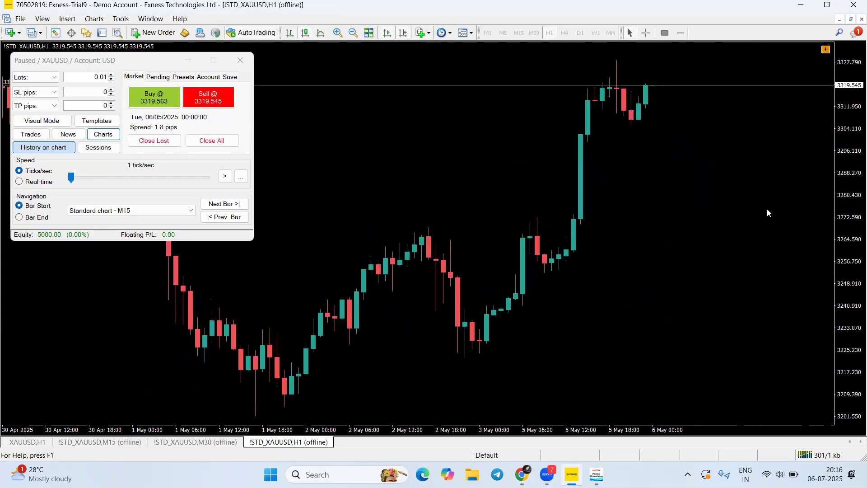
pyautogui.moveTo(588, 272); pyautogui.dragTo(793, 240)
pyautogui.moveTo(589, 275); pyautogui.dragTo(563, 167)
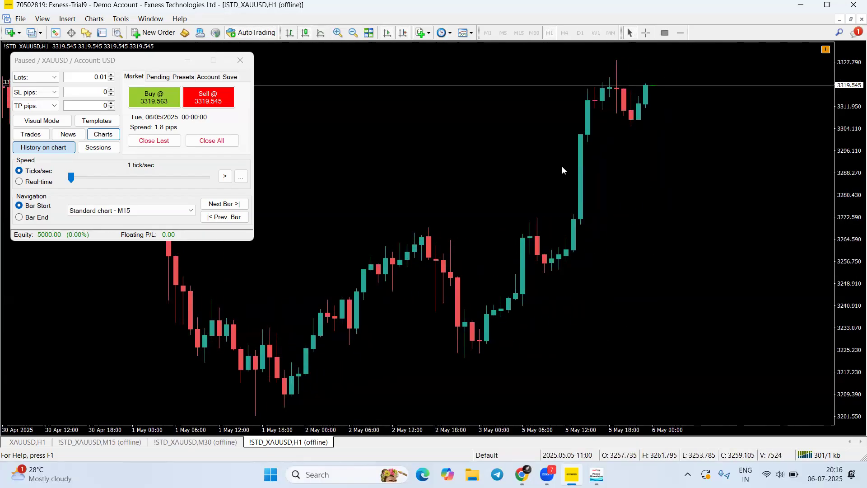
pyautogui.moveTo(555, 216); pyautogui.dragTo(397, 312)
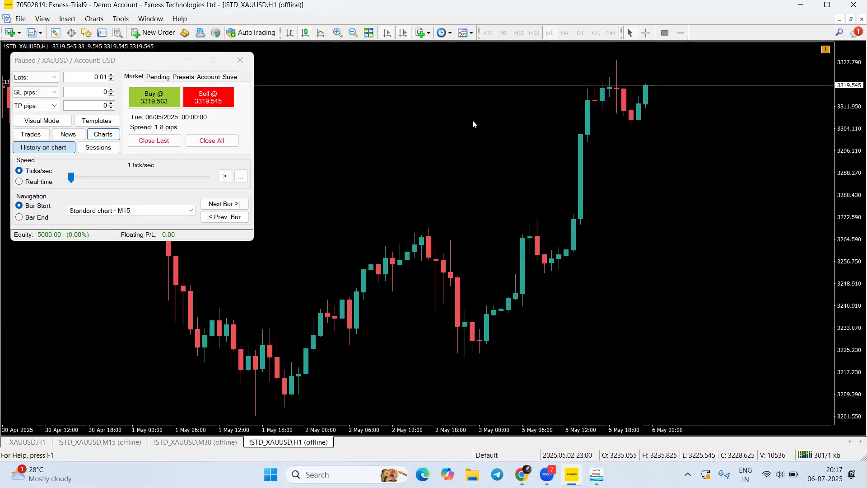
# Review Scale fix and Chart autoscroll on the H1 chart's Common properties, then close without changes
pyautogui.rightClick(468, 132)
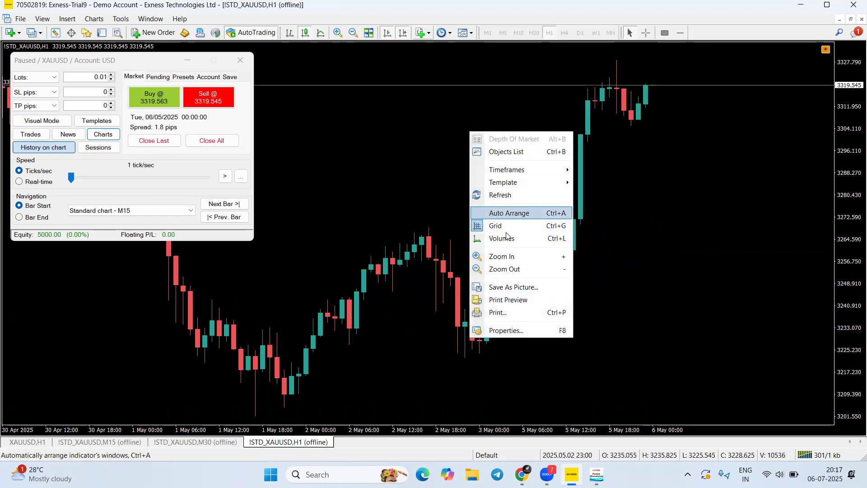
pyautogui.click(508, 333)
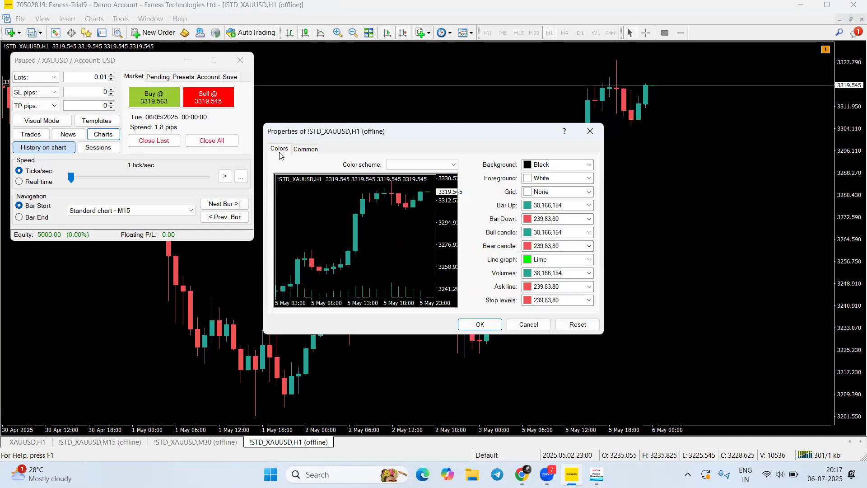
pyautogui.click(305, 151)
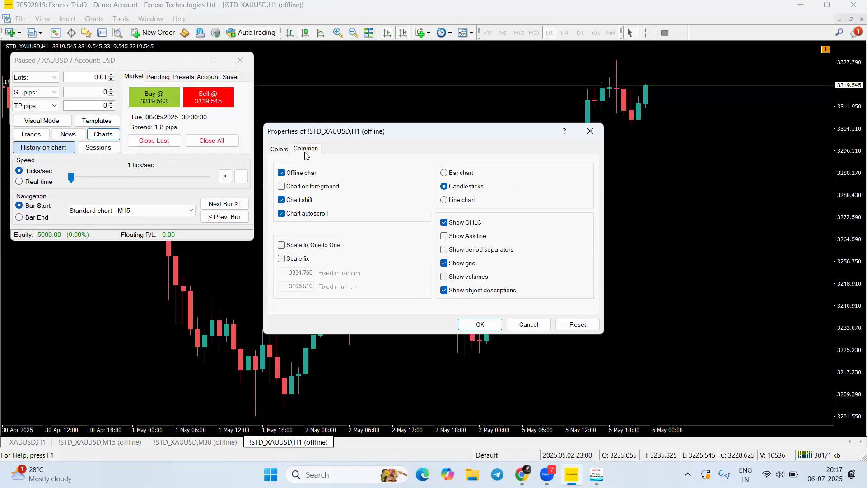
pyautogui.click(400, 36)
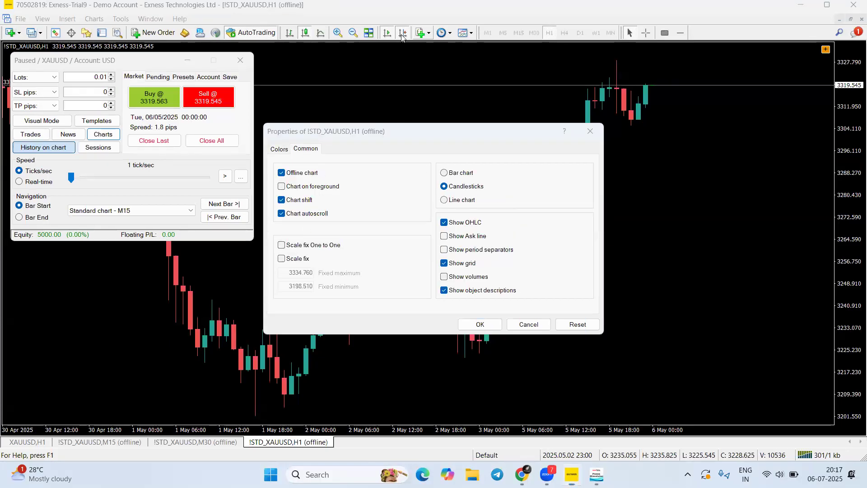
pyautogui.moveTo(228, 352); pyautogui.dragTo(280, 261)
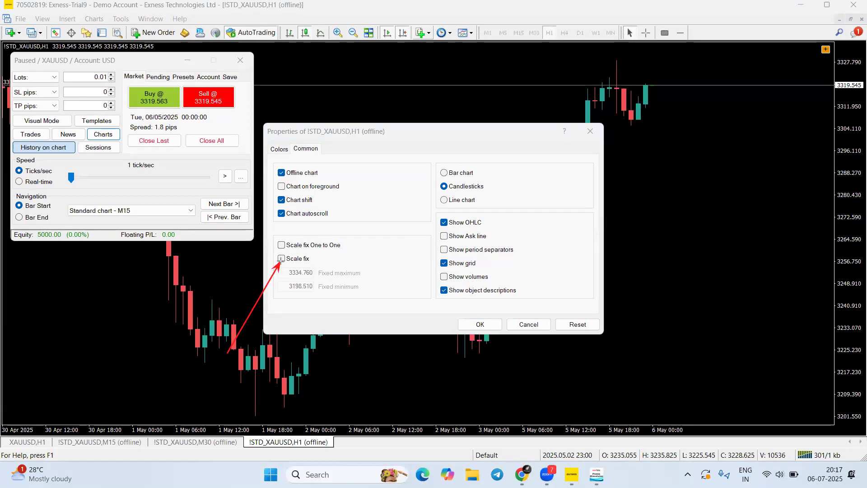
pyautogui.click(442, 51)
pyautogui.moveTo(320, 302); pyautogui.dragTo(306, 262)
pyautogui.moveTo(284, 297); pyautogui.dragTo(307, 220)
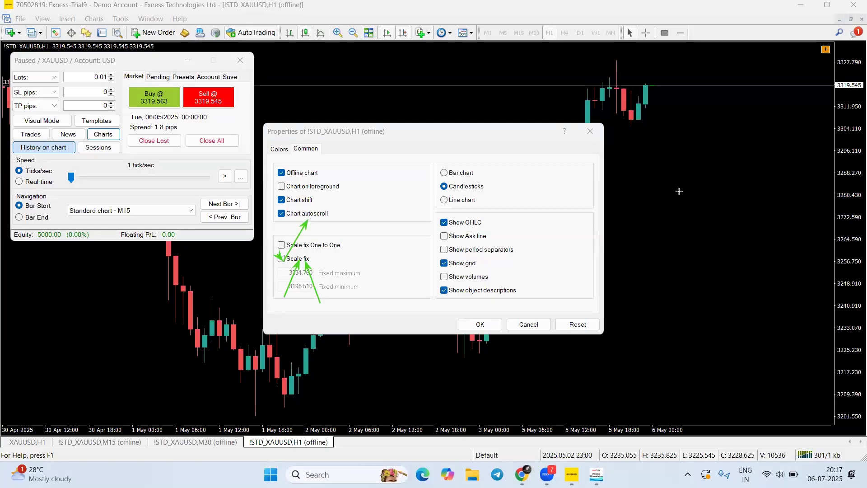
pyautogui.moveTo(705, 269)
pyautogui.mouseDown()
pyautogui.moveTo(706, 119)
pyautogui.moveTo(736, 97)
pyautogui.moveTo(672, 377)
pyautogui.moveTo(335, 291)
pyautogui.moveTo(284, 251)
pyautogui.moveTo(281, 260)
pyautogui.moveTo(625, 221)
pyautogui.moveTo(677, 81)
pyautogui.moveTo(729, 75)
pyautogui.moveTo(748, 271)
pyautogui.moveTo(763, 70)
pyautogui.moveTo(721, 77)
pyautogui.moveTo(291, 248)
pyautogui.moveTo(302, 217)
pyautogui.moveTo(330, 212)
pyautogui.mouseUp()
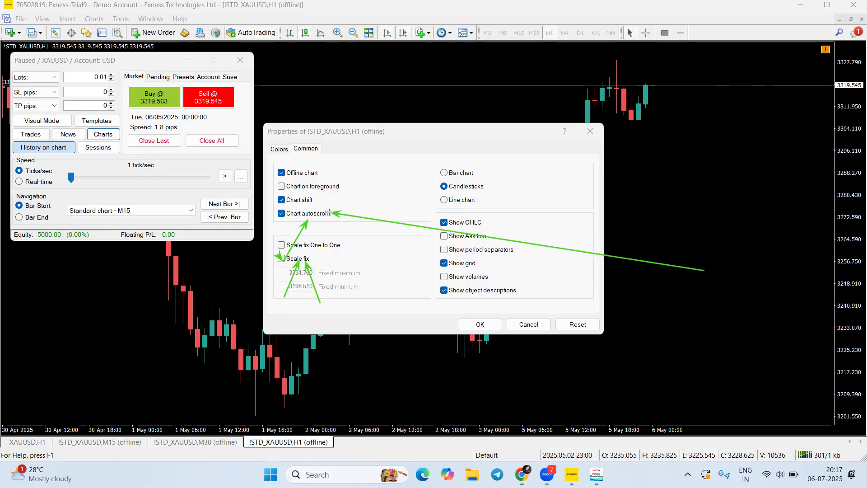
pyautogui.moveTo(327, 216)
pyautogui.mouseDown()
pyautogui.moveTo(357, 210)
pyautogui.moveTo(285, 224)
pyautogui.moveTo(321, 213)
pyautogui.moveTo(474, 126)
pyautogui.moveTo(637, 105)
pyautogui.moveTo(652, 84)
pyautogui.mouseUp()
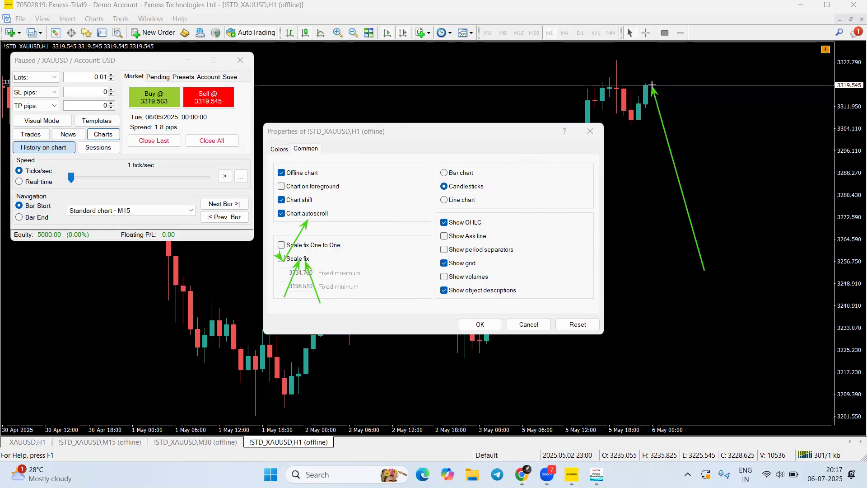
pyautogui.moveTo(652, 89)
pyautogui.mouseDown()
pyautogui.moveTo(329, 214)
pyautogui.moveTo(312, 213)
pyautogui.moveTo(579, 115)
pyautogui.moveTo(664, 102)
pyautogui.mouseUp()
pyautogui.moveTo(281, 64)
pyautogui.mouseDown()
pyautogui.moveTo(230, 316)
pyautogui.moveTo(271, 433)
pyautogui.moveTo(319, 441)
pyautogui.mouseUp()
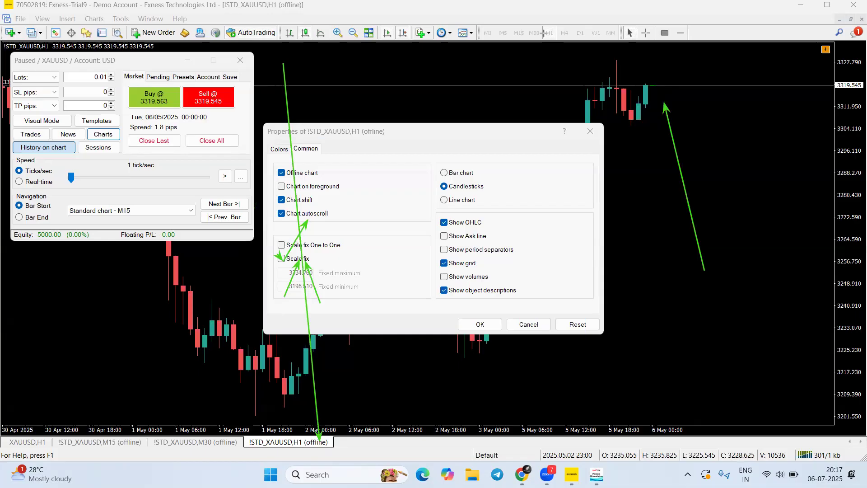
pyautogui.click(591, 131)
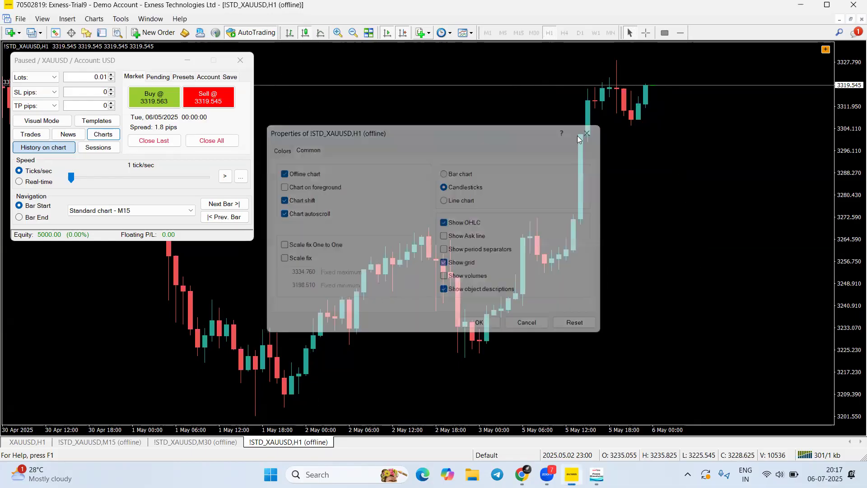
# Scroll back through the H1 history and return to the latest bars
pyautogui.moveTo(438, 197); pyautogui.dragTo(230, 226)
pyautogui.moveTo(207, 256); pyautogui.dragTo(377, 266)
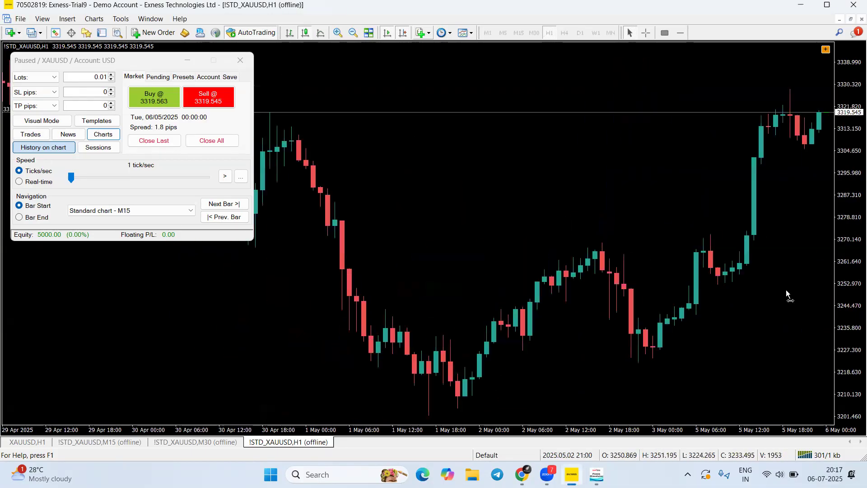
pyautogui.moveTo(785, 289); pyautogui.dragTo(339, 282)
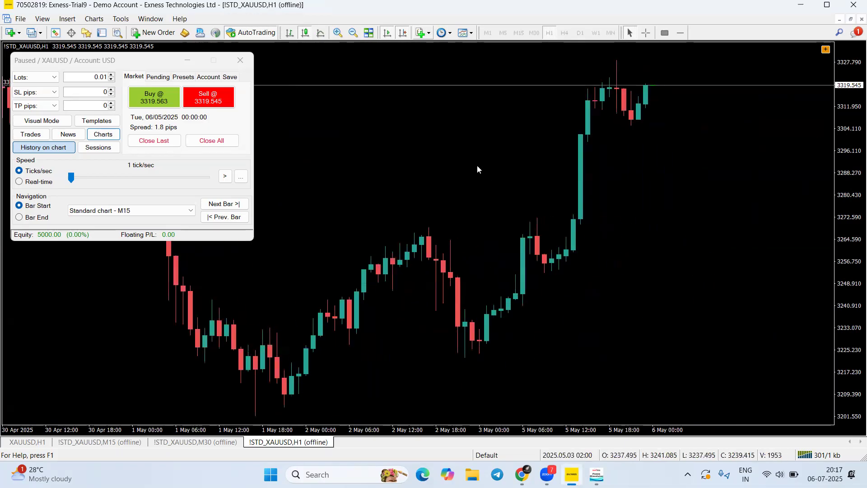
# Turn off chart autoscroll in the XAUUSD H1 chart's Properties
pyautogui.rightClick(475, 140)
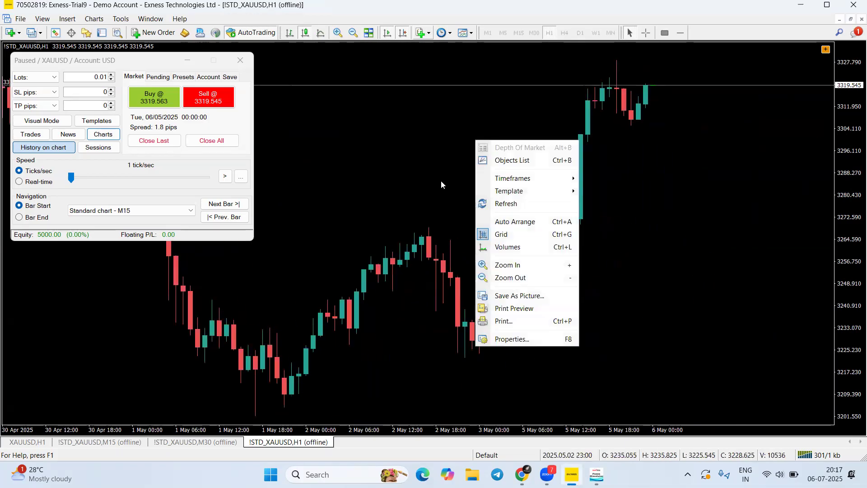
pyautogui.click(501, 340)
pyautogui.click(281, 213)
pyautogui.click(480, 324)
# Scroll back through earlier April H1 price history, then return to the latest bar
pyautogui.moveTo(555, 283); pyautogui.dragTo(707, 283)
pyautogui.moveTo(559, 260); pyautogui.dragTo(804, 251)
pyautogui.moveTo(606, 253); pyautogui.dragTo(417, 245)
pyautogui.moveTo(641, 242); pyautogui.dragTo(360, 228)
pyautogui.moveTo(677, 230); pyautogui.dragTo(489, 213)
pyautogui.moveTo(704, 221); pyautogui.dragTo(420, 210)
pyautogui.moveTo(740, 226); pyautogui.dragTo(515, 201)
# Re-enable chart autoscroll, enable Scale fix on the H1 chart, and shift the price range higher
pyautogui.rightClick(487, 151)
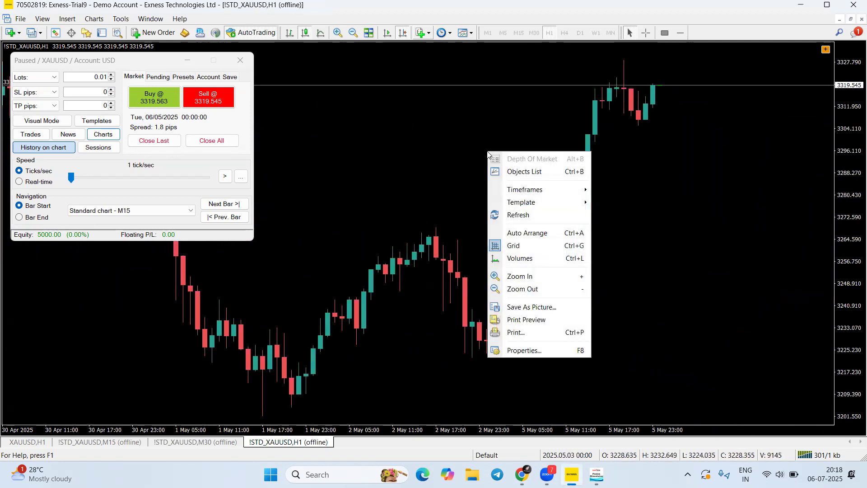
pyautogui.click(520, 351)
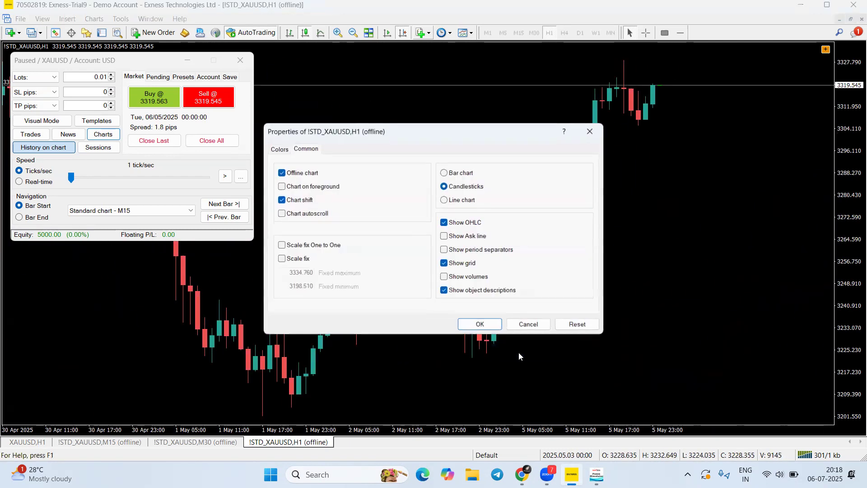
pyautogui.click(281, 214)
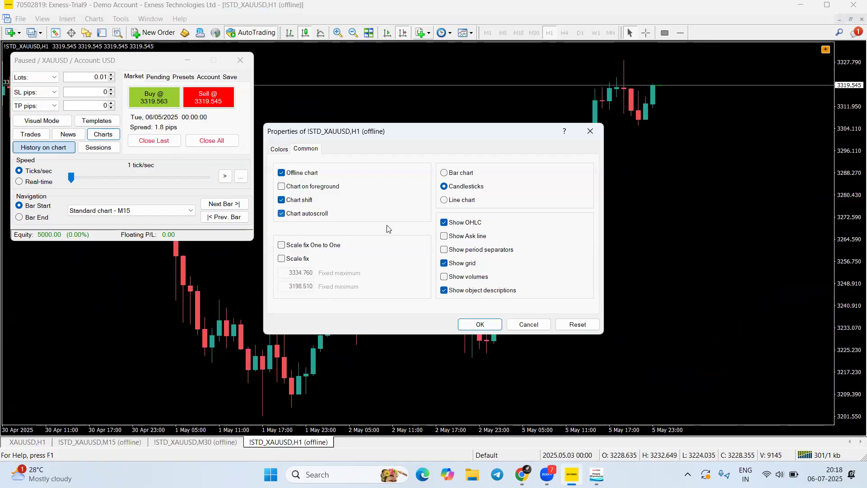
pyautogui.click(282, 259)
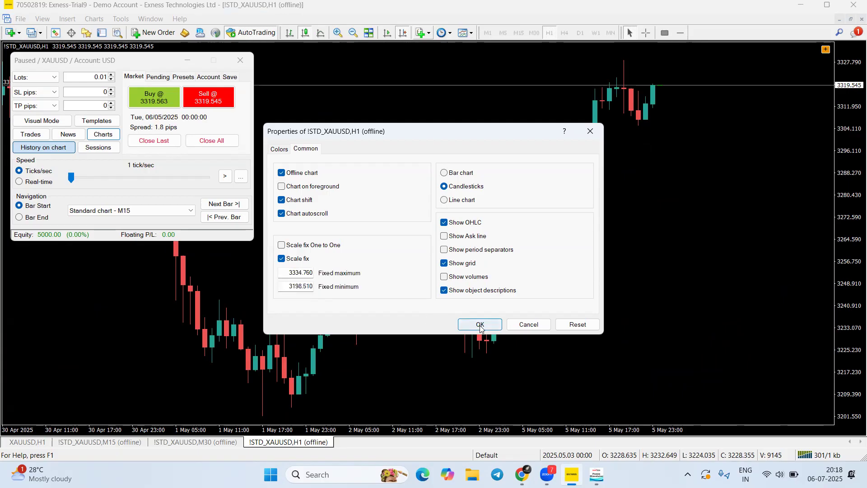
pyautogui.click(480, 324)
pyautogui.moveTo(748, 218); pyautogui.dragTo(445, 258)
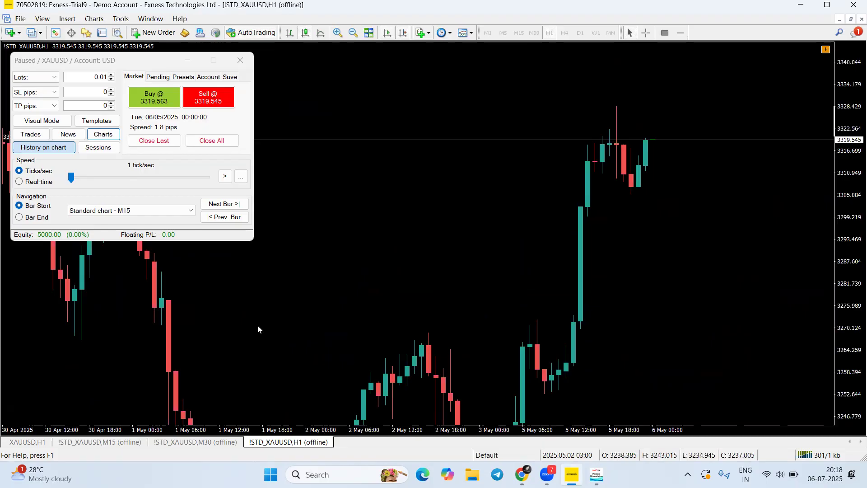
pyautogui.hotkey('ctrl', 'F6')
# Enable Scale fix on the XAUUSD M30 chart's Common properties and adjust its visible price range
pyautogui.rightClick(484, 147)
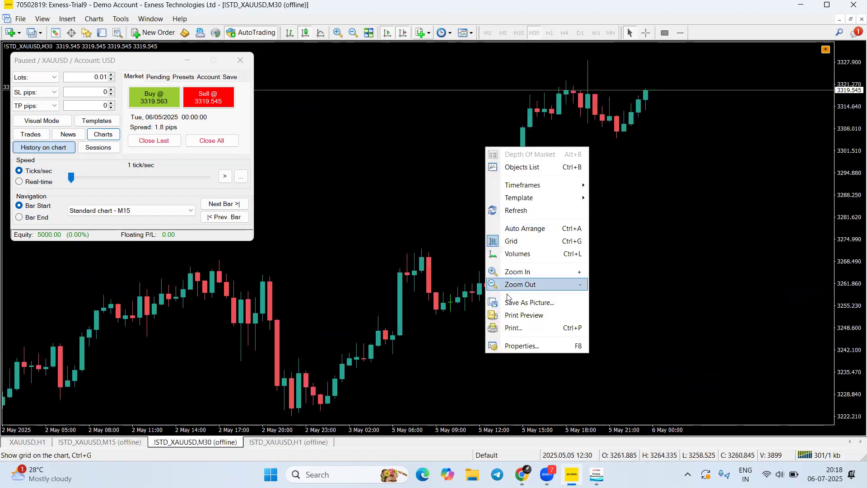
pyautogui.click(513, 350)
pyautogui.click(302, 149)
pyautogui.click(281, 258)
pyautogui.click(480, 324)
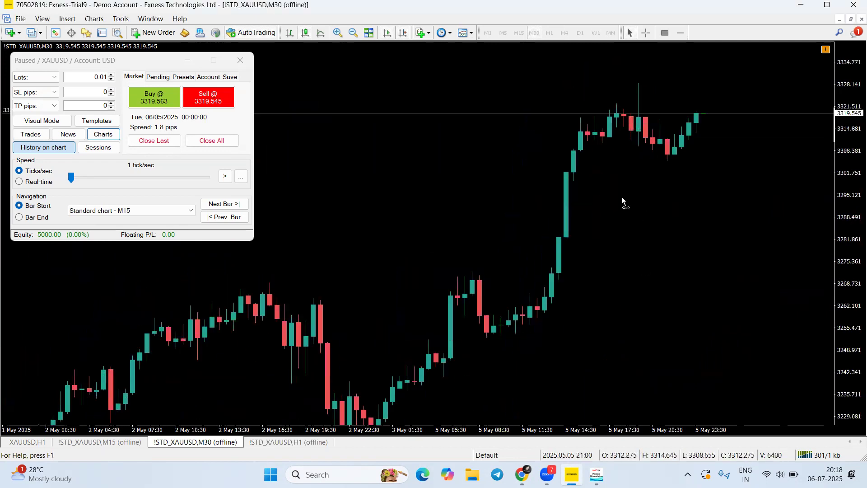
pyautogui.moveTo(621, 196); pyautogui.dragTo(568, 315)
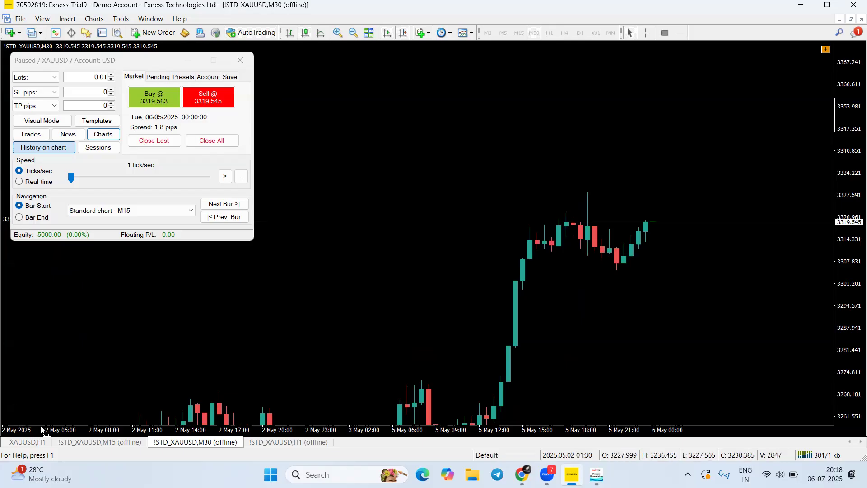
# Enable Scale fix on the XAUUSD M15 chart, hide the object panel, and return to M30
pyautogui.click(114, 442)
pyautogui.rightClick(492, 341)
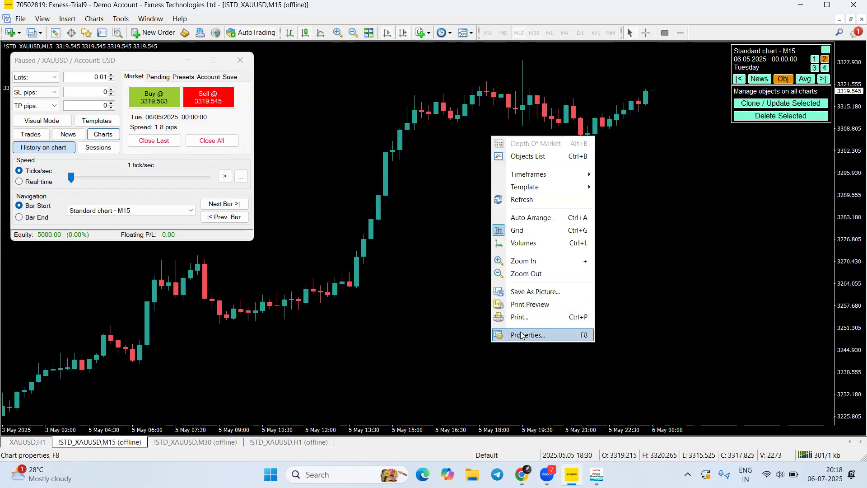
pyautogui.click(523, 335)
pyautogui.click(284, 258)
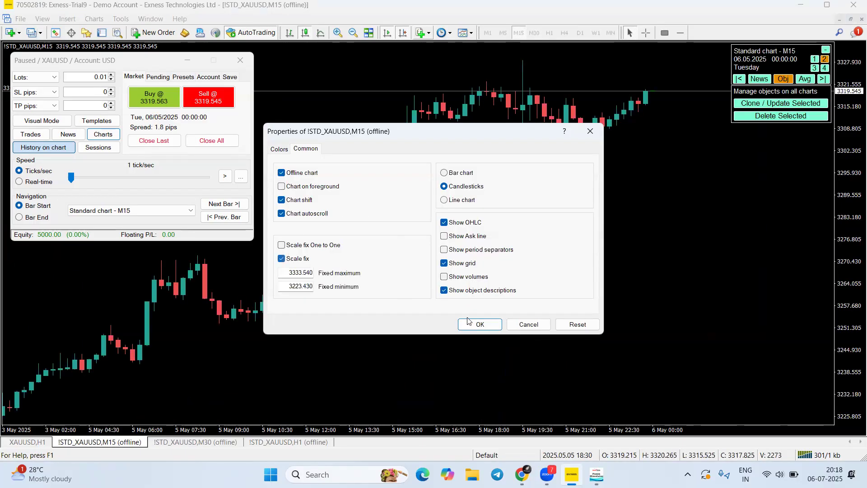
pyautogui.click(474, 323)
pyautogui.click(827, 49)
pyautogui.moveTo(840, 218); pyautogui.dragTo(840, 169)
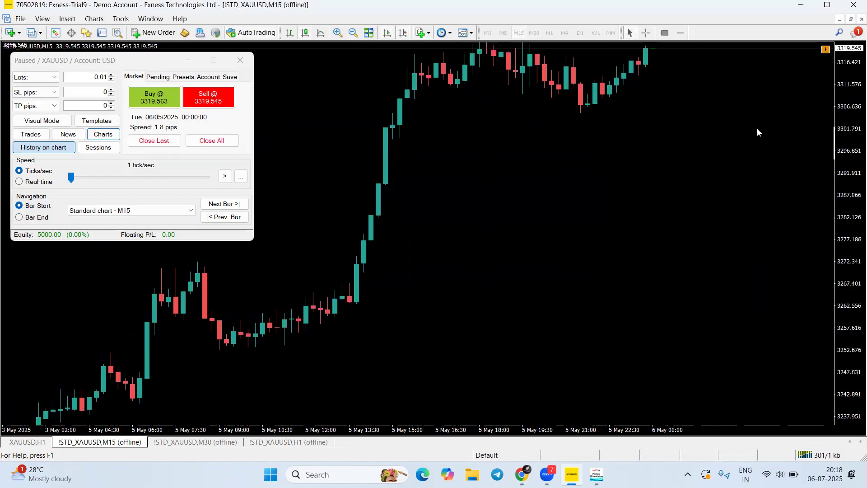
pyautogui.moveTo(757, 131); pyautogui.dragTo(761, 322)
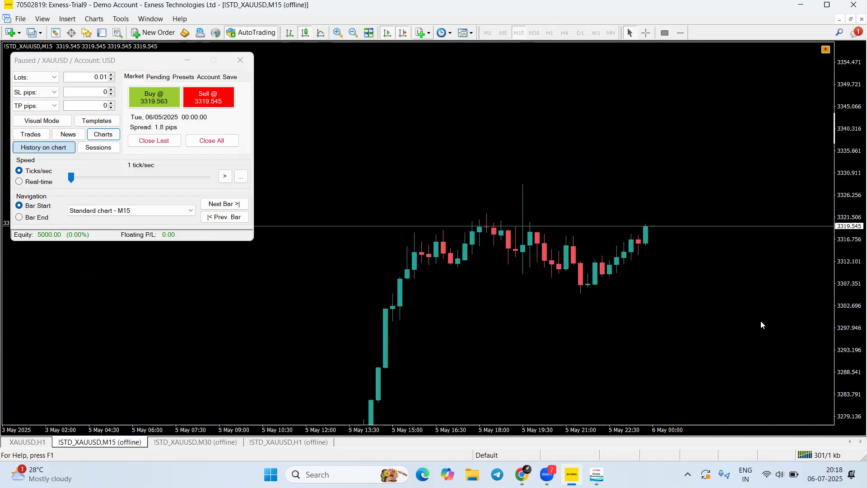
pyautogui.click(221, 441)
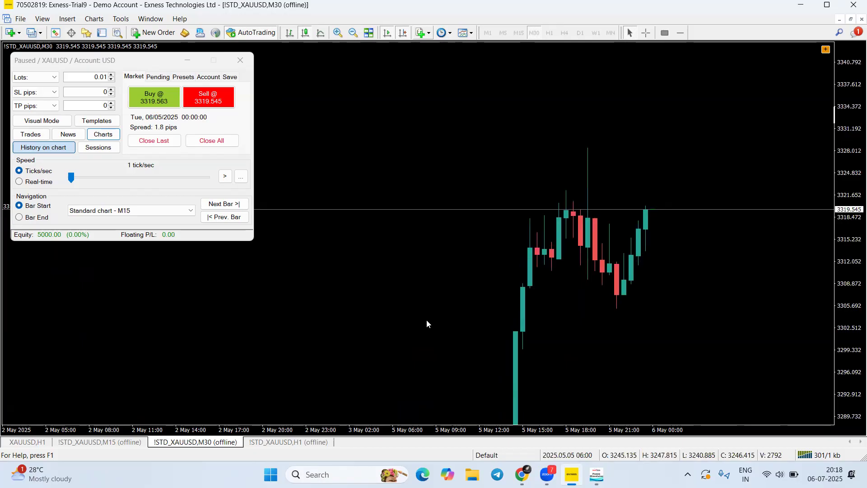
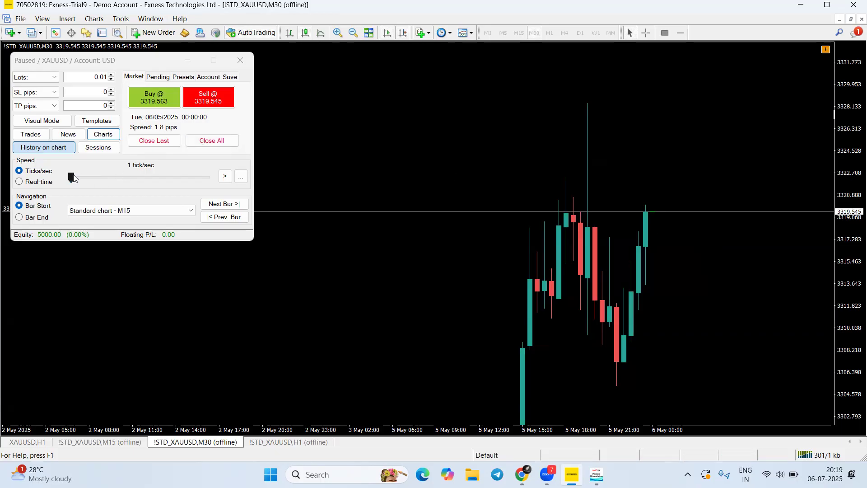
# Compress the M30 chart's price scale and reposition the view as price reaches 3320.935
pyautogui.moveTo(703, 253)
pyautogui.mouseDown()
pyautogui.moveTo(710, 218)
pyautogui.moveTo(713, 250)
pyautogui.mouseUp()
pyautogui.moveTo(853, 193); pyautogui.dragTo(852, 223)
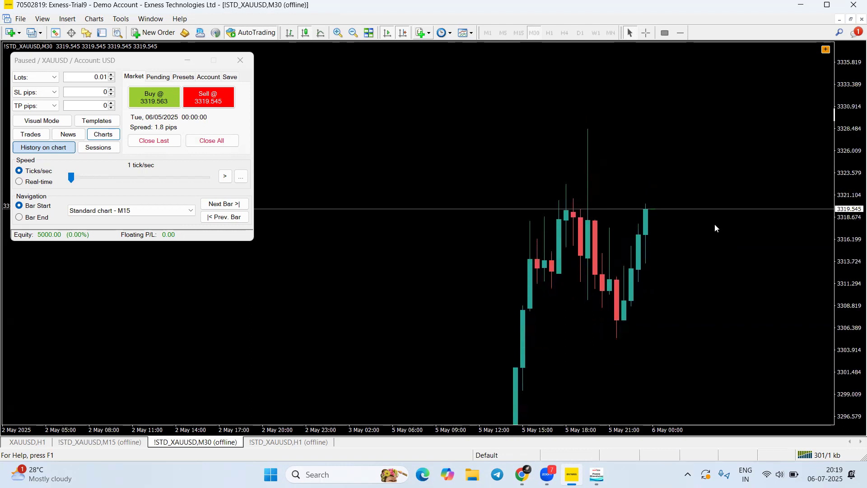
pyautogui.click(323, 107)
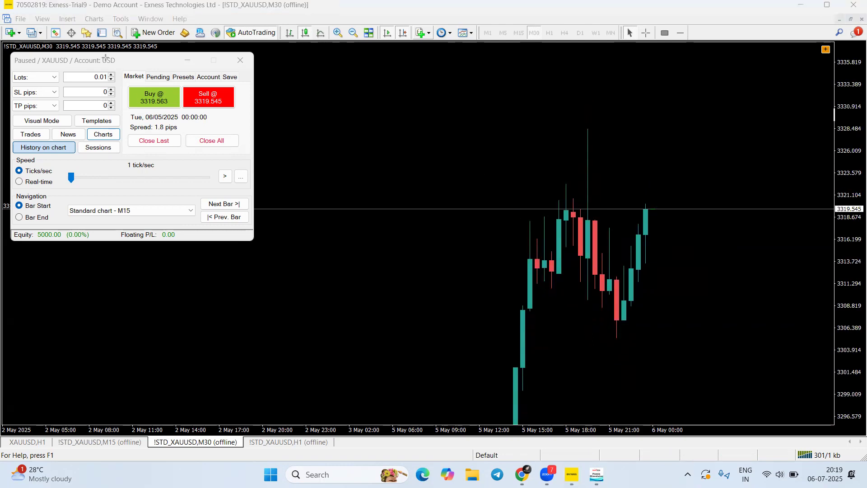
pyautogui.moveTo(122, 209); pyautogui.dragTo(127, 158)
pyautogui.moveTo(155, 208); pyautogui.dragTo(135, 156)
pyautogui.hotkey('ctrl', 'z')
pyautogui.hotkey('ctrl', 'z')
pyautogui.moveTo(78, 160)
pyautogui.mouseDown()
pyautogui.moveTo(145, 101)
pyautogui.moveTo(149, 122)
pyautogui.moveTo(583, 195)
pyautogui.moveTo(614, 302)
pyautogui.moveTo(627, 271)
pyautogui.moveTo(112, 144)
pyautogui.moveTo(133, 121)
pyautogui.mouseUp()
pyautogui.moveTo(209, 168)
pyautogui.mouseDown()
pyautogui.moveTo(192, 119)
pyautogui.moveTo(645, 201)
pyautogui.moveTo(335, 163)
pyautogui.moveTo(196, 118)
pyautogui.moveTo(156, 131)
pyautogui.moveTo(171, 131)
pyautogui.moveTo(158, 95)
pyautogui.moveTo(200, 96)
pyautogui.moveTo(218, 136)
pyautogui.moveTo(47, 92)
pyautogui.moveTo(33, 79)
pyautogui.moveTo(43, 157)
pyautogui.moveTo(29, 171)
pyautogui.moveTo(77, 178)
pyautogui.moveTo(113, 213)
pyautogui.moveTo(134, 211)
pyautogui.moveTo(106, 203)
pyautogui.moveTo(183, 204)
pyautogui.moveTo(222, 179)
pyautogui.moveTo(226, 202)
pyautogui.mouseUp()
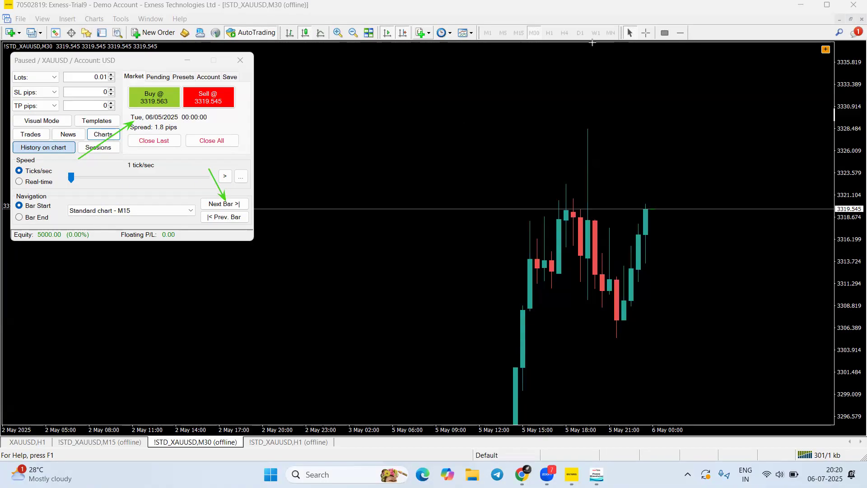
# Advance one bar and draw a rectangle framing the recent pullback range
pyautogui.press('Escape')
pyautogui.click(235, 205)
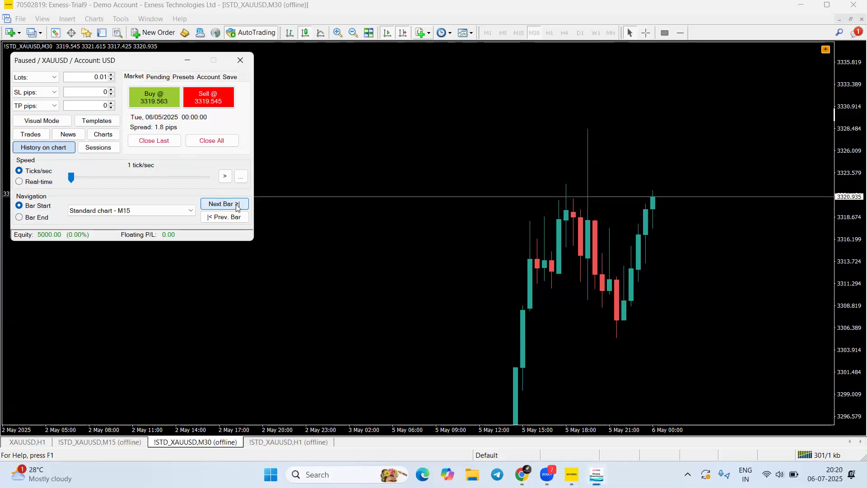
pyautogui.click(468, 40)
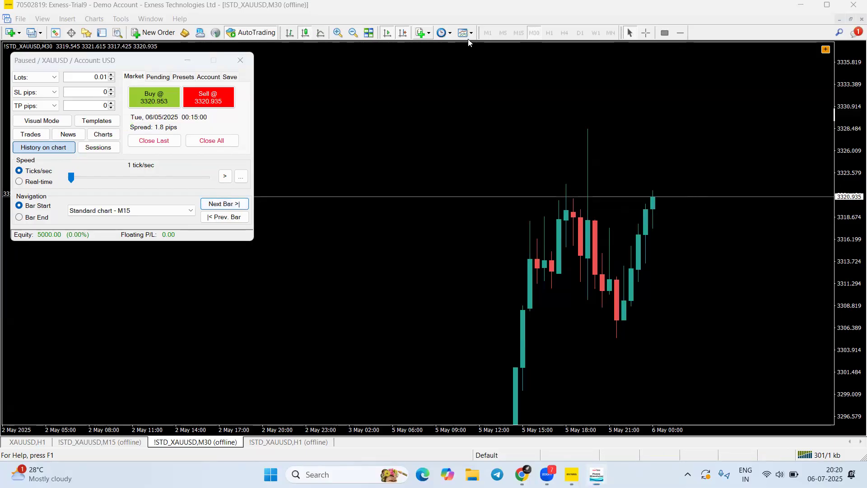
pyautogui.moveTo(595, 136); pyautogui.dragTo(778, 289)
pyautogui.press('Escape')
pyautogui.moveTo(568, 113); pyautogui.dragTo(790, 325)
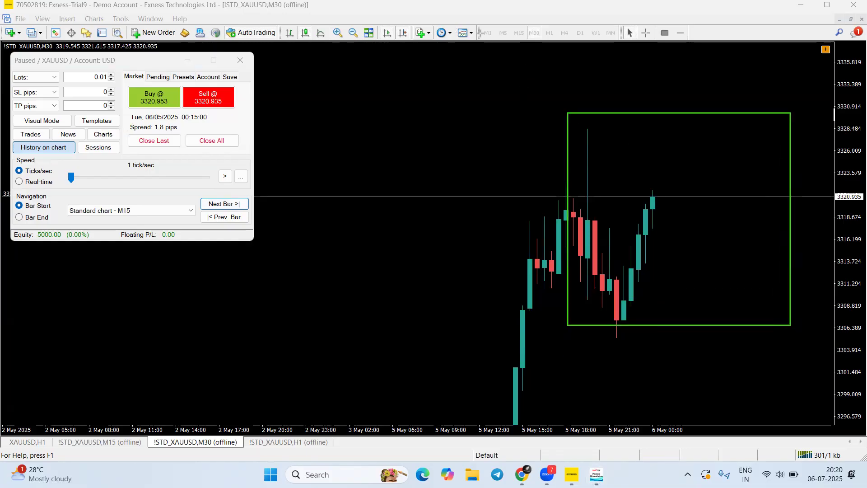
pyautogui.moveTo(552, 107); pyautogui.dragTo(803, 332)
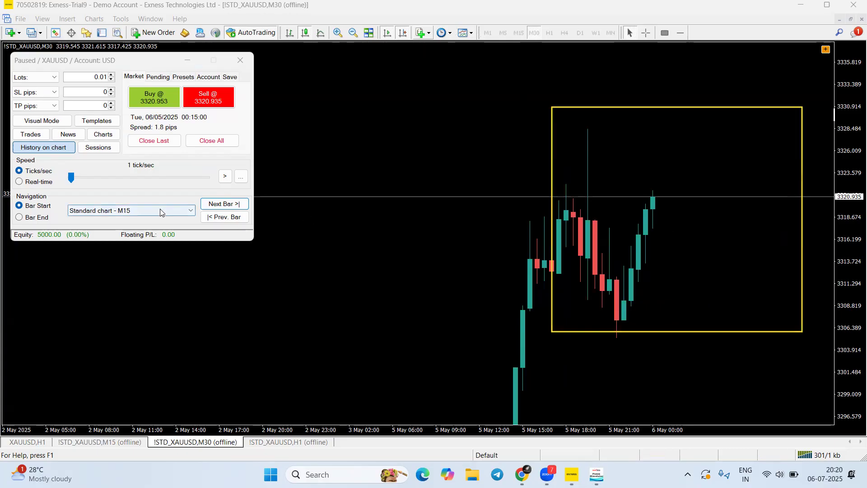
# Step forward through 00:30 to the 00:45 bar at 3325.805
pyautogui.click(226, 204)
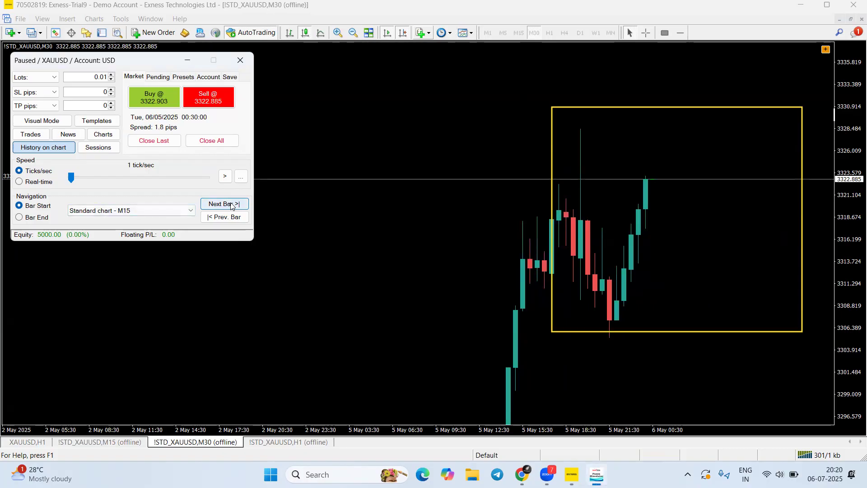
pyautogui.click(231, 206)
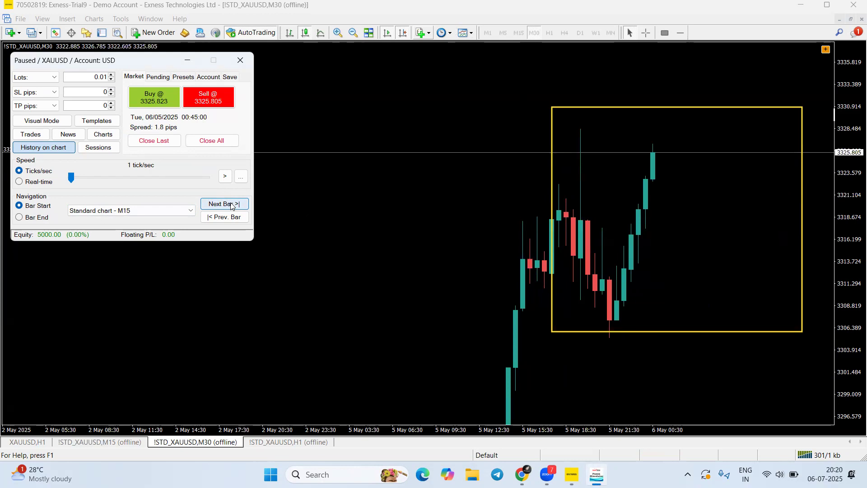
pyautogui.click(164, 208)
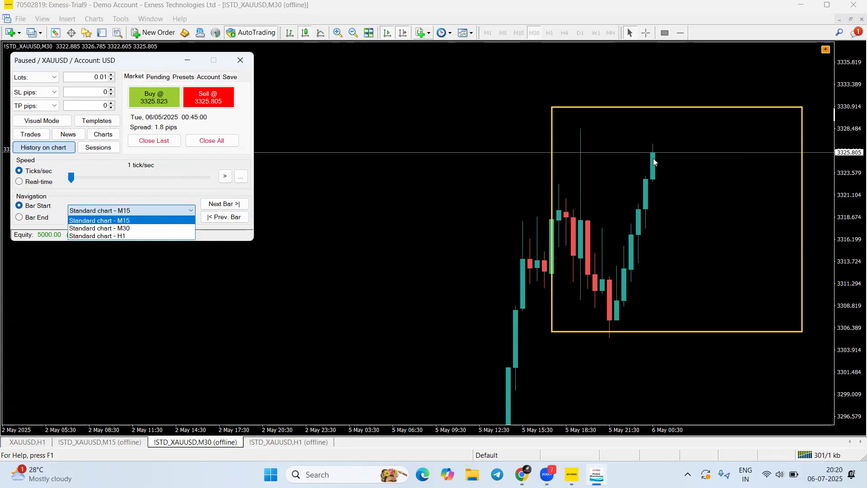
# Choose Standard chart - M30 stepping and advance to 01:00 at 3336.255, fitting the tall candle
pyautogui.click(125, 228)
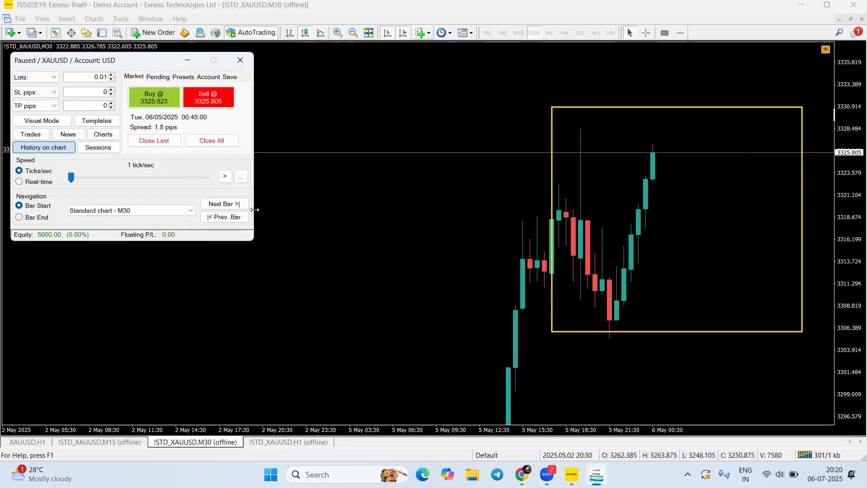
pyautogui.click(224, 204)
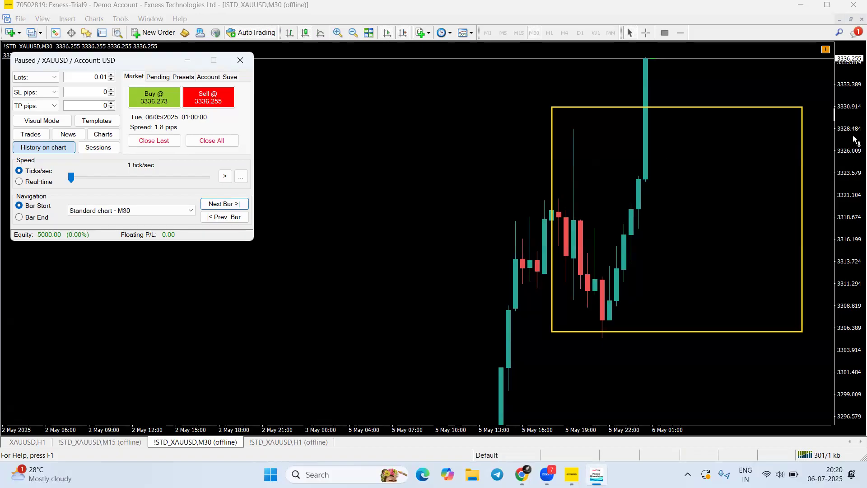
pyautogui.moveTo(853, 137); pyautogui.dragTo(854, 191)
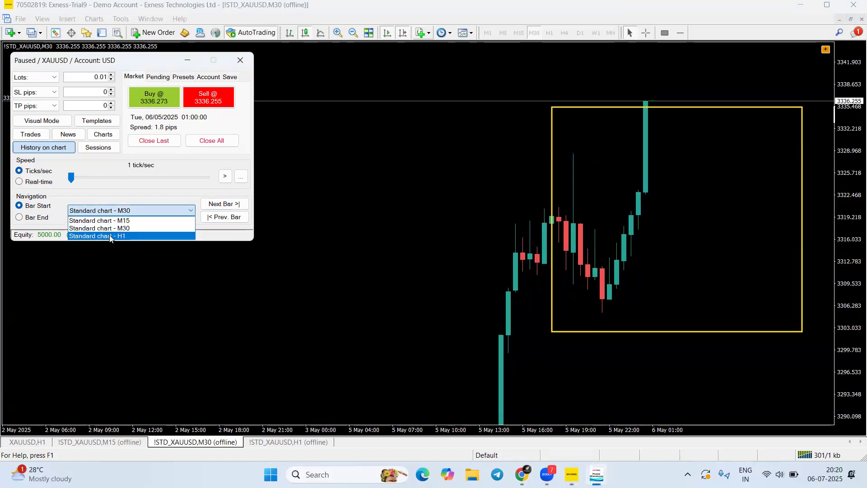
# Switch bar stepping to Standard chart - H1 and open the Sessions grid
pyautogui.click(110, 235)
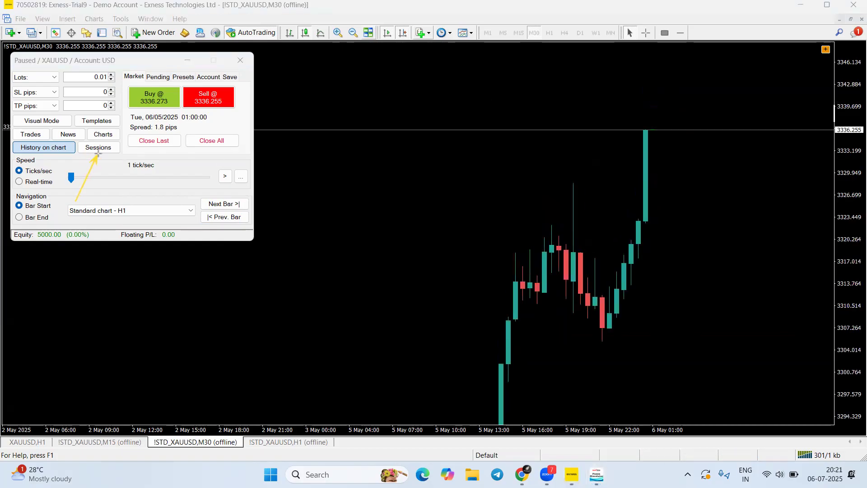
pyautogui.moveTo(77, 201)
pyautogui.mouseDown()
pyautogui.moveTo(149, 177)
pyautogui.moveTo(88, 153)
pyautogui.moveTo(103, 152)
pyautogui.moveTo(96, 153)
pyautogui.mouseUp()
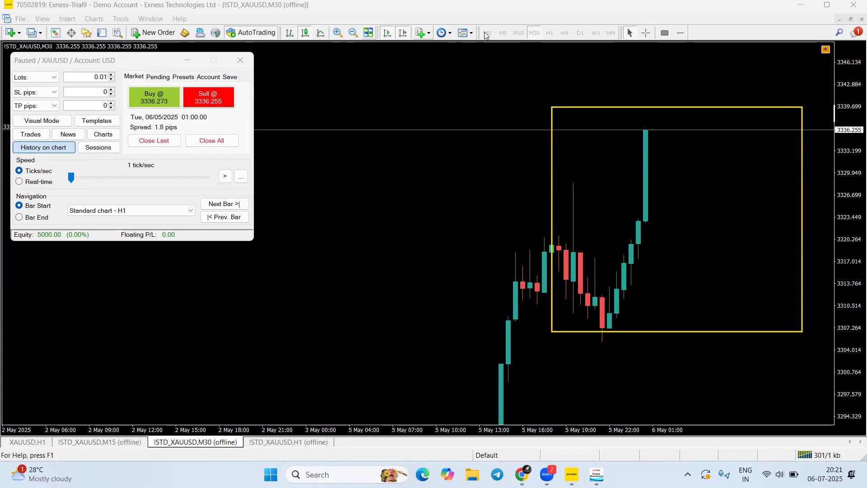
pyautogui.click(117, 148)
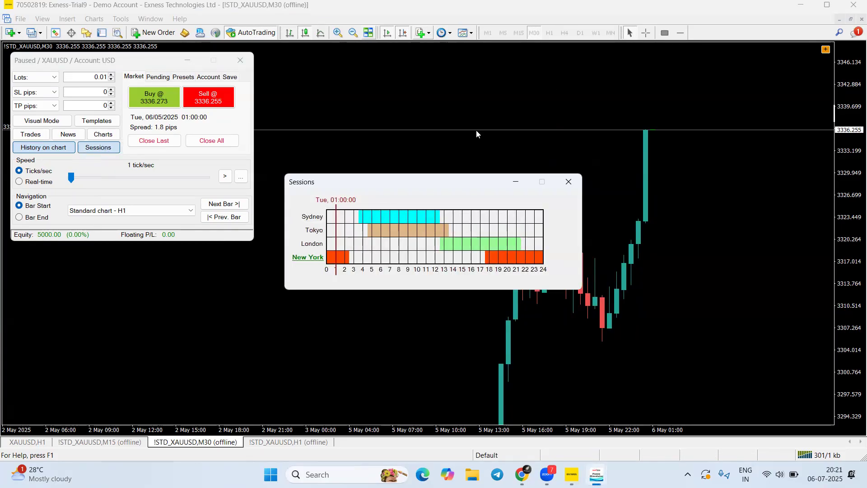
# Review the Sydney, Tokyo, London and New York hours in the Sessions grid, then close it
pyautogui.click(311, 33)
pyautogui.moveTo(432, 298)
pyautogui.mouseDown()
pyautogui.moveTo(438, 249)
pyautogui.moveTo(436, 259)
pyautogui.moveTo(316, 276)
pyautogui.moveTo(452, 270)
pyautogui.moveTo(432, 272)
pyautogui.moveTo(439, 248)
pyautogui.mouseUp()
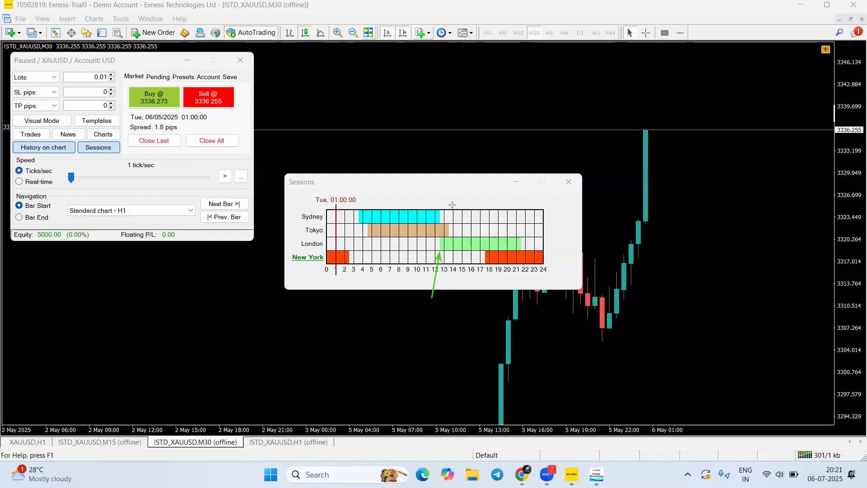
pyautogui.moveTo(393, 243); pyautogui.dragTo(440, 240)
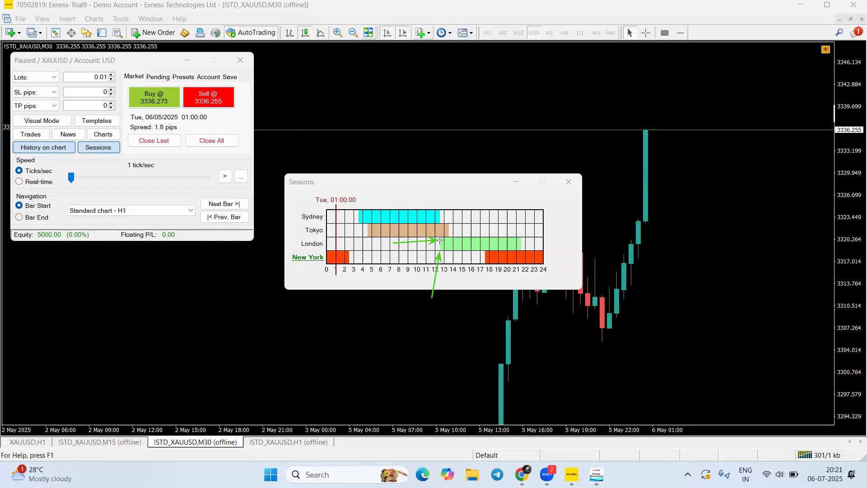
pyautogui.moveTo(462, 304); pyautogui.dragTo(483, 262)
pyautogui.moveTo(347, 203)
pyautogui.mouseDown()
pyautogui.moveTo(361, 220)
pyautogui.moveTo(379, 211)
pyautogui.moveTo(343, 249)
pyautogui.moveTo(368, 242)
pyautogui.mouseUp()
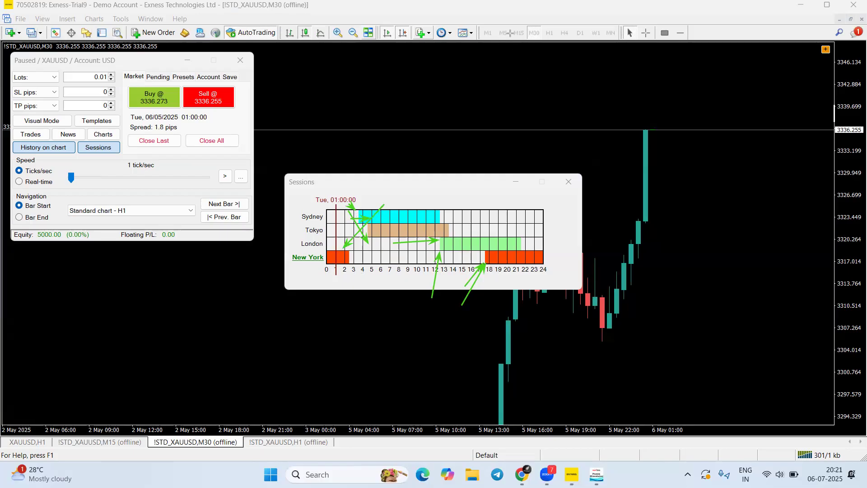
pyautogui.press('Escape')
pyautogui.click(568, 182)
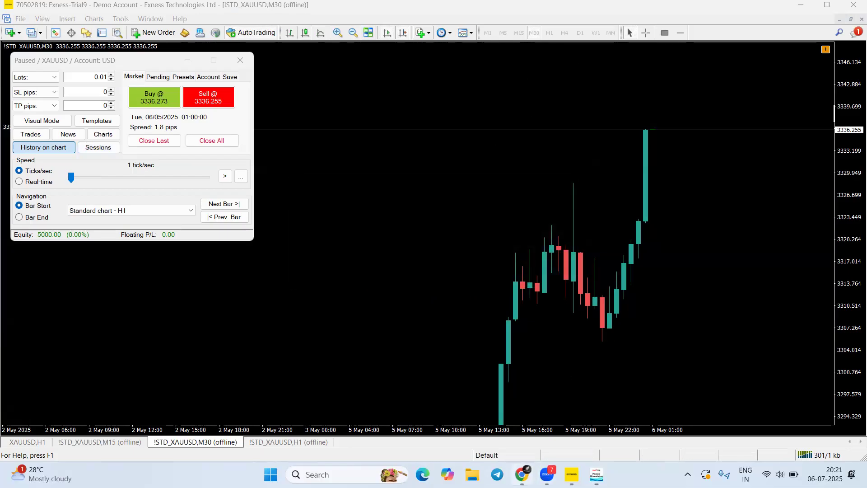
# In Telegram's Forex Trader group, search 'High volume' and jump to the High Volume Times message
pyautogui.click(497, 474)
pyautogui.click(18, 131)
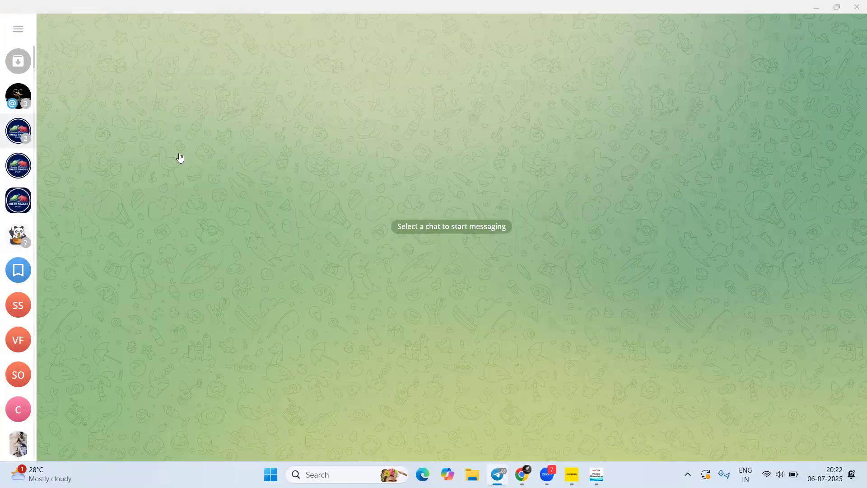
pyautogui.click(779, 31)
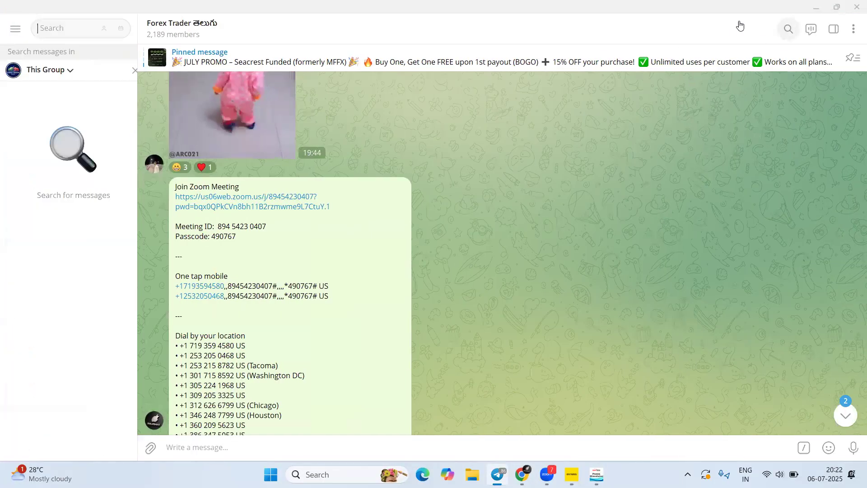
pyautogui.write('High volume')
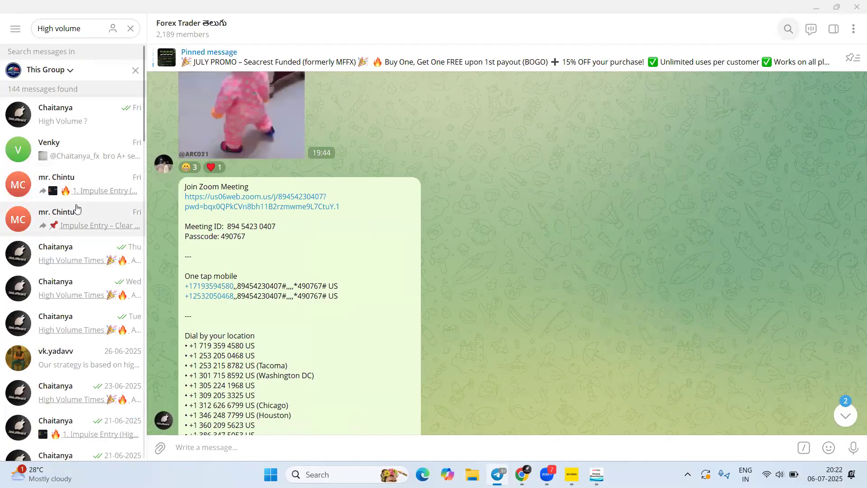
pyautogui.click(76, 261)
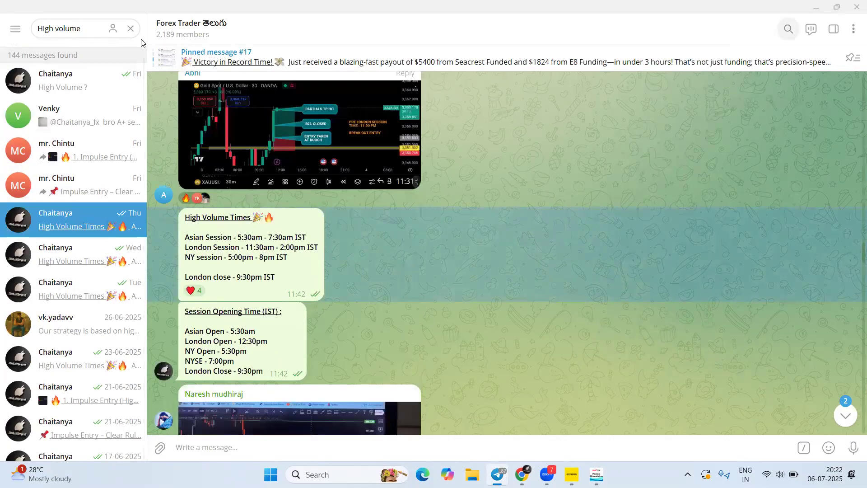
# Highlight the Asian, London and New York session hours listed in the message
pyautogui.moveTo(239, 238); pyautogui.dragTo(283, 237)
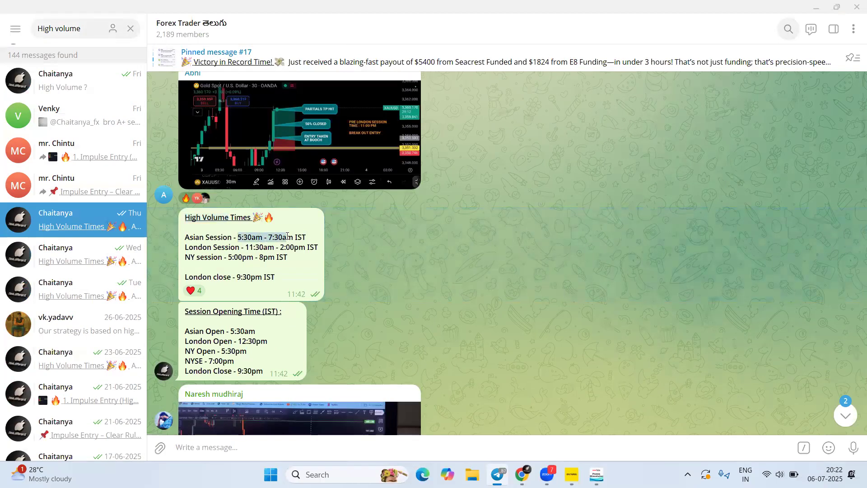
pyautogui.moveTo(276, 248); pyautogui.dragTo(306, 248)
pyautogui.moveTo(234, 257); pyautogui.dragTo(286, 255)
pyautogui.moveTo(228, 257); pyautogui.dragTo(284, 257)
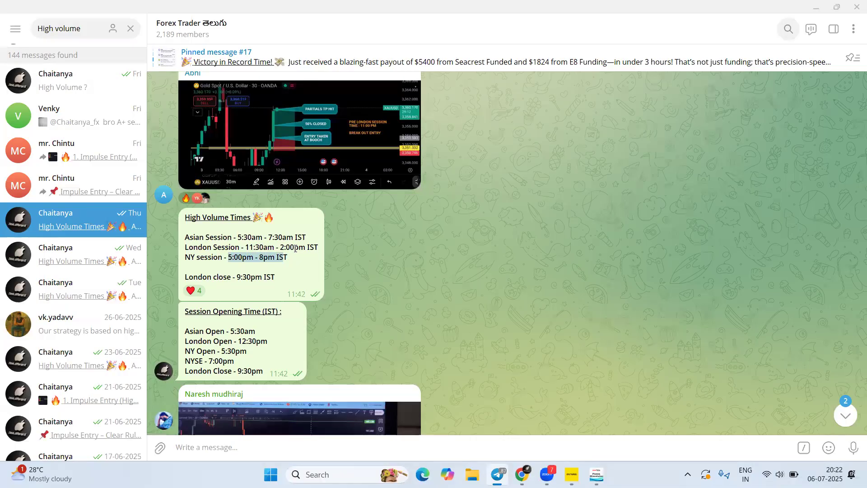
pyautogui.click(296, 248)
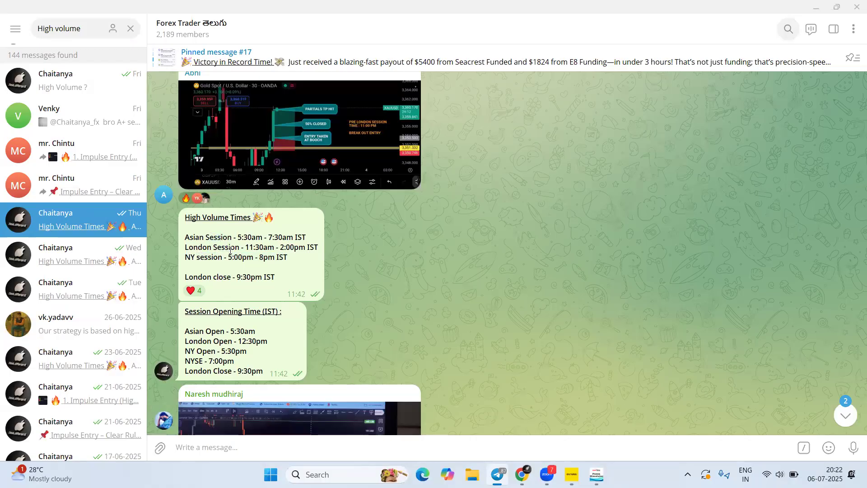
pyautogui.moveTo(238, 258); pyautogui.dragTo(274, 258)
pyautogui.click(261, 258)
pyautogui.moveTo(200, 258); pyautogui.dragTo(297, 256)
pyautogui.click(274, 253)
pyautogui.click(292, 256)
pyautogui.moveTo(236, 331); pyautogui.dragTo(260, 344)
# Highlight the London Session hours, 11:30am to 2:00pm, in the Telegram message
pyautogui.click(221, 354)
pyautogui.moveTo(245, 247); pyautogui.dragTo(318, 247)
pyautogui.click(300, 265)
pyautogui.moveTo(246, 249); pyautogui.dragTo(308, 247)
pyautogui.click(341, 272)
# Back in MetaTrader 4, reopen the sessions grid, move it aside, and advance to 02:00
pyautogui.click(572, 474)
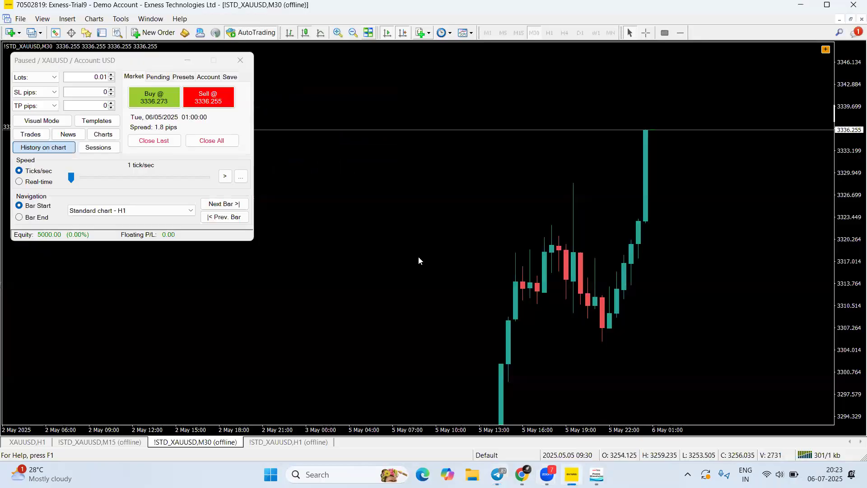
pyautogui.click(112, 144)
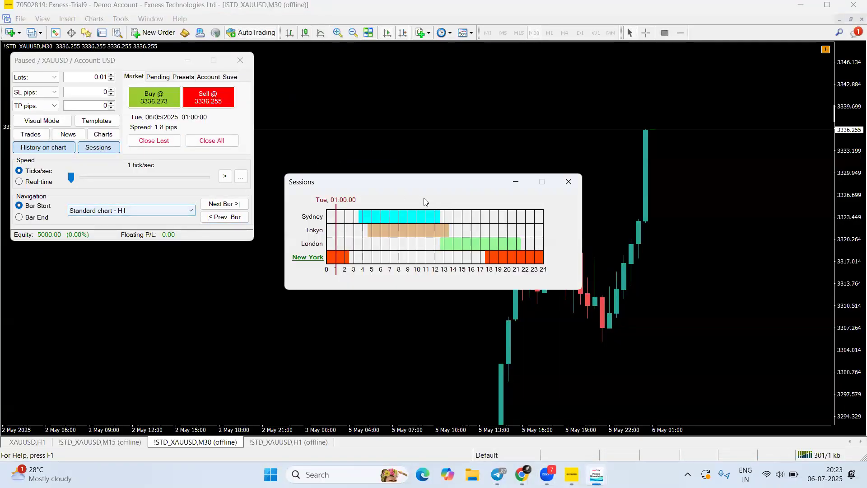
pyautogui.moveTo(299, 179); pyautogui.dragTo(229, 210)
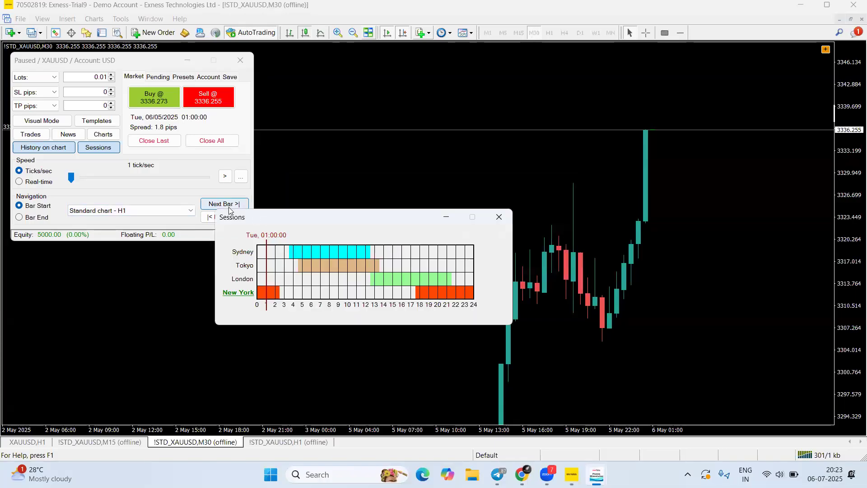
pyautogui.click(229, 206)
pyautogui.moveTo(281, 214); pyautogui.dragTo(279, 233)
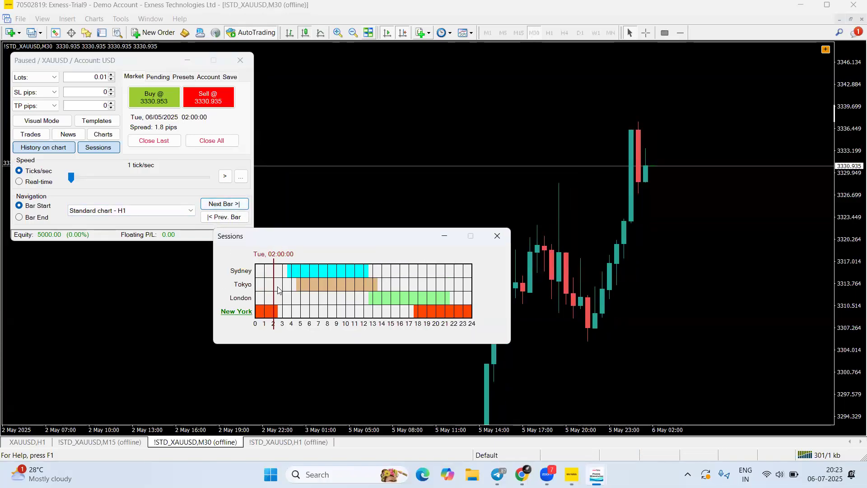
# Step forward in hourly bars to 11:00 at 3355.845 and close the sessions grid
pyautogui.click(238, 204)
pyautogui.click(238, 204)
pyautogui.click(239, 205)
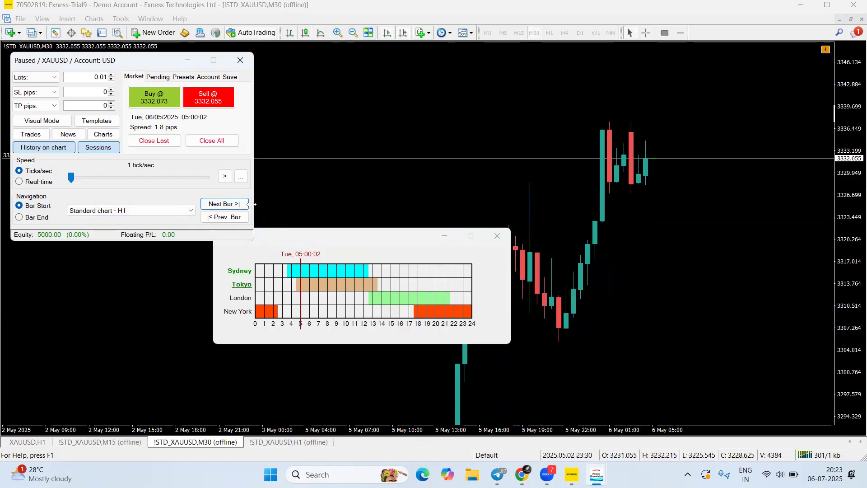
pyautogui.click(238, 206)
pyautogui.click(238, 205)
pyautogui.click(238, 206)
pyautogui.click(238, 205)
pyautogui.click(238, 205)
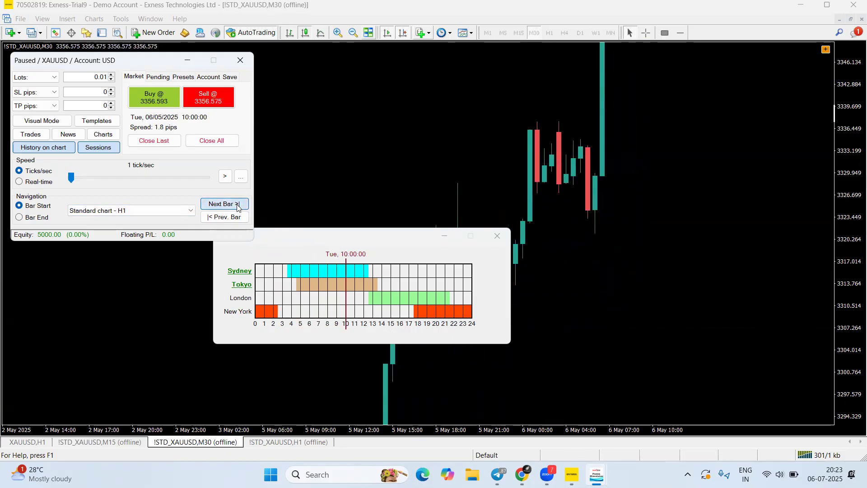
pyautogui.click(238, 205)
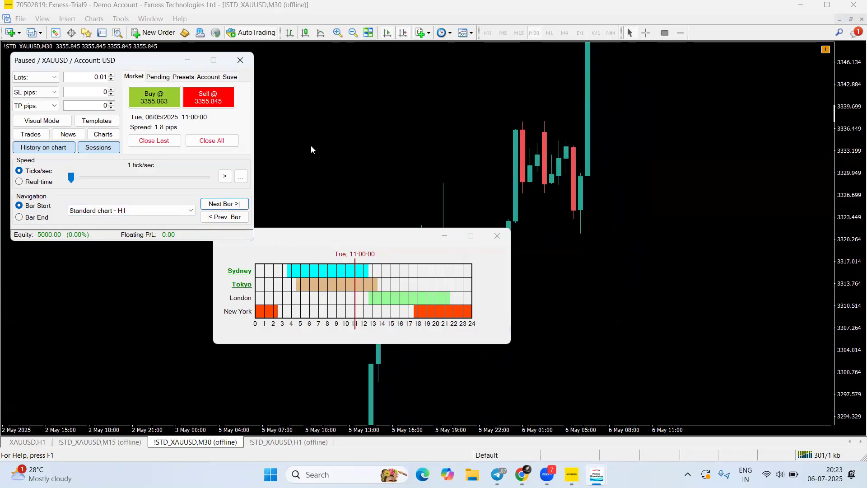
pyautogui.moveTo(313, 209); pyautogui.dragTo(355, 256)
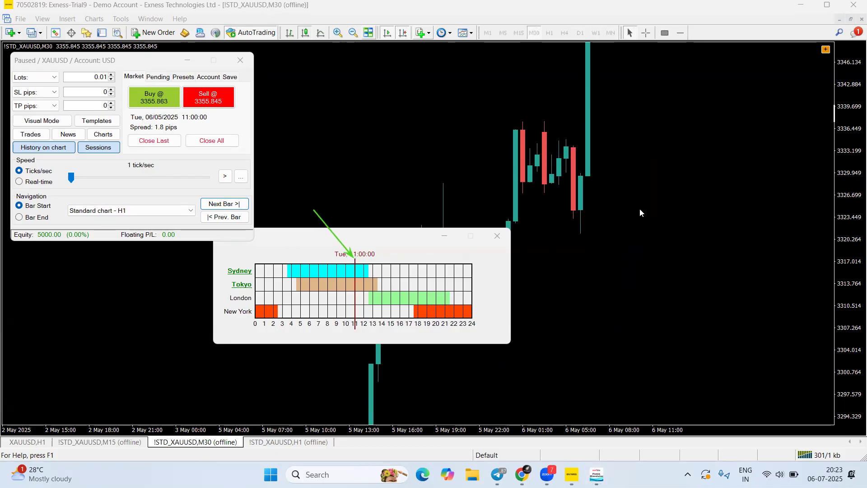
pyautogui.click(497, 235)
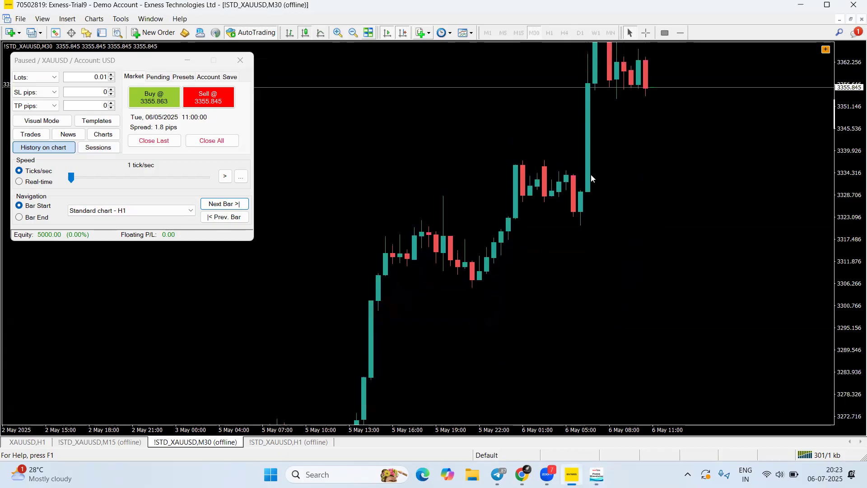
# Pan to the latest M30 candles, then switch to the H1 chart and fit its recent candles
pyautogui.moveTo(590, 174); pyautogui.dragTo(518, 394)
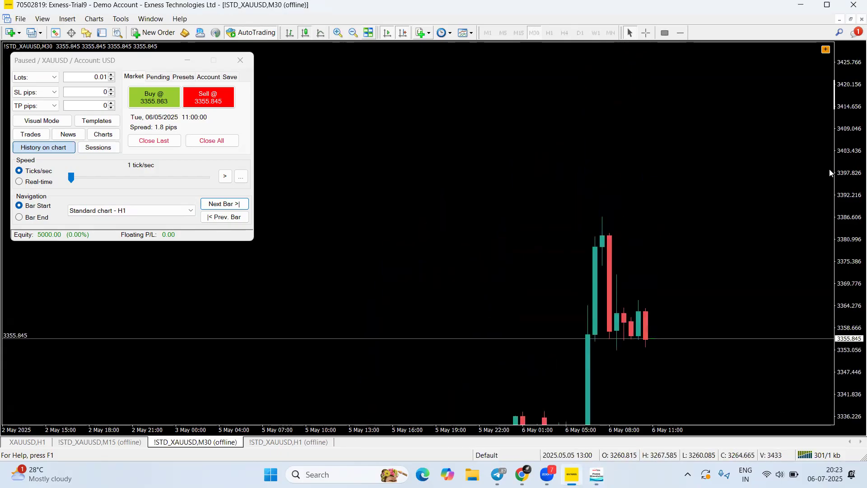
pyautogui.hotkey('ctrl', 'Tab')
pyautogui.moveTo(853, 170); pyautogui.dragTo(845, 226)
pyautogui.moveTo(715, 236); pyautogui.dragTo(691, 393)
pyautogui.moveTo(852, 322); pyautogui.dragTo(846, 226)
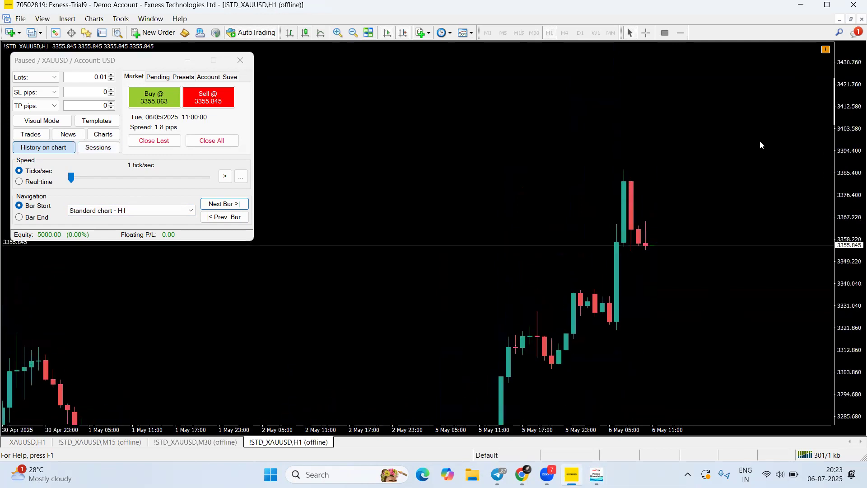
pyautogui.moveTo(760, 142); pyautogui.dragTo(757, 179)
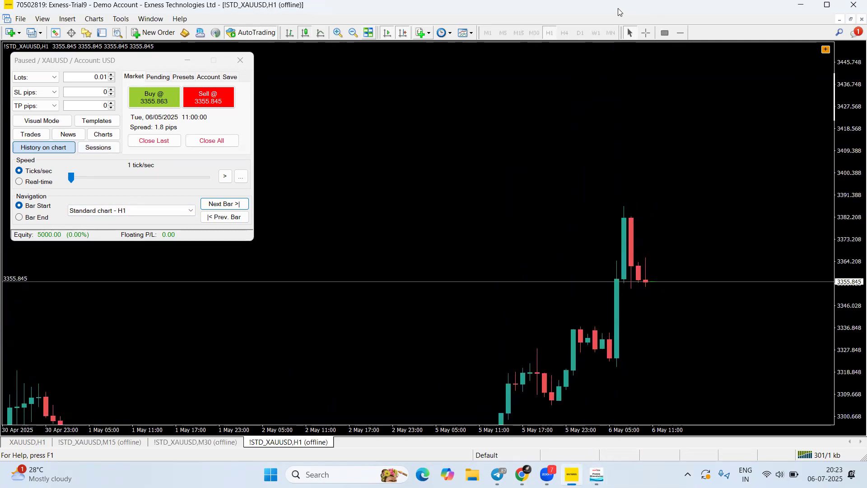
pyautogui.moveTo(682, 240); pyautogui.dragTo(679, 157)
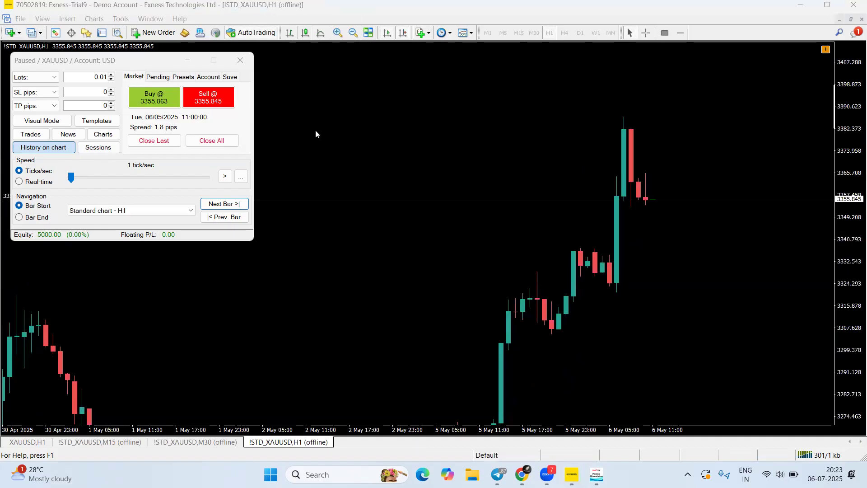
pyautogui.moveTo(583, 138)
pyautogui.mouseDown()
pyautogui.moveTo(626, 61)
pyautogui.moveTo(497, 48)
pyautogui.moveTo(635, 40)
pyautogui.mouseUp()
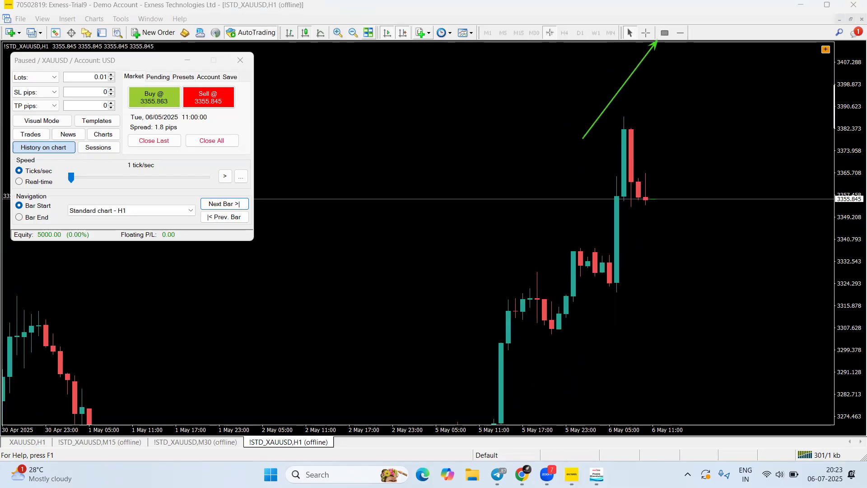
pyautogui.press('Escape')
# Draw two thin grey rectangle zones, one at the 3382 spike high and one near 3356
pyautogui.click(666, 33)
pyautogui.moveTo(616, 124); pyautogui.dragTo(797, 129)
pyautogui.click(668, 34)
pyautogui.moveTo(609, 199); pyautogui.dragTo(768, 204)
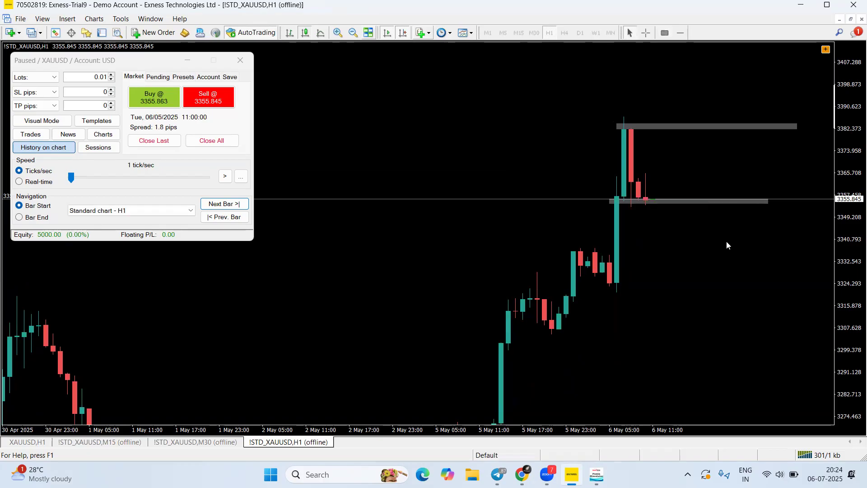
# Place a yellow horizontal line on the 3382 spike high
pyautogui.click(680, 33)
pyautogui.click(596, 129)
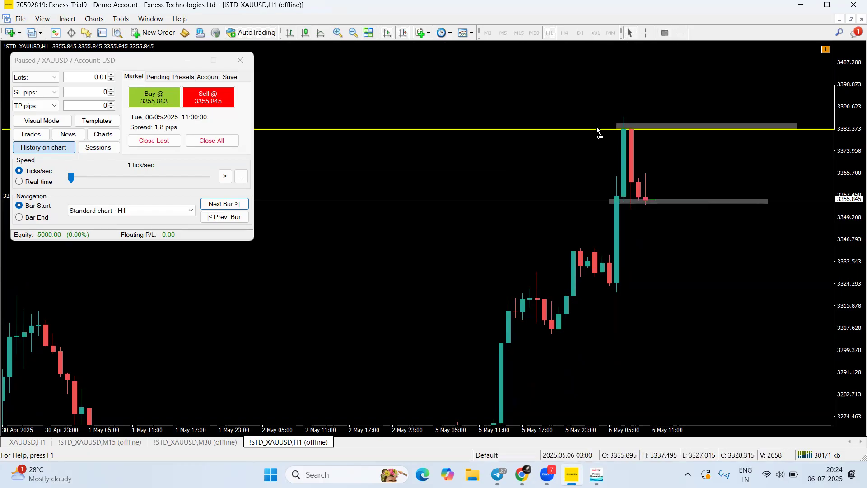
pyautogui.moveTo(596, 129); pyautogui.dragTo(596, 126)
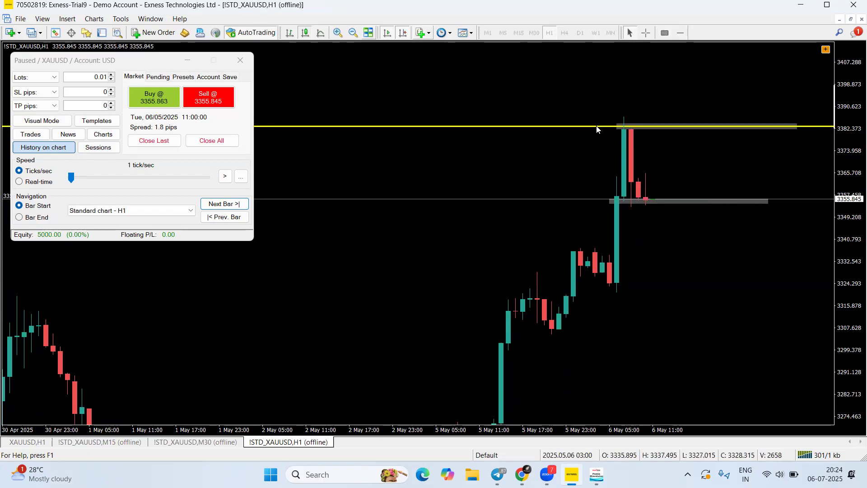
pyautogui.rightClick(680, 39)
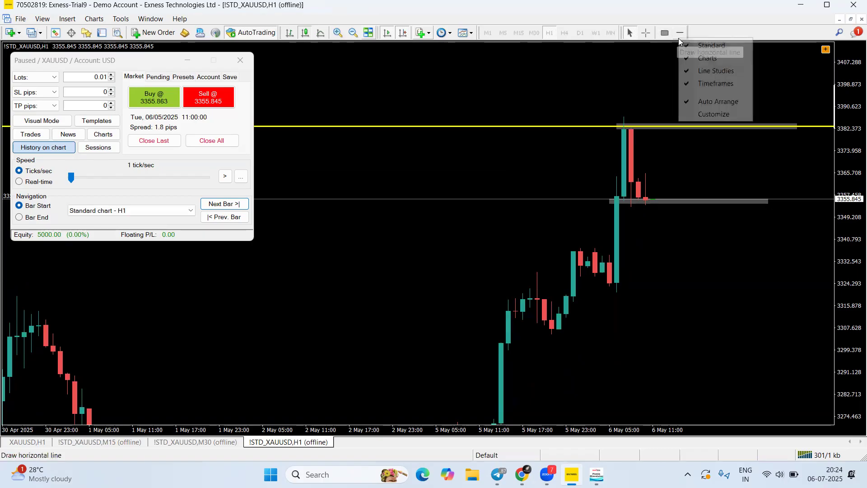
pyautogui.click(723, 115)
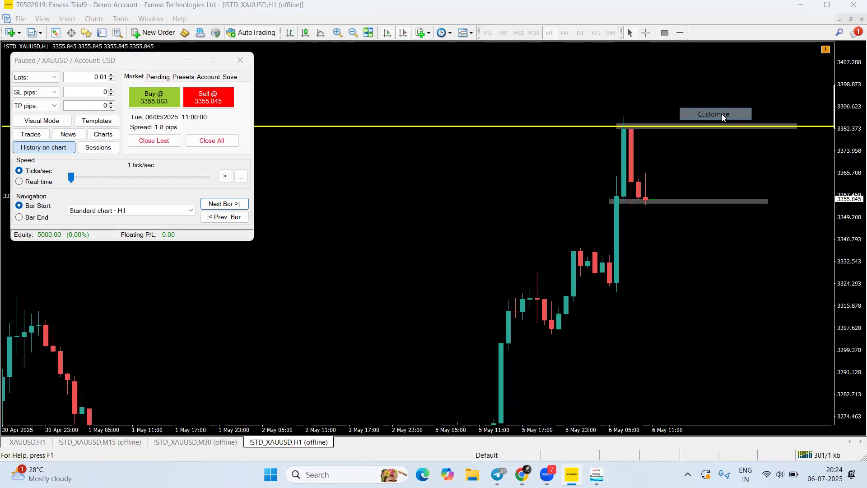
pyautogui.scroll(-4, 348, 239)
pyautogui.scroll(5, 340, 250)
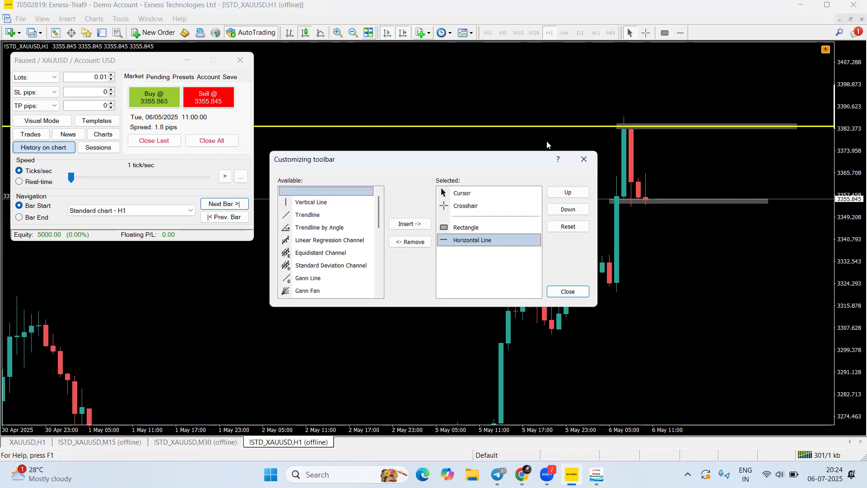
pyautogui.scroll(-5, 348, 242)
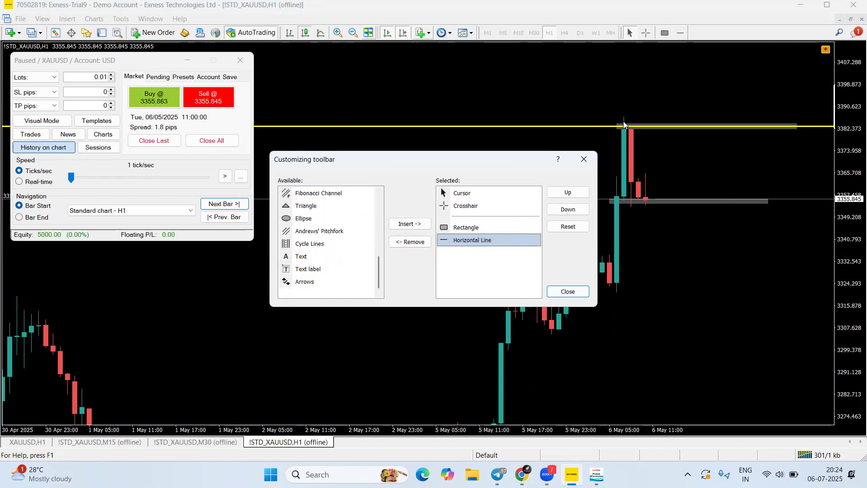
pyautogui.click(587, 157)
pyautogui.rightClick(453, 194)
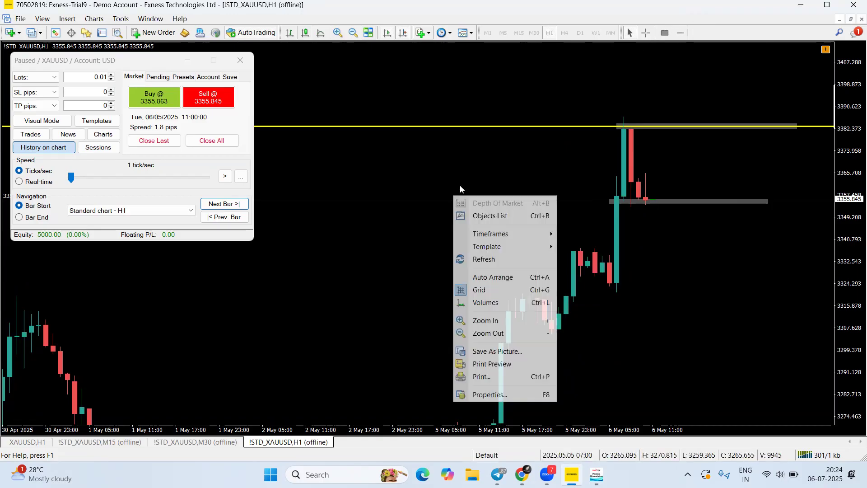
pyautogui.click(445, 194)
pyautogui.click(212, 442)
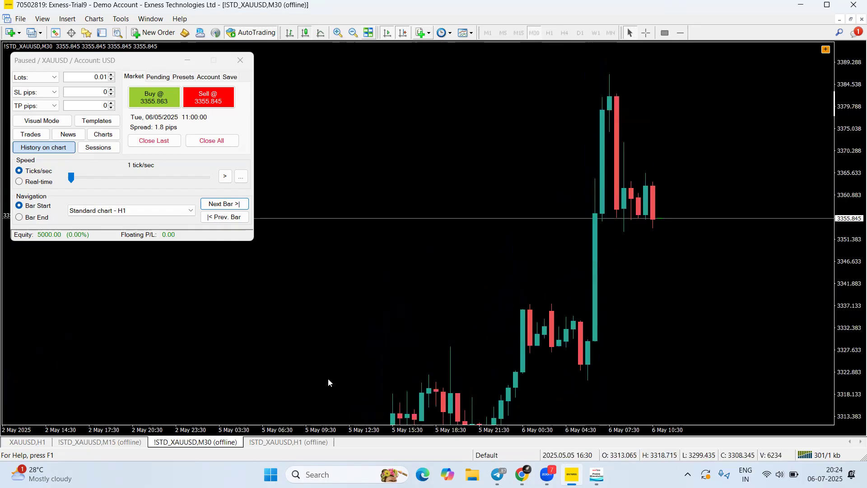
# Toggle between the H1 and M30 tabs, ending on H1 with its yellow line and grey zones
pyautogui.click(277, 440)
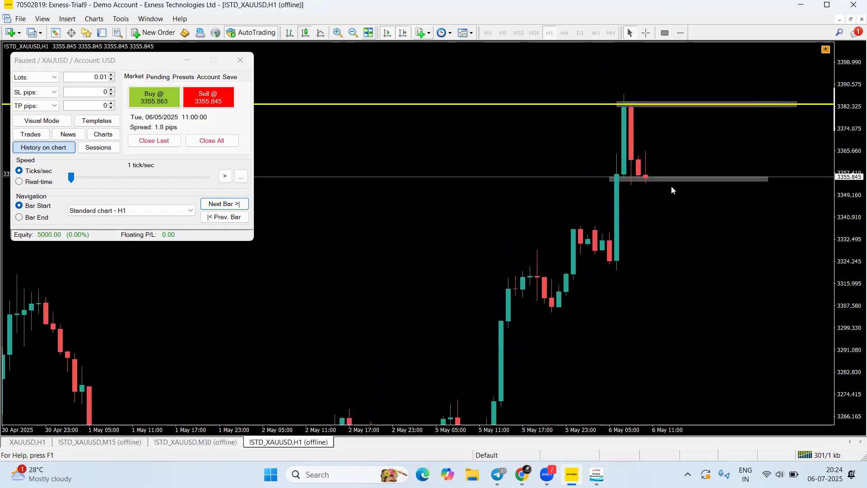
pyautogui.click(192, 442)
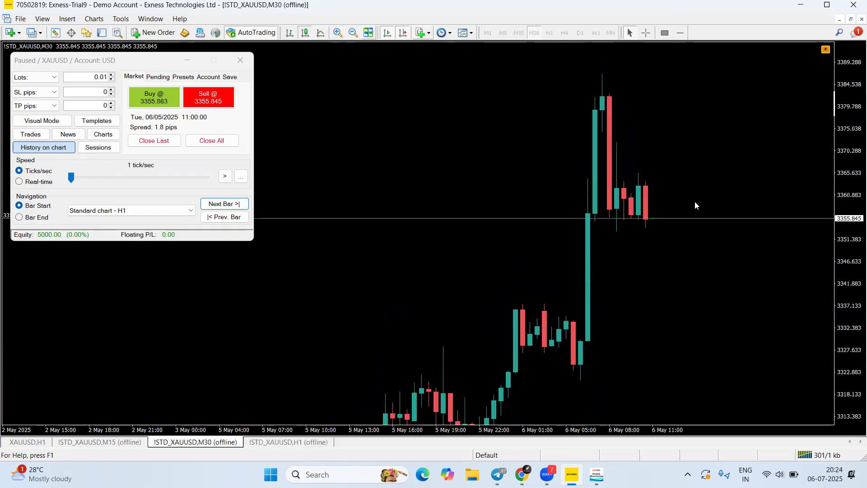
pyautogui.click(266, 443)
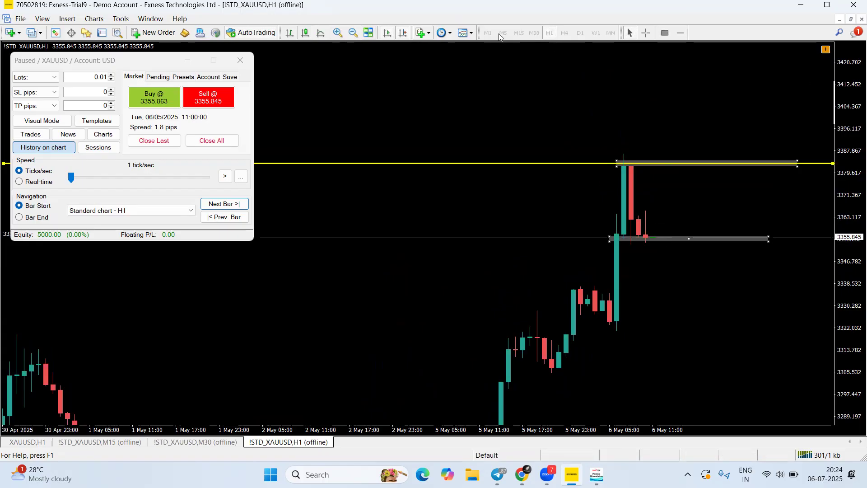
pyautogui.moveTo(771, 114); pyautogui.dragTo(822, 55)
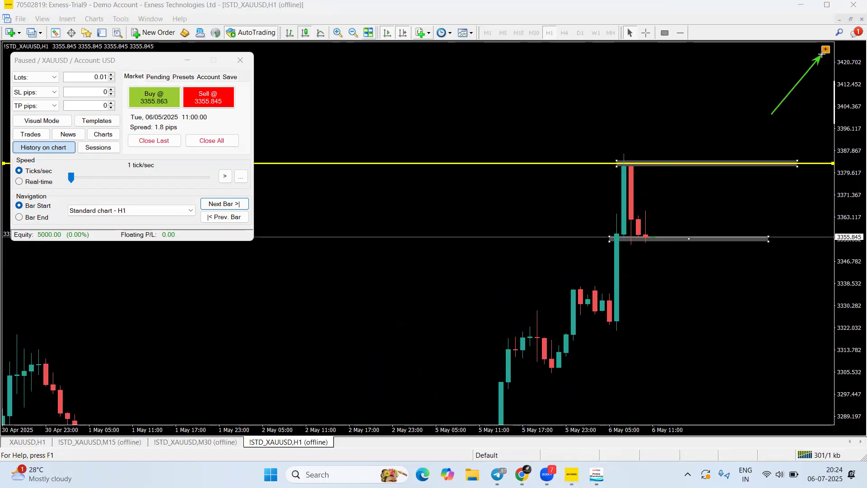
# Clone the H1 line and zones to the other charts with the Soft4FX Obj panel's Clone / Update Selected
pyautogui.press('Escape')
pyautogui.click(825, 49)
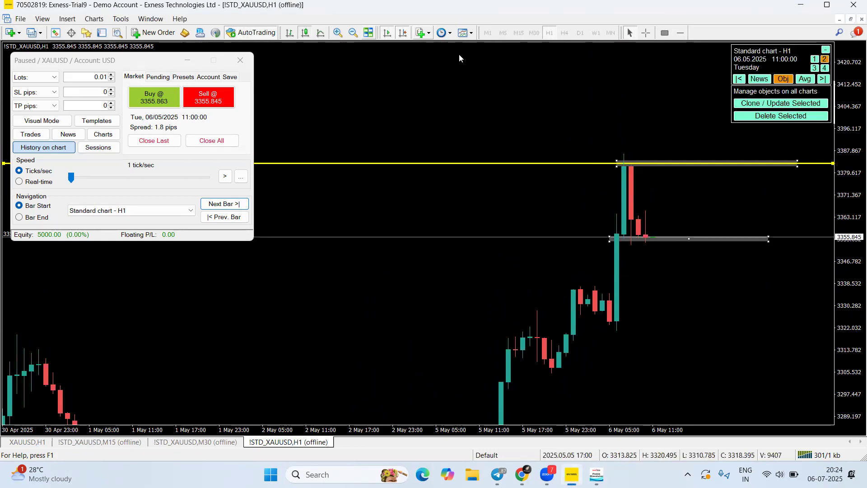
pyautogui.click(317, 38)
pyautogui.moveTo(673, 103)
pyautogui.mouseDown()
pyautogui.moveTo(813, 108)
pyautogui.moveTo(736, 104)
pyautogui.mouseUp()
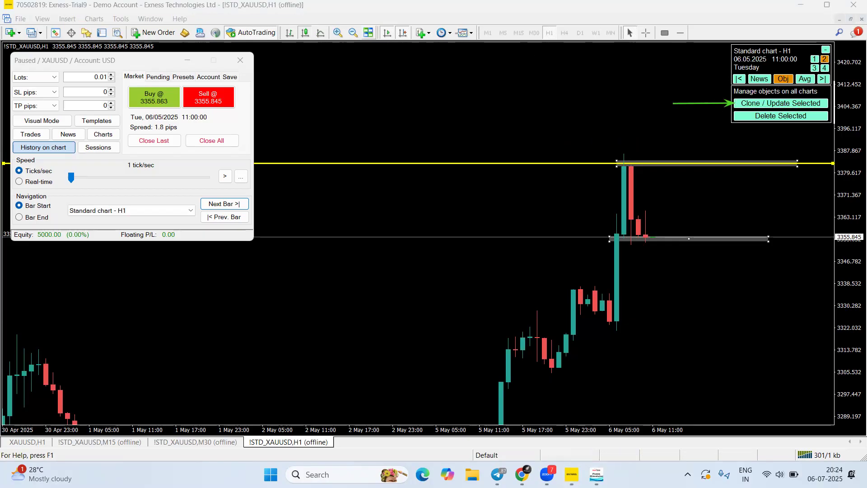
pyautogui.click(744, 105)
pyautogui.click(744, 105)
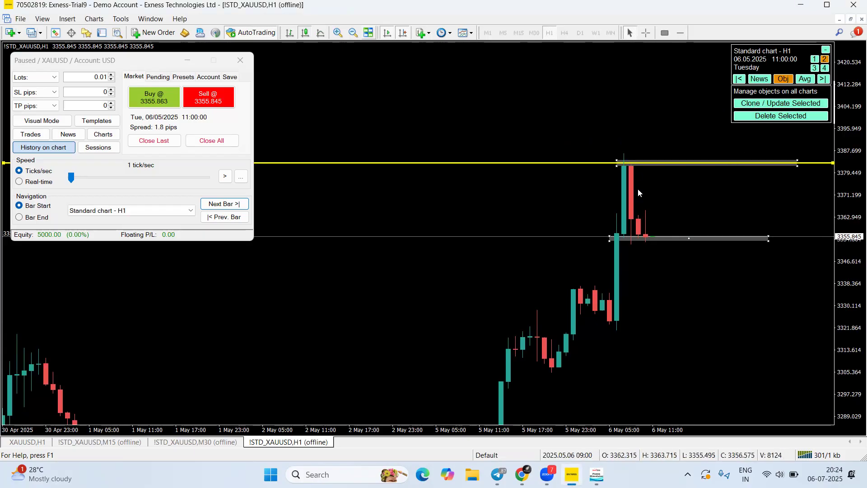
# Verify the copied levels on the M30 and M15 charts, fitting M15 into view, then return to H1
pyautogui.click(195, 442)
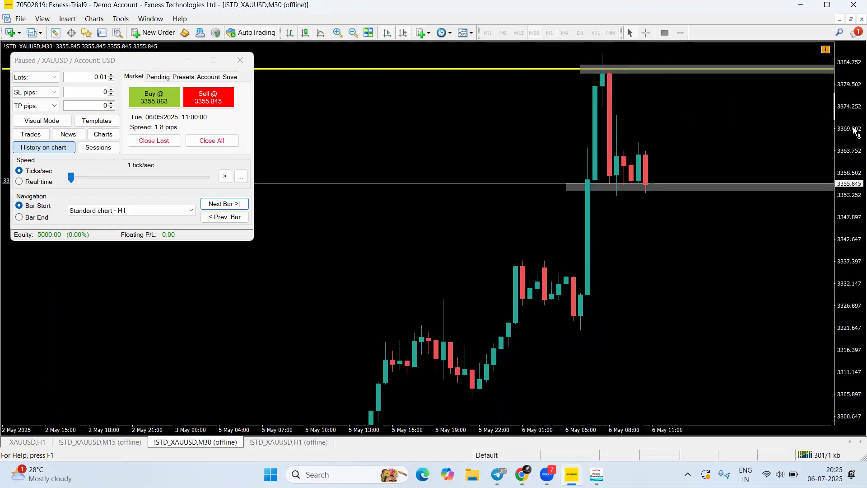
pyautogui.click(104, 443)
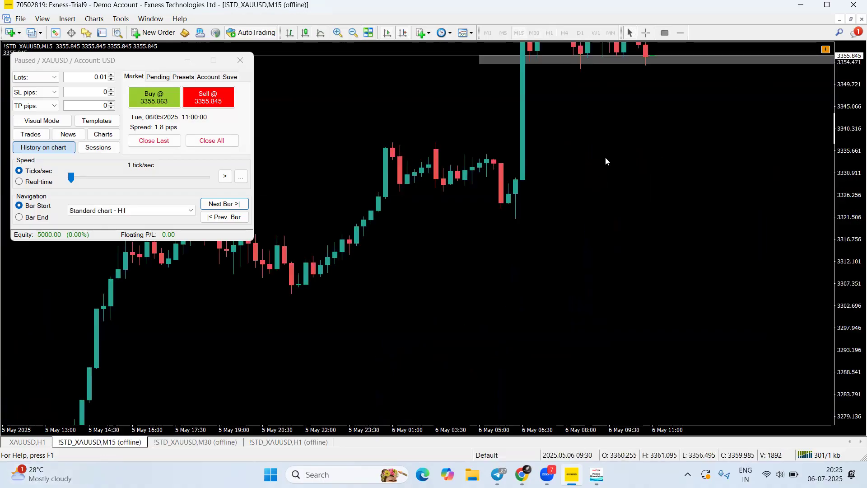
pyautogui.moveTo(852, 247); pyautogui.dragTo(852, 280)
pyautogui.moveTo(676, 200); pyautogui.dragTo(671, 267)
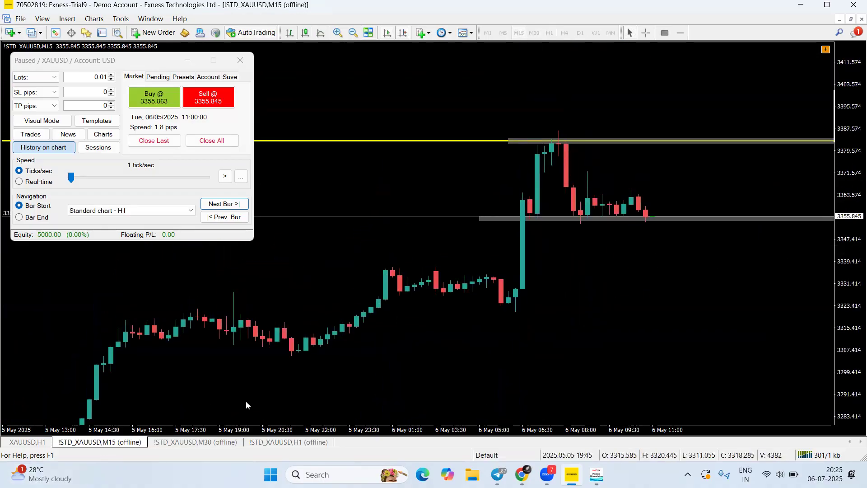
pyautogui.click(262, 443)
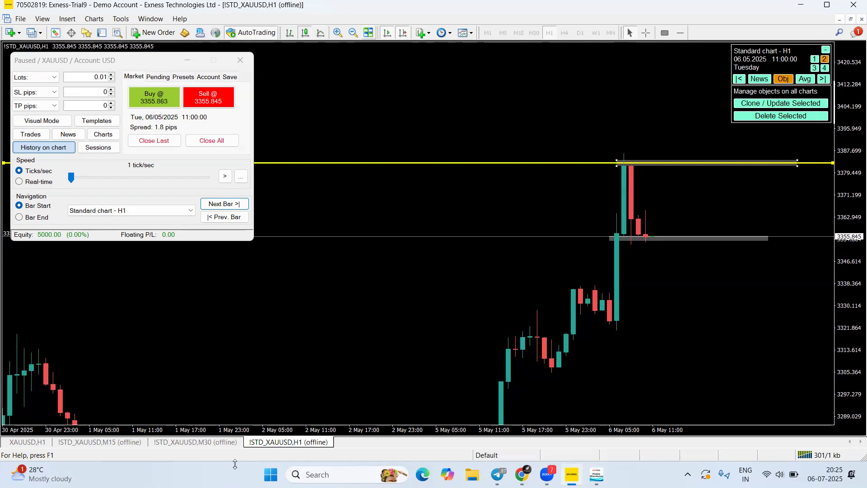
# On the M30 chart, select both grey zone rectangles and remove them with the Obj panel's Delete Selected
pyautogui.click(217, 442)
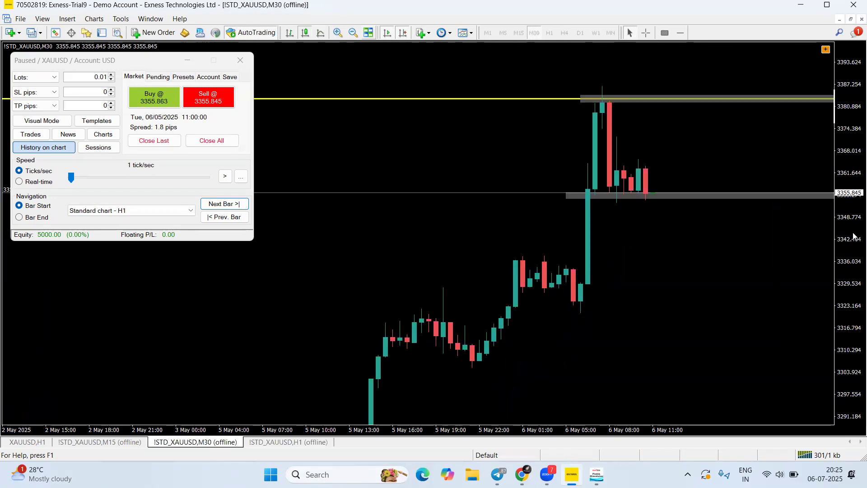
pyautogui.moveTo(851, 245); pyautogui.dragTo(847, 224)
pyautogui.moveTo(647, 148); pyautogui.dragTo(647, 171)
pyautogui.doubleClick(566, 215)
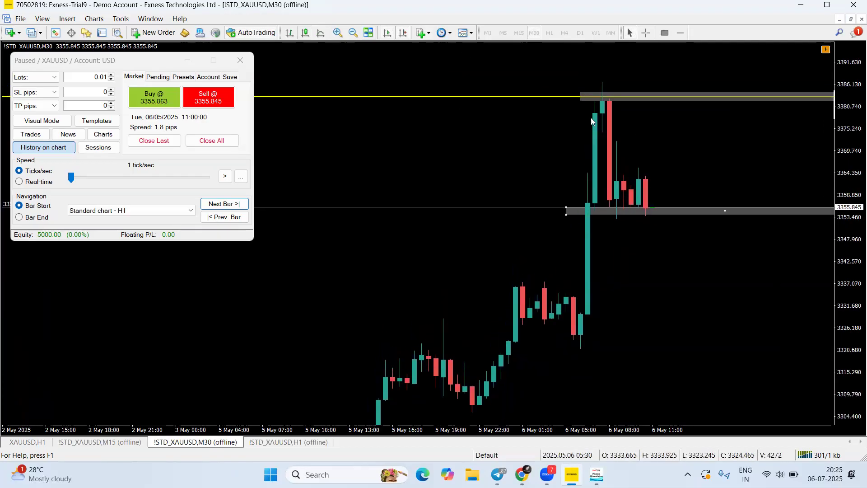
pyautogui.doubleClick(583, 99)
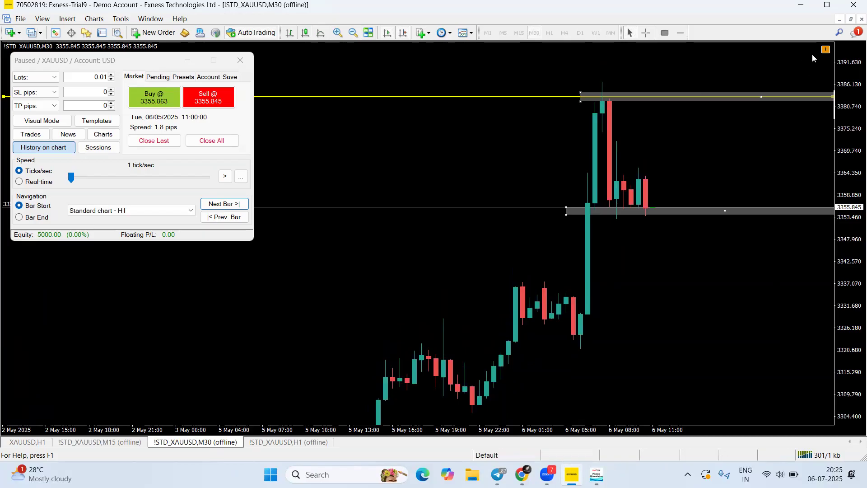
pyautogui.click(826, 49)
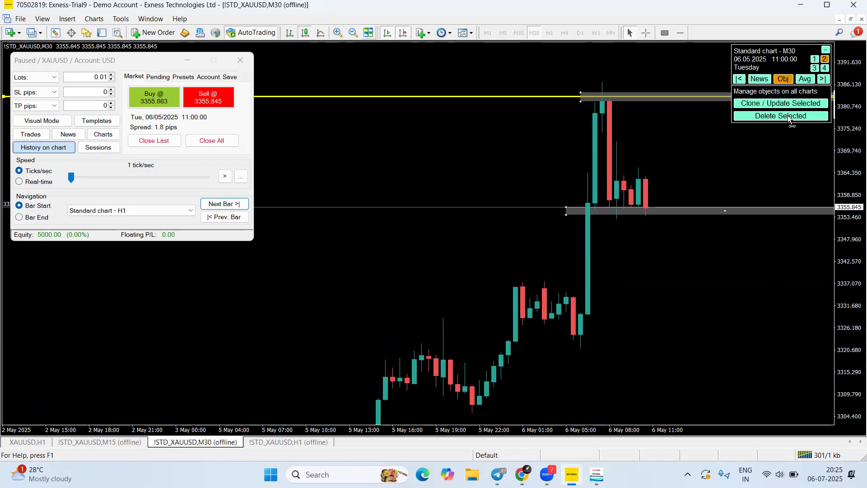
pyautogui.click(789, 116)
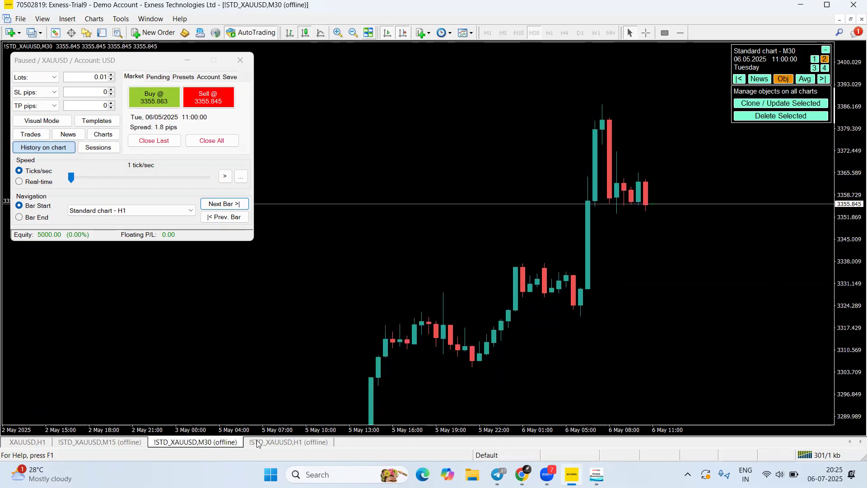
# Check the H1 chart, then return to M30 and rescale its price axis
pyautogui.click(299, 442)
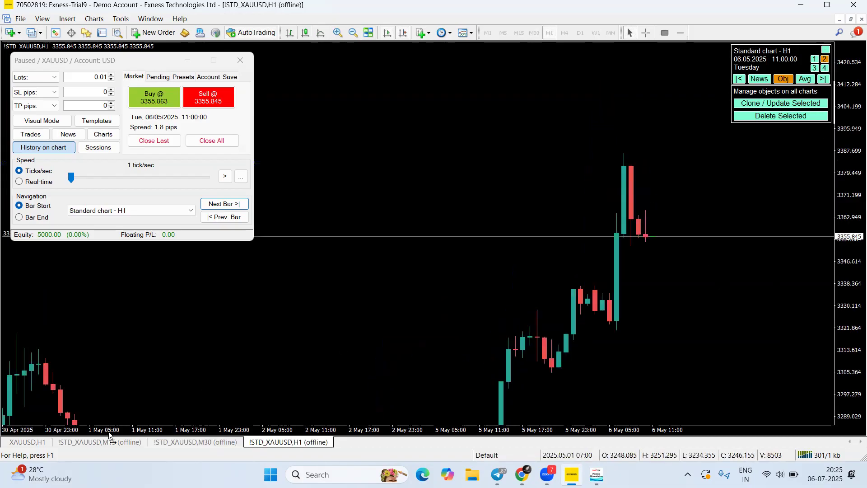
pyautogui.click(166, 443)
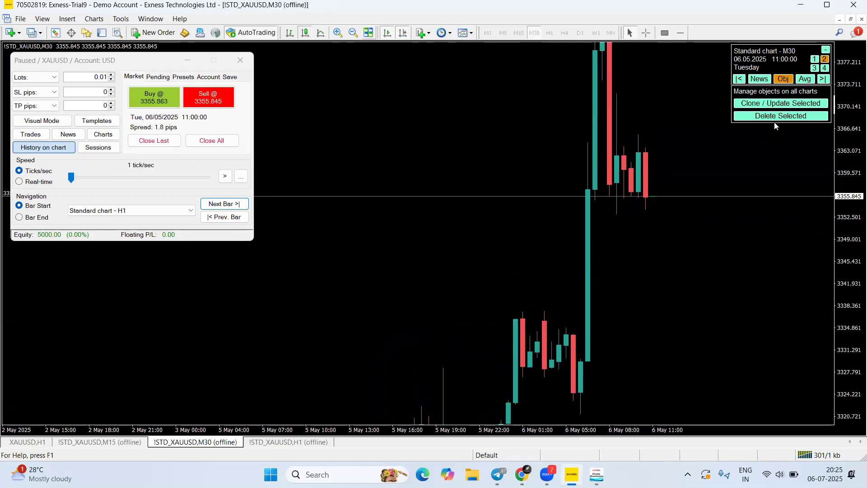
pyautogui.moveTo(841, 158); pyautogui.dragTo(811, 225)
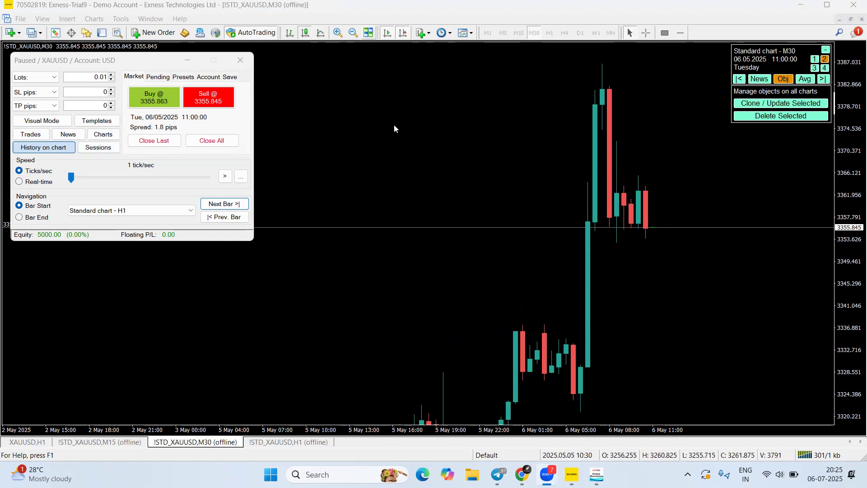
pyautogui.moveTo(853, 183)
pyautogui.mouseDown()
pyautogui.moveTo(852, 198)
pyautogui.moveTo(842, 194)
pyautogui.mouseUp()
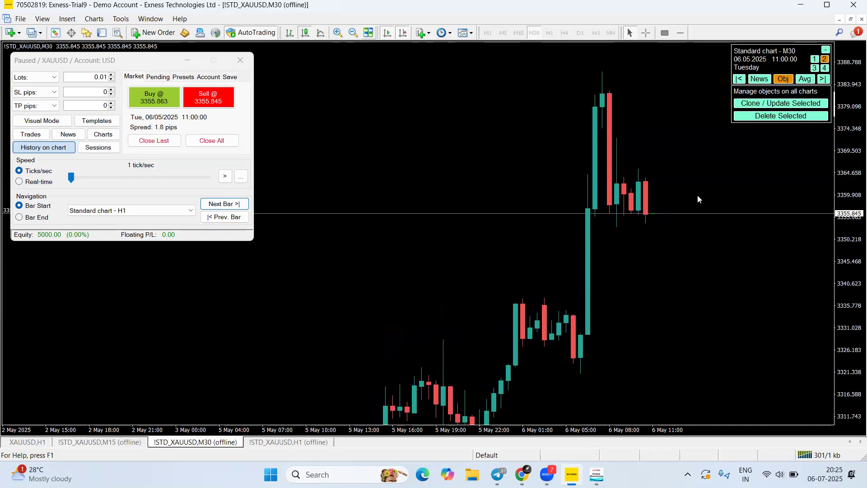
# Open the economic news calendar and hide Low and Medium impact events
pyautogui.click(346, 35)
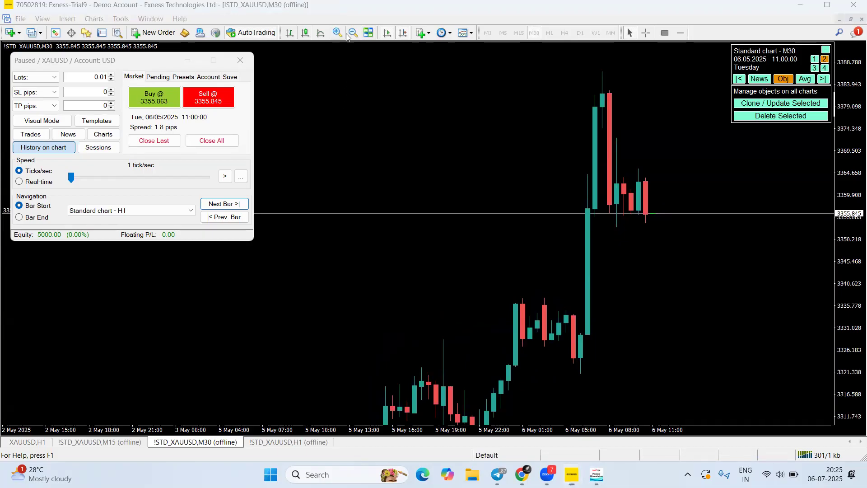
pyautogui.moveTo(55, 179); pyautogui.dragTo(68, 136)
pyautogui.moveTo(87, 183); pyautogui.dragTo(70, 136)
pyautogui.moveTo(51, 92); pyautogui.dragTo(72, 126)
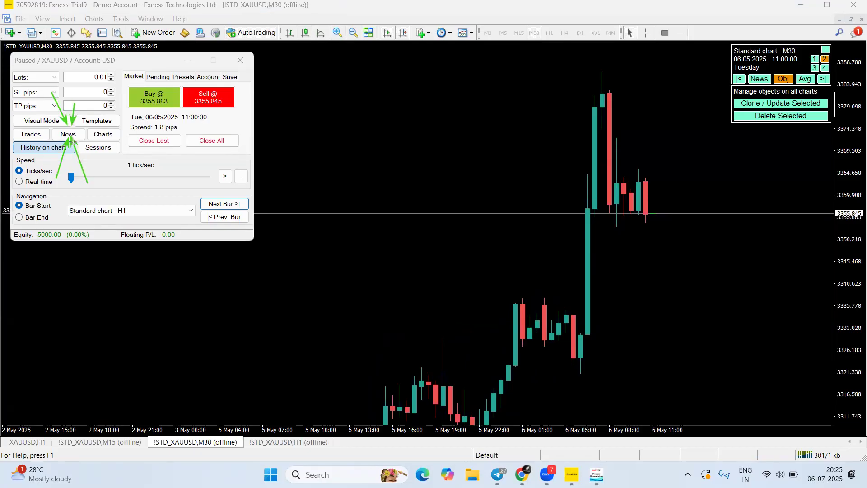
pyautogui.moveTo(85, 143); pyautogui.dragTo(71, 139)
pyautogui.press('Escape')
pyautogui.click(67, 133)
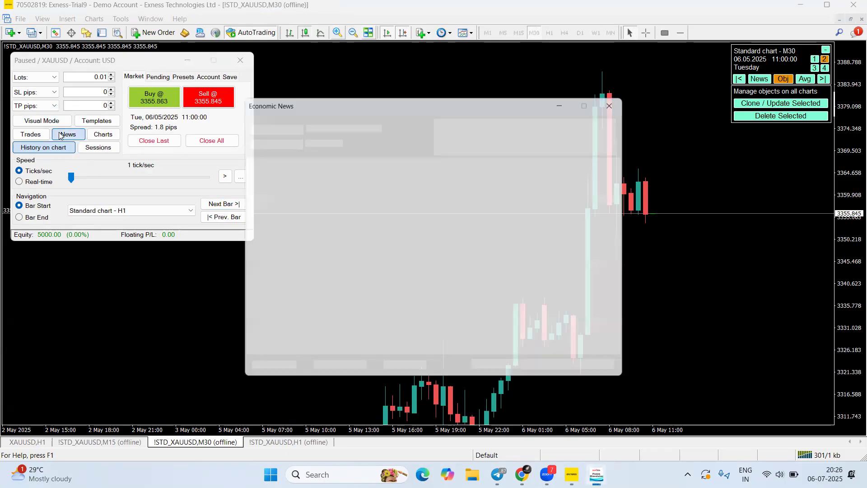
pyautogui.moveTo(370, 96); pyautogui.dragTo(427, 88)
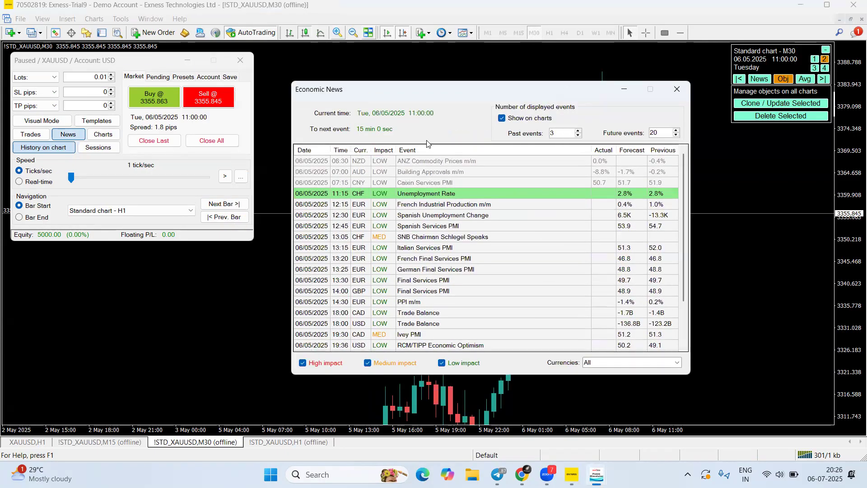
pyautogui.click(443, 363)
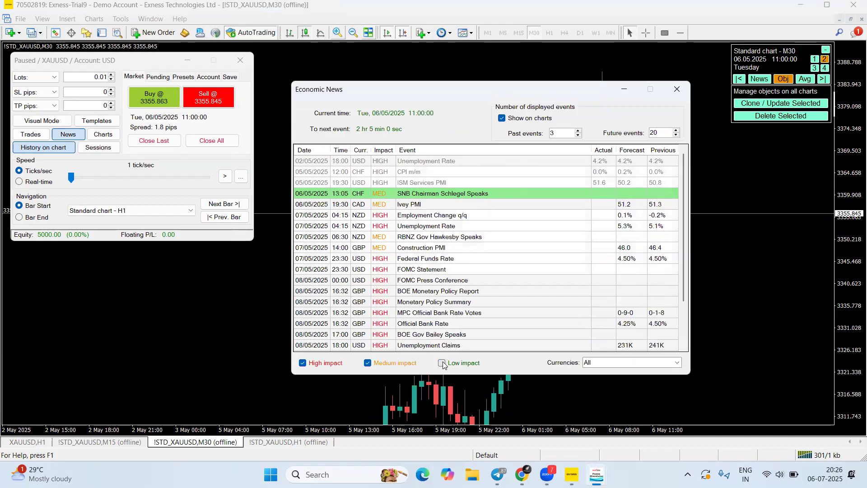
pyautogui.click(368, 363)
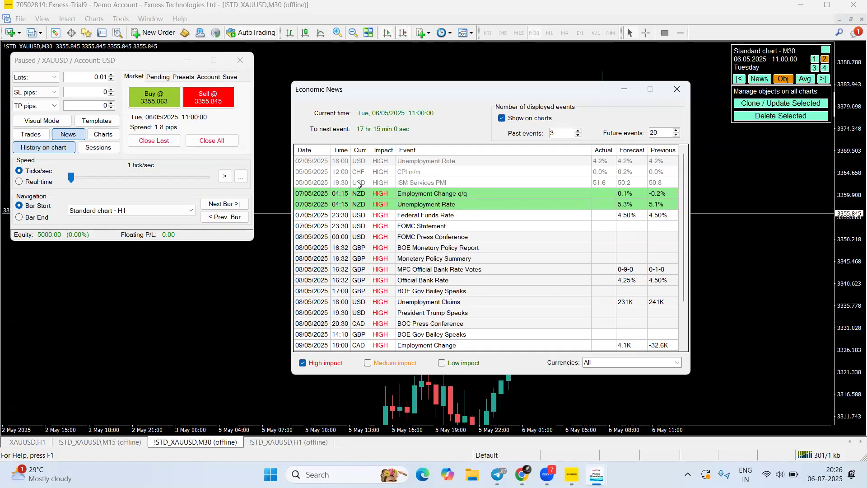
# Review the high-impact news events for the simulated date, then close the news window
pyautogui.hotkey('ctrl', '2')
pyautogui.moveTo(272, 157)
pyautogui.mouseDown()
pyautogui.moveTo(290, 195)
pyautogui.moveTo(301, 181)
pyautogui.moveTo(189, 175)
pyautogui.moveTo(98, 75)
pyautogui.moveTo(215, 231)
pyautogui.moveTo(312, 210)
pyautogui.moveTo(301, 220)
pyautogui.moveTo(425, 219)
pyautogui.moveTo(316, 221)
pyautogui.moveTo(335, 213)
pyautogui.moveTo(334, 316)
pyautogui.moveTo(376, 234)
pyautogui.moveTo(346, 231)
pyautogui.mouseUp()
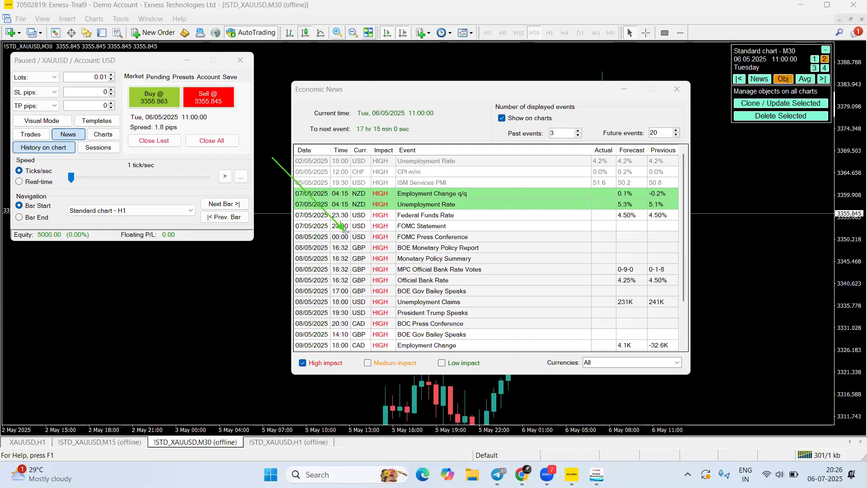
pyautogui.moveTo(346, 232); pyautogui.dragTo(344, 234)
pyautogui.moveTo(344, 233); pyautogui.dragTo(348, 221)
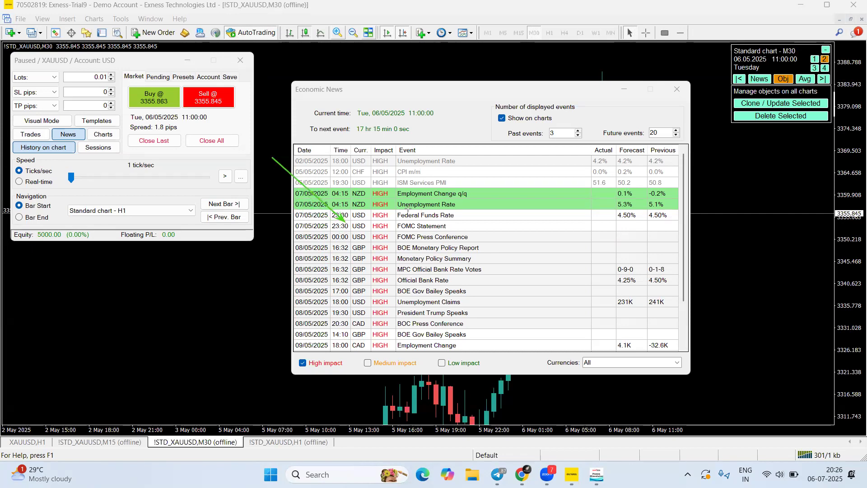
pyautogui.click(485, 50)
pyautogui.moveTo(251, 285); pyautogui.dragTo(331, 258)
pyautogui.moveTo(244, 300); pyautogui.dragTo(334, 274)
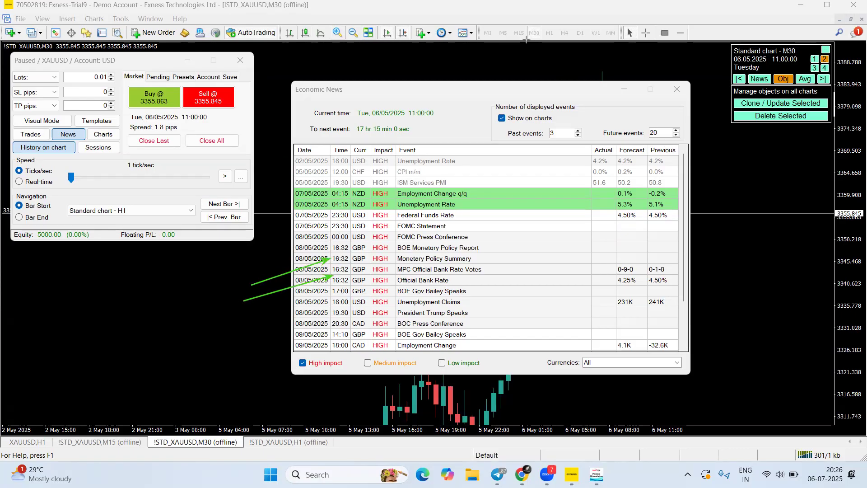
pyautogui.click(675, 87)
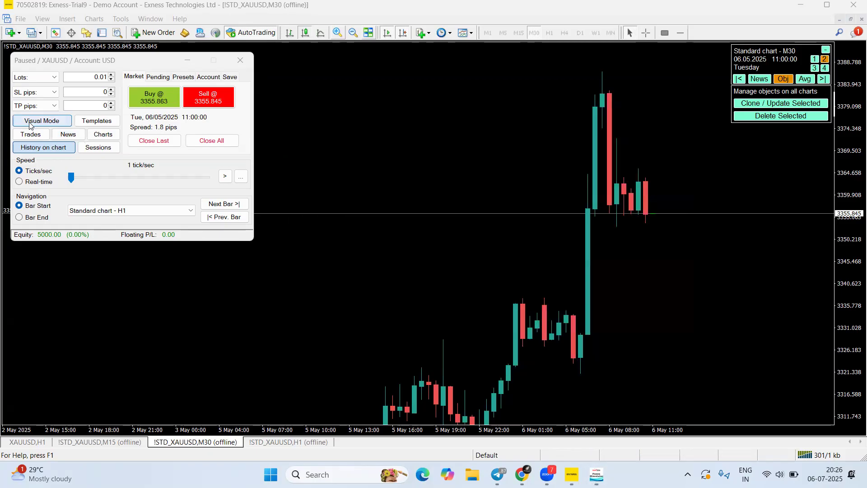
# Rescale the chart's price axis and bring up the browser's Forex Simulator pricing page
pyautogui.moveTo(854, 287); pyautogui.dragTo(847, 255)
pyautogui.moveTo(852, 220); pyautogui.dragTo(853, 276)
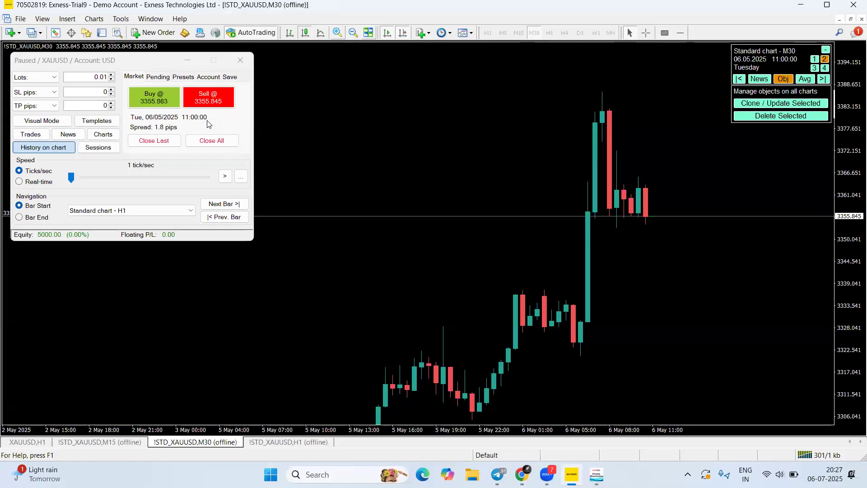
pyautogui.click(522, 474)
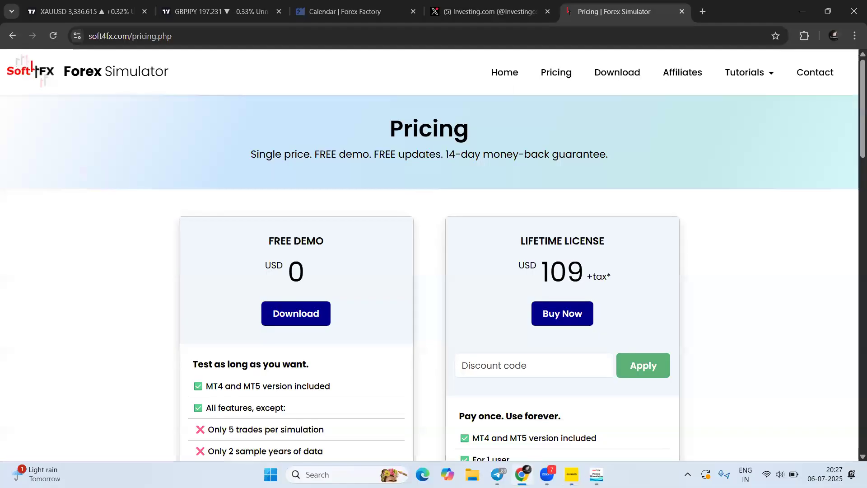
# Jump the TradingView XAUUSD chart to 6 May 2025, matching MetaTrader's simulation date
pyautogui.hotkey('ctrl', '1')
pyautogui.click(200, 426)
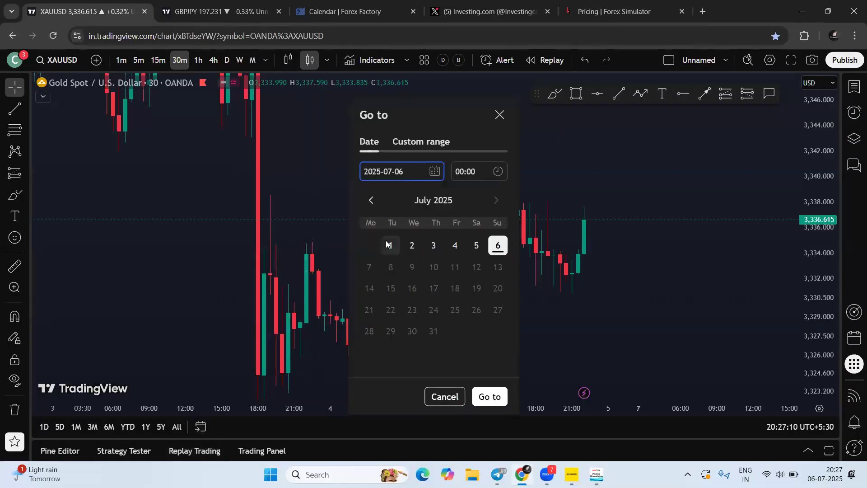
pyautogui.click(376, 207)
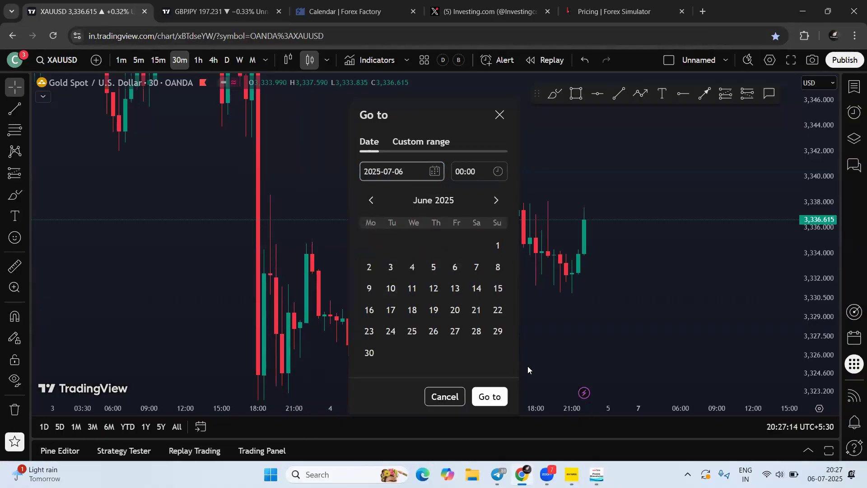
pyautogui.click(572, 475)
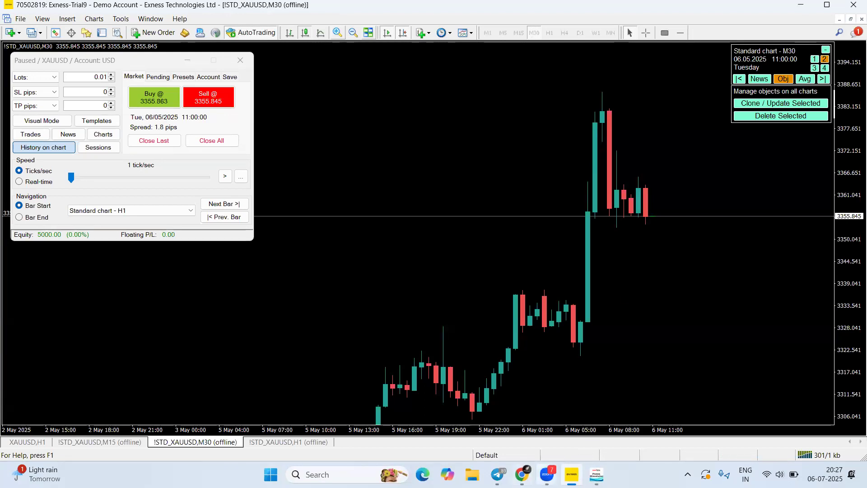
pyautogui.click(521, 475)
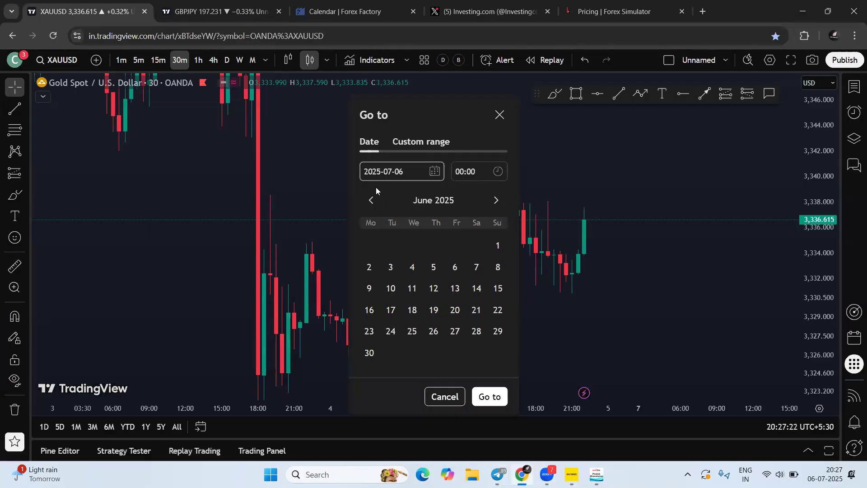
pyautogui.click(371, 200)
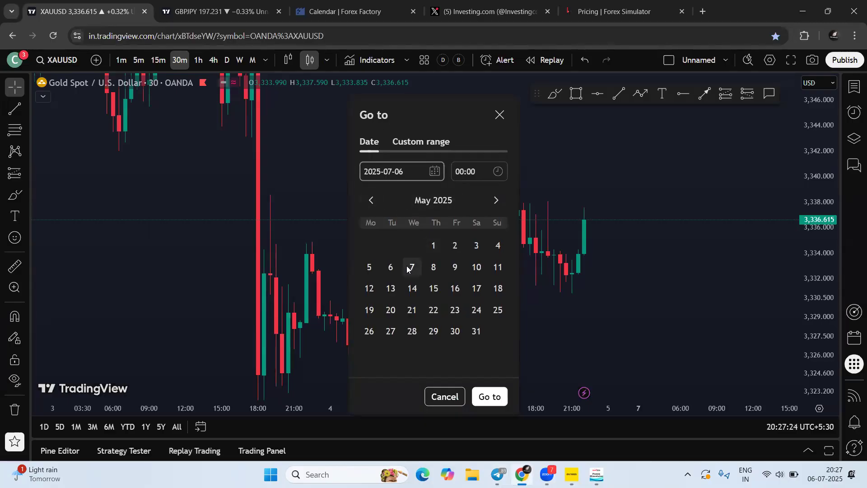
pyautogui.click(572, 474)
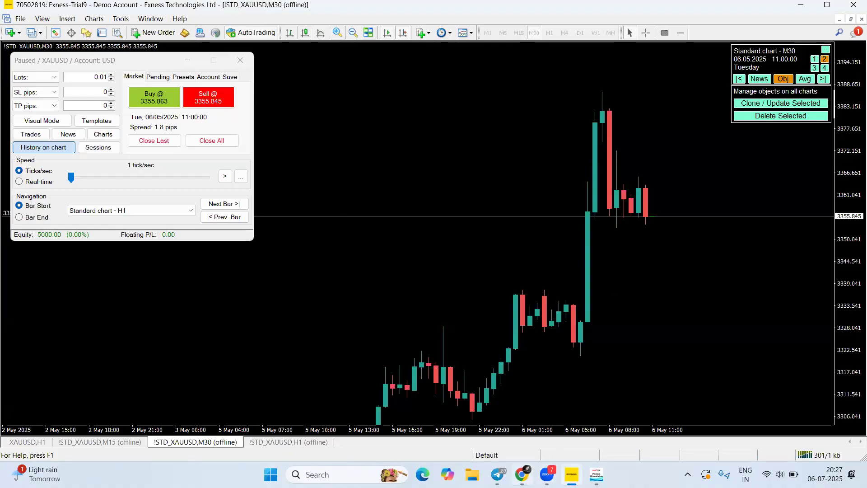
pyautogui.click(522, 474)
pyautogui.click(391, 267)
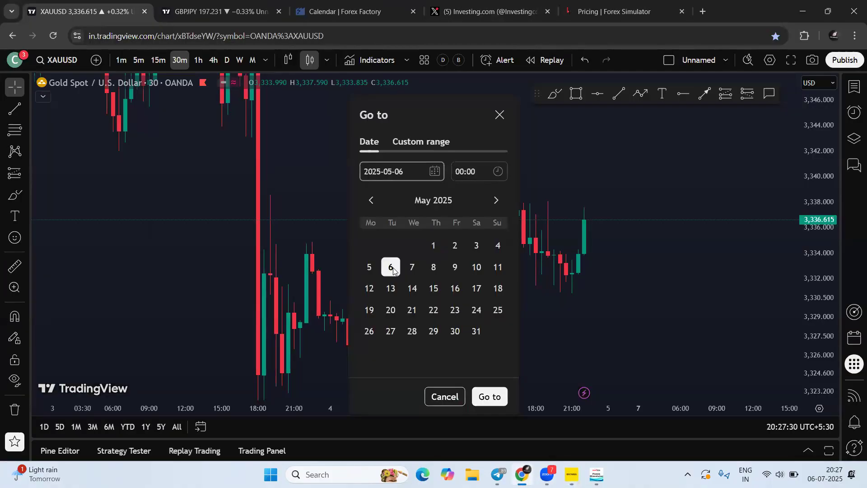
pyautogui.press('Return')
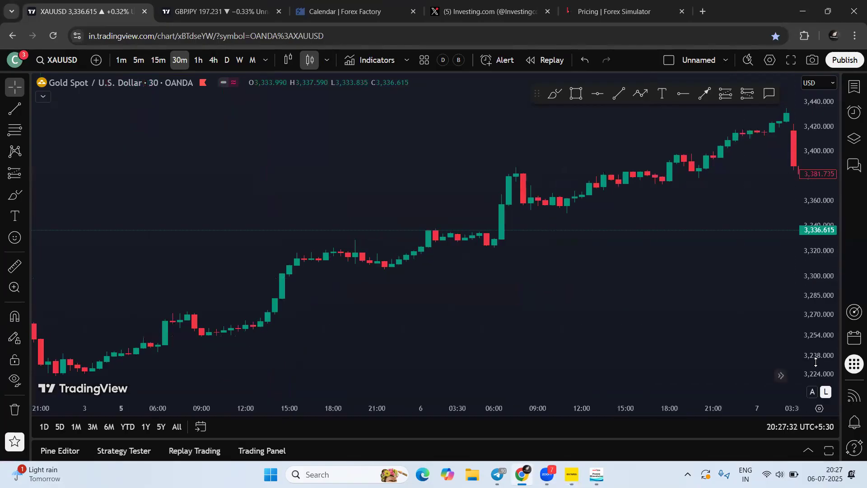
# Draw three green arrows at the 11:00 candle low near 3356, then return to MetaTrader 4
pyautogui.scroll(5, 649, 273)
pyautogui.scroll(1, 652, 234)
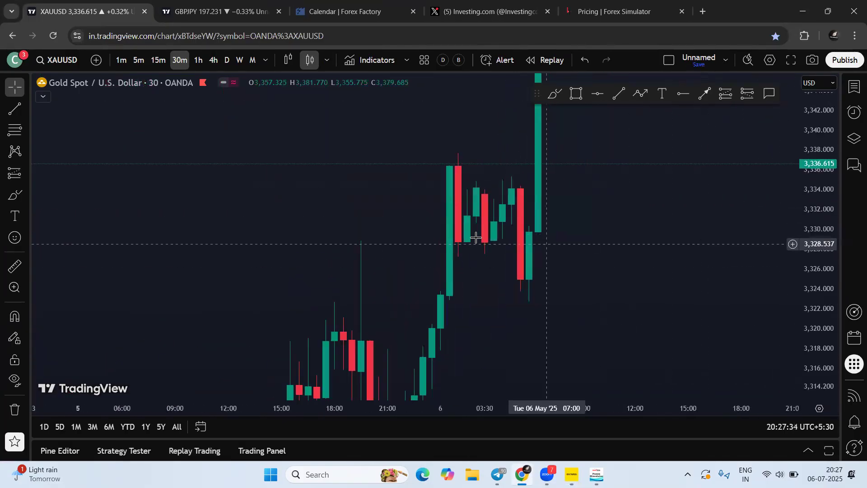
pyautogui.scroll(2, 537, 316)
pyautogui.moveTo(599, 277); pyautogui.dragTo(524, 347)
pyautogui.moveTo(832, 170); pyautogui.dragTo(811, 267)
pyautogui.moveTo(656, 184); pyautogui.dragTo(605, 219)
pyautogui.moveTo(830, 175); pyautogui.dragTo(825, 221)
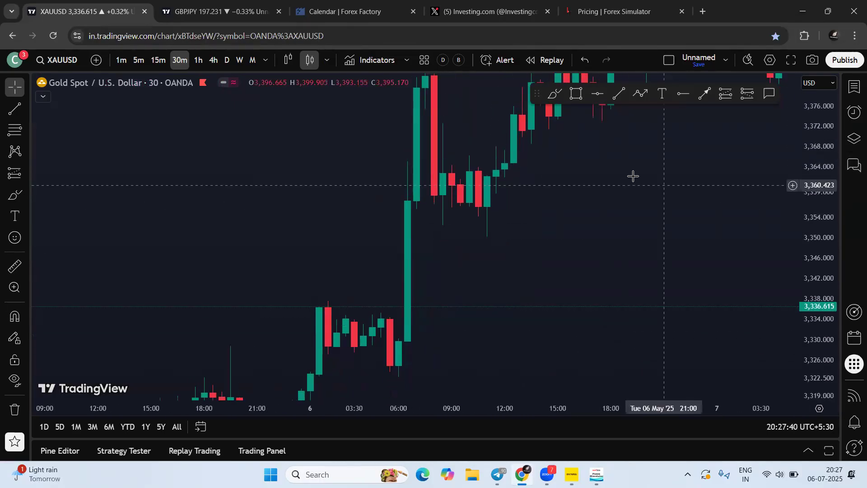
pyautogui.moveTo(628, 217); pyautogui.dragTo(625, 228)
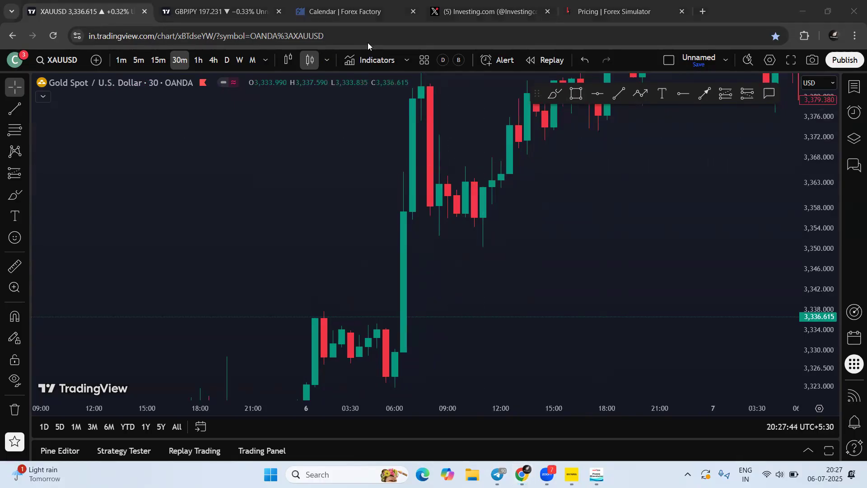
pyautogui.moveTo(569, 247); pyautogui.dragTo(495, 219)
pyautogui.moveTo(445, 270); pyautogui.dragTo(482, 223)
pyautogui.moveTo(512, 272); pyautogui.dragTo(487, 221)
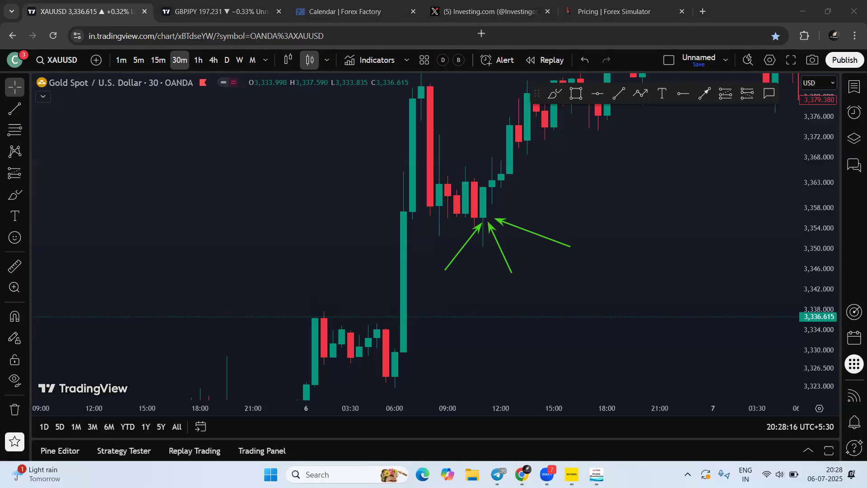
pyautogui.hotkey('alt', 'Tab')
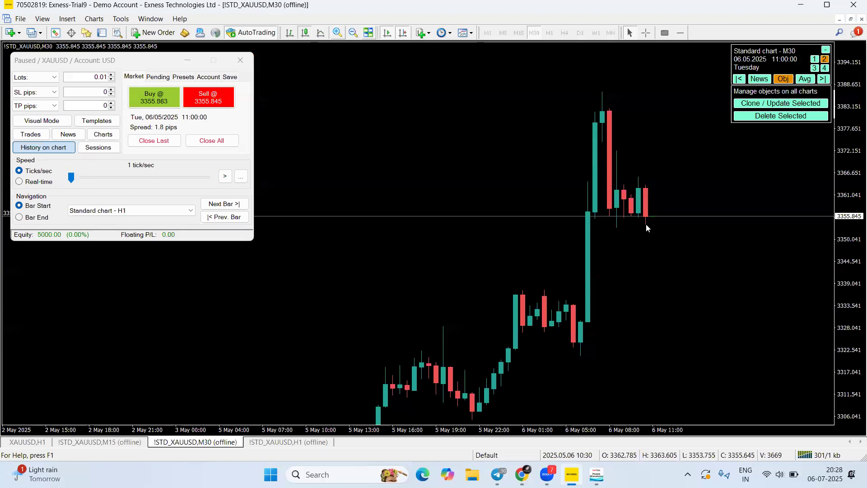
# Run the replay forward at 218 ticks/sec, then pause it at 12:00
pyautogui.click(225, 176)
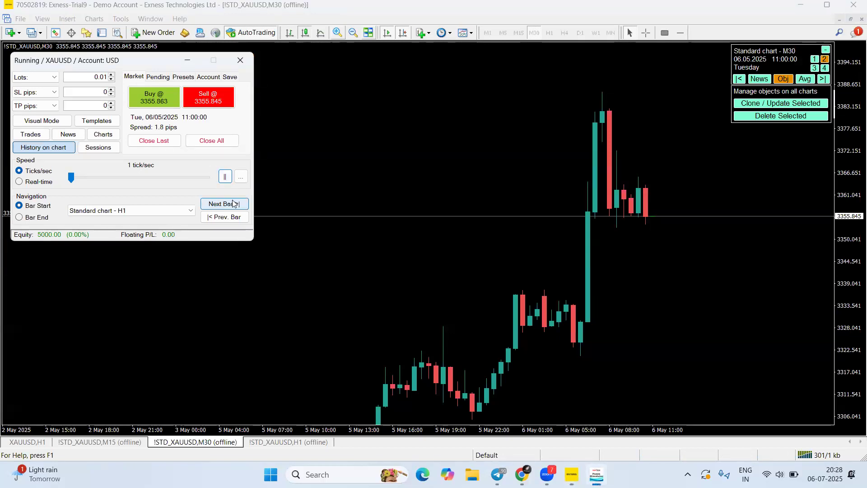
pyautogui.click(224, 204)
pyautogui.click(225, 176)
pyautogui.click(225, 177)
pyautogui.click(225, 176)
pyautogui.click(225, 177)
pyautogui.moveTo(73, 181); pyautogui.dragTo(120, 181)
pyautogui.click(225, 176)
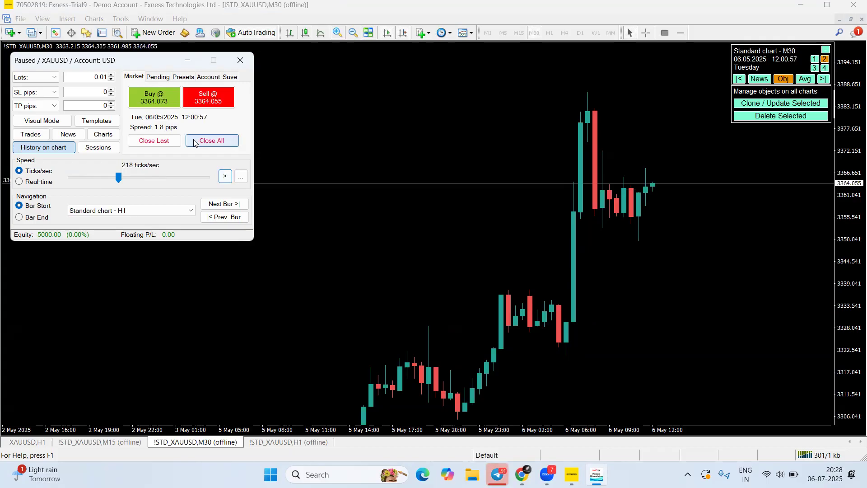
# Sketch arrows showing the expected rise on the chart, then clear them
pyautogui.moveTo(685, 253)
pyautogui.mouseDown()
pyautogui.moveTo(659, 193)
pyautogui.moveTo(651, 208)
pyautogui.mouseUp()
pyautogui.moveTo(568, 285)
pyautogui.mouseDown()
pyautogui.moveTo(632, 233)
pyautogui.moveTo(641, 211)
pyautogui.moveTo(637, 235)
pyautogui.moveTo(635, 224)
pyautogui.mouseUp()
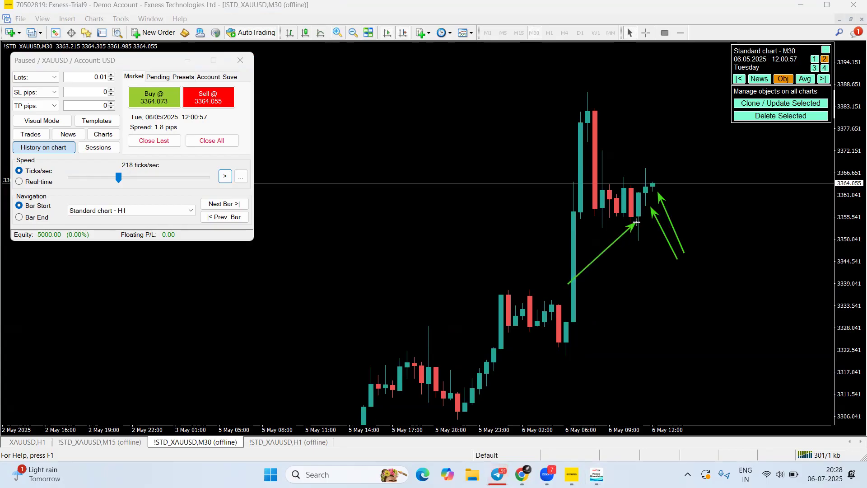
pyautogui.moveTo(651, 158); pyautogui.dragTo(668, 170)
pyautogui.moveTo(668, 170); pyautogui.dragTo(705, 134)
pyautogui.moveTo(709, 186)
pyautogui.mouseDown()
pyautogui.moveTo(719, 200)
pyautogui.moveTo(767, 151)
pyautogui.mouseUp()
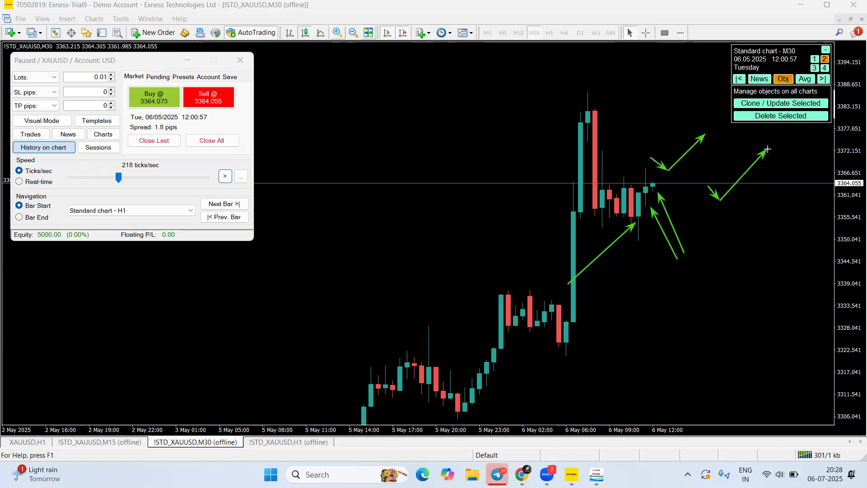
pyautogui.moveTo(328, 142)
pyautogui.mouseDown()
pyautogui.moveTo(212, 118)
pyautogui.moveTo(222, 121)
pyautogui.moveTo(110, 160)
pyautogui.moveTo(224, 121)
pyautogui.moveTo(203, 121)
pyautogui.moveTo(446, 104)
pyautogui.mouseUp()
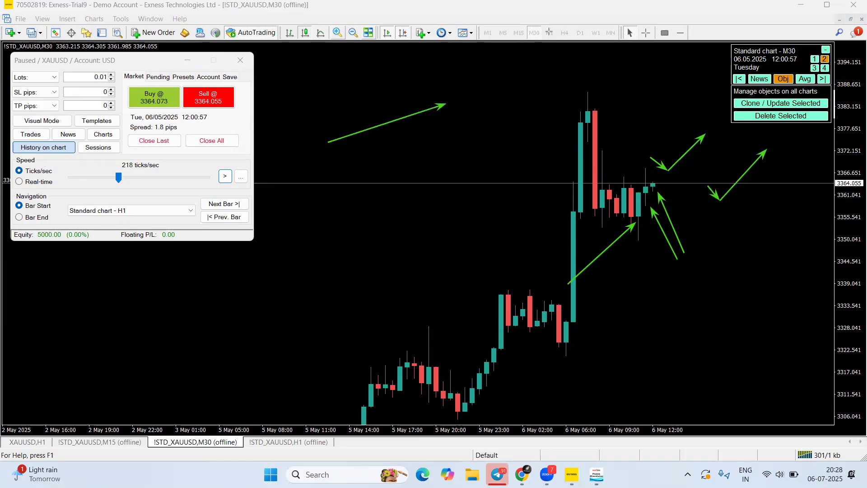
pyautogui.press('Escape')
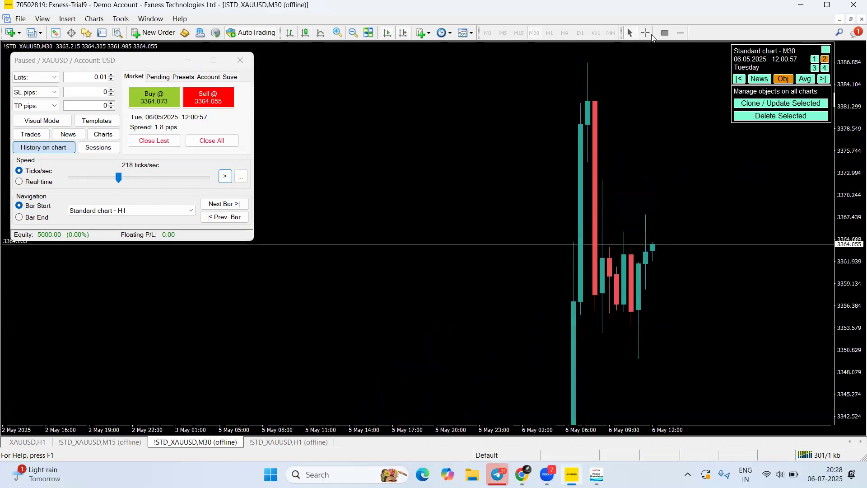
# Draw a grey rectangle marking the current price zone around 3362–3364
pyautogui.click(665, 33)
pyautogui.moveTo(573, 246); pyautogui.dragTo(783, 254)
pyautogui.doubleClick(780, 253)
pyautogui.moveTo(848, 303); pyautogui.dragTo(849, 312)
pyautogui.moveTo(790, 285); pyautogui.dragTo(683, 218)
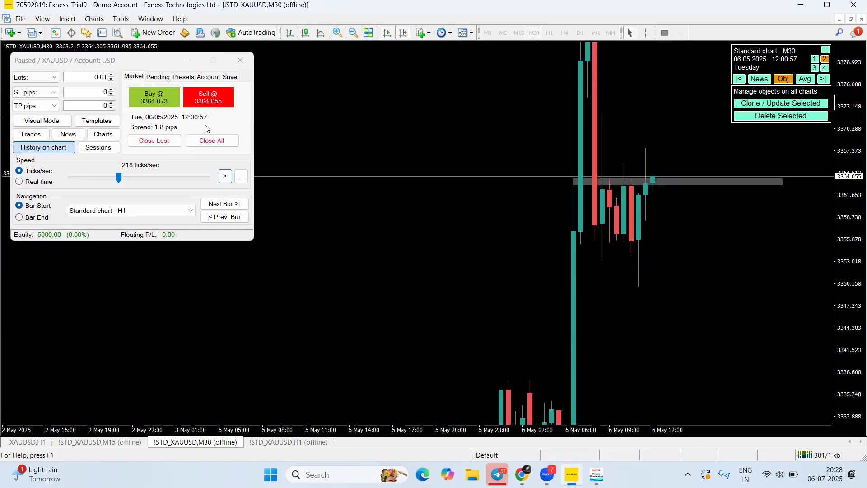
# Switch position sizing from Lots to Risk % at 2.00 and enable Visual Mode
pyautogui.click(49, 79)
pyautogui.click(92, 77)
pyautogui.moveTo(92, 77); pyautogui.dragTo(109, 77)
pyautogui.click(76, 77)
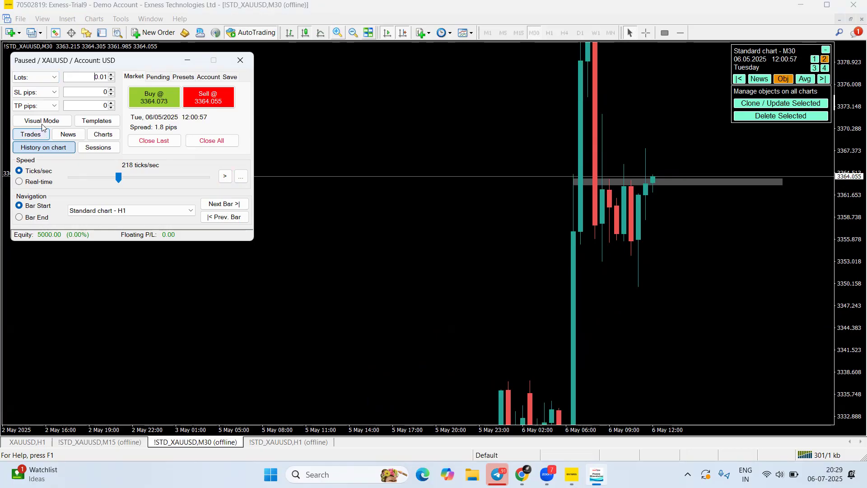
pyautogui.click(39, 78)
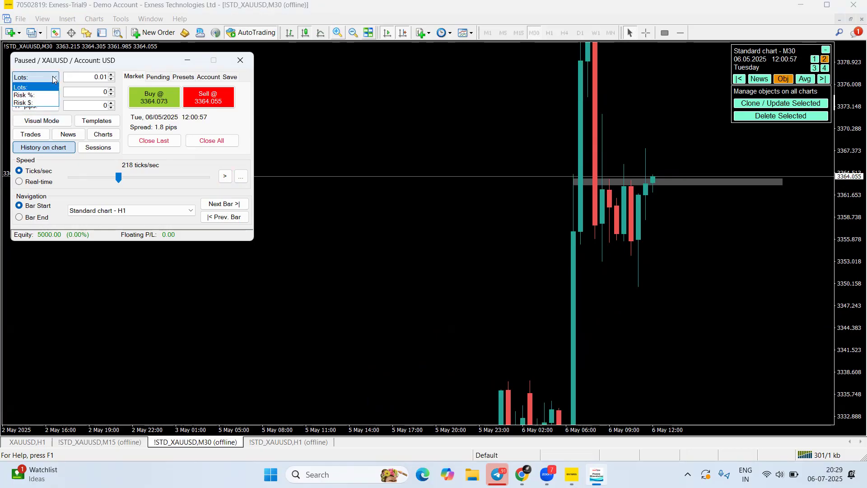
pyautogui.click(38, 96)
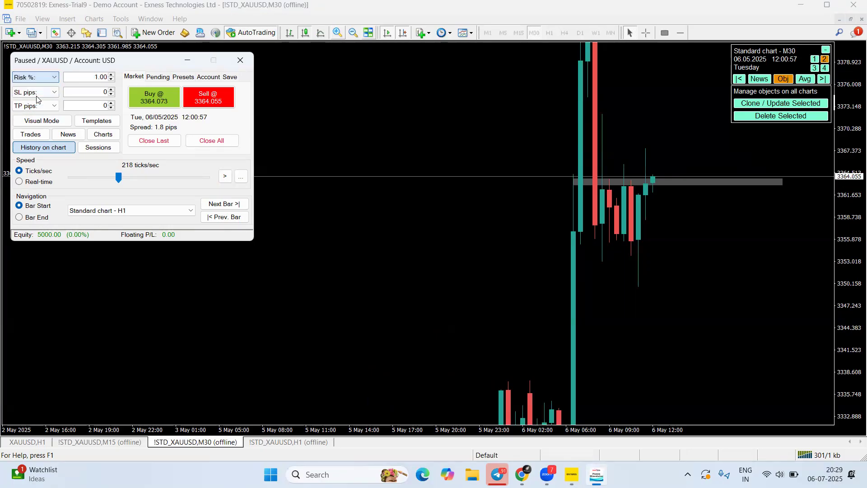
pyautogui.moveTo(70, 69); pyautogui.dragTo(104, 73)
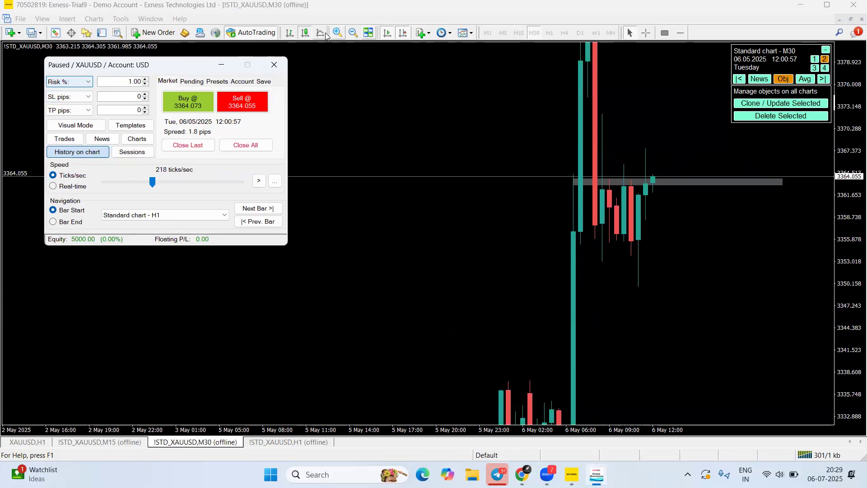
pyautogui.click(127, 79)
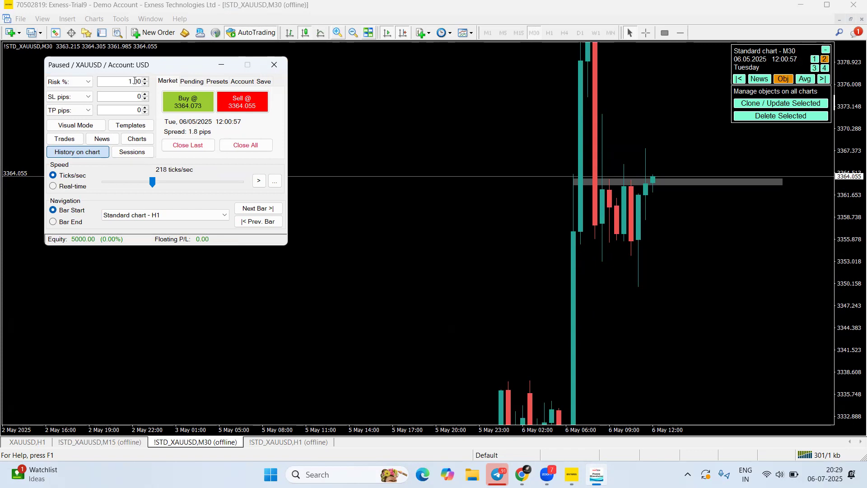
pyautogui.press('BackSpace')
pyautogui.press('BackSpace')
pyautogui.click(81, 129)
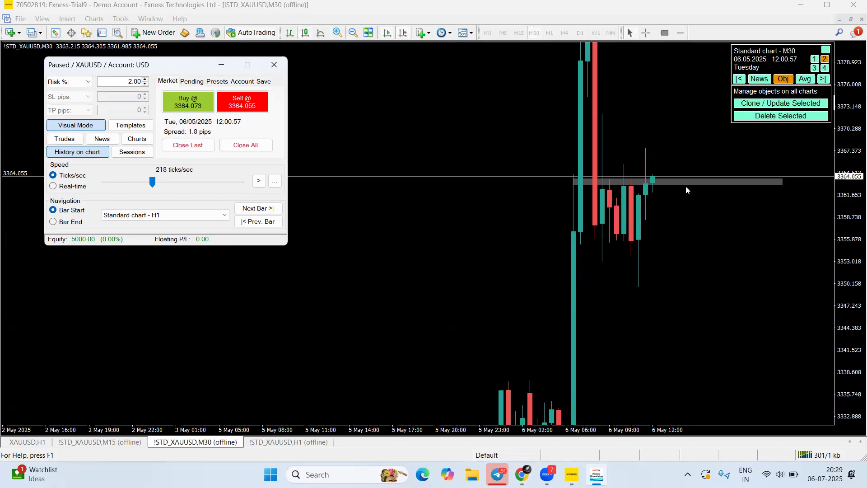
# Place a buy with stop loss at 3360.286 and take profit at 3372.131, and accept it
pyautogui.click(188, 100)
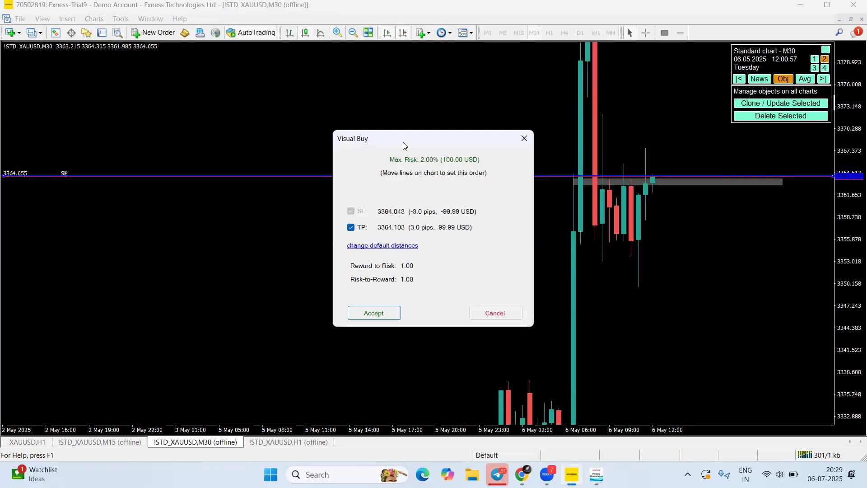
pyautogui.moveTo(403, 141); pyautogui.dragTo(192, 122)
pyautogui.moveTo(671, 177); pyautogui.dragTo(665, 139)
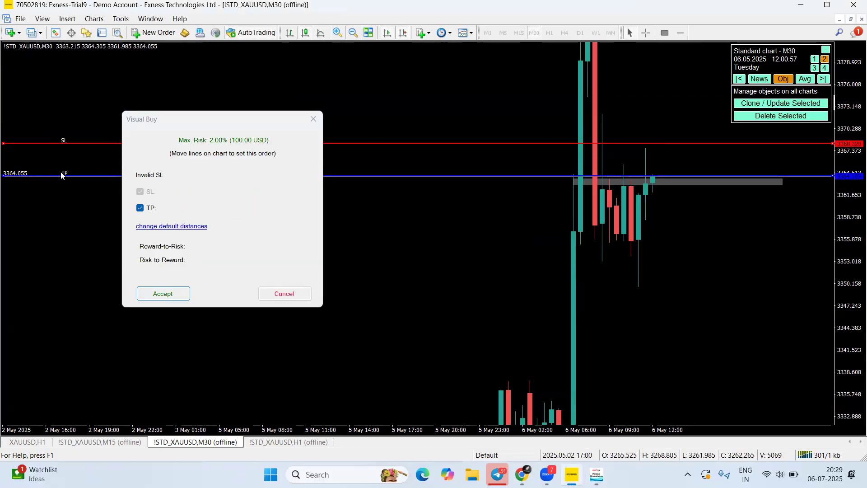
pyautogui.moveTo(646, 144); pyautogui.dragTo(665, 205)
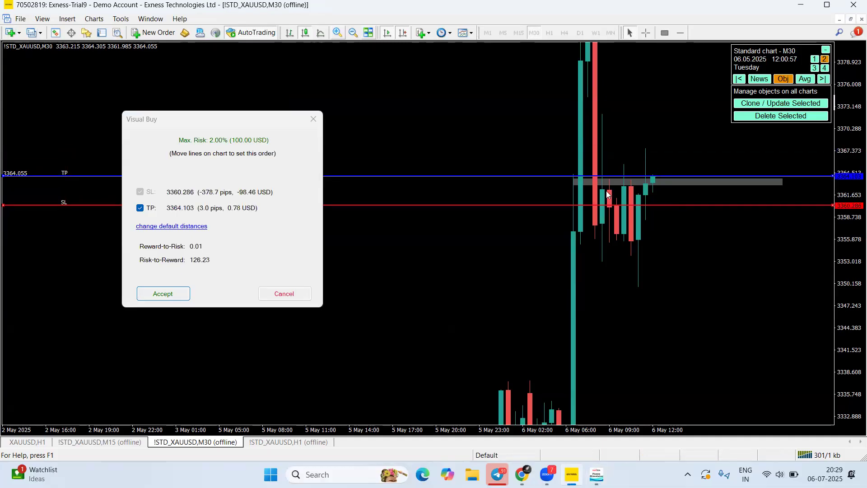
pyautogui.moveTo(526, 175); pyautogui.dragTo(536, 114)
pyautogui.click(826, 50)
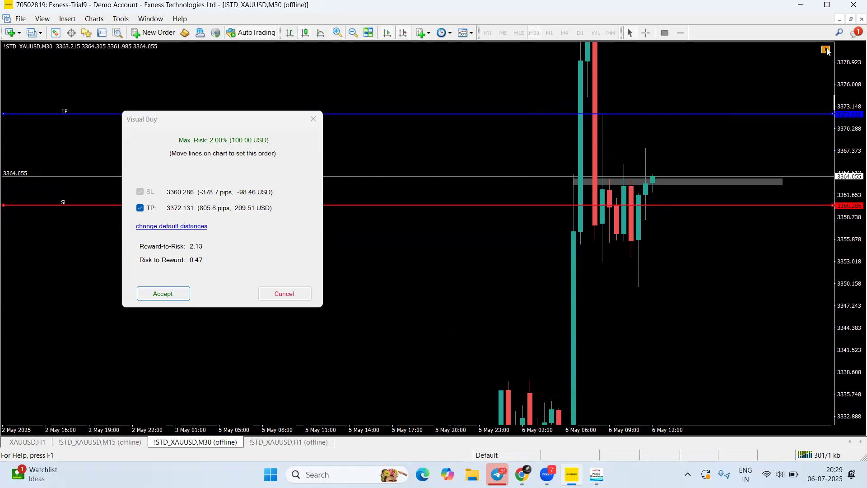
pyautogui.click(156, 298)
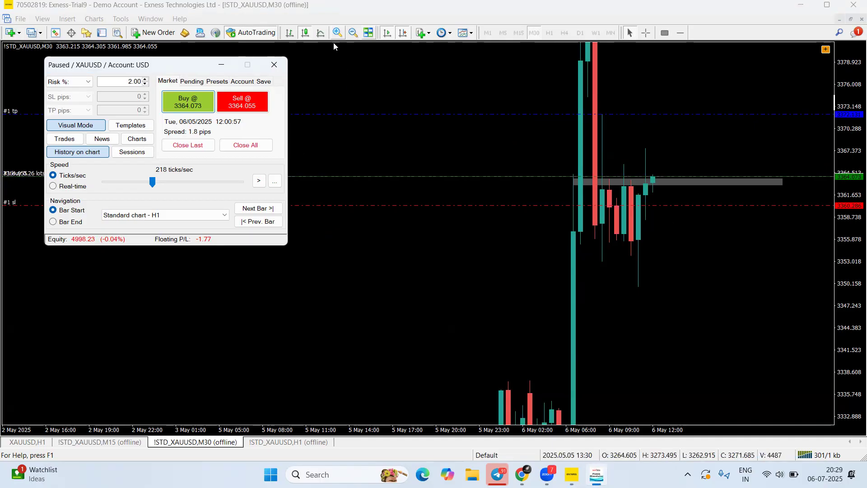
# Bring the Speed slider down to 29 ticks/sec and shift the simulator panel right
pyautogui.moveTo(125, 331)
pyautogui.mouseDown()
pyautogui.moveTo(200, 244)
pyautogui.moveTo(81, 247)
pyautogui.moveTo(131, 238)
pyautogui.moveTo(111, 235)
pyautogui.mouseUp()
pyautogui.hotkey('ctrl', 'z')
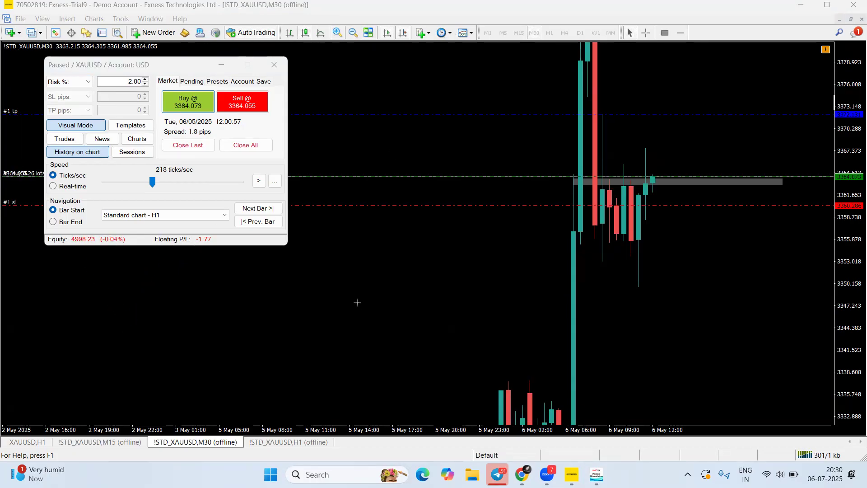
pyautogui.moveTo(154, 182); pyautogui.dragTo(139, 187)
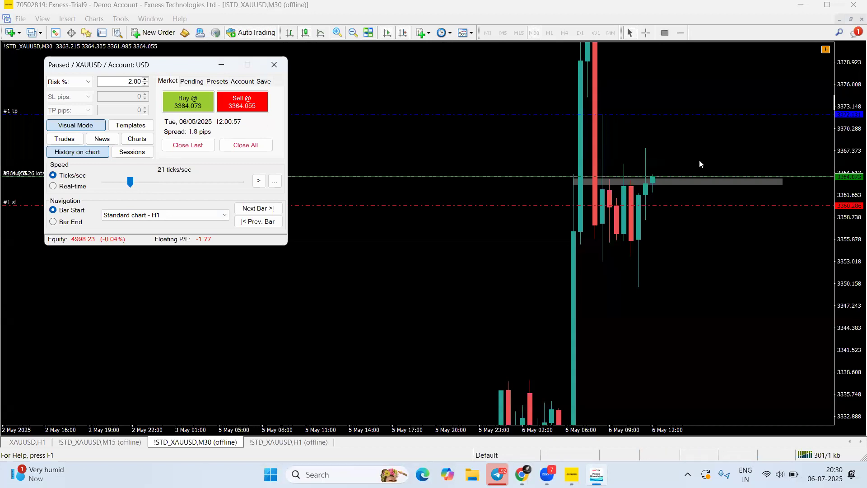
pyautogui.moveTo(130, 181); pyautogui.dragTo(146, 181)
pyautogui.moveTo(150, 181); pyautogui.dragTo(137, 182)
pyautogui.moveTo(137, 183)
pyautogui.mouseDown()
pyautogui.moveTo(149, 184)
pyautogui.moveTo(127, 186)
pyautogui.moveTo(138, 186)
pyautogui.mouseUp()
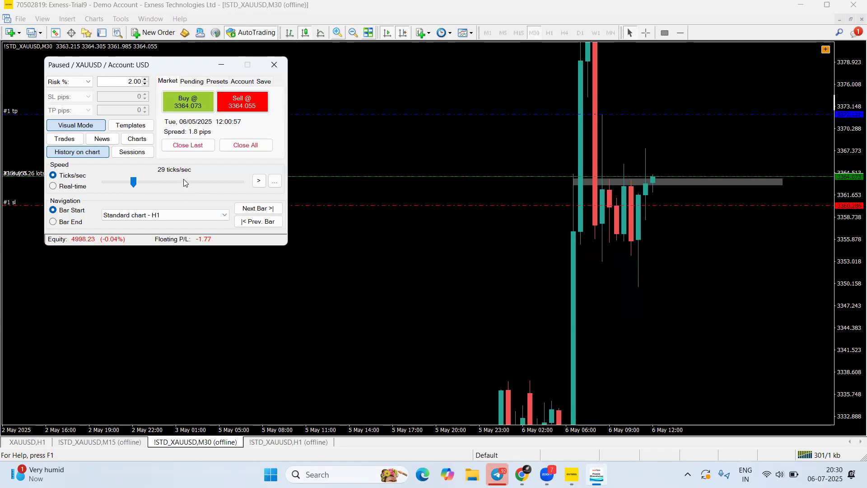
pyautogui.moveTo(143, 68); pyautogui.dragTo(170, 77)
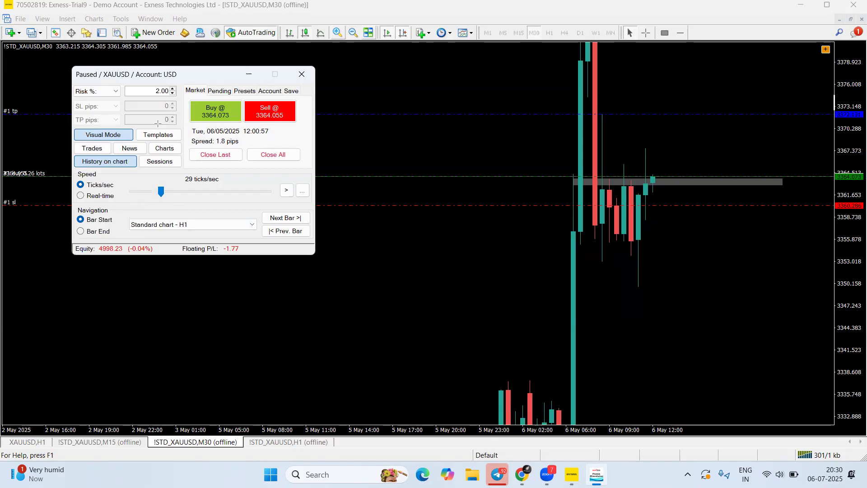
pyautogui.moveTo(38, 144); pyautogui.dragTo(79, 135)
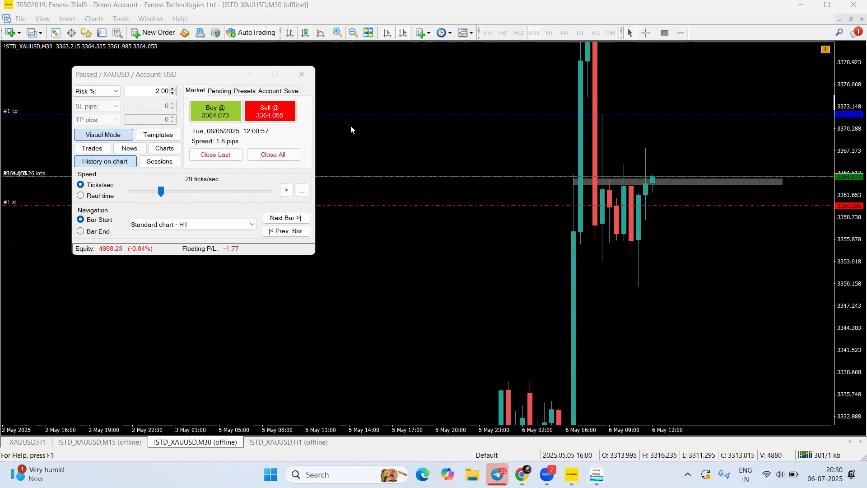
pyautogui.click(94, 149)
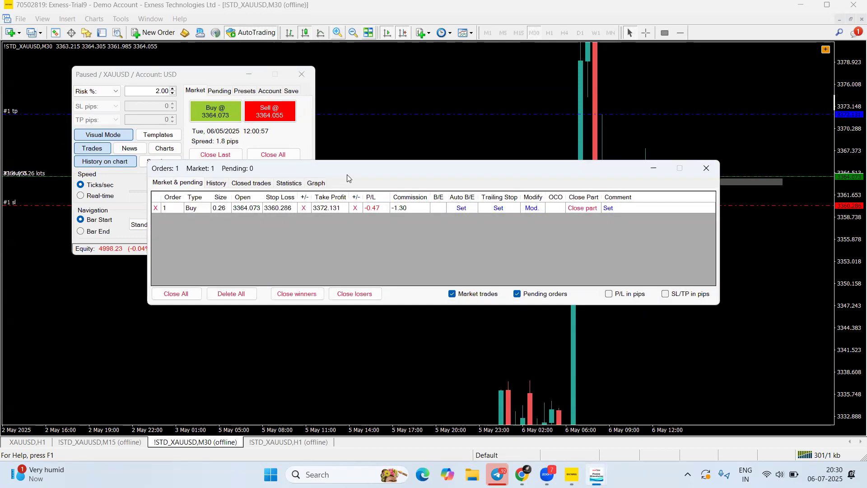
pyautogui.moveTo(347, 175); pyautogui.dragTo(215, 281)
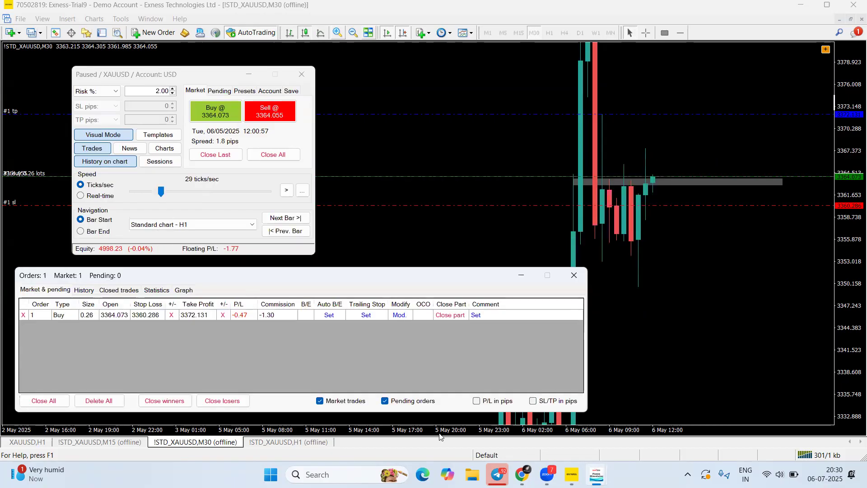
pyautogui.click(478, 401)
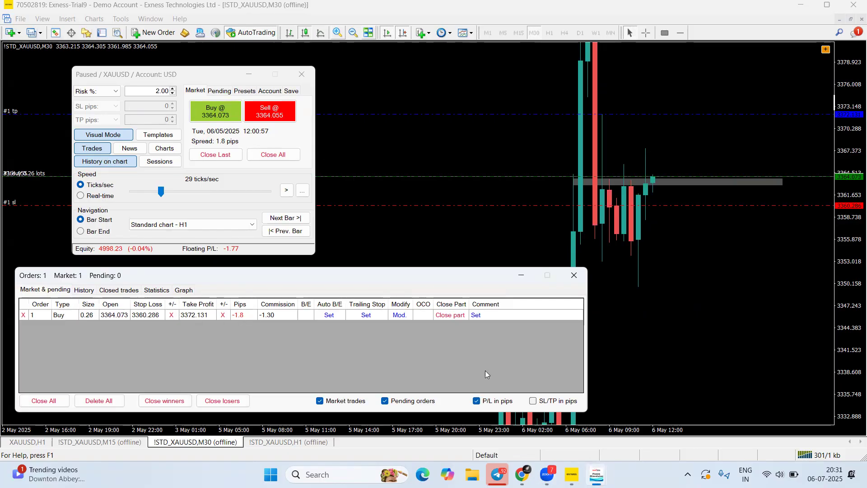
pyautogui.click(533, 401)
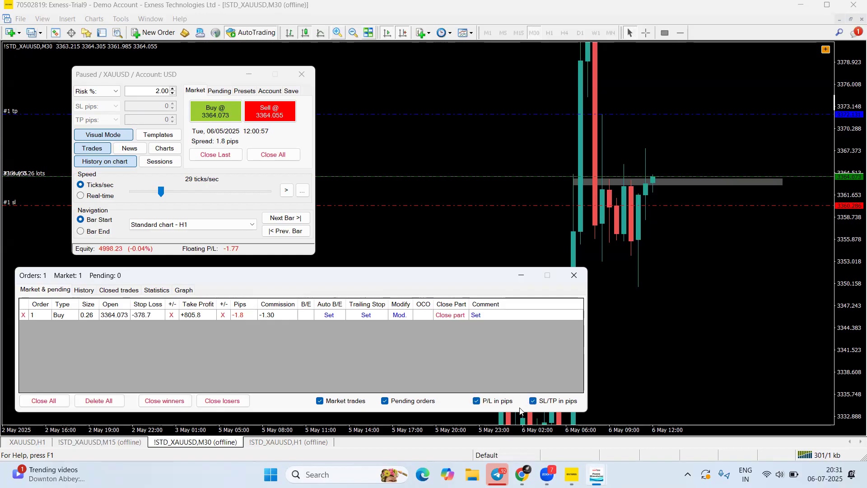
pyautogui.hotkey('ctrl', '2')
pyautogui.moveTo(111, 354); pyautogui.dragTo(139, 322)
pyautogui.press('Escape')
pyautogui.moveTo(110, 357); pyautogui.dragTo(143, 319)
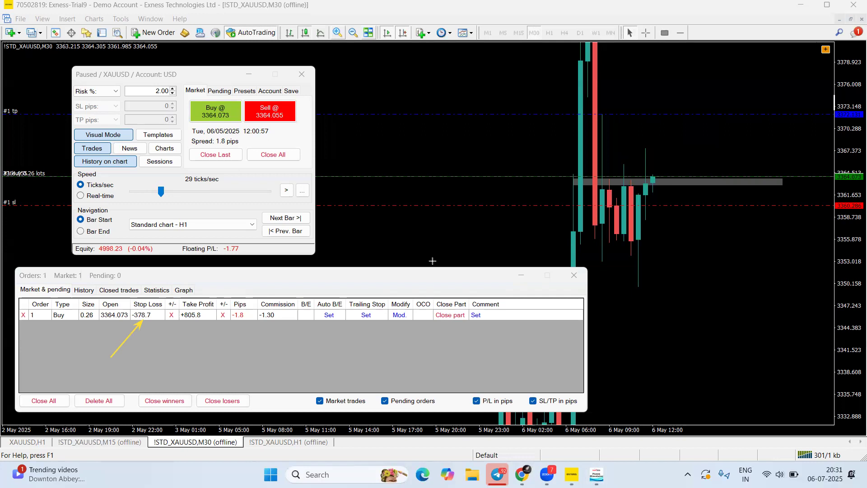
pyautogui.moveTo(664, 68); pyautogui.dragTo(665, 109)
pyautogui.moveTo(175, 352); pyautogui.dragTo(192, 319)
pyautogui.moveTo(90, 341)
pyautogui.mouseDown()
pyautogui.moveTo(110, 321)
pyautogui.moveTo(91, 321)
pyautogui.mouseUp()
pyautogui.moveTo(34, 348); pyautogui.dragTo(64, 319)
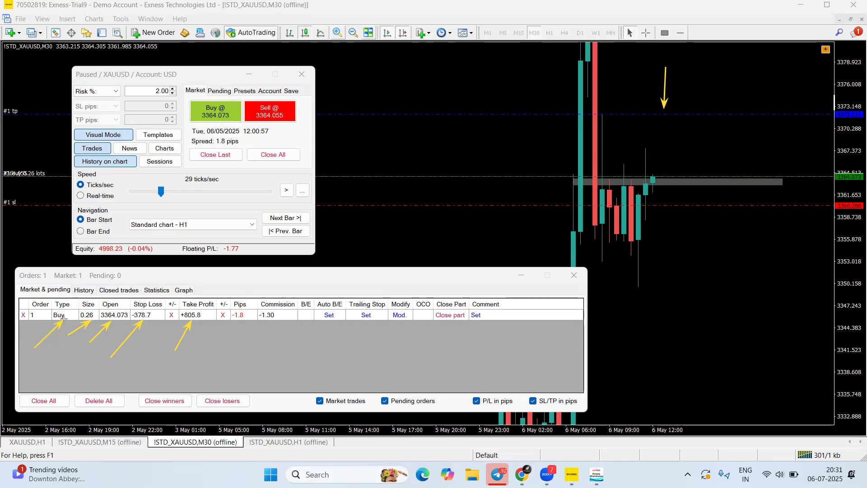
pyautogui.moveTo(232, 361); pyautogui.dragTo(269, 319)
pyautogui.moveTo(19, 323); pyautogui.dragTo(505, 337)
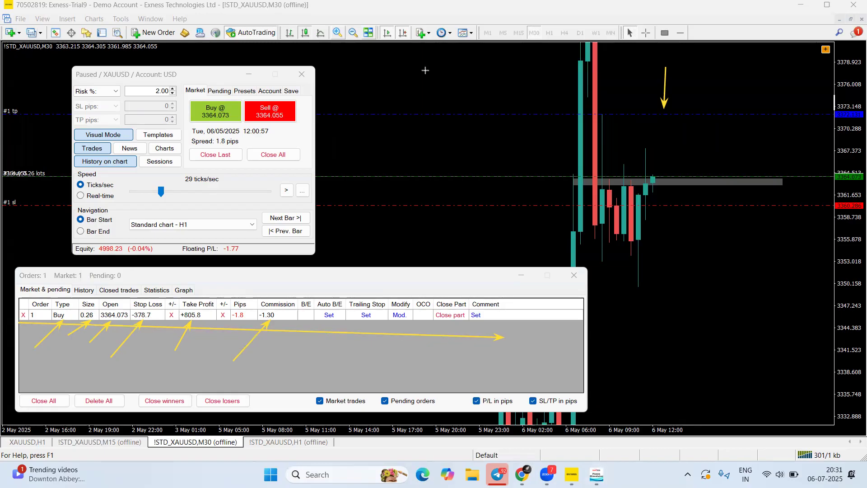
pyautogui.press('e')
pyautogui.moveTo(59, 259)
pyautogui.mouseDown()
pyautogui.moveTo(83, 289)
pyautogui.moveTo(89, 279)
pyautogui.moveTo(81, 288)
pyautogui.mouseUp()
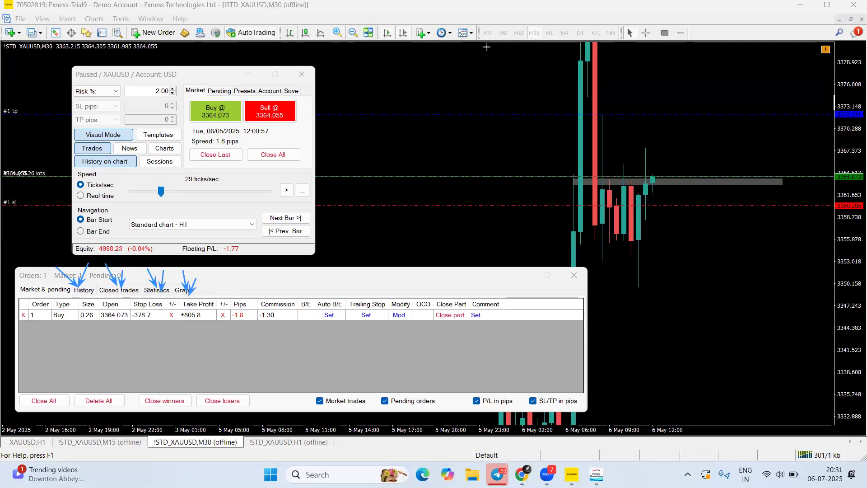
# Look through the History, Closed trades and Statistics tabs
pyautogui.click(81, 290)
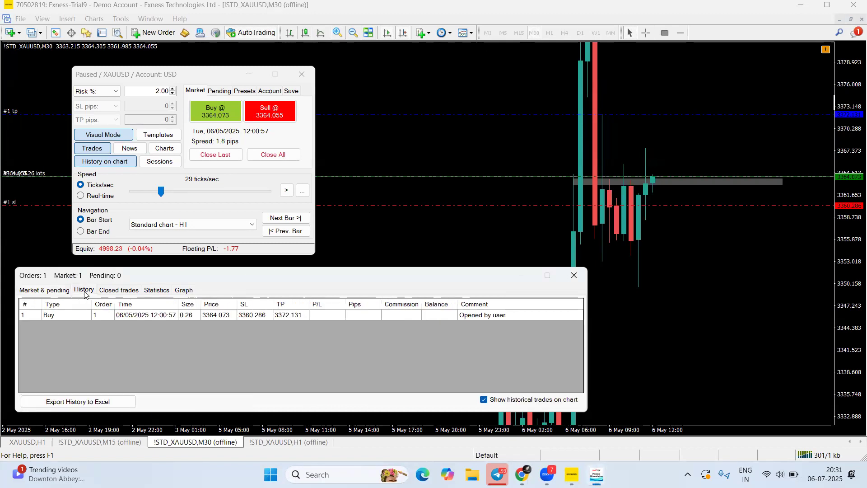
pyautogui.click(125, 290)
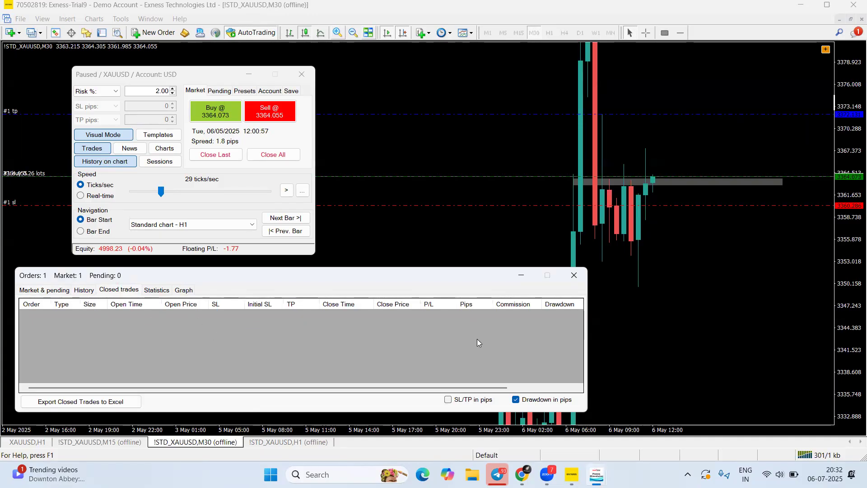
pyautogui.click(156, 290)
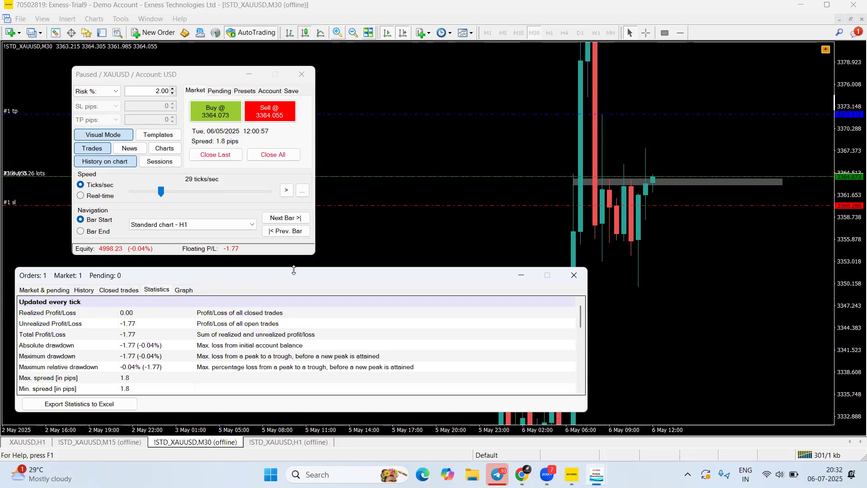
# Enlarge the Orders panel and highlight unrealized P/L -1.77 and maximum drawdown -1.77 (-0.04%)
pyautogui.moveTo(294, 270); pyautogui.dragTo(508, 101)
pyautogui.click(398, 54)
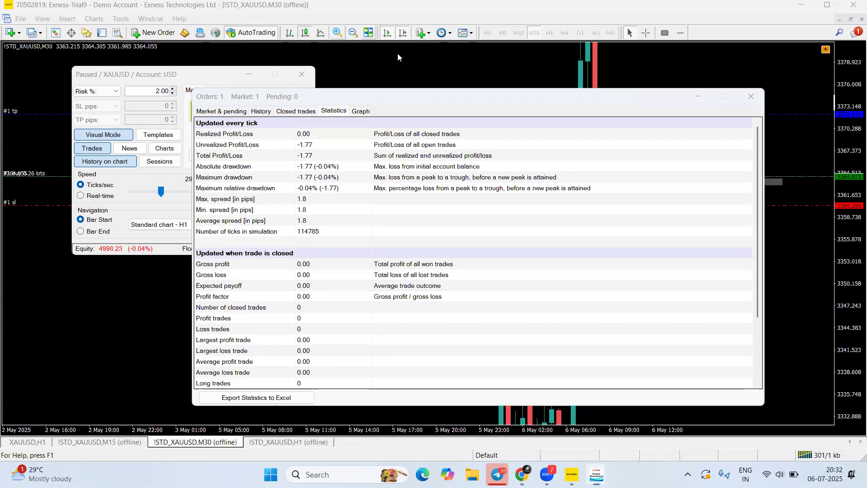
pyautogui.moveTo(228, 105)
pyautogui.mouseDown()
pyautogui.moveTo(232, 131)
pyautogui.moveTo(267, 142)
pyautogui.moveTo(257, 172)
pyautogui.mouseUp()
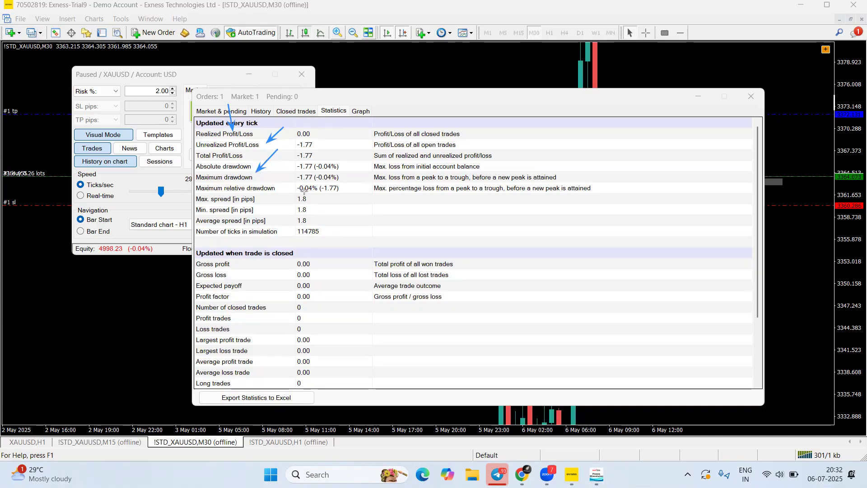
pyautogui.click(486, 32)
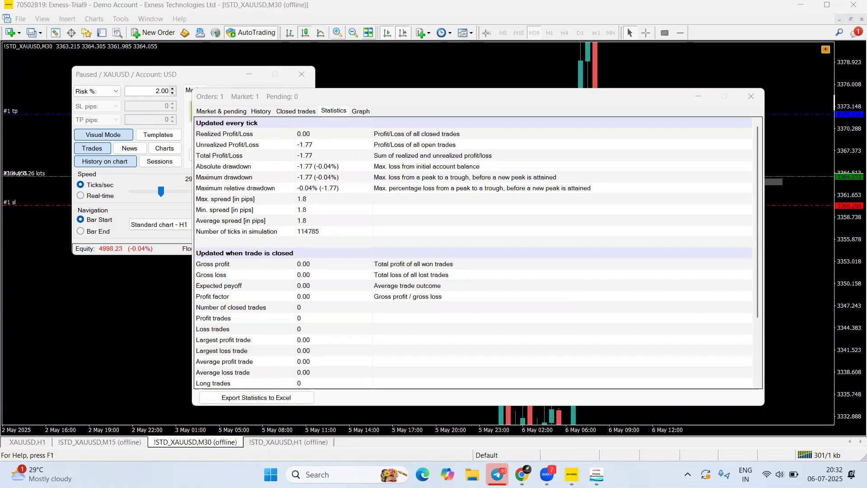
pyautogui.moveTo(192, 173)
pyautogui.mouseDown()
pyautogui.moveTo(224, 184)
pyautogui.moveTo(357, 183)
pyautogui.mouseUp()
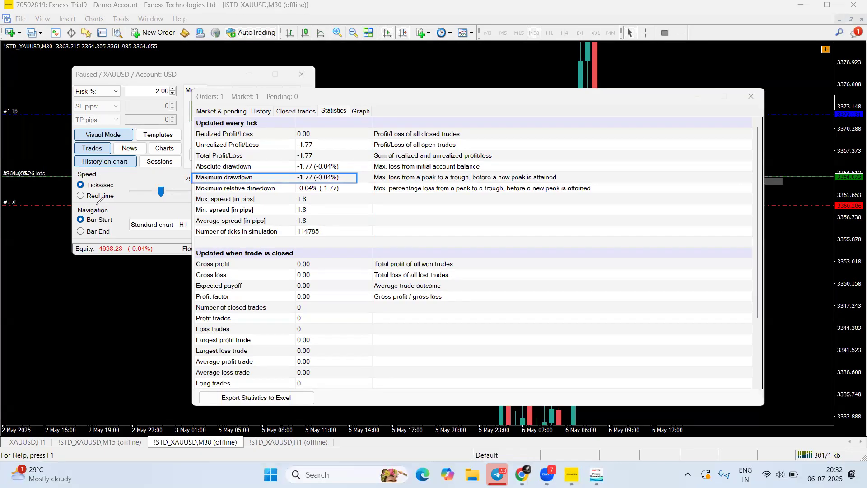
pyautogui.moveTo(615, 234)
pyautogui.mouseDown()
pyautogui.moveTo(588, 261)
pyautogui.moveTo(626, 263)
pyautogui.mouseUp()
pyautogui.moveTo(637, 236)
pyautogui.mouseDown()
pyautogui.moveTo(628, 254)
pyautogui.moveTo(636, 260)
pyautogui.moveTo(665, 203)
pyautogui.mouseUp()
pyautogui.moveTo(691, 166)
pyautogui.mouseDown()
pyautogui.moveTo(678, 174)
pyautogui.moveTo(679, 186)
pyautogui.moveTo(722, 172)
pyautogui.moveTo(748, 185)
pyautogui.mouseUp()
pyautogui.moveTo(757, 170); pyautogui.dragTo(760, 174)
pyautogui.moveTo(659, 163)
pyautogui.mouseDown()
pyautogui.moveTo(650, 184)
pyautogui.moveTo(657, 165)
pyautogui.mouseUp()
pyautogui.moveTo(574, 226); pyautogui.dragTo(555, 257)
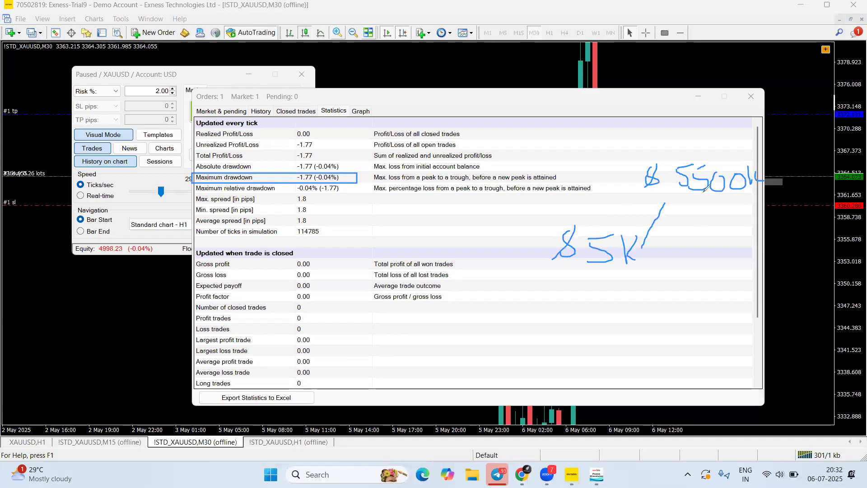
pyautogui.moveTo(664, 204)
pyautogui.mouseDown()
pyautogui.moveTo(674, 193)
pyautogui.moveTo(706, 243)
pyautogui.mouseUp()
pyautogui.moveTo(725, 249); pyautogui.dragTo(713, 271)
pyautogui.moveTo(721, 244)
pyautogui.mouseDown()
pyautogui.moveTo(720, 260)
pyautogui.moveTo(749, 263)
pyautogui.mouseUp()
pyautogui.moveTo(759, 247); pyautogui.dragTo(760, 257)
pyautogui.moveTo(679, 192)
pyautogui.mouseDown()
pyautogui.moveTo(698, 251)
pyautogui.moveTo(706, 245)
pyautogui.mouseUp()
pyautogui.moveTo(685, 157); pyautogui.dragTo(752, 157)
pyautogui.moveTo(674, 191); pyautogui.dragTo(727, 192)
pyautogui.moveTo(687, 244); pyautogui.dragTo(772, 241)
pyautogui.moveTo(685, 275); pyautogui.dragTo(776, 277)
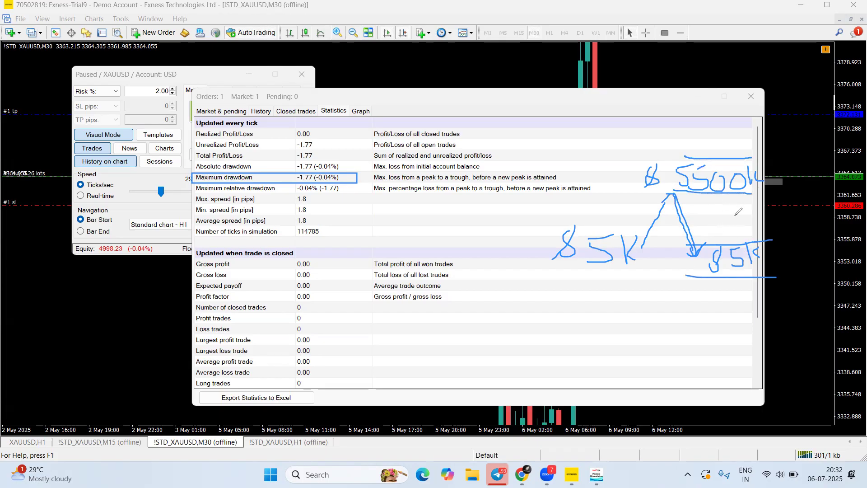
pyautogui.moveTo(715, 209)
pyautogui.mouseDown()
pyautogui.moveTo(737, 220)
pyautogui.moveTo(771, 210)
pyautogui.moveTo(788, 247)
pyautogui.moveTo(799, 237)
pyautogui.mouseUp()
pyautogui.moveTo(781, 272)
pyautogui.mouseDown()
pyautogui.moveTo(806, 277)
pyautogui.moveTo(813, 258)
pyautogui.moveTo(819, 267)
pyautogui.mouseUp()
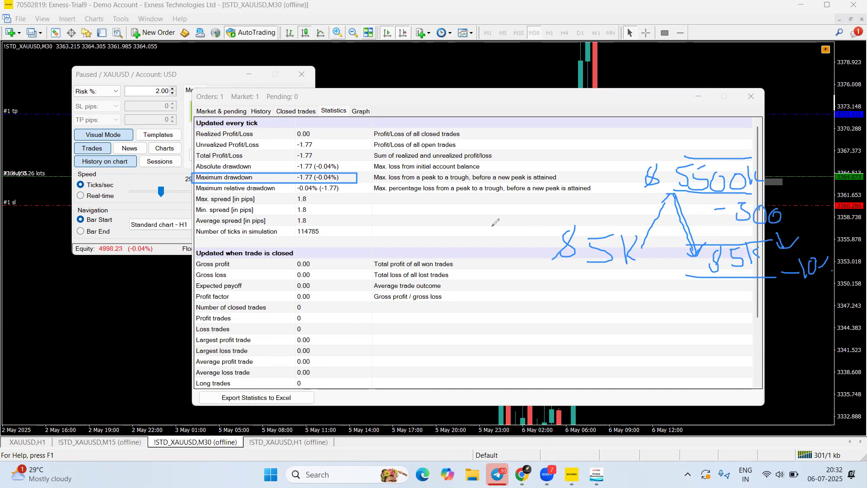
pyautogui.moveTo(345, 177)
pyautogui.mouseDown()
pyautogui.moveTo(358, 180)
pyautogui.moveTo(389, 157)
pyautogui.mouseUp()
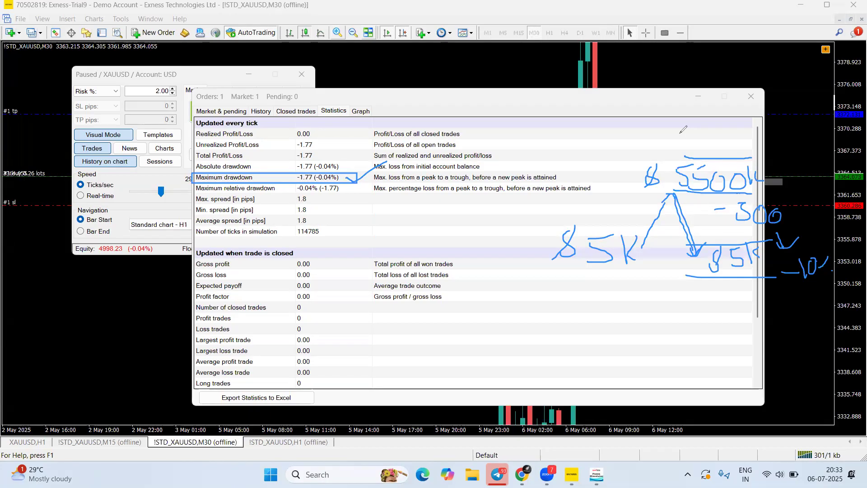
pyautogui.moveTo(768, 168)
pyautogui.mouseDown()
pyautogui.moveTo(776, 174)
pyautogui.moveTo(795, 157)
pyautogui.moveTo(807, 235)
pyautogui.moveTo(819, 220)
pyautogui.mouseUp()
pyautogui.moveTo(795, 188); pyautogui.dragTo(808, 187)
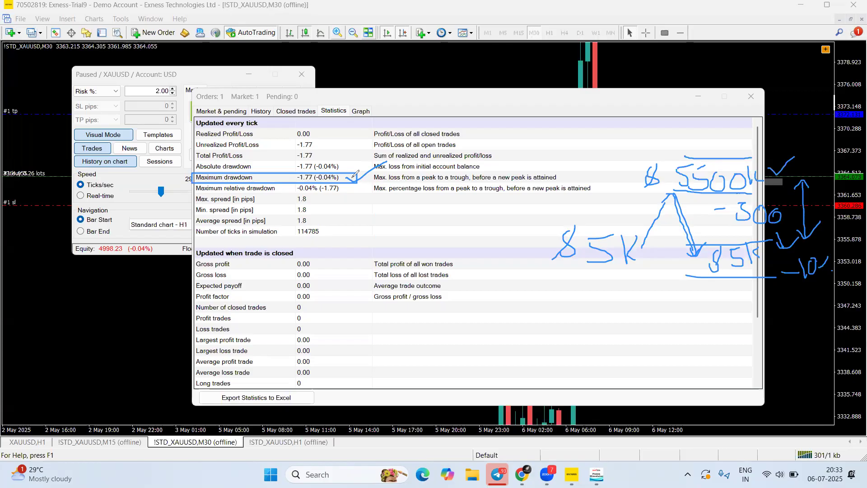
pyautogui.moveTo(354, 175); pyautogui.dragTo(373, 163)
pyautogui.moveTo(489, 204); pyautogui.dragTo(513, 211)
pyautogui.moveTo(511, 202)
pyautogui.mouseDown()
pyautogui.moveTo(525, 215)
pyautogui.moveTo(518, 200)
pyautogui.mouseUp()
pyautogui.moveTo(572, 195); pyautogui.dragTo(548, 225)
pyautogui.click(563, 212)
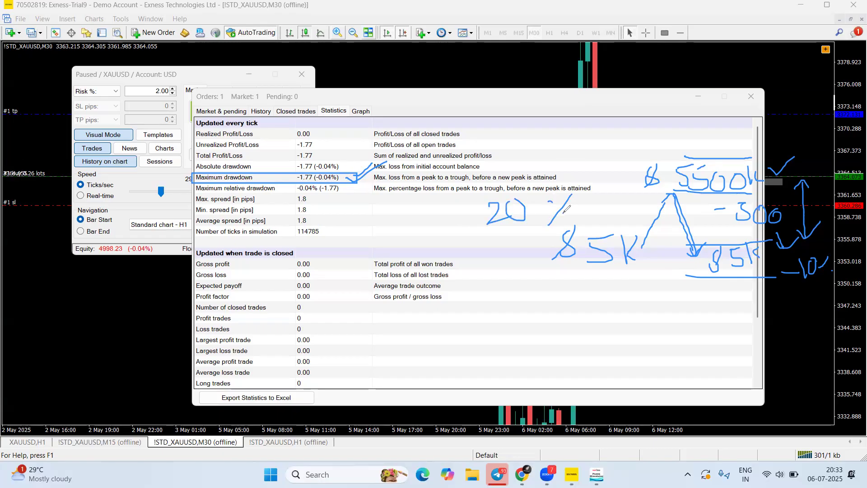
pyautogui.moveTo(421, 203)
pyautogui.mouseDown()
pyautogui.moveTo(421, 237)
pyautogui.moveTo(406, 211)
pyautogui.mouseUp()
pyautogui.moveTo(418, 235); pyautogui.dragTo(442, 234)
pyautogui.moveTo(502, 231); pyautogui.dragTo(505, 247)
pyautogui.moveTo(493, 252); pyautogui.dragTo(517, 246)
pyautogui.moveTo(494, 285)
pyautogui.mouseDown()
pyautogui.moveTo(537, 288)
pyautogui.moveTo(533, 309)
pyautogui.mouseUp()
pyautogui.click(508, 297)
pyautogui.moveTo(536, 231)
pyautogui.mouseDown()
pyautogui.moveTo(567, 287)
pyautogui.moveTo(577, 285)
pyautogui.mouseUp()
pyautogui.moveTo(577, 321)
pyautogui.mouseDown()
pyautogui.moveTo(578, 342)
pyautogui.moveTo(587, 323)
pyautogui.moveTo(602, 334)
pyautogui.mouseUp()
pyautogui.click(600, 329)
pyautogui.click(607, 333)
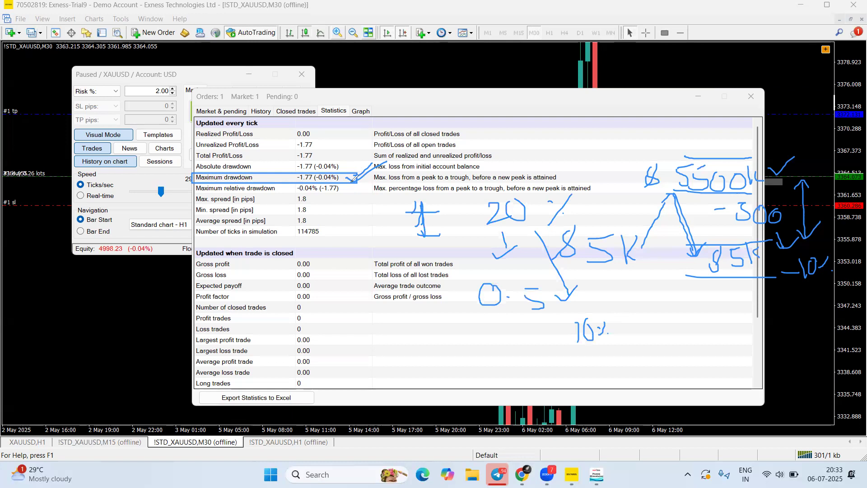
pyautogui.moveTo(346, 172); pyautogui.dragTo(337, 188)
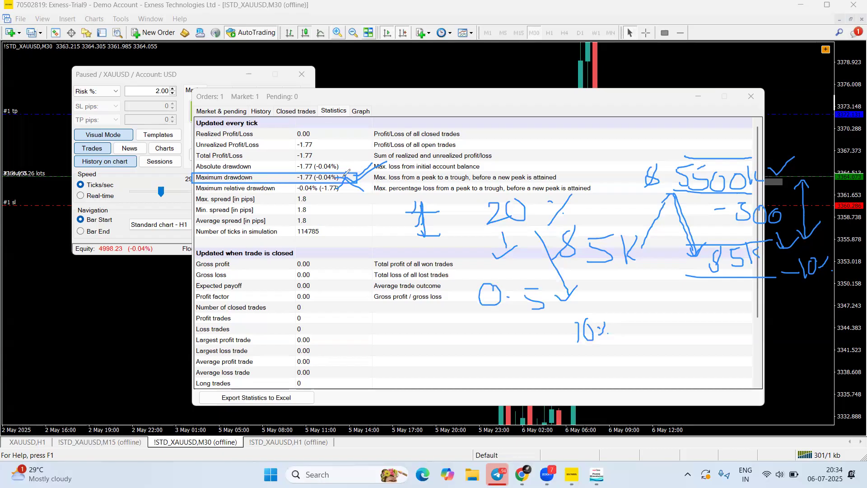
pyautogui.moveTo(572, 123)
pyautogui.mouseDown()
pyautogui.moveTo(619, 122)
pyautogui.moveTo(596, 149)
pyautogui.moveTo(562, 163)
pyautogui.mouseUp()
pyautogui.moveTo(641, 129); pyautogui.dragTo(629, 149)
pyautogui.click(630, 134)
pyautogui.click(637, 149)
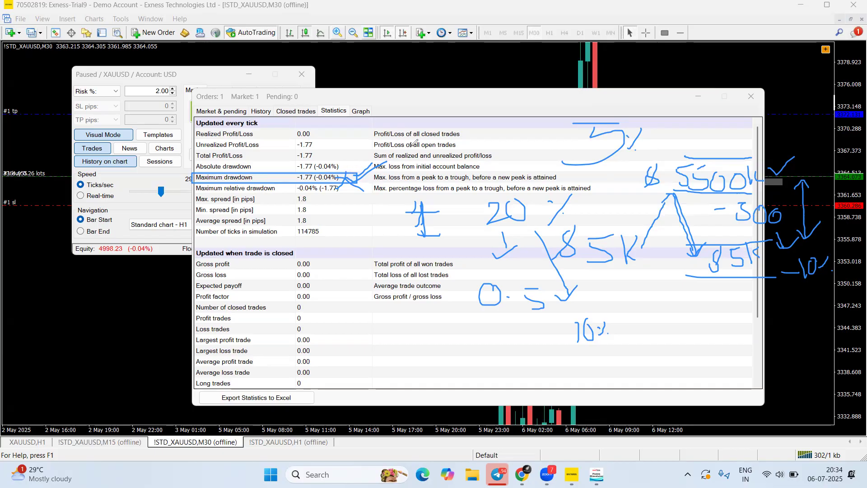
pyautogui.moveTo(332, 171)
pyautogui.mouseDown()
pyautogui.moveTo(292, 178)
pyautogui.moveTo(341, 181)
pyautogui.moveTo(346, 172)
pyautogui.mouseUp()
pyautogui.click(482, 32)
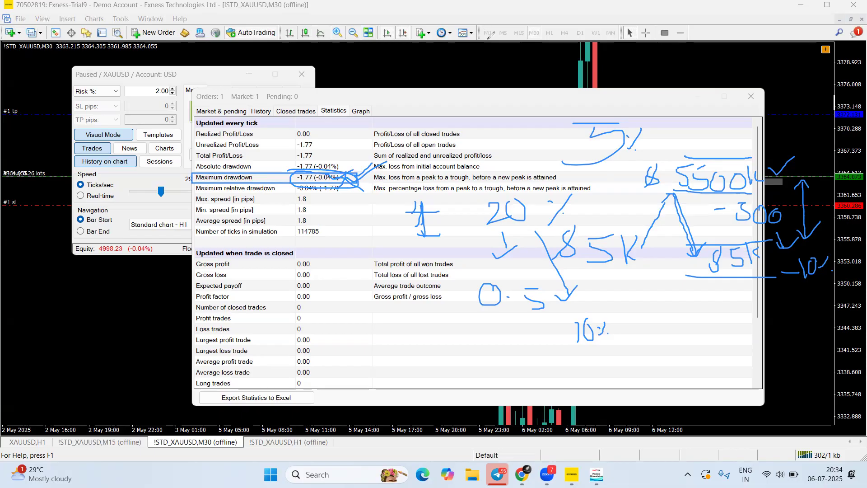
pyautogui.click(487, 63)
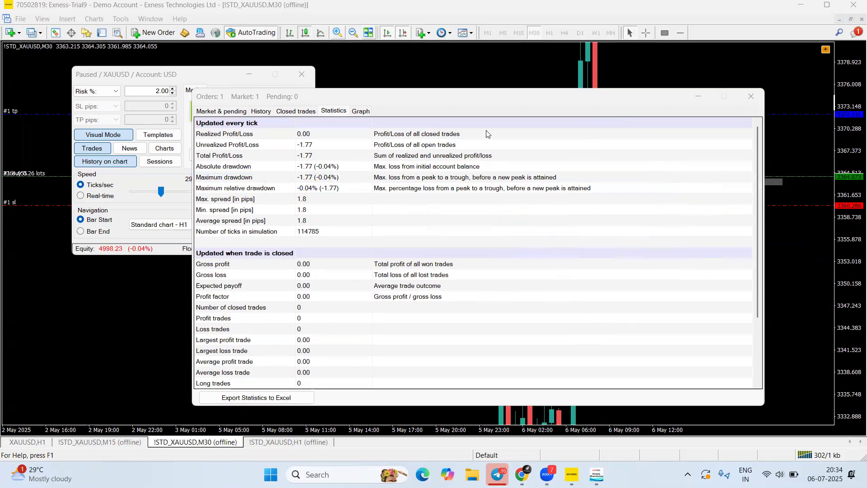
# Scroll through the remaining Statistics rows, then show the empty Closed trades list
pyautogui.scroll(-2, 260, 289)
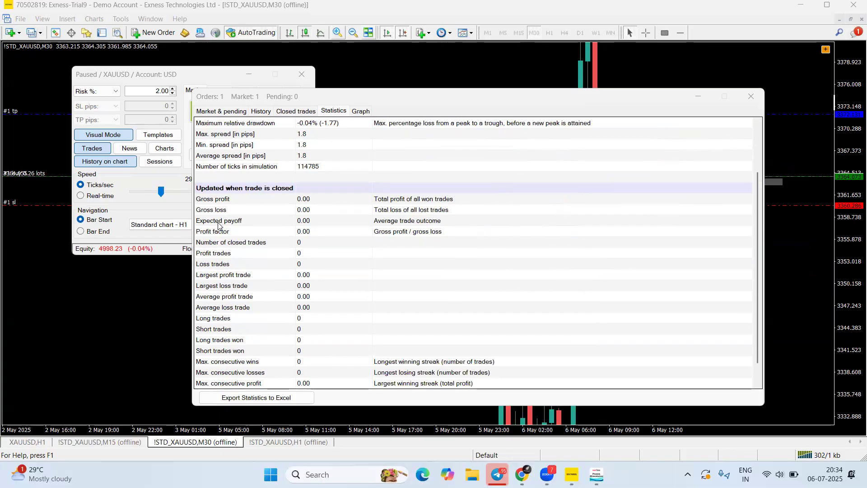
pyautogui.scroll(-1, 252, 256)
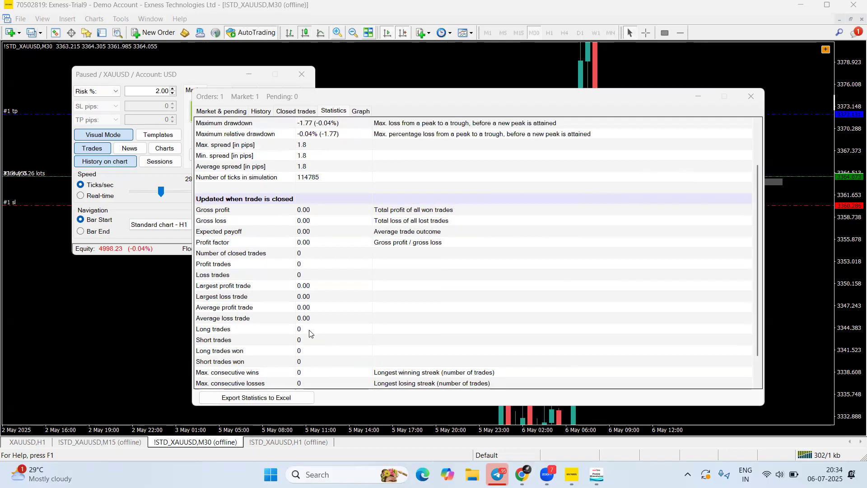
pyautogui.scroll(3, 298, 331)
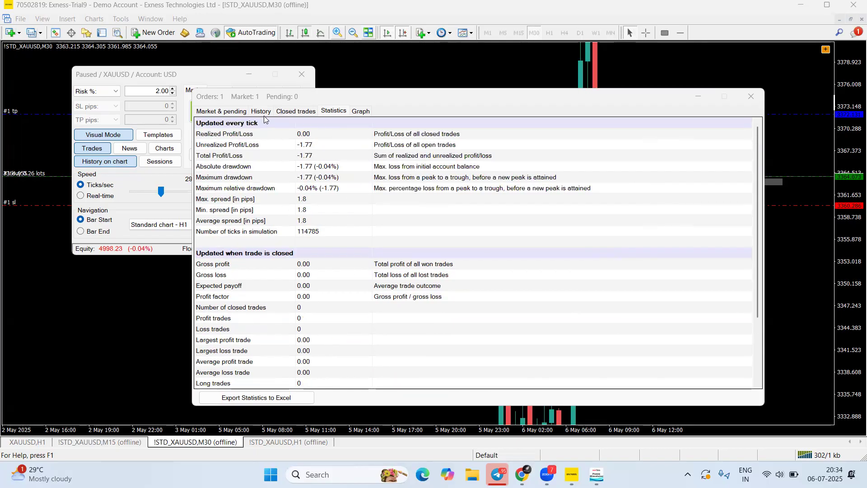
pyautogui.click(289, 112)
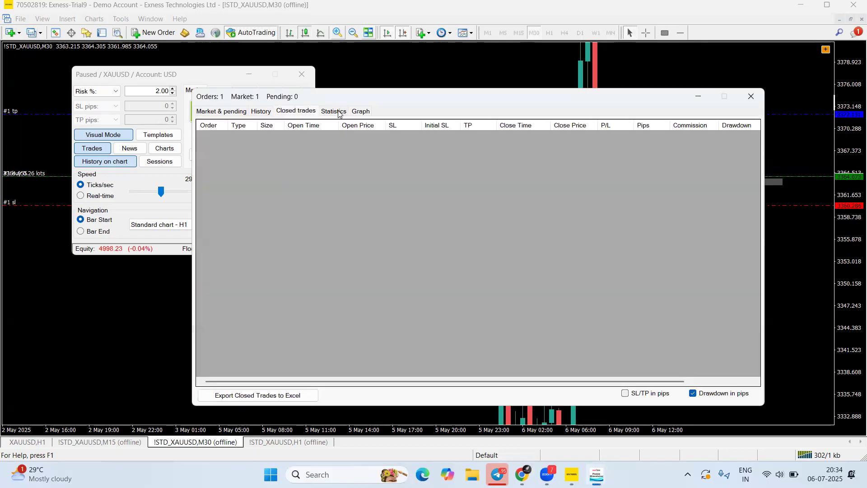
# Show the empty Balance/Equity graph, sketch and clear an example curve, then close the Orders window
pyautogui.click(334, 111)
pyautogui.click(361, 112)
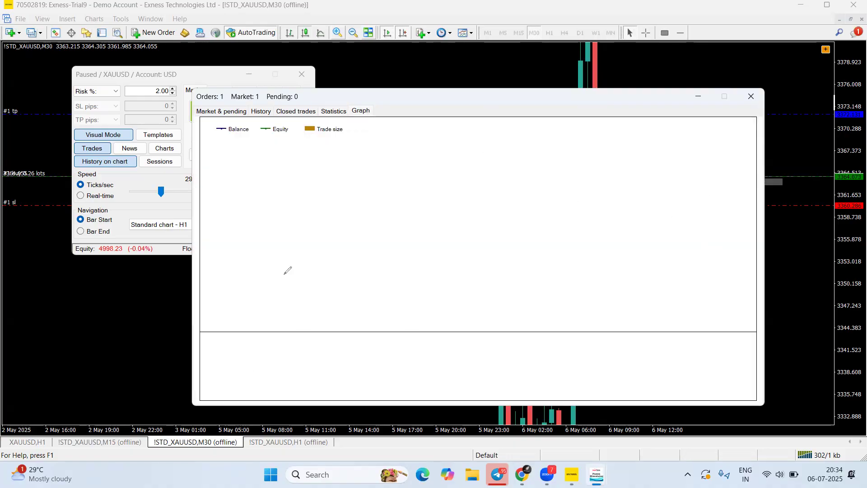
pyautogui.moveTo(265, 346)
pyautogui.mouseDown()
pyautogui.moveTo(373, 185)
pyautogui.moveTo(565, 128)
pyautogui.moveTo(650, 126)
pyautogui.mouseUp()
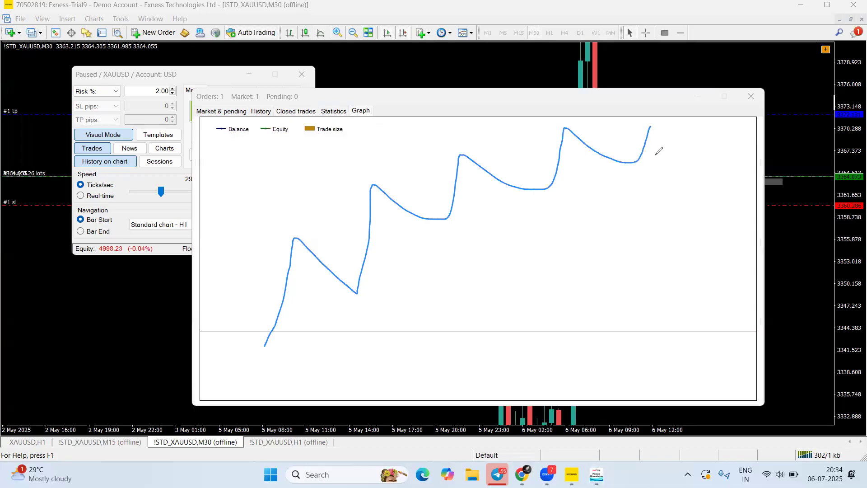
pyautogui.moveTo(232, 398); pyautogui.dragTo(238, 368)
pyautogui.moveTo(246, 400)
pyautogui.mouseDown()
pyautogui.moveTo(249, 367)
pyautogui.moveTo(274, 338)
pyautogui.mouseUp()
pyautogui.moveTo(227, 358); pyautogui.dragTo(460, 366)
pyautogui.moveTo(330, 396); pyautogui.dragTo(335, 335)
pyautogui.moveTo(356, 392); pyautogui.dragTo(356, 322)
pyautogui.moveTo(411, 396); pyautogui.dragTo(419, 323)
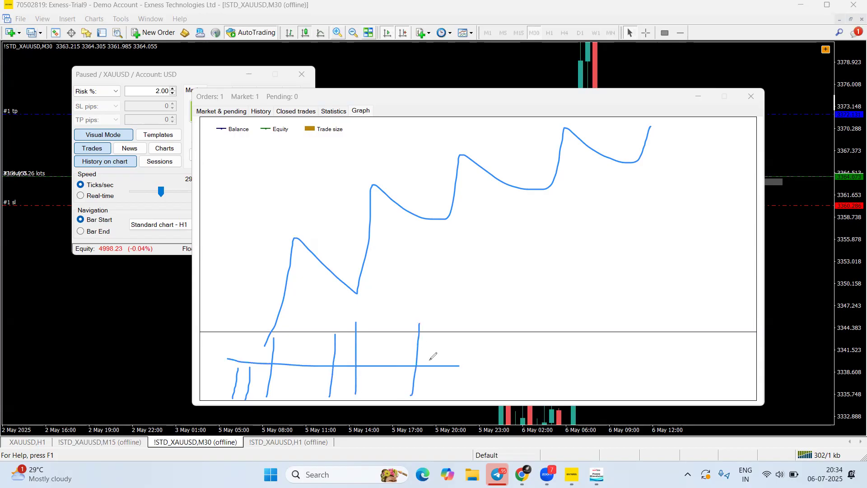
pyautogui.moveTo(351, 354)
pyautogui.mouseDown()
pyautogui.moveTo(358, 351)
pyautogui.moveTo(363, 362)
pyautogui.moveTo(383, 339)
pyautogui.moveTo(409, 373)
pyautogui.moveTo(444, 349)
pyautogui.mouseUp()
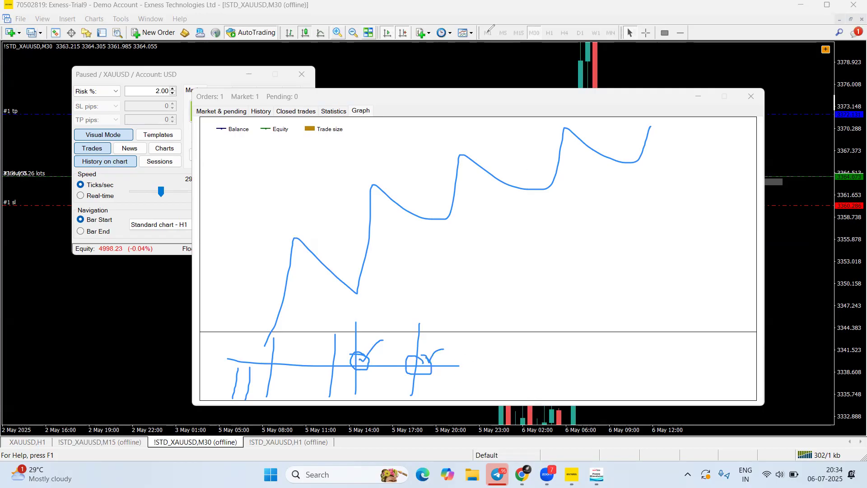
pyautogui.press('Escape')
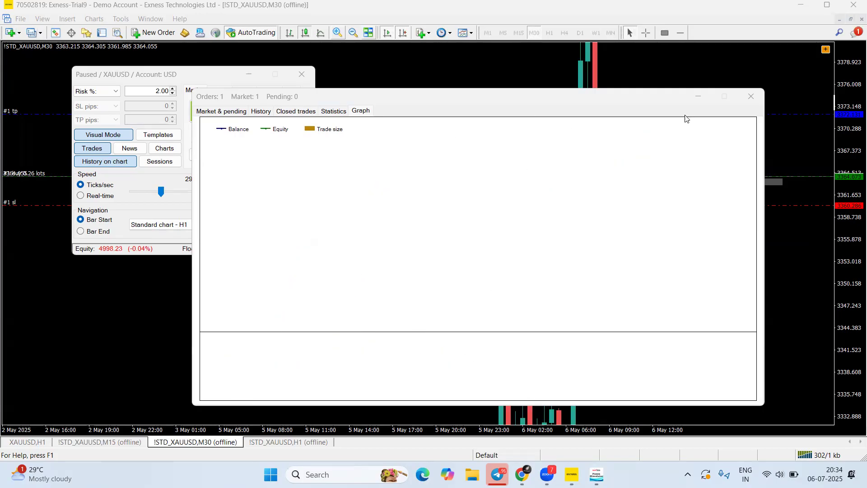
pyautogui.click(748, 97)
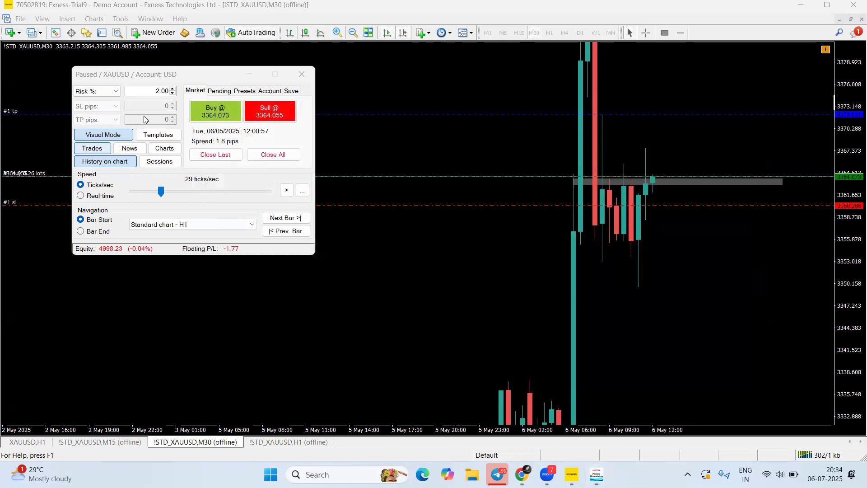
# Open the trades list and arrange it below the simulator panel, widened to show every column
pyautogui.moveTo(155, 81); pyautogui.dragTo(169, 189)
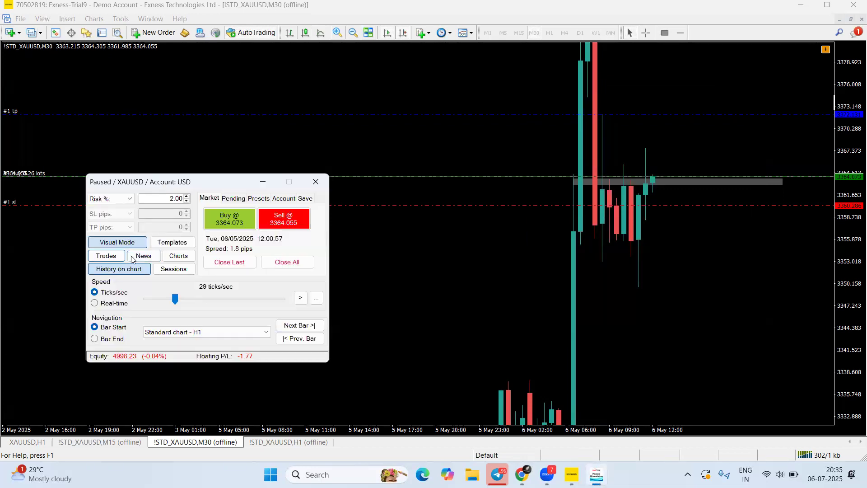
pyautogui.click(106, 256)
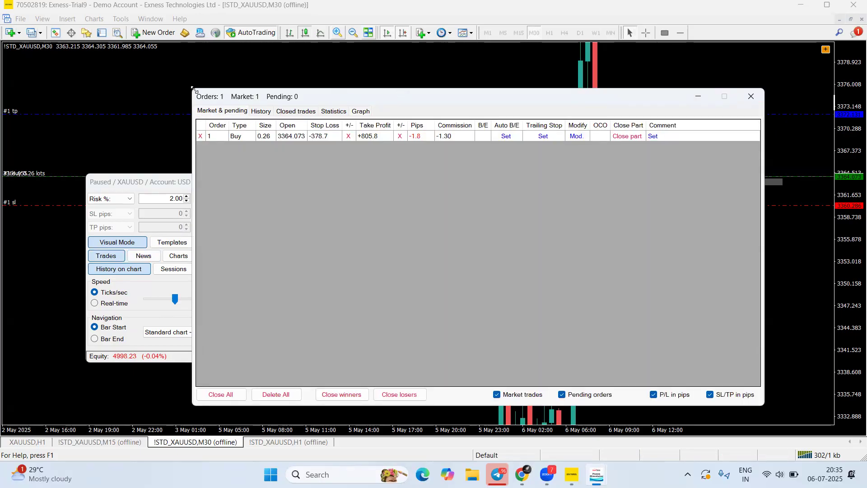
pyautogui.moveTo(192, 89); pyautogui.dragTo(420, 317)
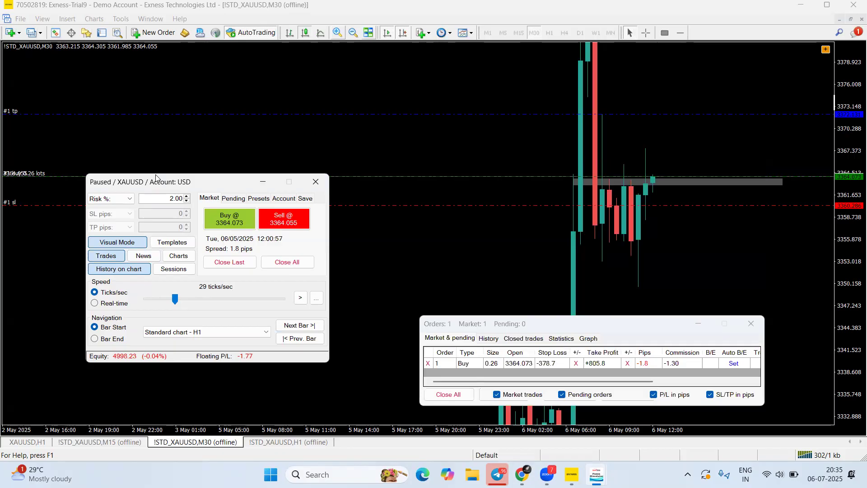
pyautogui.moveTo(156, 178); pyautogui.dragTo(87, 46)
pyautogui.moveTo(500, 324); pyautogui.dragTo(158, 306)
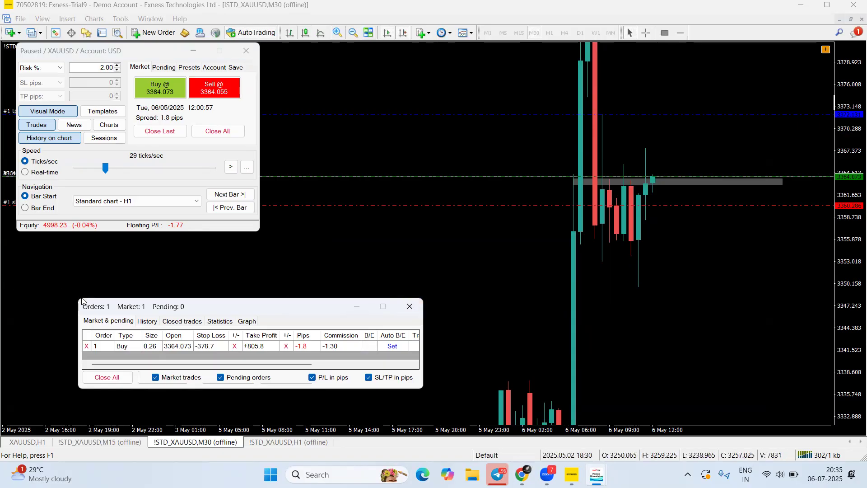
pyautogui.moveTo(84, 298); pyautogui.dragTo(83, 254)
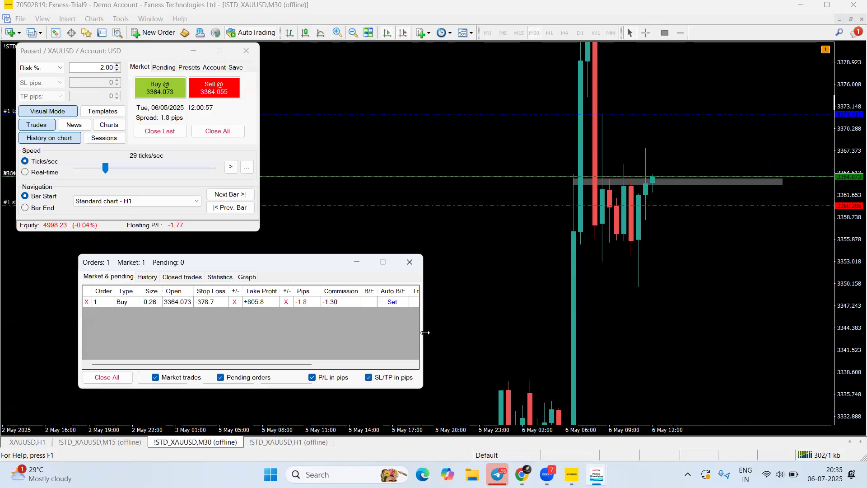
pyautogui.moveTo(425, 333); pyautogui.dragTo(723, 332)
# Resume the replay and raise the playback speed to 57 ticks/sec
pyautogui.click(231, 167)
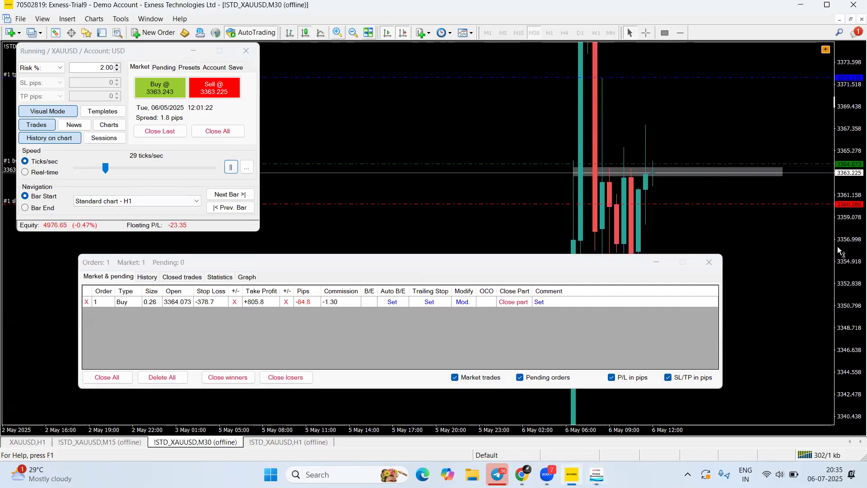
pyautogui.moveTo(106, 170); pyautogui.dragTo(111, 171)
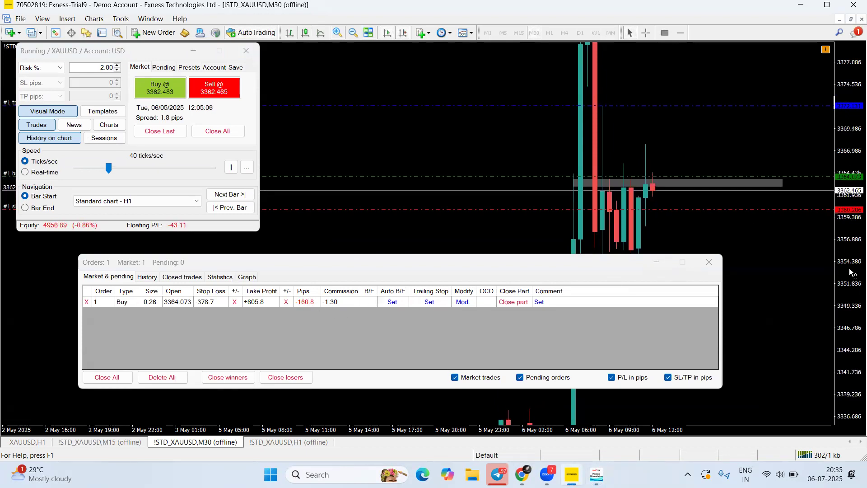
pyautogui.moveTo(848, 256); pyautogui.dragTo(846, 269)
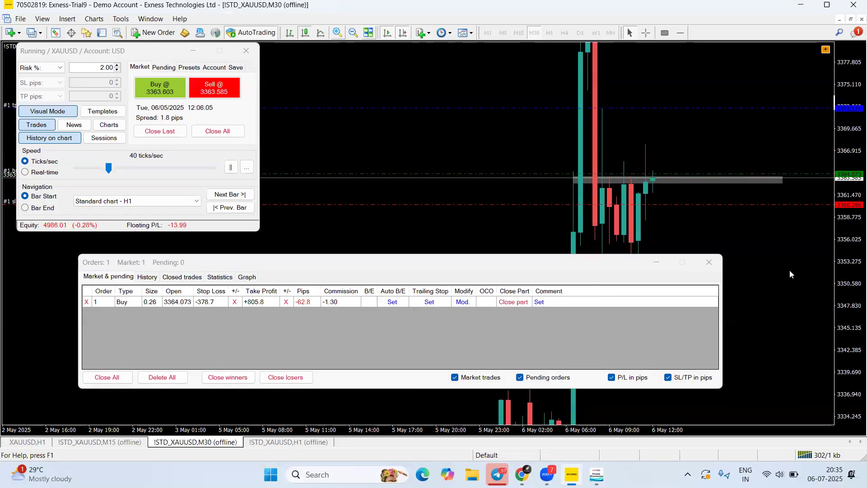
pyautogui.moveTo(108, 167); pyautogui.dragTo(112, 168)
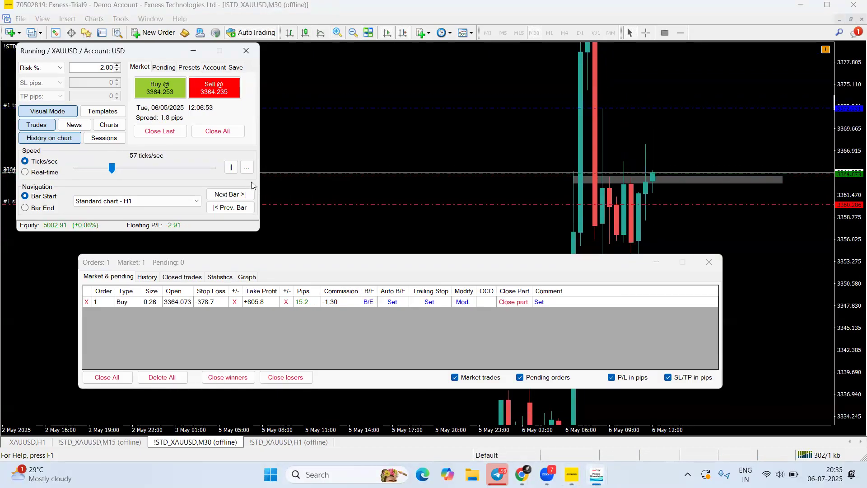
# Pause the replay and draw arrows at the 127.2 pips profit and the break-even option
pyautogui.click(231, 167)
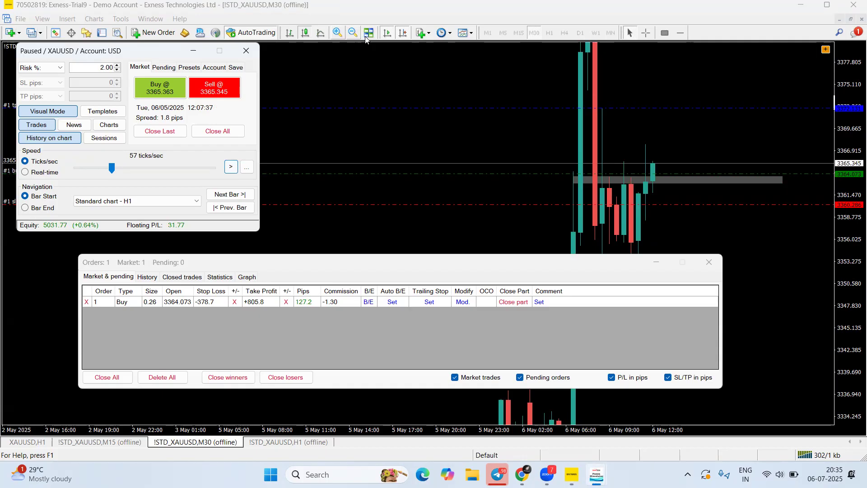
pyautogui.moveTo(299, 334)
pyautogui.mouseDown()
pyautogui.moveTo(302, 307)
pyautogui.moveTo(648, 238)
pyautogui.moveTo(671, 225)
pyautogui.moveTo(668, 179)
pyautogui.moveTo(654, 173)
pyautogui.moveTo(551, 220)
pyautogui.moveTo(482, 264)
pyautogui.mouseUp()
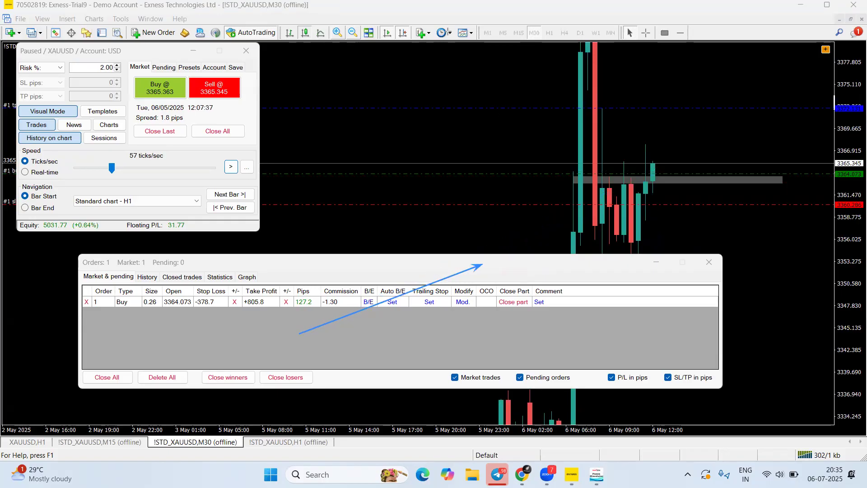
pyautogui.moveTo(364, 339); pyautogui.dragTo(371, 306)
pyautogui.moveTo(342, 332); pyautogui.dragTo(367, 305)
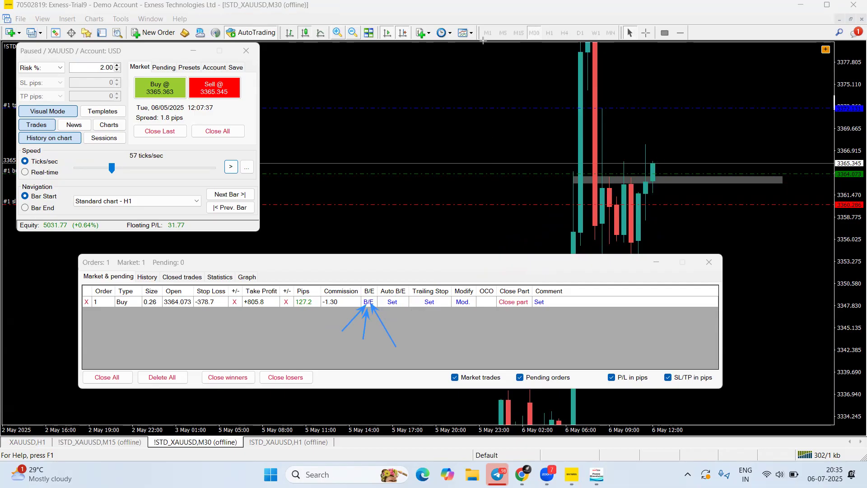
# Clear the arrows and move the buy's stop loss to break-even at 3364.073
pyautogui.rightClick(448, 127)
pyautogui.click(365, 303)
pyautogui.click(367, 302)
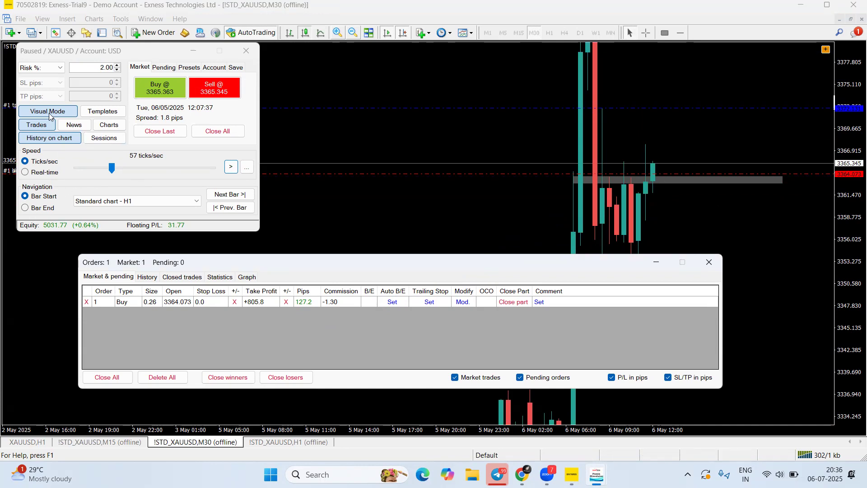
pyautogui.click(654, 178)
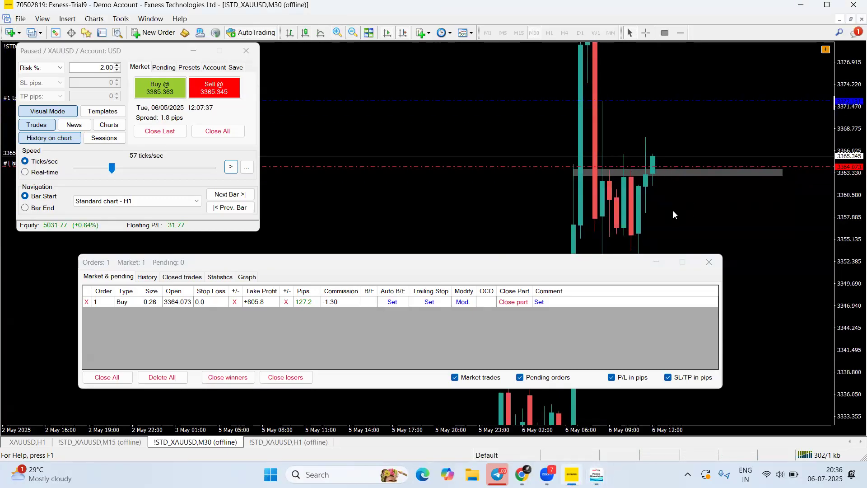
# Drag the buy's stop loss down to 3361.247, accept it, and open Partial close for the 0.26-lot trade
pyautogui.click(463, 302)
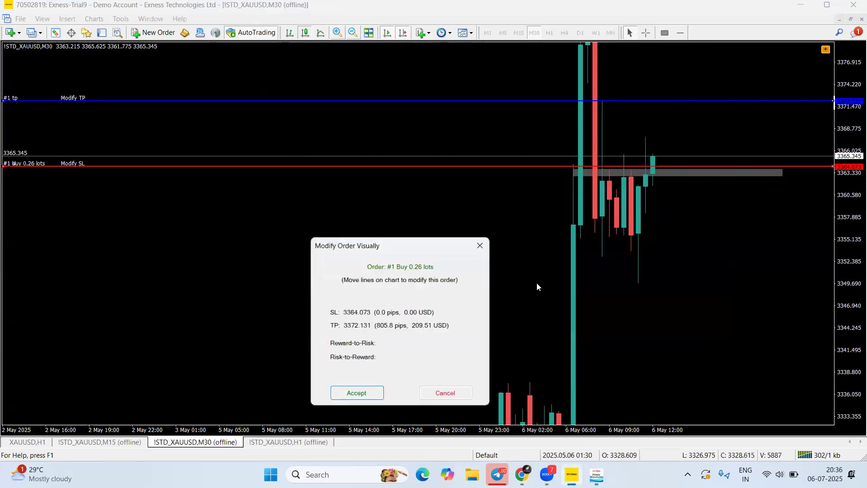
pyautogui.moveTo(677, 167); pyautogui.dragTo(680, 189)
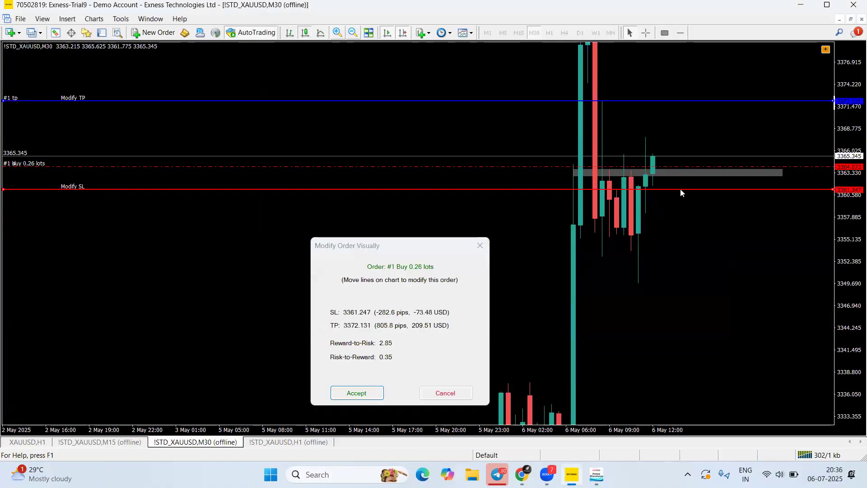
pyautogui.click(357, 393)
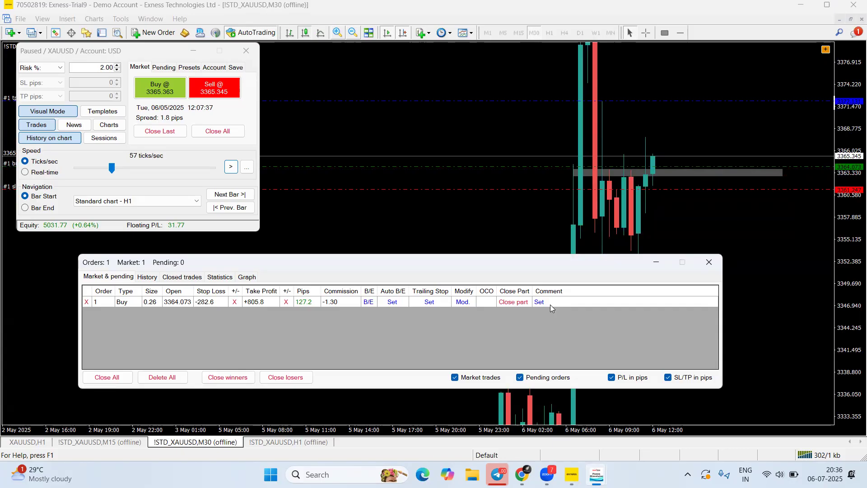
pyautogui.click(517, 302)
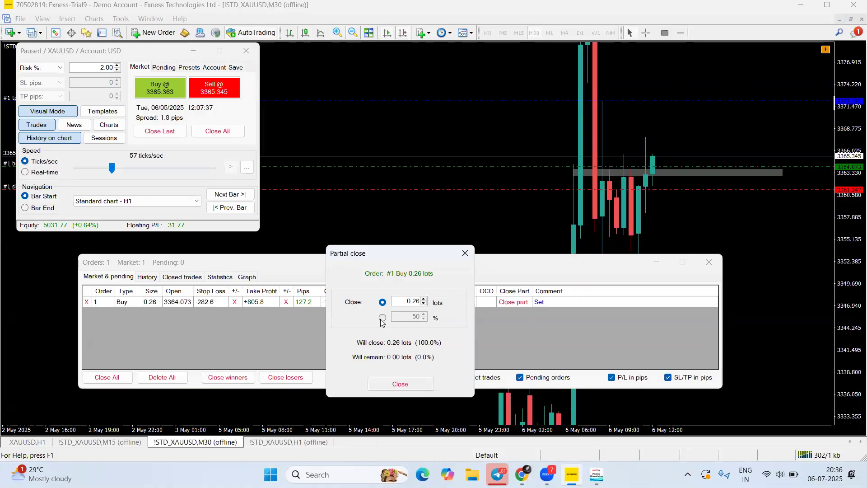
pyautogui.click(339, 34)
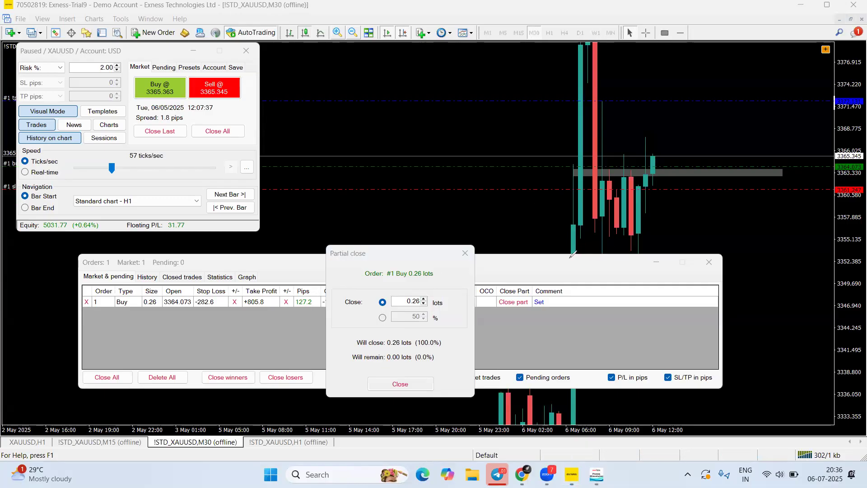
pyautogui.moveTo(584, 269)
pyautogui.mouseDown()
pyautogui.moveTo(586, 285)
pyautogui.moveTo(606, 283)
pyautogui.moveTo(605, 270)
pyautogui.moveTo(640, 294)
pyautogui.moveTo(656, 290)
pyautogui.mouseUp()
pyautogui.moveTo(651, 283)
pyautogui.mouseDown()
pyautogui.moveTo(665, 277)
pyautogui.moveTo(686, 291)
pyautogui.mouseUp()
pyautogui.moveTo(660, 164); pyautogui.dragTo(673, 156)
pyautogui.moveTo(160, 292)
pyautogui.mouseDown()
pyautogui.moveTo(151, 284)
pyautogui.moveTo(142, 314)
pyautogui.moveTo(157, 289)
pyautogui.mouseUp()
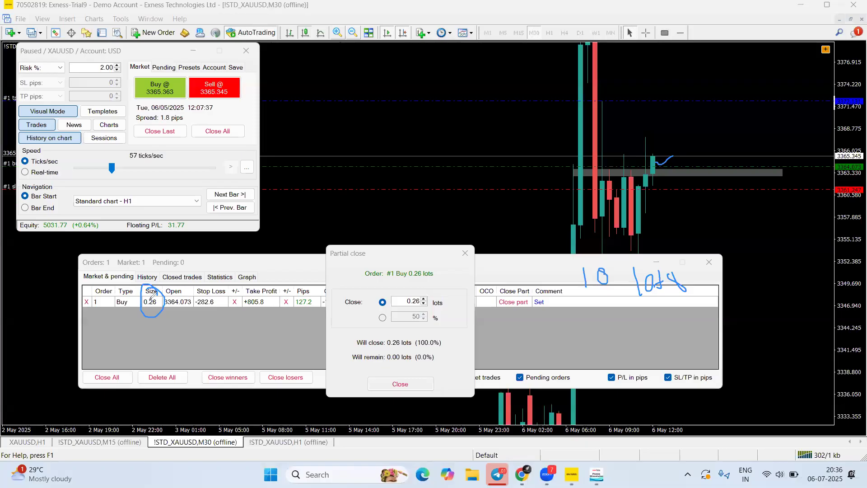
pyautogui.moveTo(158, 331)
pyautogui.mouseDown()
pyautogui.moveTo(159, 339)
pyautogui.moveTo(164, 333)
pyautogui.mouseUp()
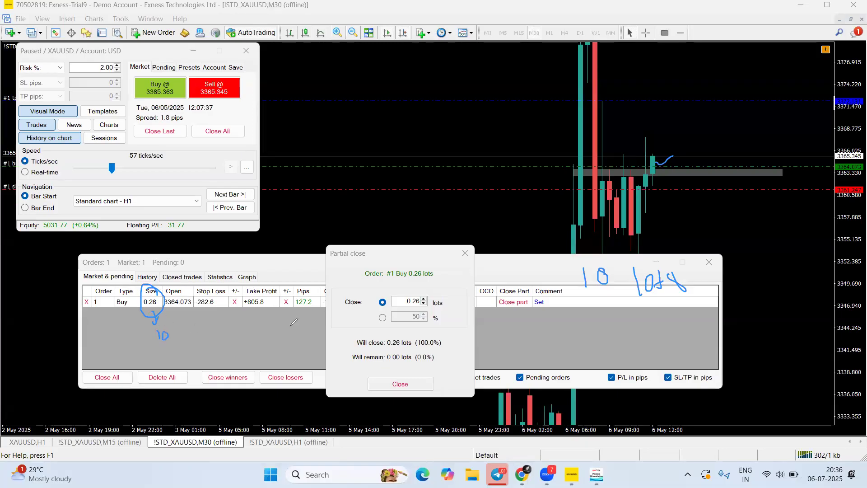
pyautogui.moveTo(677, 166); pyautogui.dragTo(677, 146)
pyautogui.moveTo(359, 253); pyautogui.dragTo(472, 258)
pyautogui.click(436, 40)
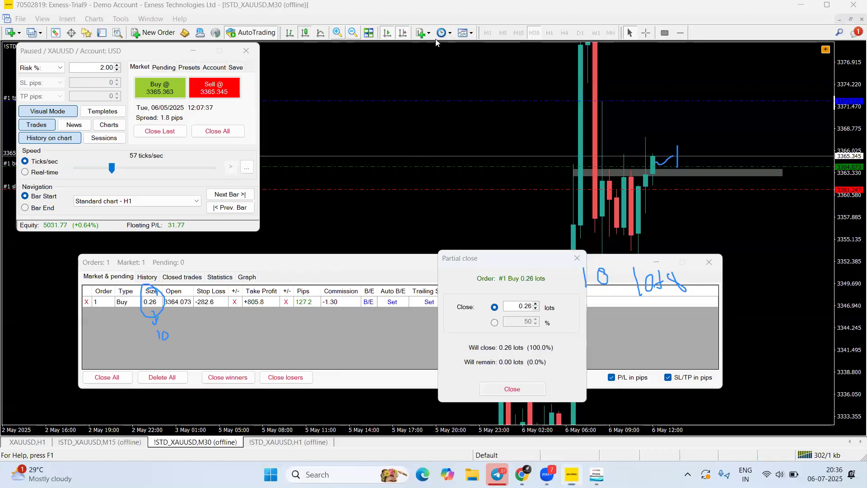
pyautogui.moveTo(318, 284)
pyautogui.mouseDown()
pyautogui.moveTo(312, 277)
pyautogui.moveTo(303, 318)
pyautogui.moveTo(316, 281)
pyautogui.mouseUp()
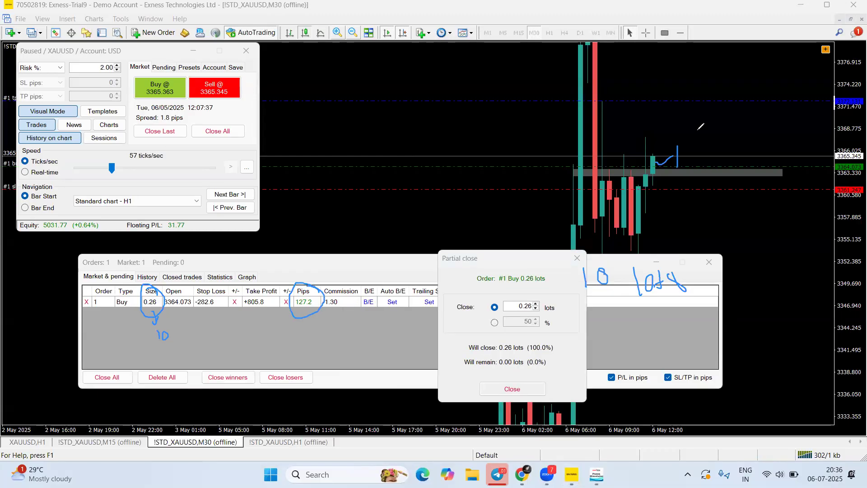
pyautogui.moveTo(642, 158); pyautogui.dragTo(696, 158)
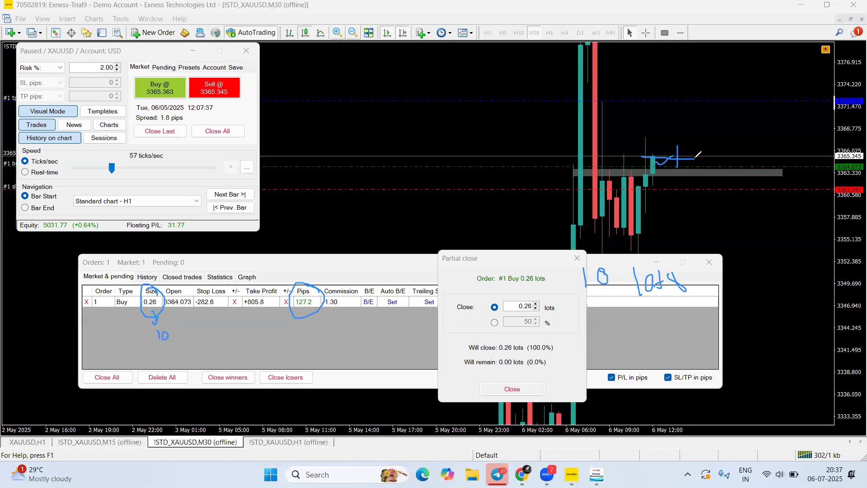
pyautogui.moveTo(662, 160); pyautogui.dragTo(682, 122)
pyautogui.moveTo(659, 156); pyautogui.dragTo(688, 189)
pyautogui.moveTo(174, 335)
pyautogui.mouseDown()
pyautogui.moveTo(200, 329)
pyautogui.moveTo(194, 342)
pyautogui.mouseUp()
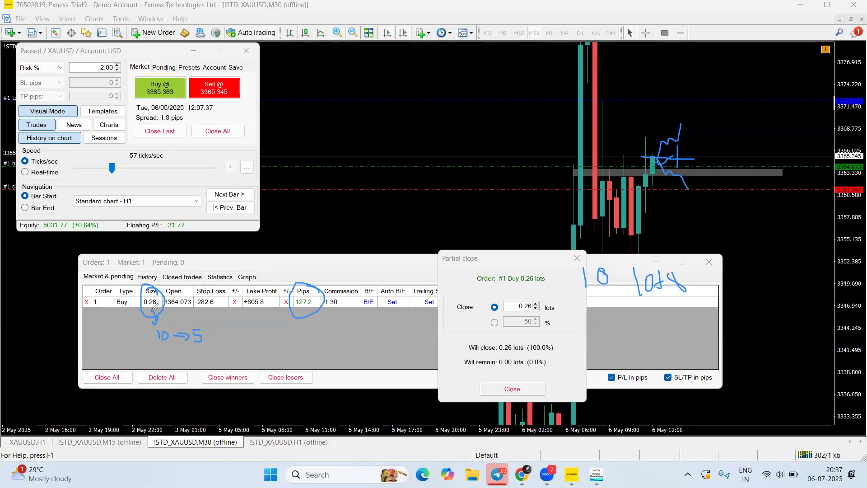
pyautogui.moveTo(209, 330)
pyautogui.mouseDown()
pyautogui.moveTo(202, 338)
pyautogui.moveTo(209, 331)
pyautogui.moveTo(220, 339)
pyautogui.mouseUp()
# Partially close the buy by 50%, leaving 0.13 lots open with floating P/L 15.89
pyautogui.click(545, 325)
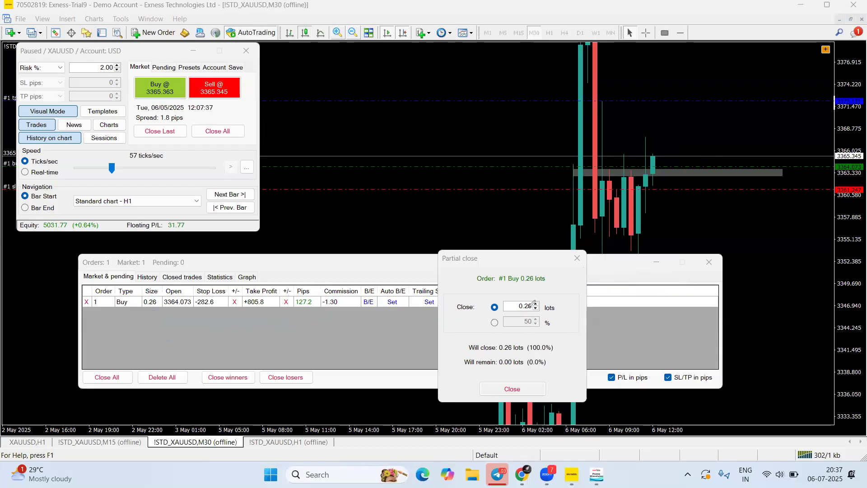
pyautogui.moveTo(517, 292)
pyautogui.mouseDown()
pyautogui.moveTo(532, 313)
pyautogui.moveTo(534, 300)
pyautogui.mouseUp()
pyautogui.click(464, 32)
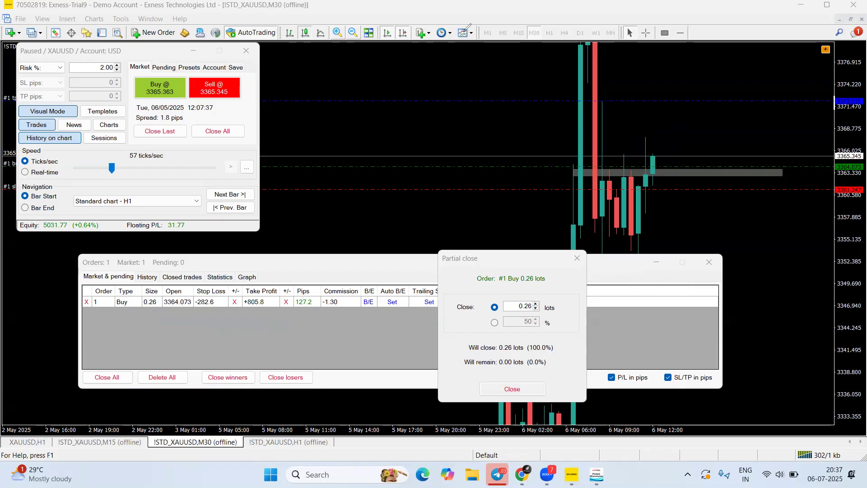
pyautogui.click(495, 322)
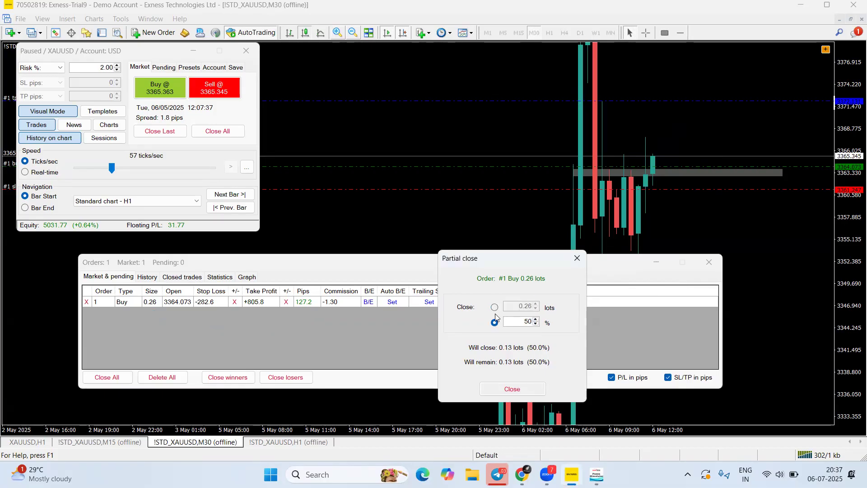
pyautogui.click(495, 308)
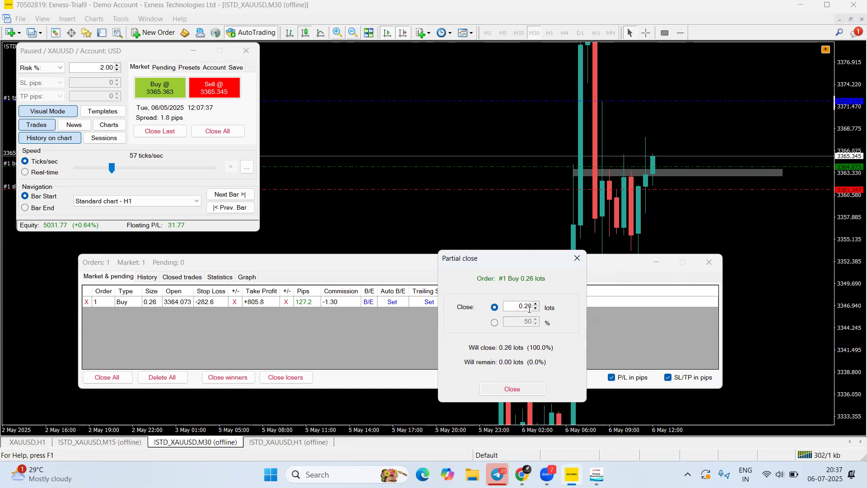
pyautogui.click(496, 323)
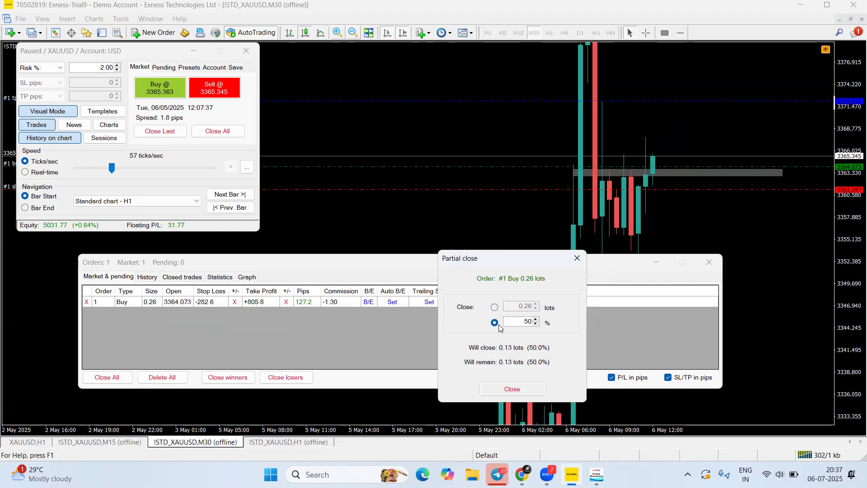
pyautogui.press('BackSpace')
pyautogui.click(390, 68)
pyautogui.moveTo(483, 383)
pyautogui.mouseDown()
pyautogui.moveTo(498, 351)
pyautogui.moveTo(531, 349)
pyautogui.moveTo(486, 368)
pyautogui.moveTo(507, 362)
pyautogui.moveTo(498, 369)
pyautogui.moveTo(500, 331)
pyautogui.moveTo(512, 367)
pyautogui.moveTo(611, 174)
pyautogui.moveTo(524, 348)
pyautogui.mouseUp()
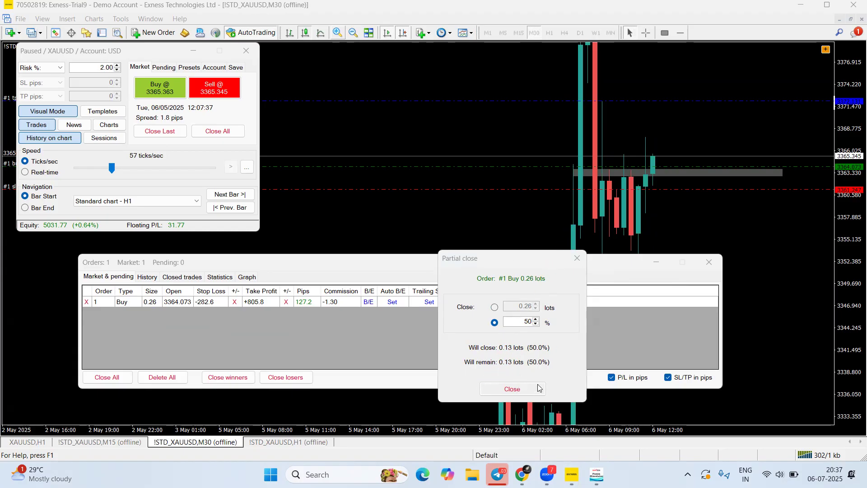
pyautogui.click(519, 389)
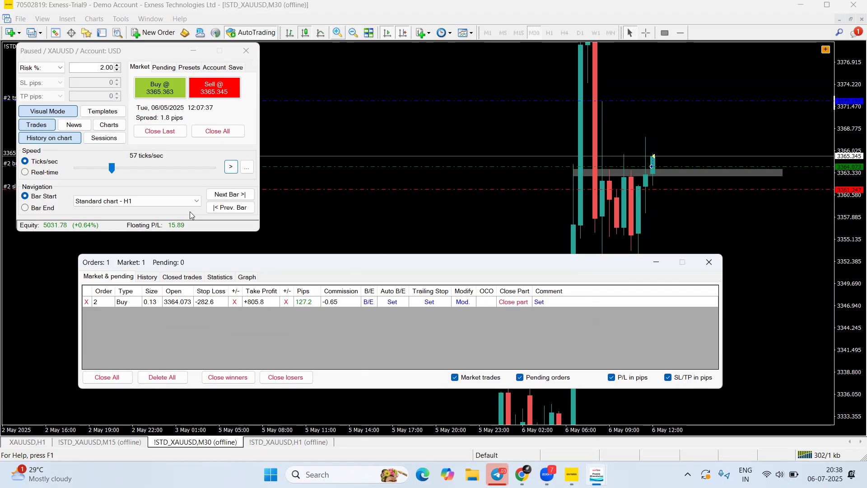
# Briefly run and pause the replay, rescale the price axis, and turn off History on chart
pyautogui.click(231, 167)
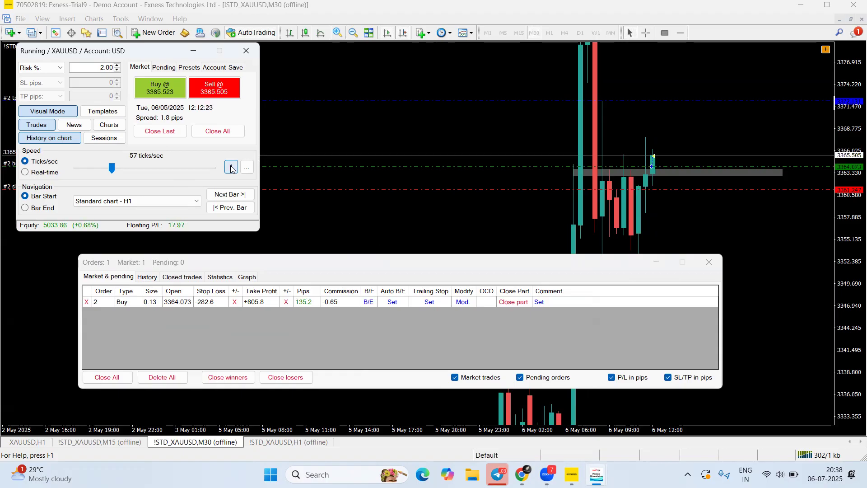
pyautogui.click(231, 167)
pyautogui.moveTo(854, 291); pyautogui.dragTo(851, 239)
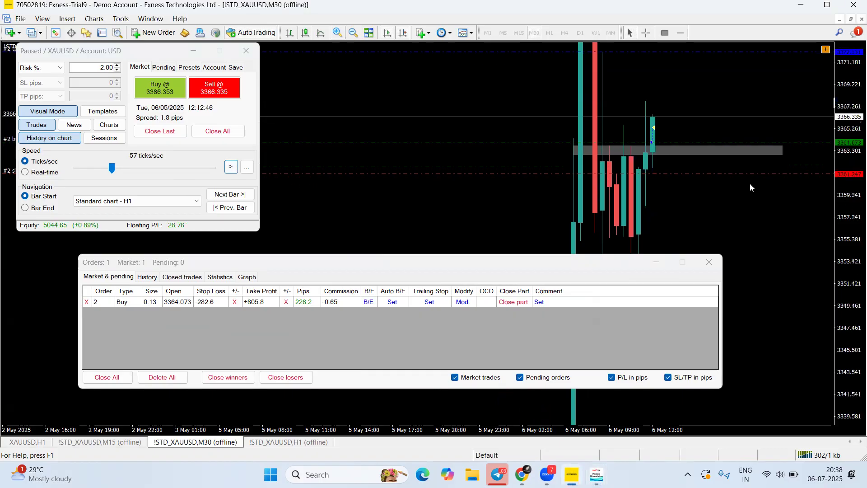
pyautogui.moveTo(676, 122); pyautogui.dragTo(684, 134)
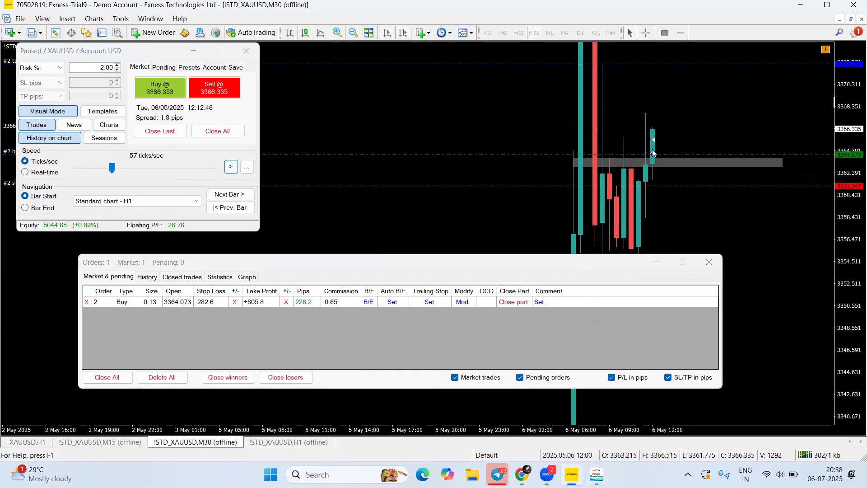
pyautogui.moveTo(839, 115); pyautogui.dragTo(839, 138)
pyautogui.moveTo(692, 123); pyautogui.dragTo(694, 135)
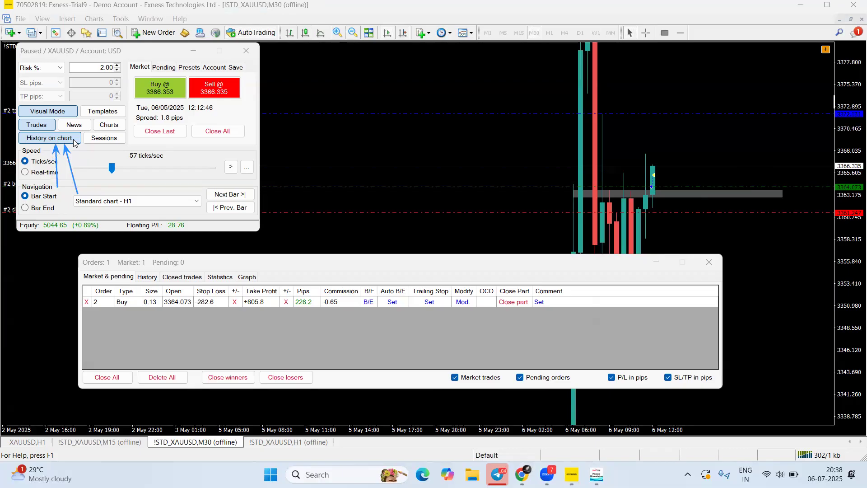
pyautogui.click(55, 143)
pyautogui.click(56, 140)
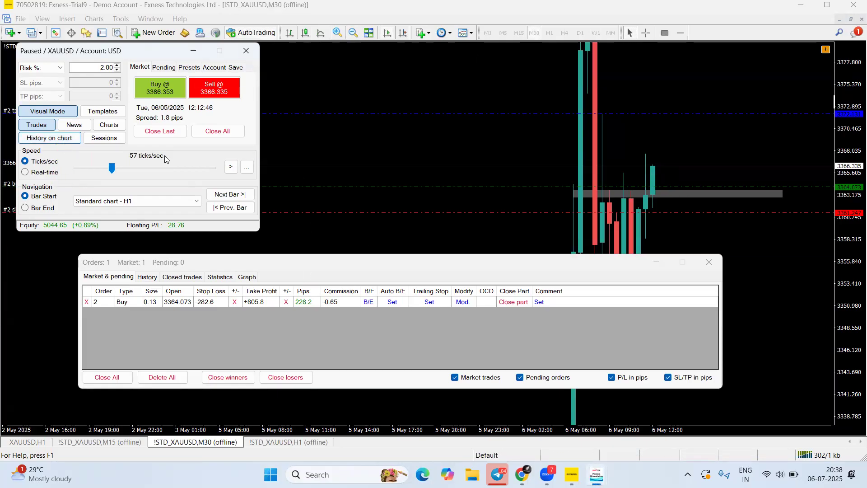
# Run the replay at 1,171 ticks/sec and pause it at 12:34
pyautogui.click(231, 167)
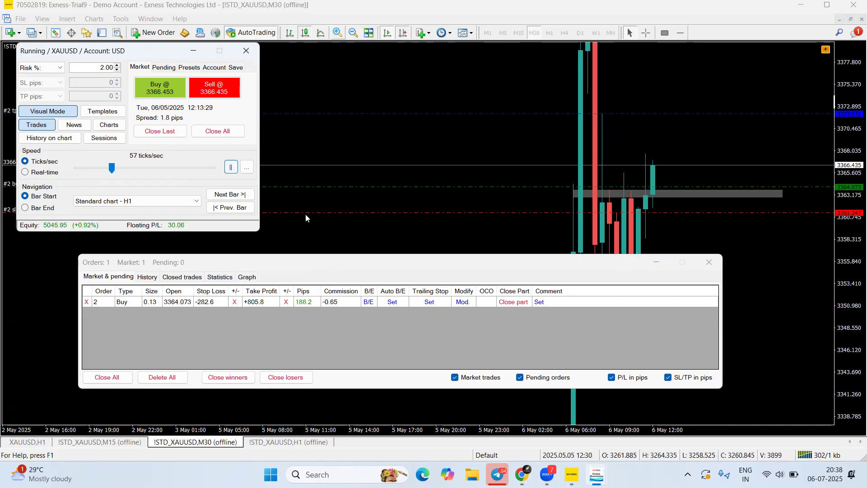
pyautogui.click(231, 167)
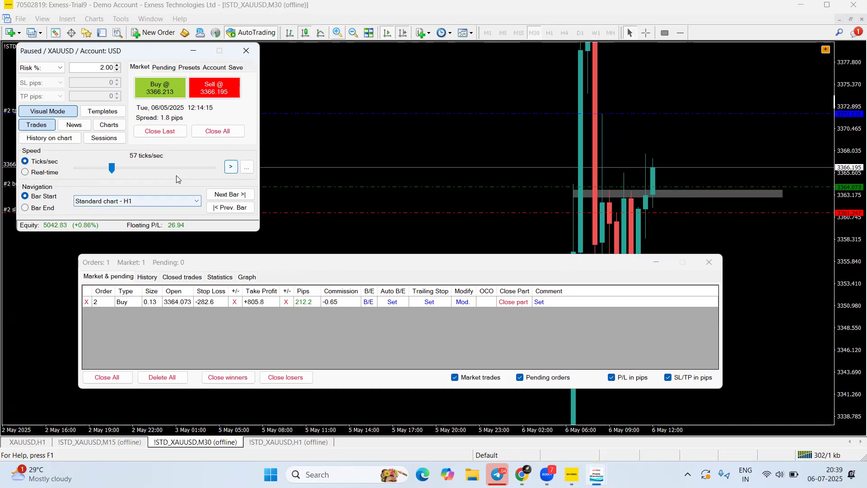
pyautogui.click(231, 166)
pyautogui.moveTo(112, 173); pyautogui.dragTo(128, 168)
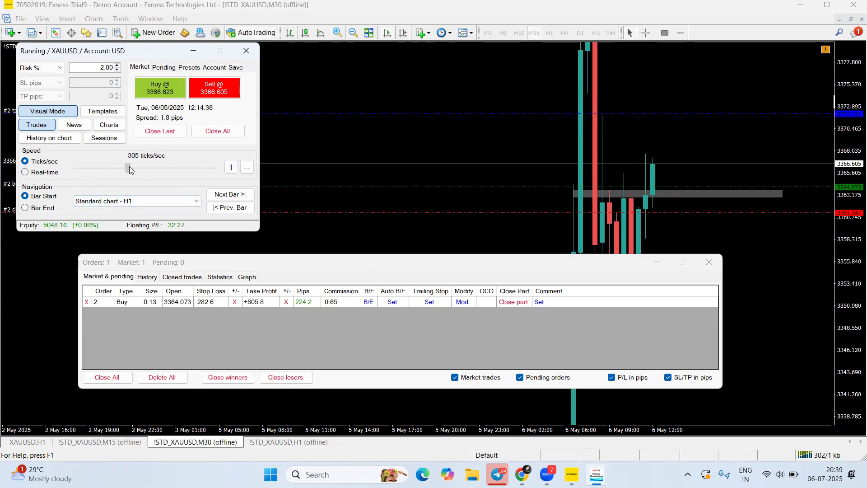
pyautogui.moveTo(128, 168); pyautogui.dragTo(140, 168)
pyautogui.click(231, 166)
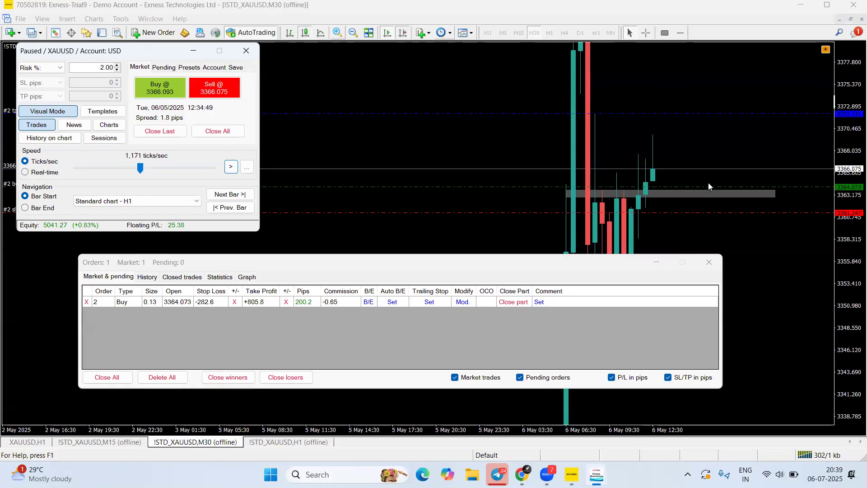
pyautogui.click(647, 33)
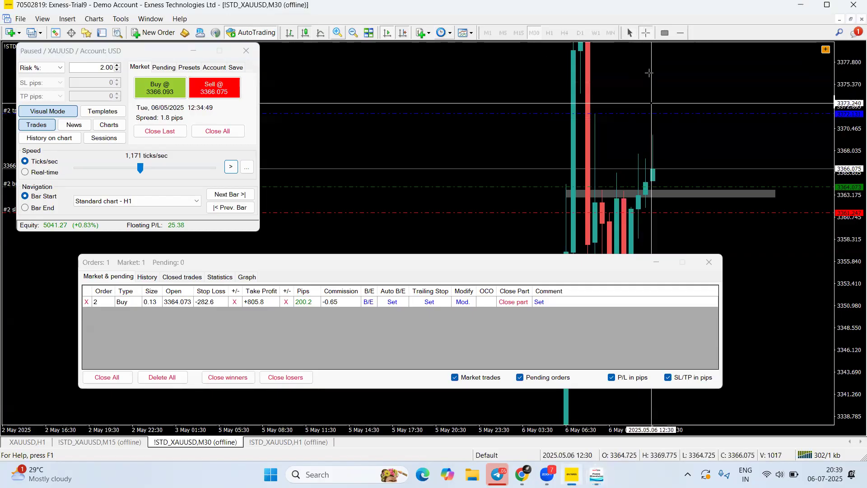
pyautogui.moveTo(687, 186); pyautogui.dragTo(662, 140)
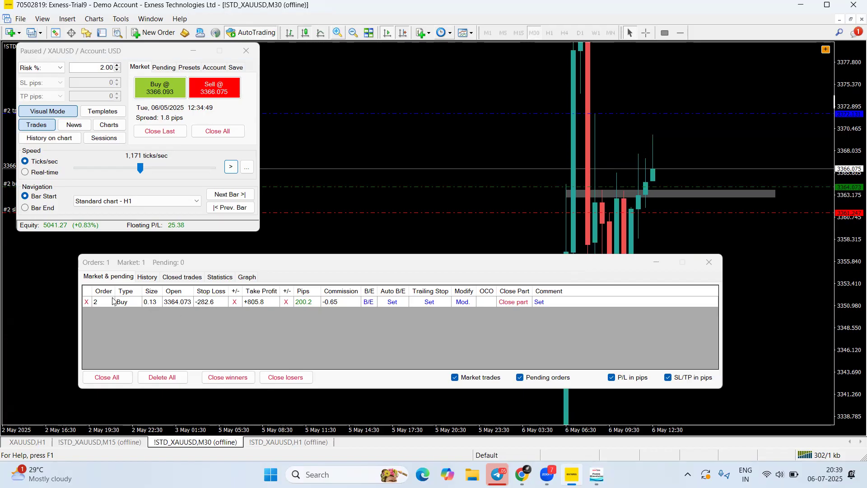
# Close the buy trade, close the orders list, and switch position sizing to Lots with size 1
pyautogui.click(86, 301)
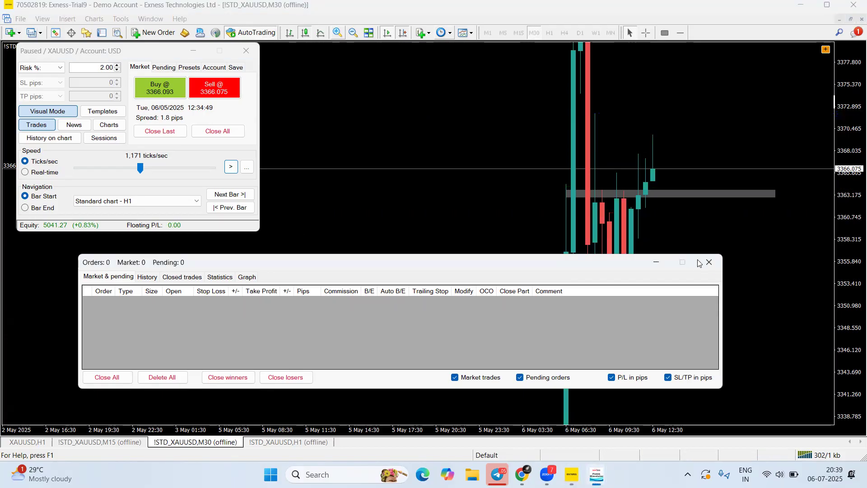
pyautogui.click(708, 262)
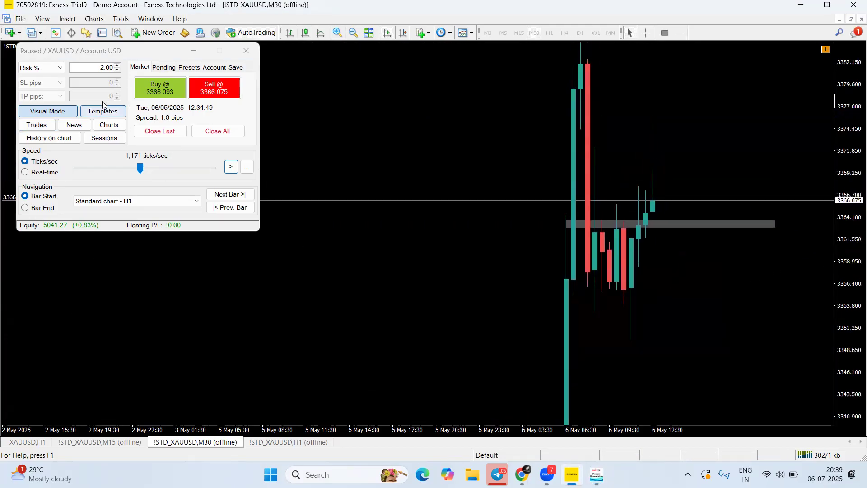
pyautogui.click(52, 68)
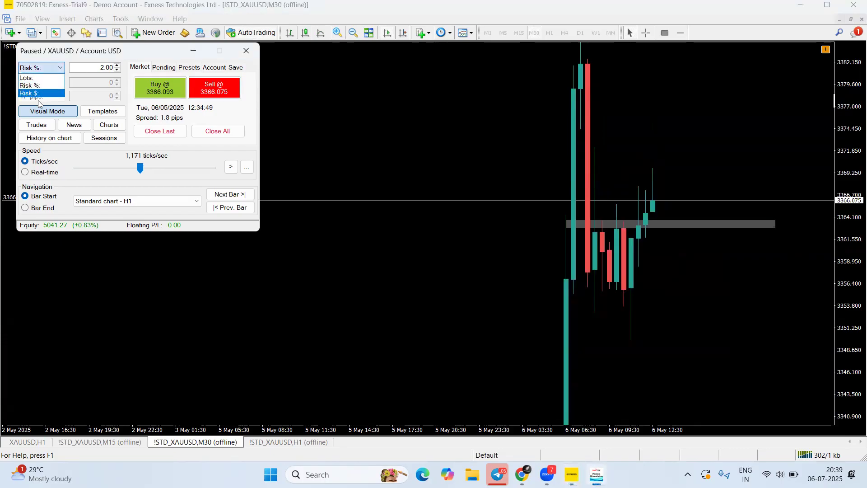
pyautogui.click(34, 77)
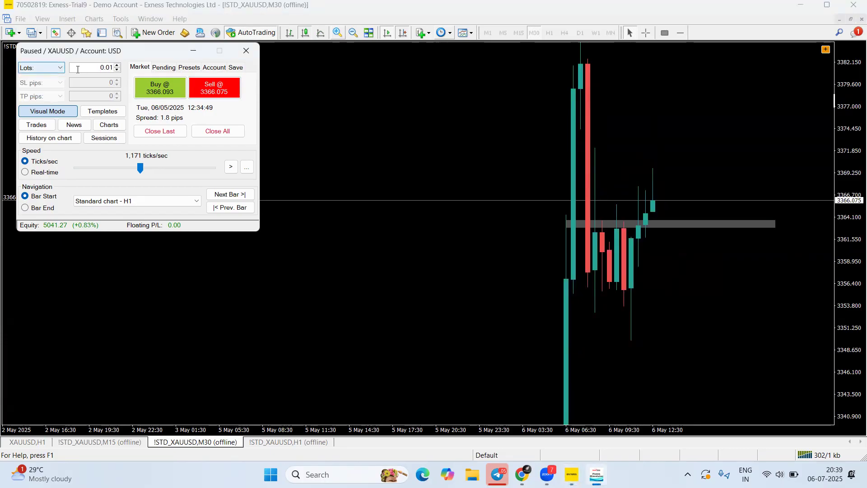
pyautogui.moveTo(78, 69); pyautogui.dragTo(110, 69)
pyautogui.press('BackSpace')
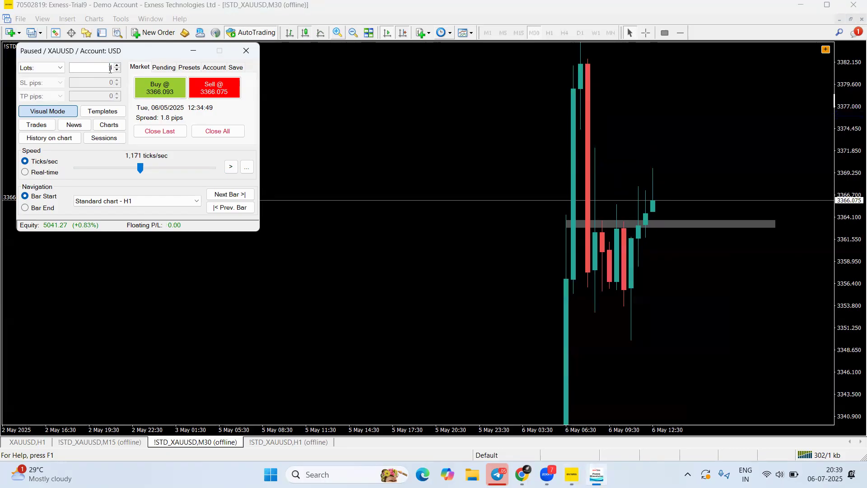
pyautogui.write('1')
# Attempt a sell with stop loss near 3377 and take profit near 3349, then cancel after the margin warning
pyautogui.click(212, 89)
pyautogui.moveTo(650, 199); pyautogui.dragTo(673, 103)
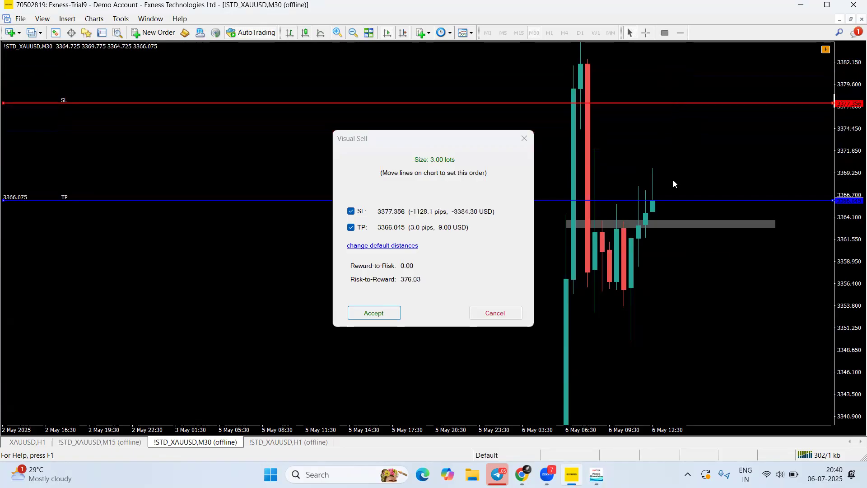
pyautogui.moveTo(669, 202); pyautogui.dragTo(629, 344)
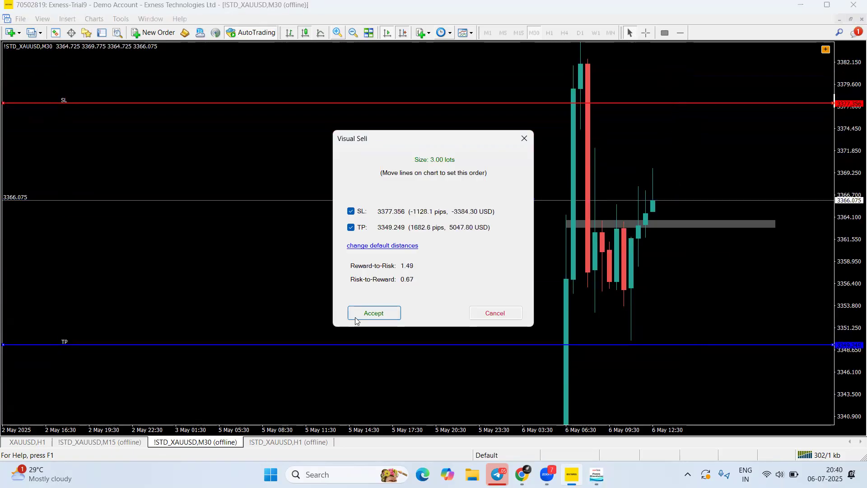
pyautogui.click(374, 313)
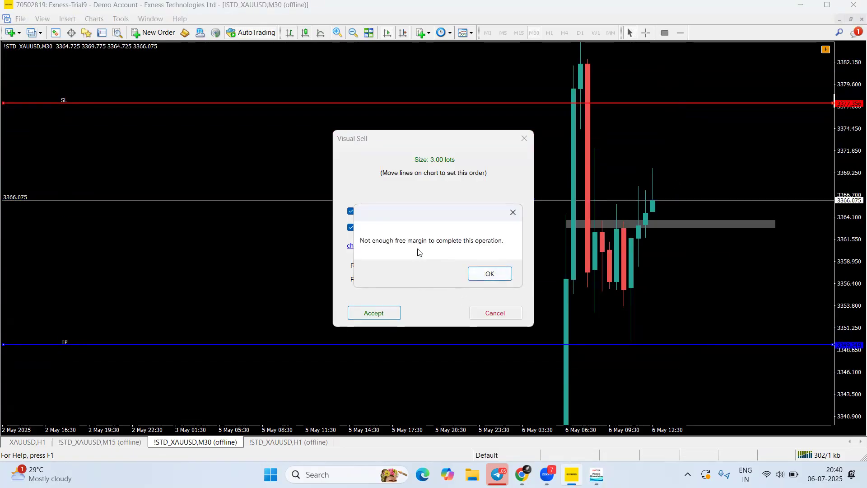
pyautogui.click(490, 275)
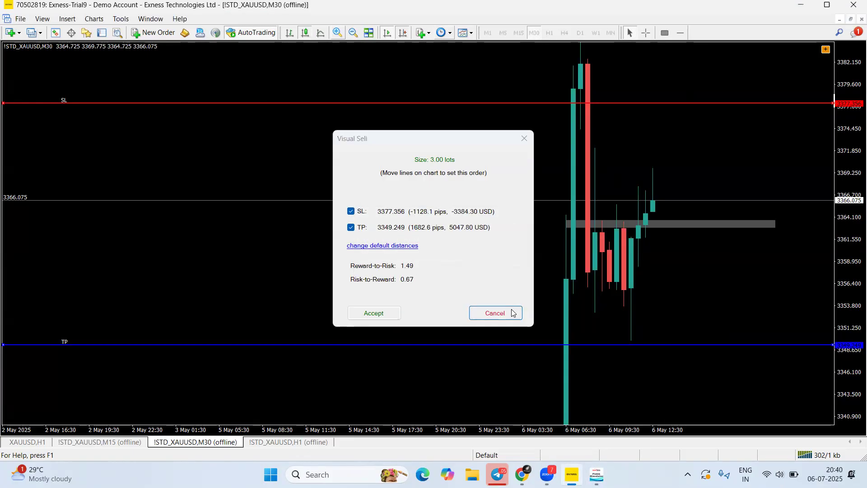
pyautogui.click(495, 312)
# Set up a 1-lot sell with stop loss near 3373.6 and take profit near 3352
pyautogui.moveTo(86, 64); pyautogui.dragTo(117, 70)
pyautogui.write('1')
pyautogui.click(214, 88)
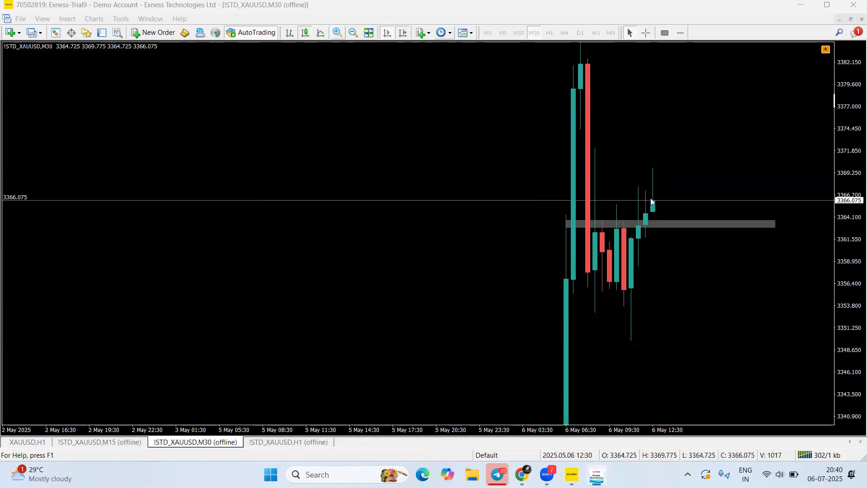
pyautogui.moveTo(655, 199); pyautogui.dragTo(667, 135)
pyautogui.moveTo(669, 201); pyautogui.dragTo(670, 318)
# Confirm the 1-lot sell, recentre the chart, and show the open trades list
pyautogui.click(374, 313)
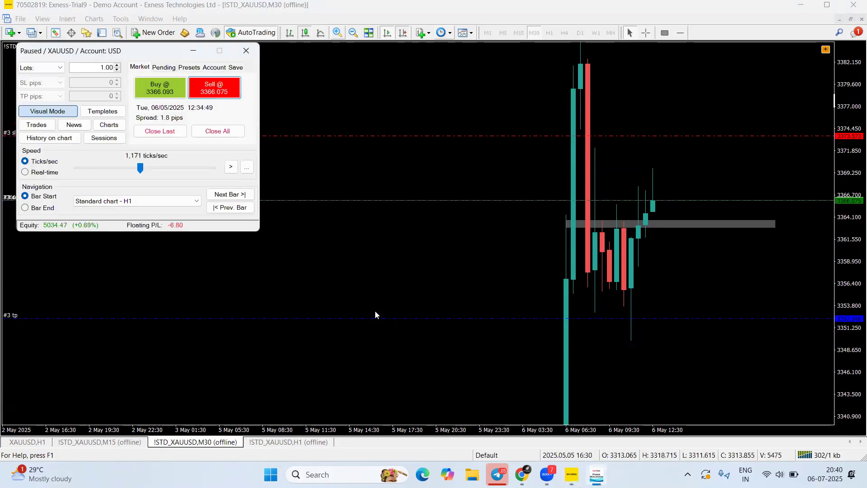
pyautogui.moveTo(851, 190); pyautogui.dragTo(853, 187)
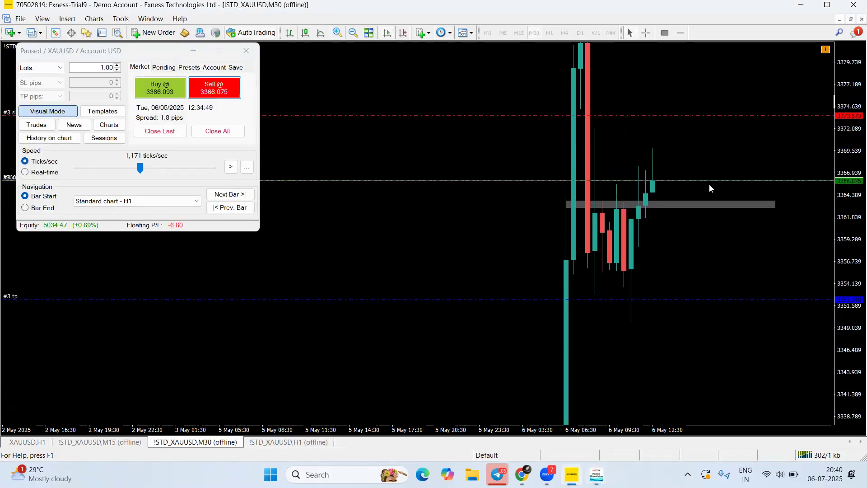
pyautogui.moveTo(705, 163); pyautogui.dragTo(700, 189)
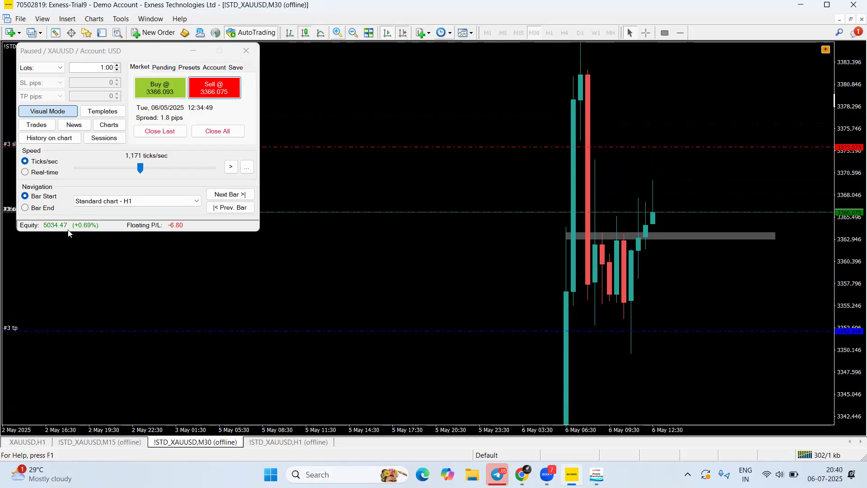
pyautogui.click(36, 125)
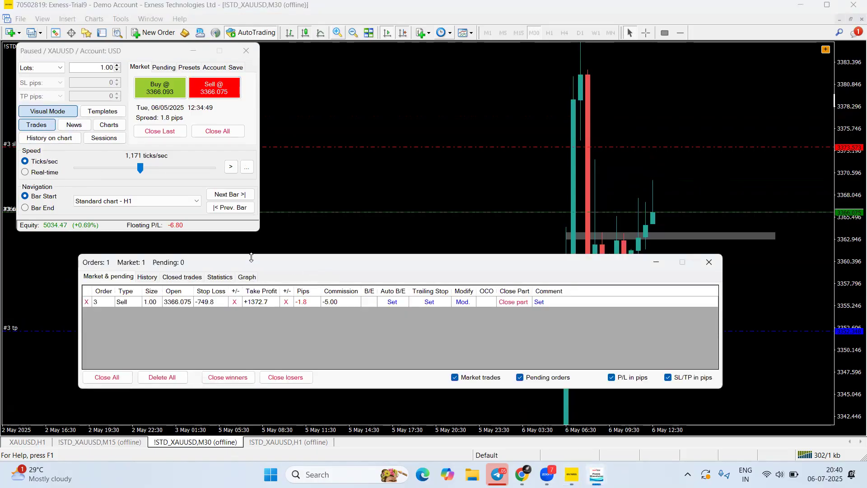
pyautogui.moveTo(251, 257); pyautogui.dragTo(204, 265)
# Run the replay at 79 then up to 3,214 ticks/sec until the sell's stop loss triggers
pyautogui.moveTo(140, 168); pyautogui.dragTo(115, 171)
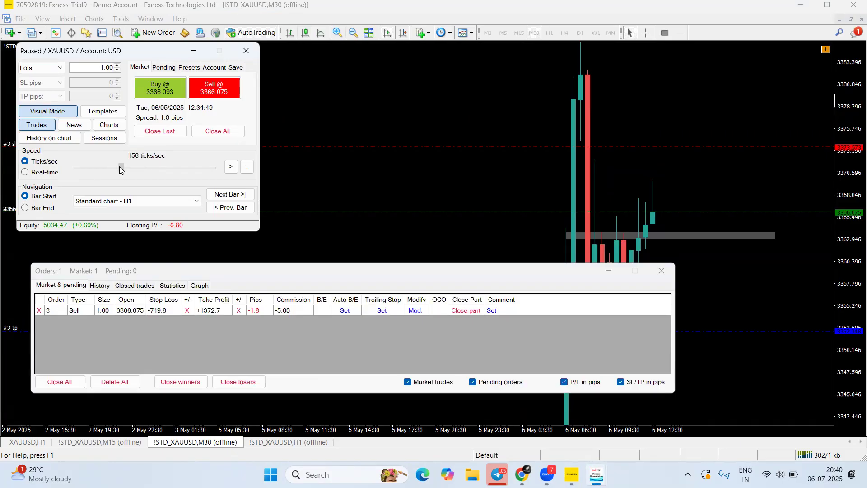
pyautogui.moveTo(127, 166); pyautogui.dragTo(112, 164)
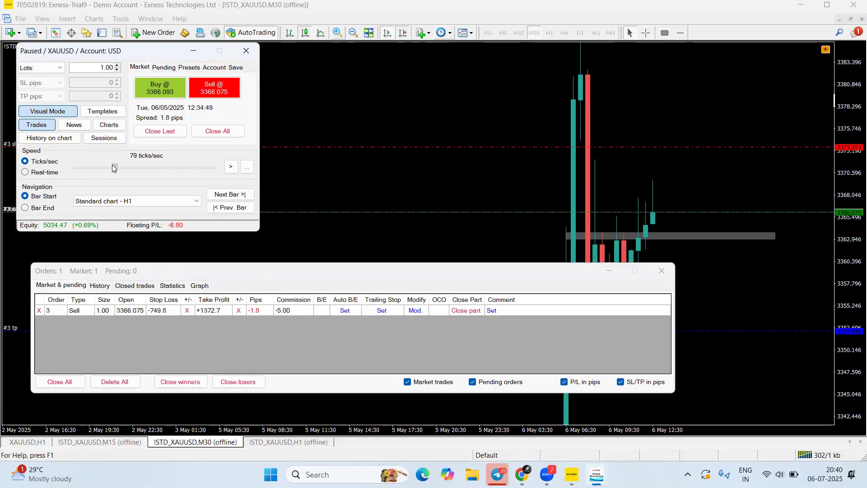
pyautogui.click(226, 170)
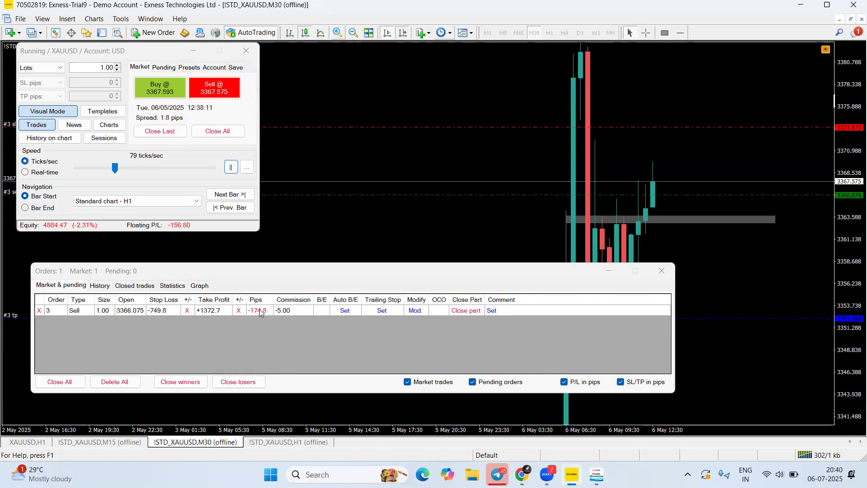
pyautogui.moveTo(117, 168); pyautogui.dragTo(128, 168)
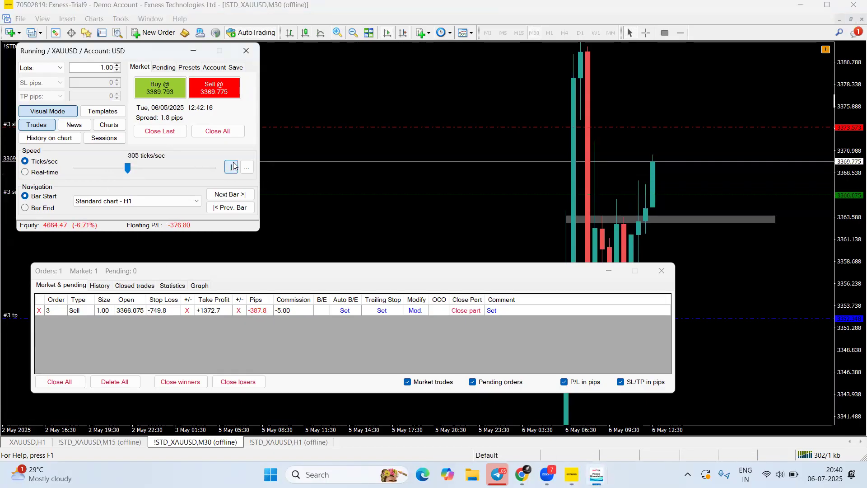
pyautogui.moveTo(127, 168); pyautogui.dragTo(149, 168)
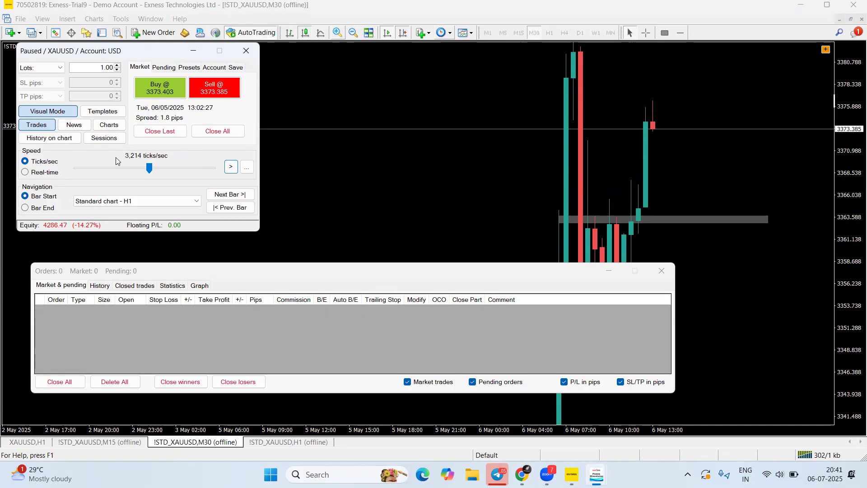
# Show trade history on the chart and measure the price distance from the entry candle
pyautogui.click(49, 138)
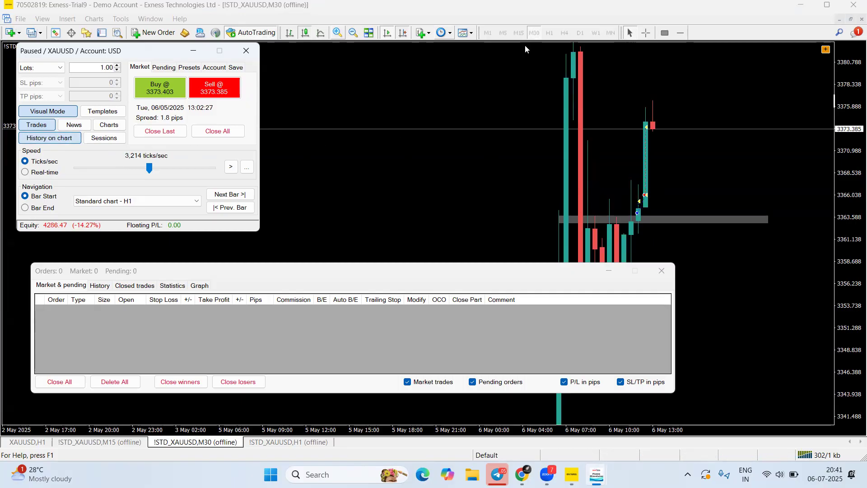
pyautogui.click(646, 32)
pyautogui.moveTo(669, 199); pyautogui.dragTo(646, 123)
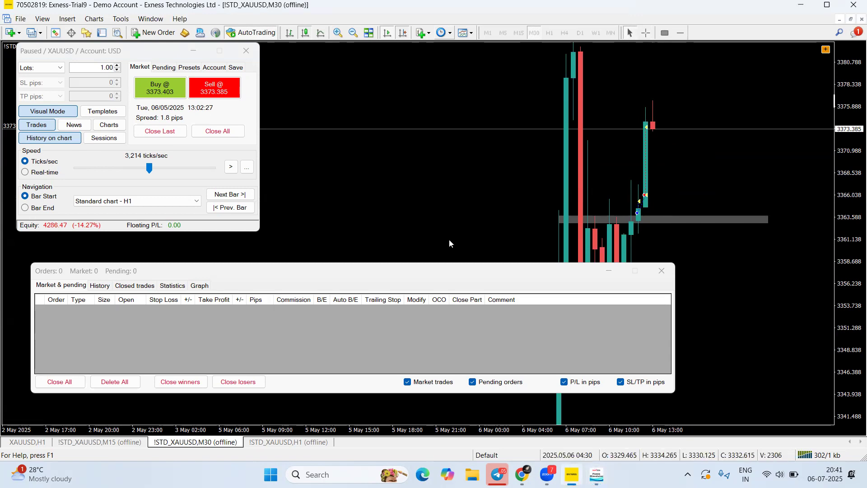
# Review the three closed trades, then view the statistics showing P/L -713.53 and drawdown -754.80
pyautogui.click(127, 289)
pyautogui.moveTo(510, 369); pyautogui.dragTo(596, 352)
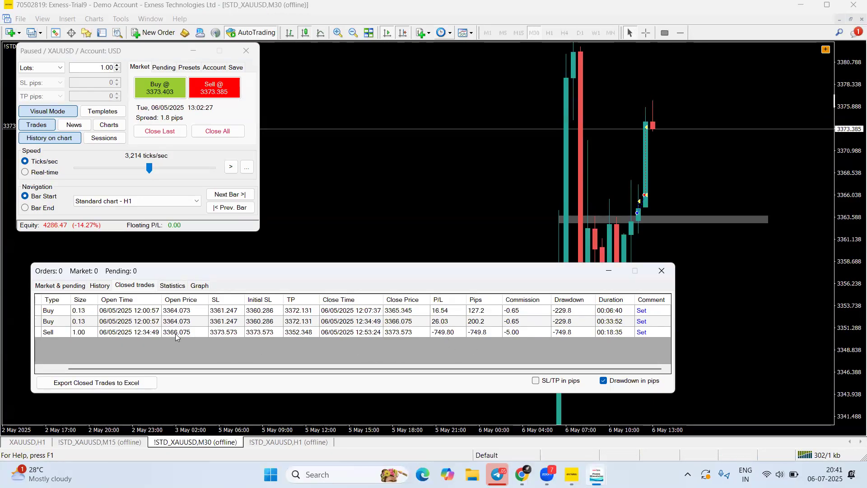
pyautogui.moveTo(418, 368); pyautogui.dragTo(394, 368)
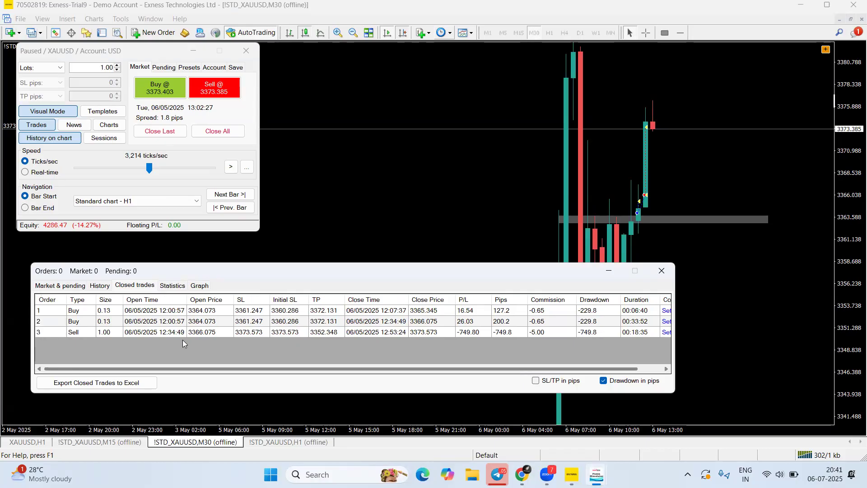
pyautogui.click(161, 286)
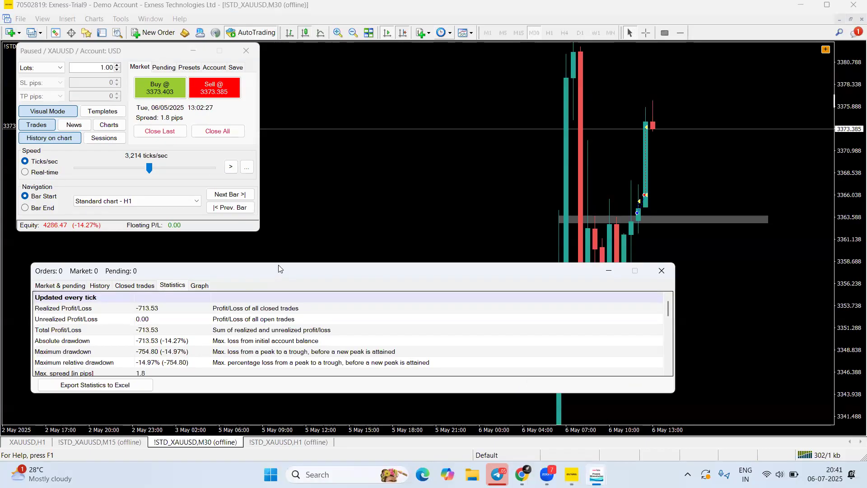
# Enlarge the results window, scroll the statistics (profit factor 0.05), and show the balance/equity graph
pyautogui.moveTo(279, 264); pyautogui.dragTo(433, 119)
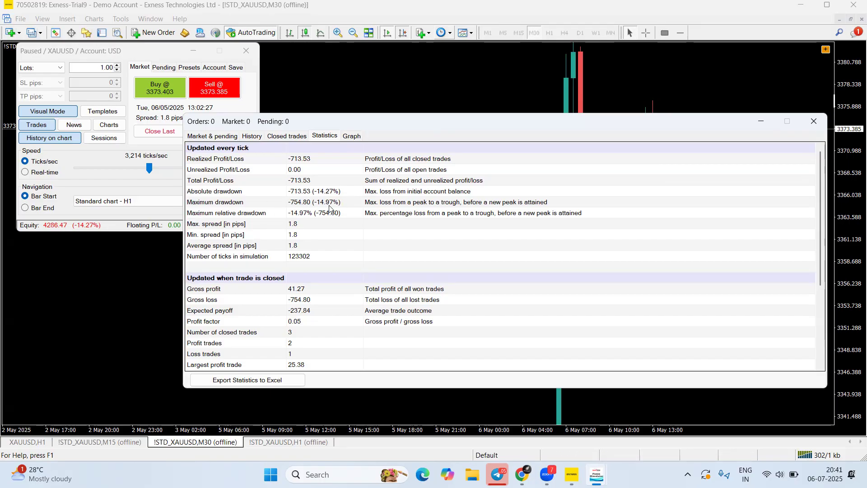
pyautogui.scroll(-4, 326, 256)
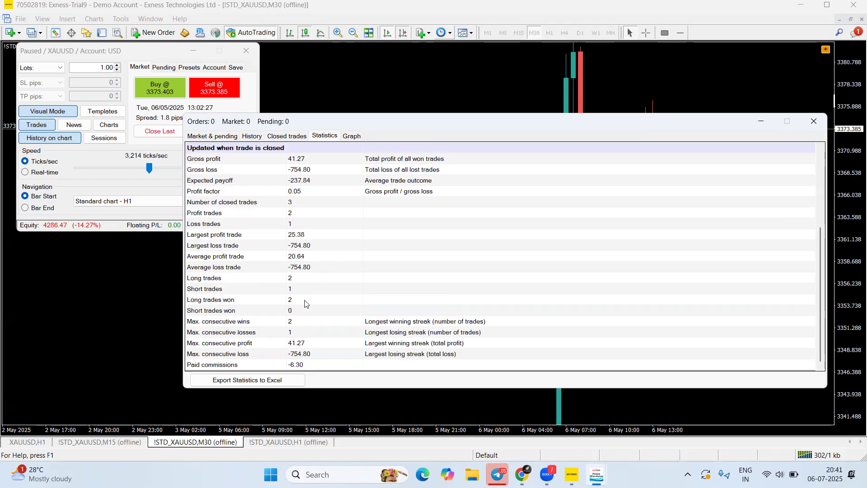
pyautogui.scroll(4, 324, 293)
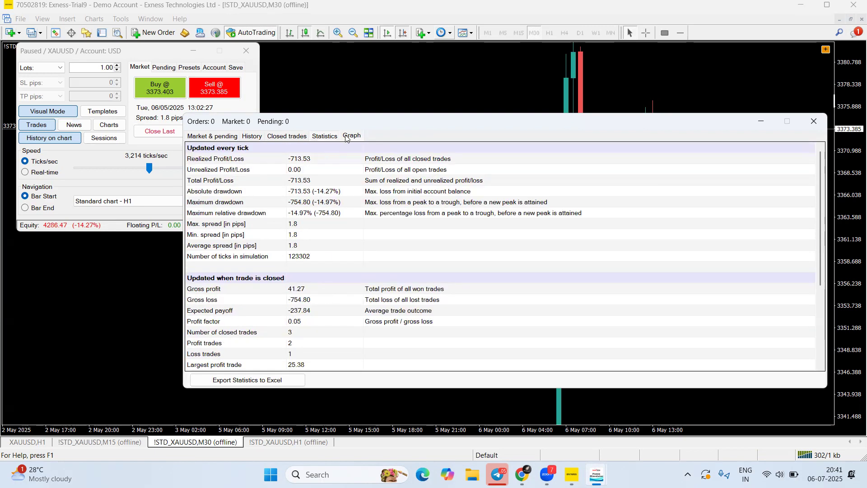
pyautogui.click(351, 136)
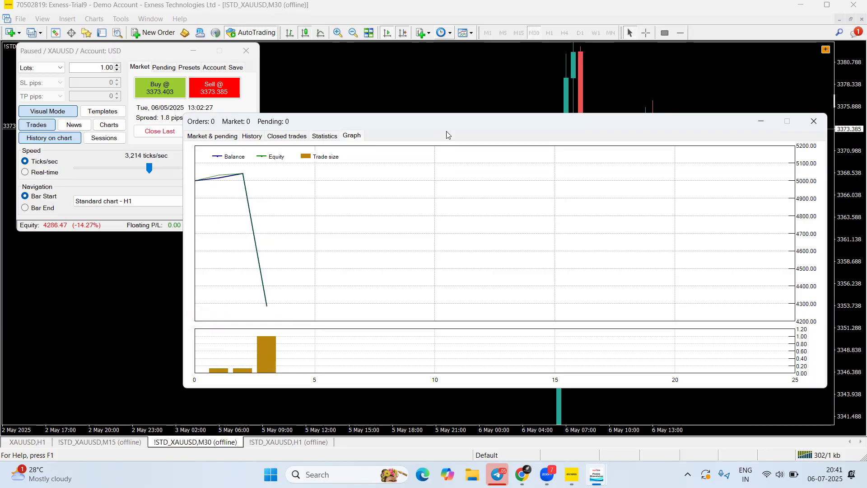
# Close the results window, annotate the market order section, and hide past trades from the chart
pyautogui.click(815, 121)
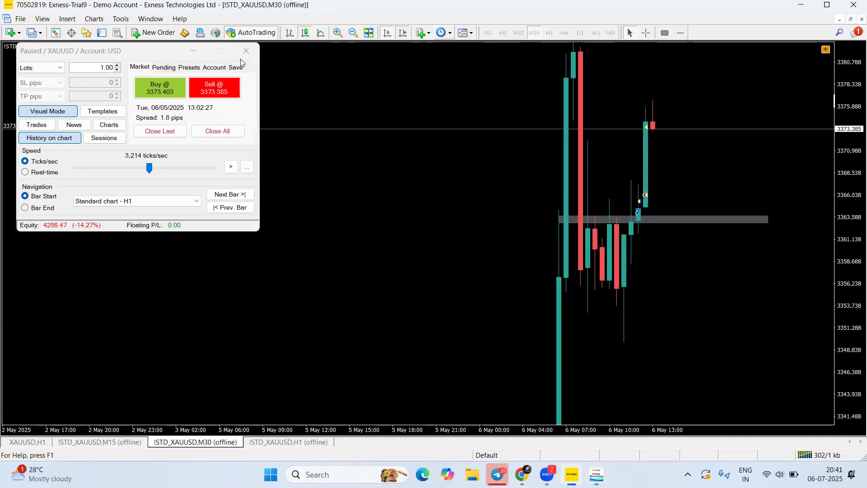
pyautogui.press('super+shift+s')
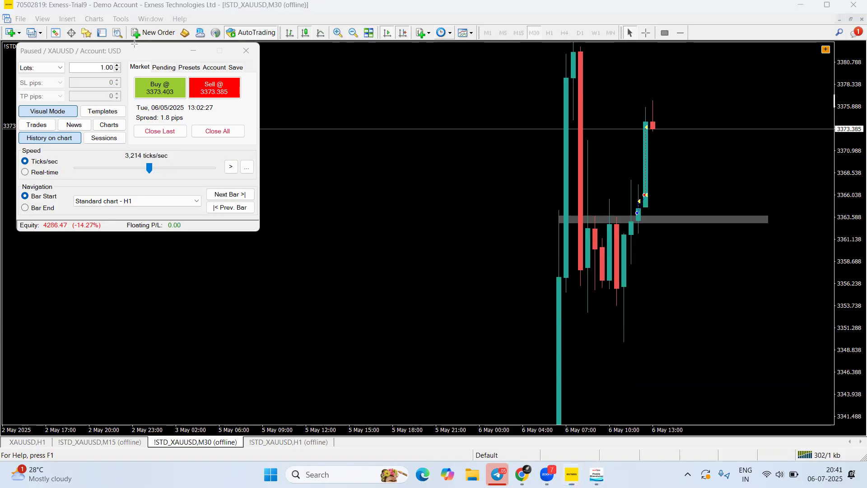
pyautogui.moveTo(130, 44); pyautogui.dragTo(137, 65)
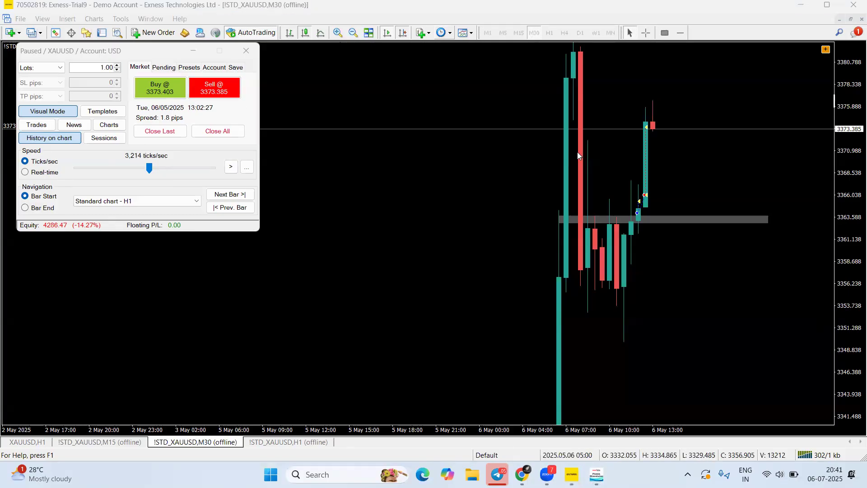
pyautogui.click(50, 138)
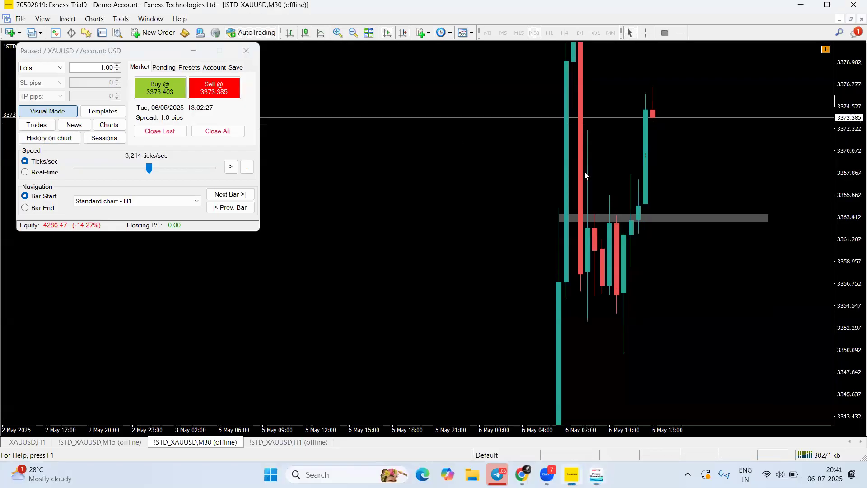
# Annotate the pending orders section and show the Buy Stop, Buy Limit, Sell Limit and Sell Stop options
pyautogui.click(416, 37)
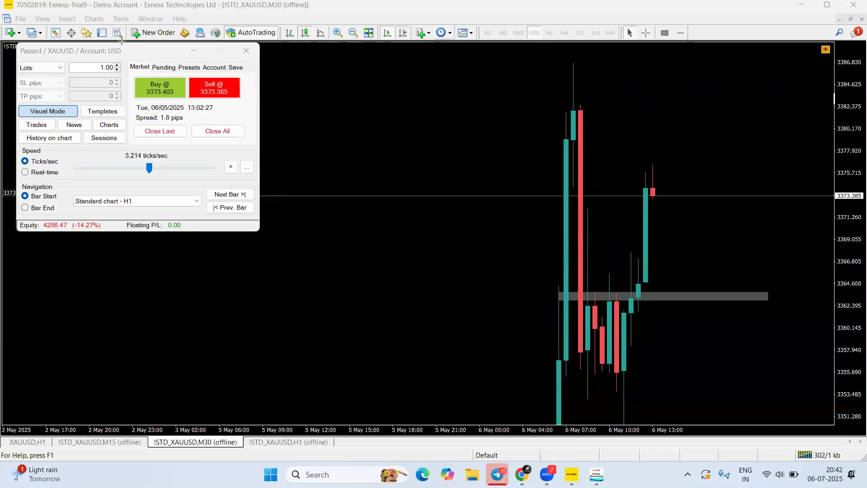
pyautogui.moveTo(122, 42); pyautogui.dragTo(163, 66)
pyautogui.click(163, 68)
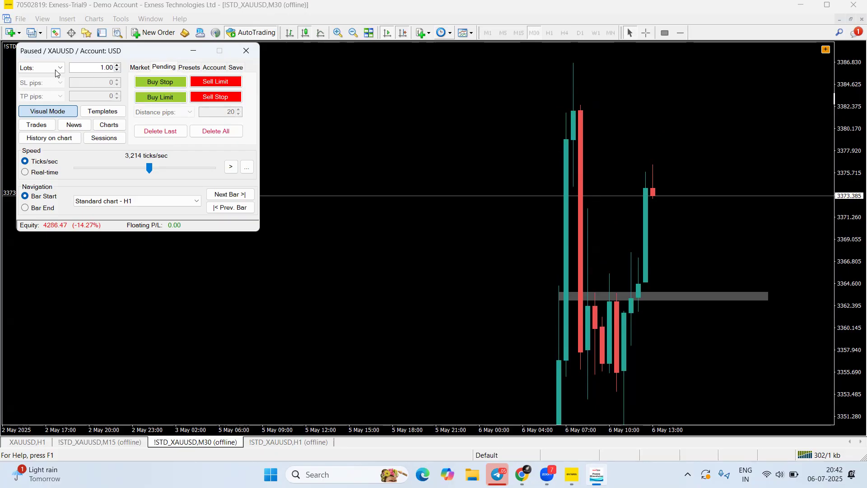
# Place a 1-lot buy stop at 3376.614 with SL 3372.445 and TP 3386.491, then resume replay until it fills
pyautogui.click(182, 98)
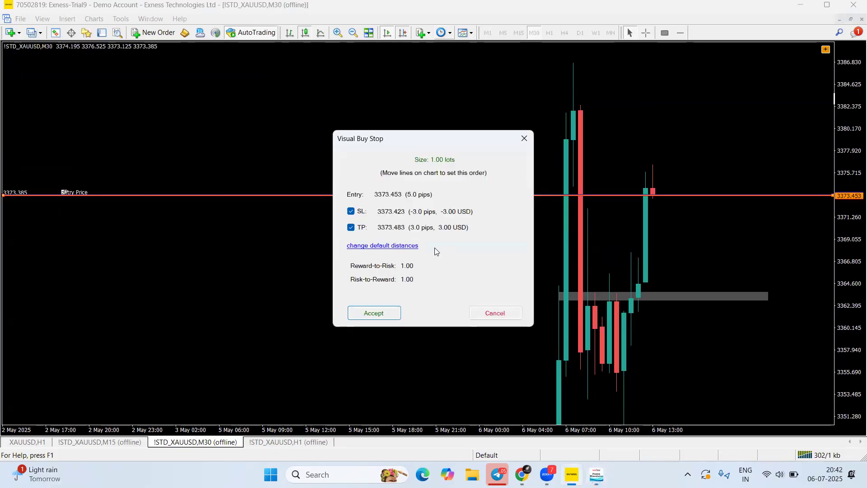
pyautogui.moveTo(685, 198); pyautogui.dragTo(691, 248)
pyautogui.moveTo(660, 196); pyautogui.dragTo(673, 164)
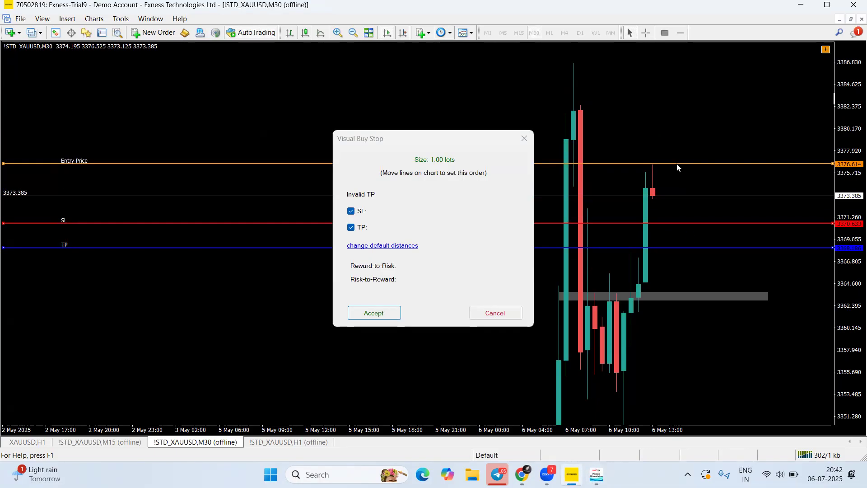
pyautogui.moveTo(673, 223); pyautogui.dragTo(694, 205)
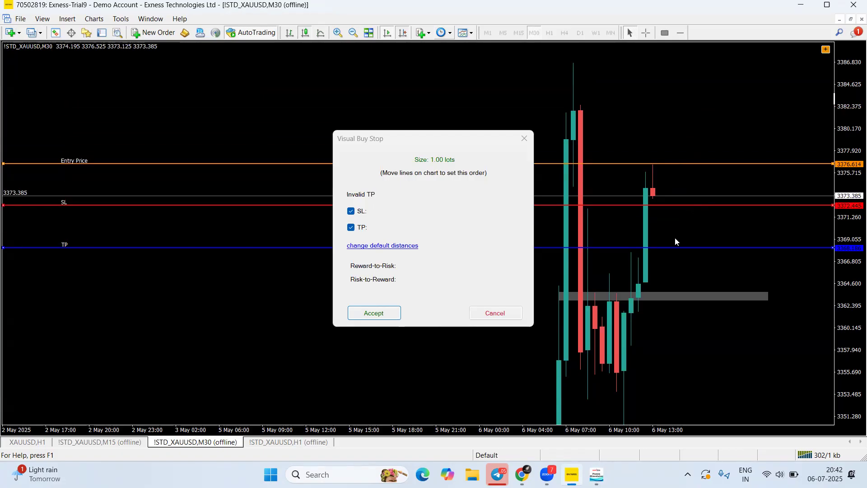
pyautogui.moveTo(679, 247); pyautogui.dragTo(689, 64)
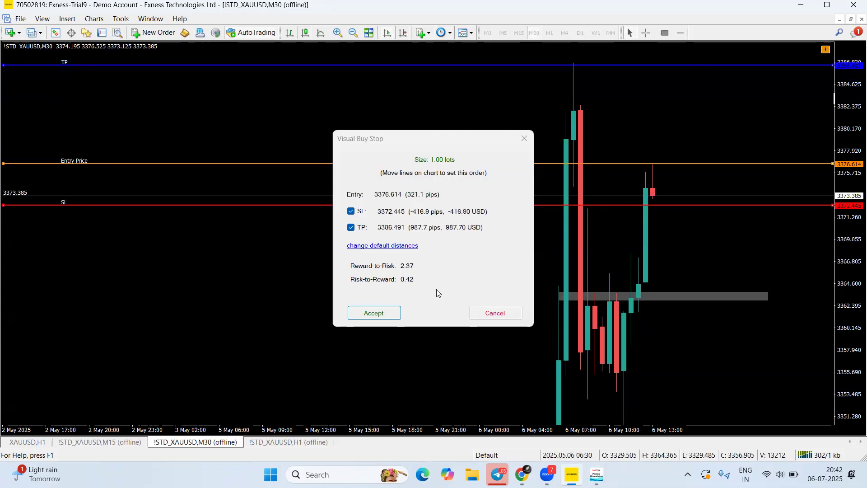
pyautogui.click(368, 314)
pyautogui.click(231, 167)
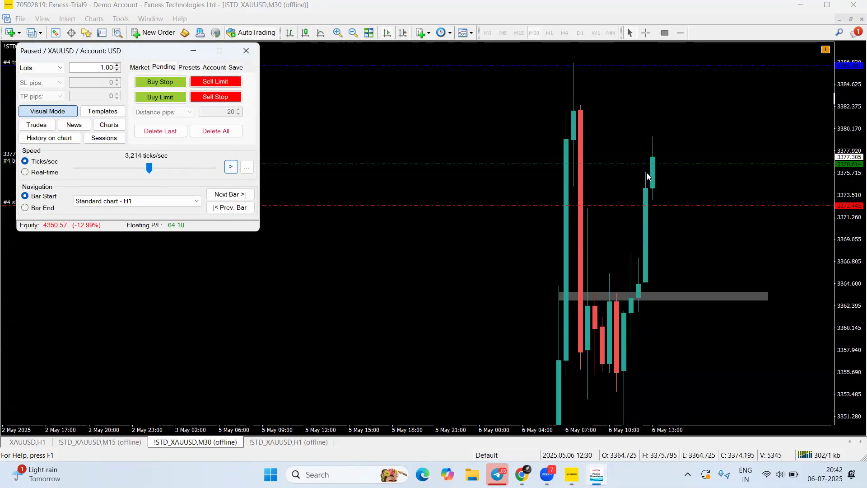
# Show market and pending orders beside the chart, then run and pause the replay until the buy closes
pyautogui.click(37, 125)
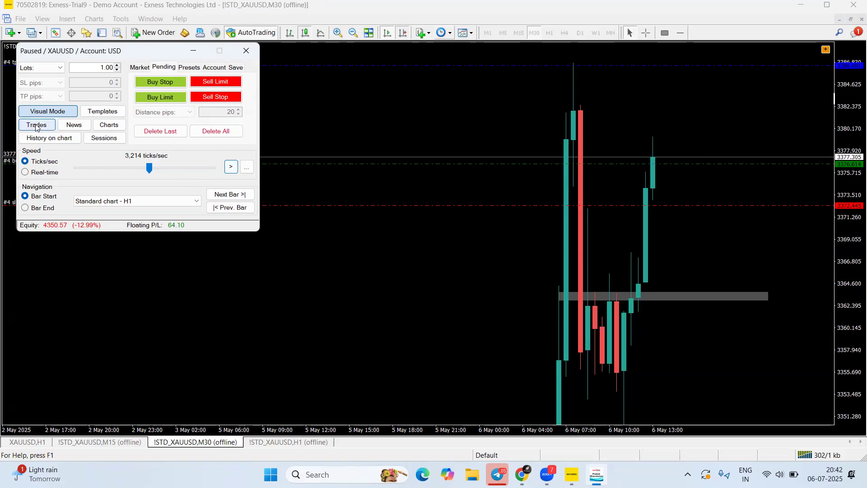
pyautogui.click(204, 139)
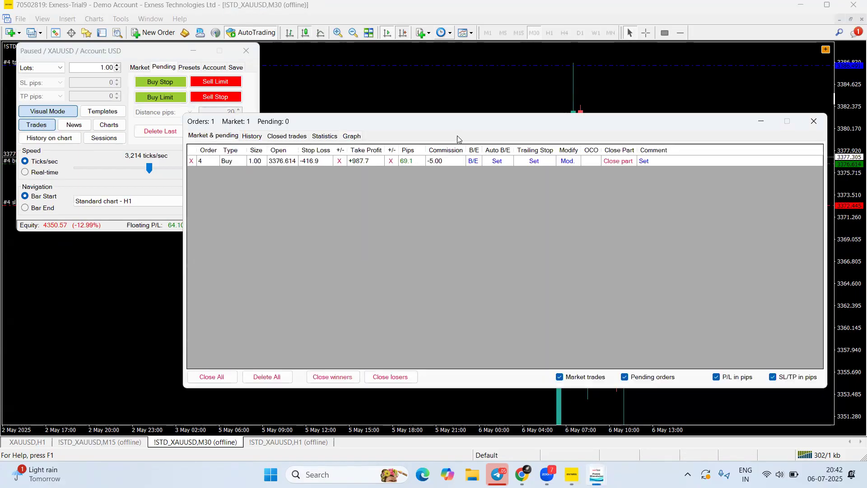
pyautogui.moveTo(464, 129); pyautogui.dragTo(269, 197)
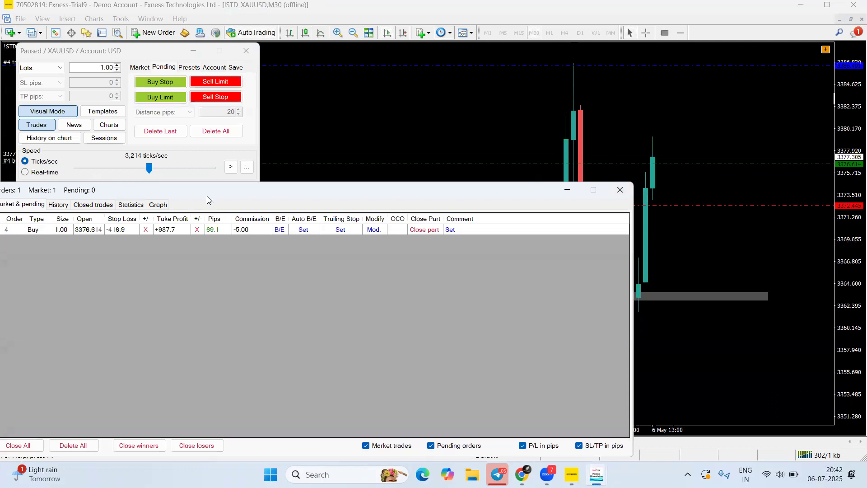
pyautogui.moveTo(210, 195); pyautogui.dragTo(377, 150)
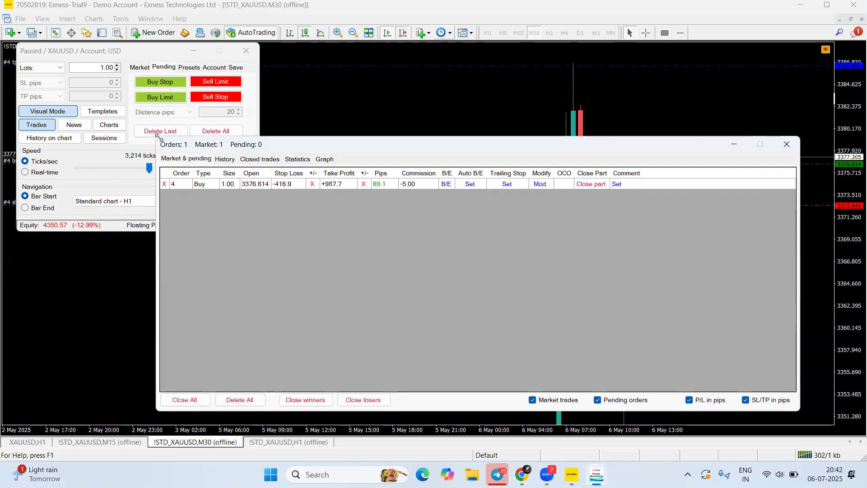
pyautogui.moveTo(156, 135); pyautogui.dragTo(370, 256)
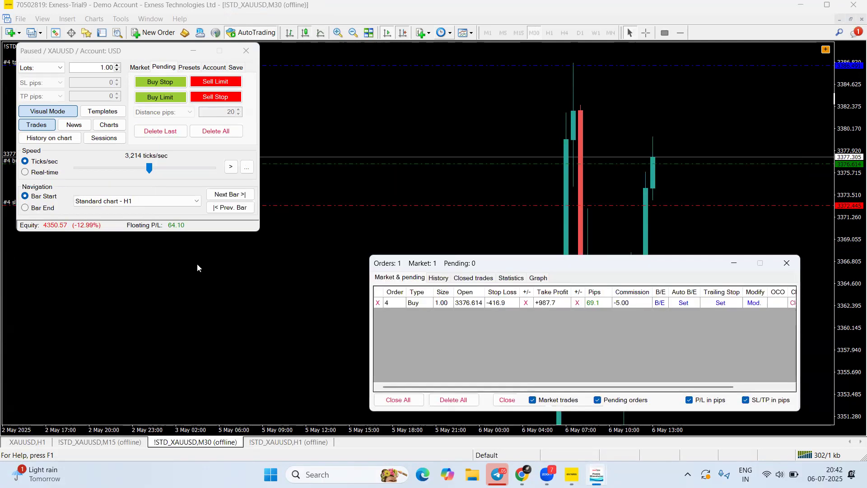
pyautogui.moveTo(446, 269); pyautogui.dragTo(197, 267)
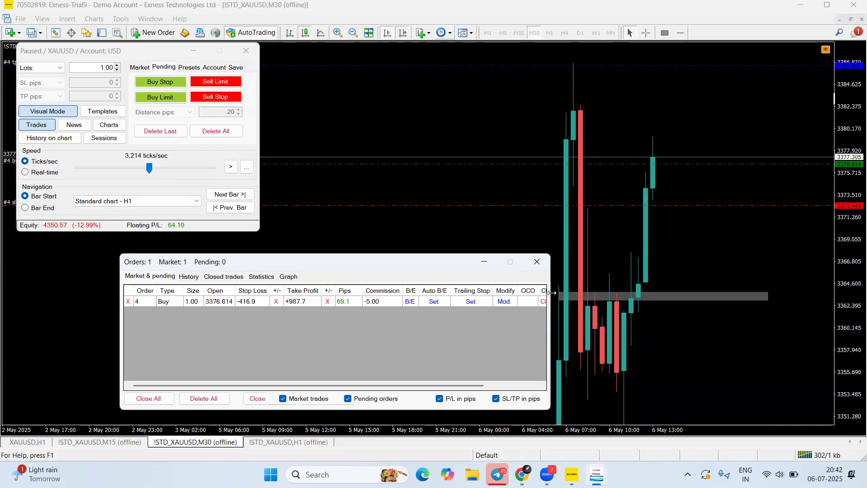
pyautogui.moveTo(551, 293); pyautogui.dragTo(648, 292)
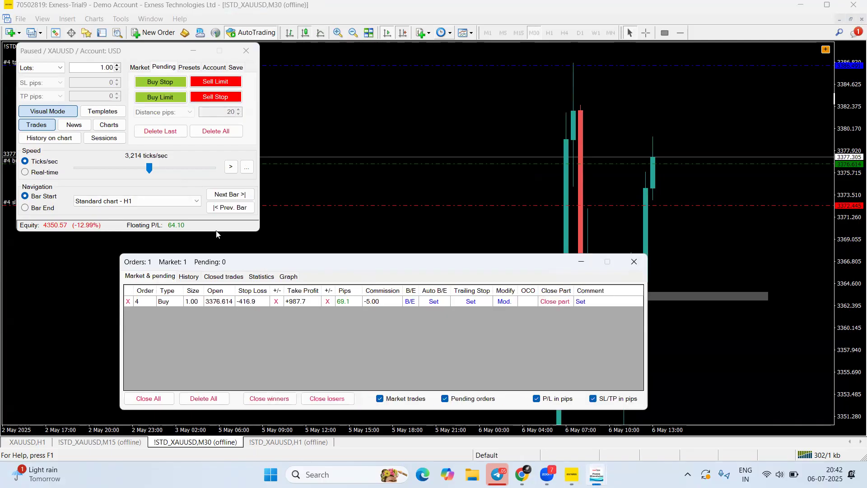
pyautogui.click(231, 170)
pyautogui.click(231, 170)
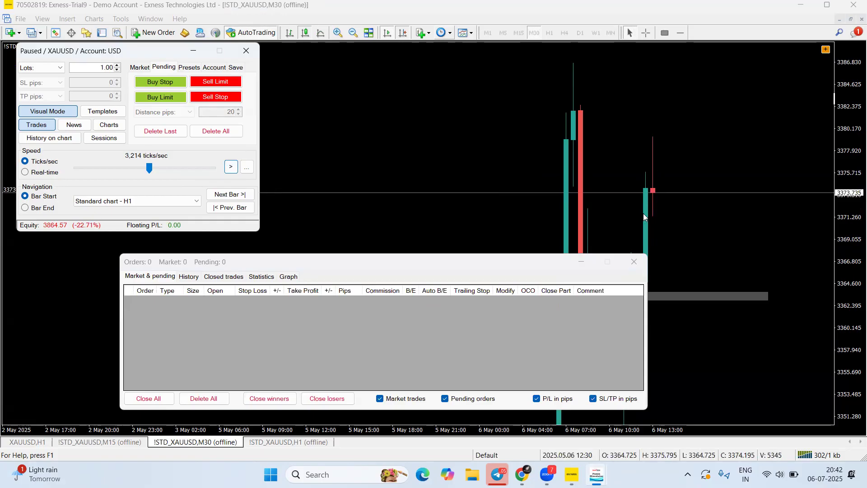
# Review the account profit and balance summary, briefly marking the equity percentage with arrows
pyautogui.click(635, 262)
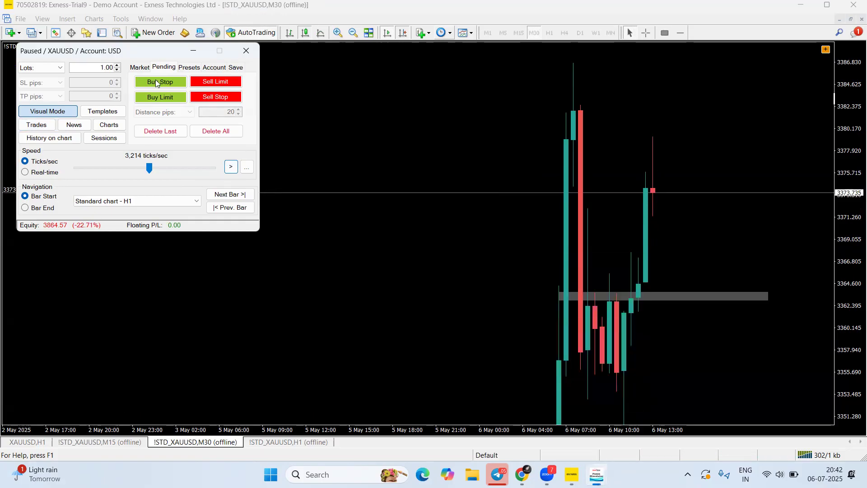
pyautogui.click(189, 67)
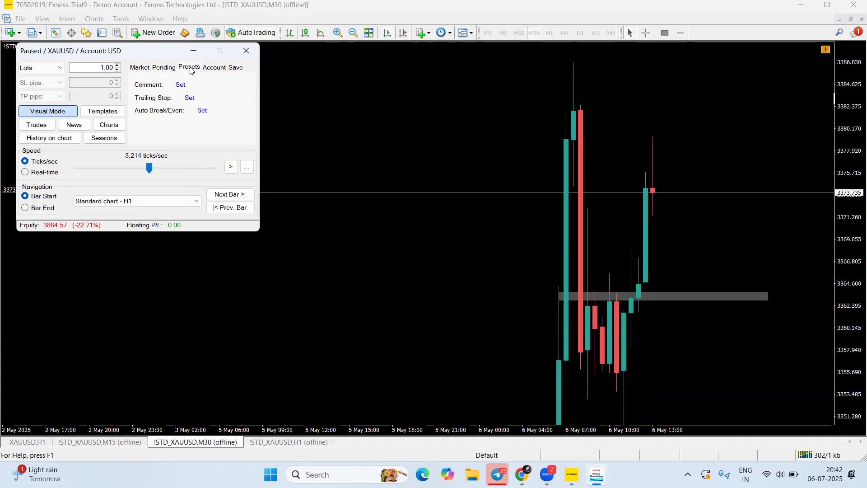
pyautogui.click(216, 68)
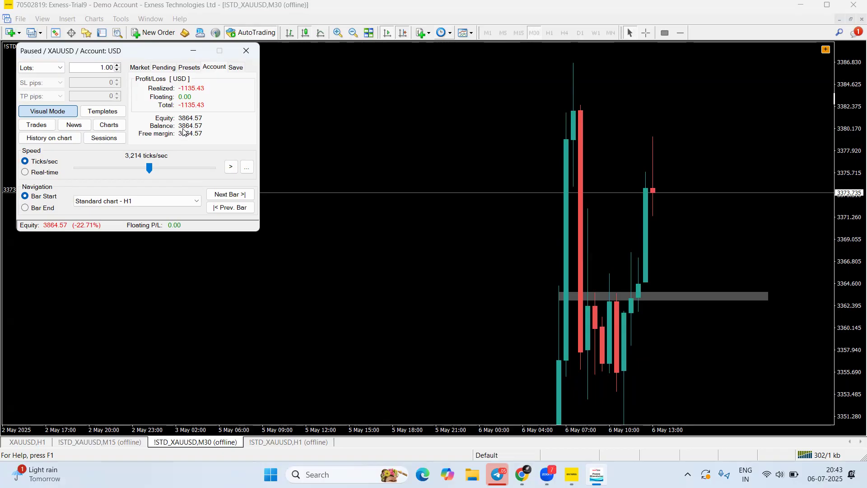
pyautogui.moveTo(57, 266); pyautogui.dragTo(84, 226)
pyautogui.moveTo(92, 266); pyautogui.dragTo(84, 225)
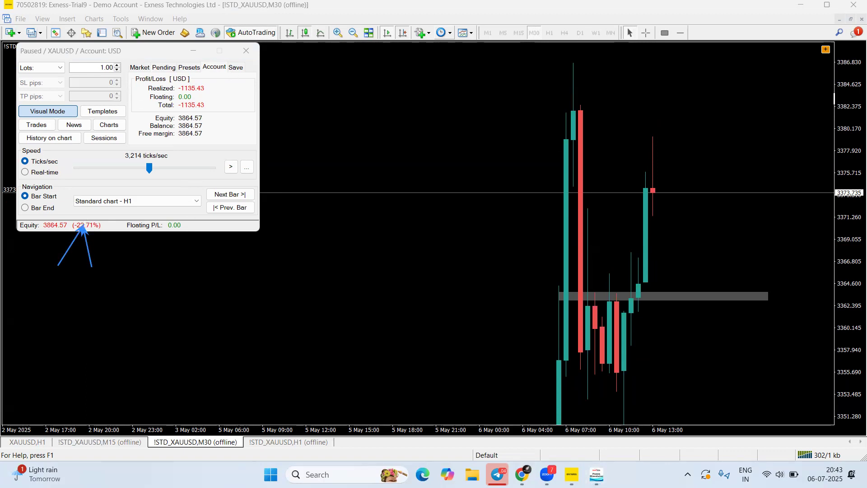
pyautogui.click(473, 38)
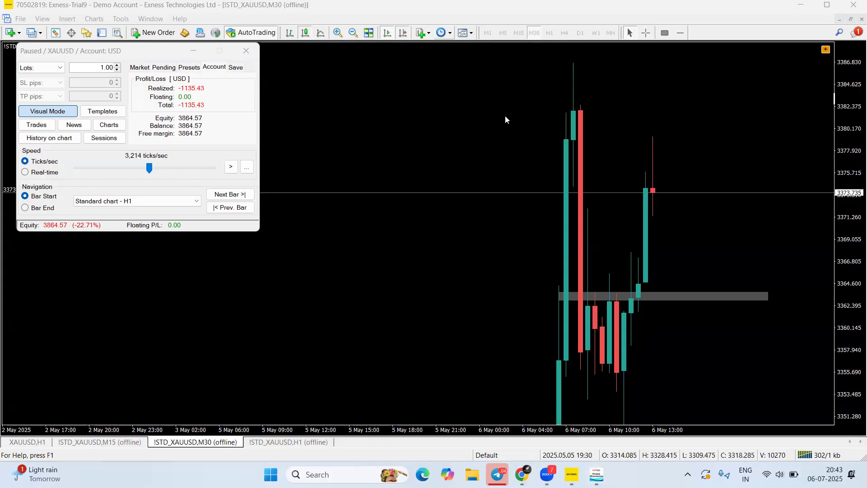
# Compress the XAUUSD price scale, re-center the candles, and show the simulator's Save options
pyautogui.moveTo(853, 134); pyautogui.dragTo(853, 159)
pyautogui.moveTo(629, 175); pyautogui.dragTo(628, 206)
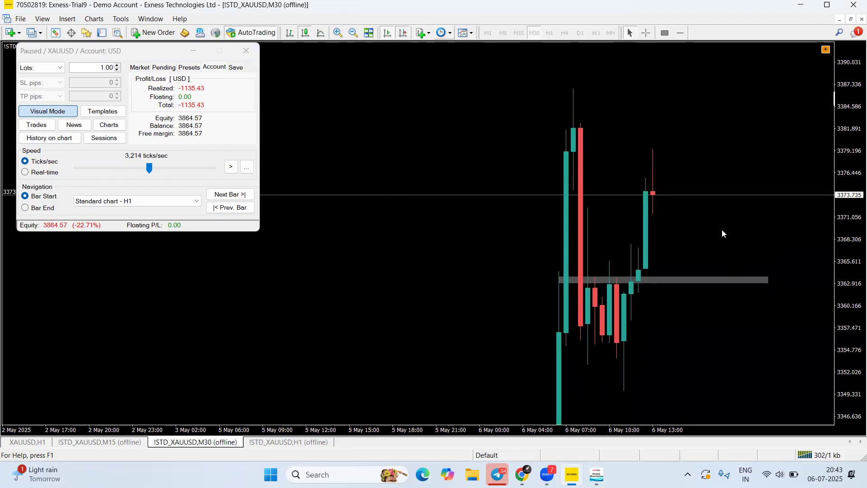
pyautogui.click(235, 68)
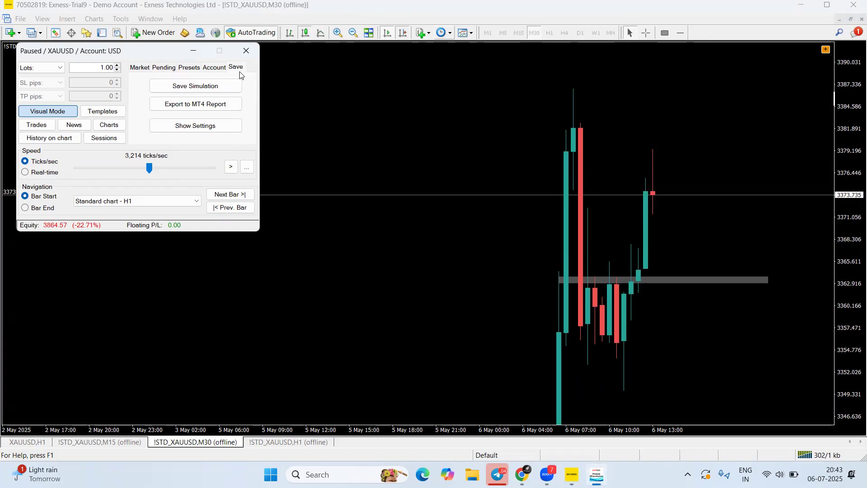
# Save the simulation as 'May Data' in Documents, acknowledge the confirmation, and request quitting the simulator
pyautogui.click(207, 87)
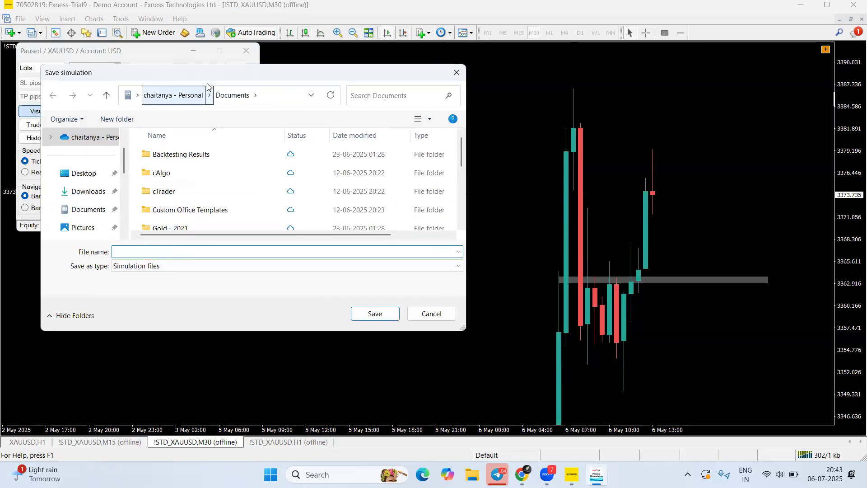
pyautogui.moveTo(207, 84); pyautogui.dragTo(433, 132)
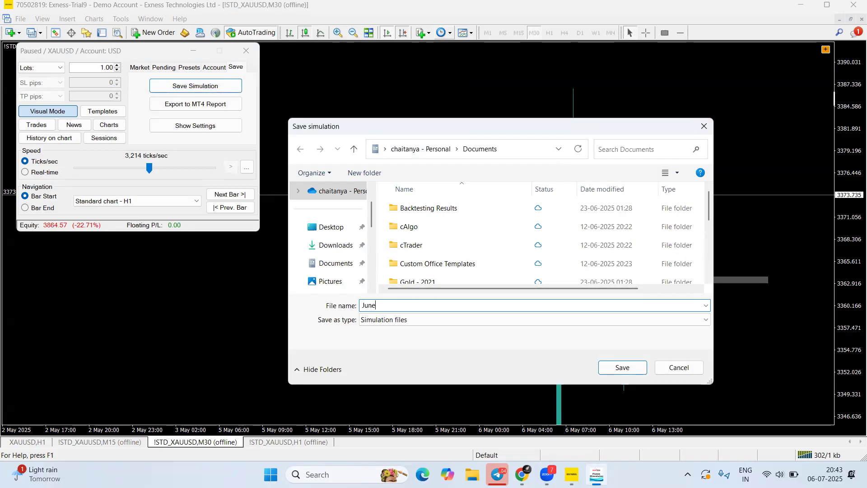
pyautogui.write('May Data')
pyautogui.click(622, 369)
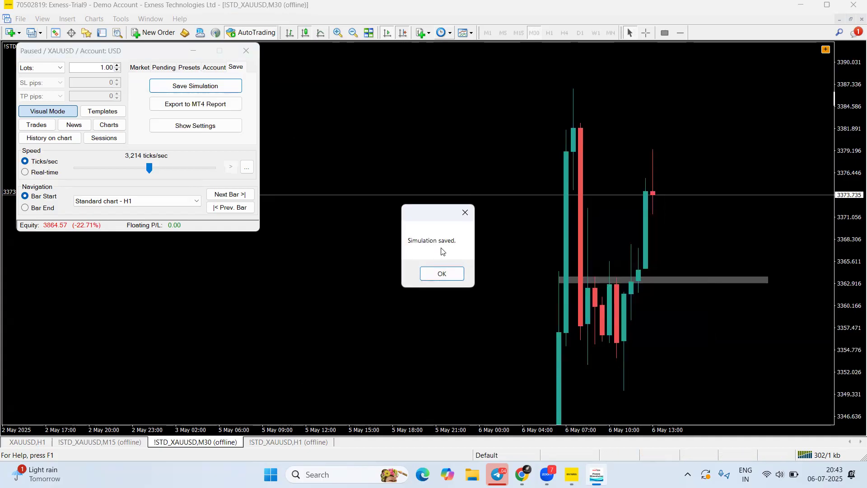
pyautogui.click(443, 274)
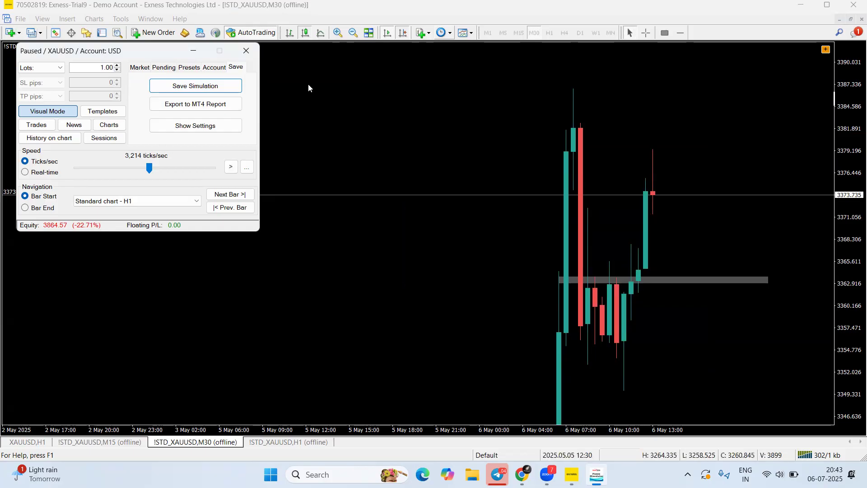
pyautogui.click(246, 51)
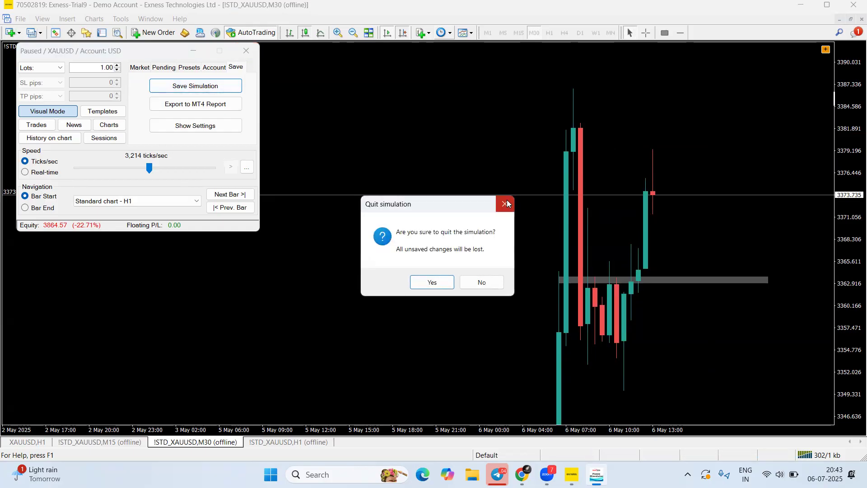
# Confirm quitting, then load May Data.sim to resume at 06/05/2025 13:24 with equity 3864.57
pyautogui.click(428, 284)
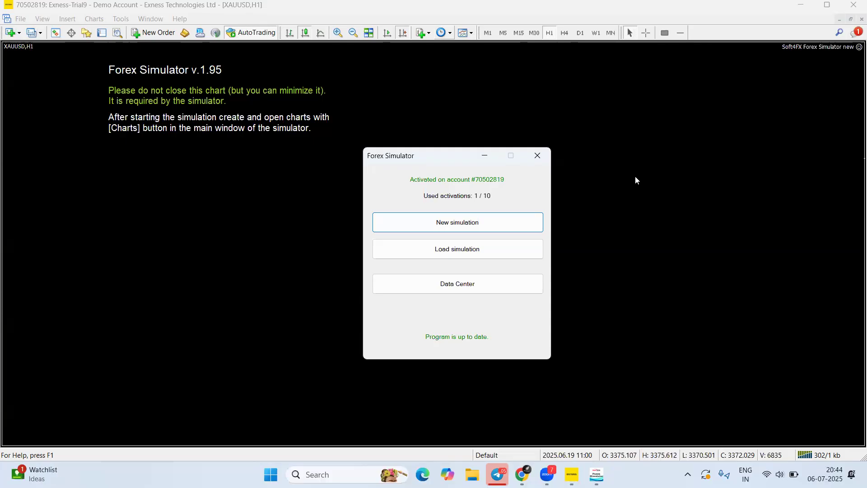
pyautogui.click(469, 224)
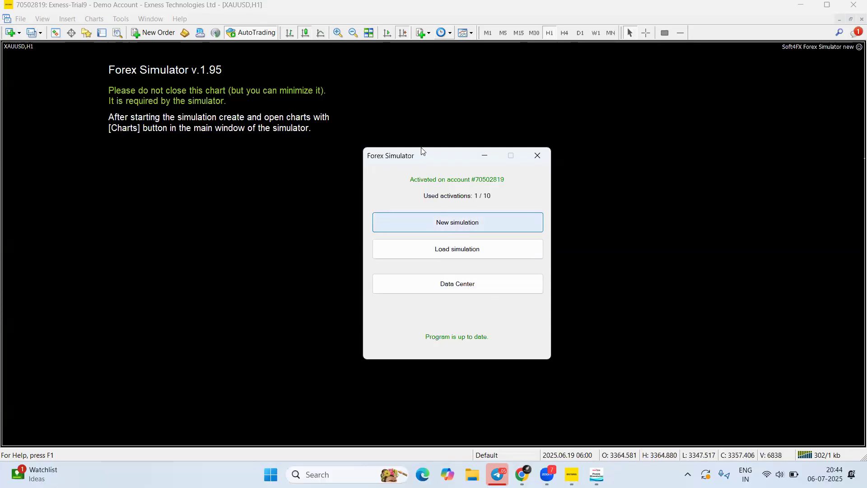
pyautogui.click(626, 69)
pyautogui.click(490, 243)
pyautogui.scroll(-3, 523, 285)
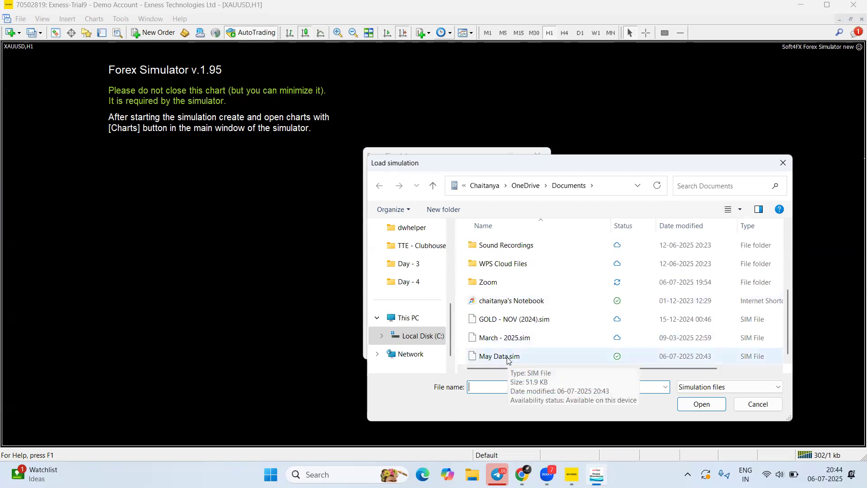
pyautogui.click(504, 357)
pyautogui.click(700, 404)
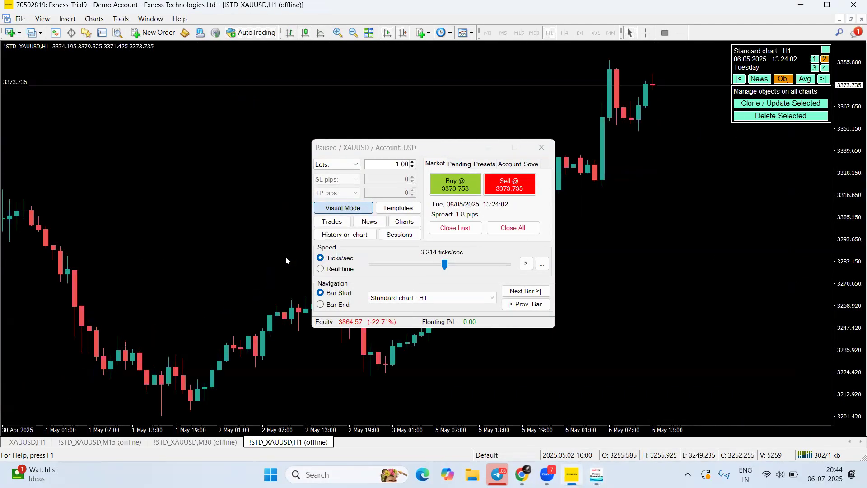
# Browse the reloaded simulation's closed trades, statistics, equity graph and trade history
pyautogui.moveTo(380, 144); pyautogui.dragTo(226, 117)
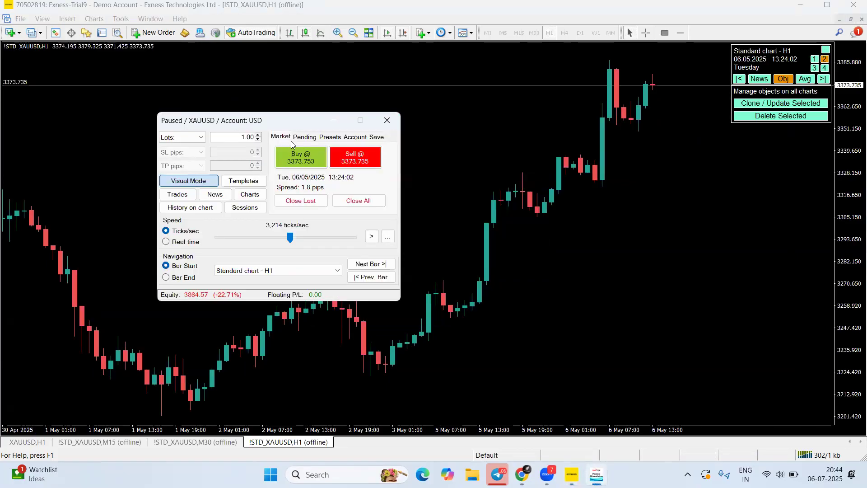
pyautogui.click(307, 138)
pyautogui.click(285, 138)
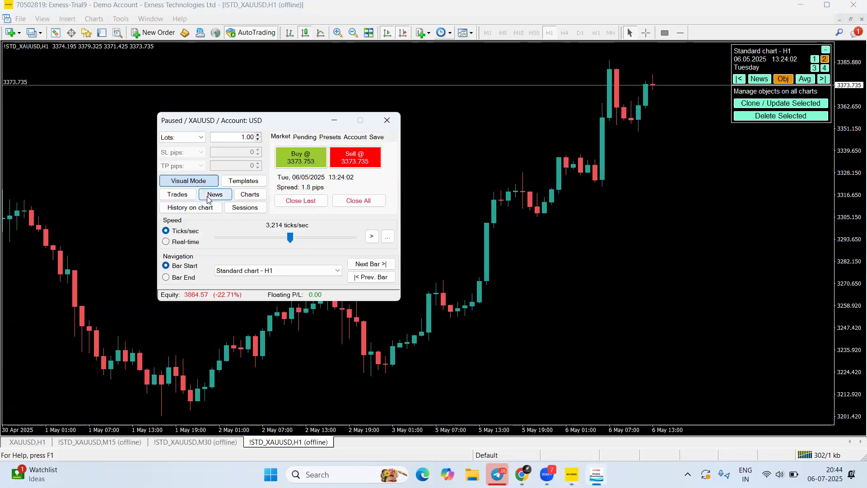
pyautogui.click(187, 197)
pyautogui.click(248, 182)
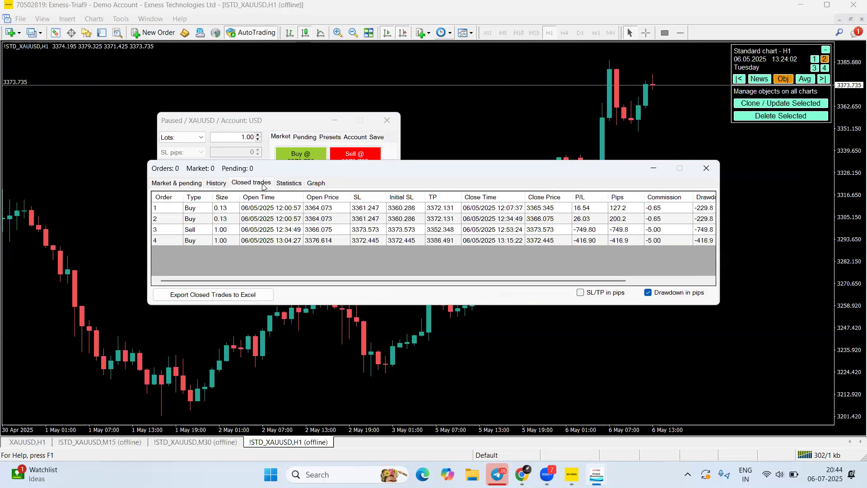
pyautogui.click(288, 183)
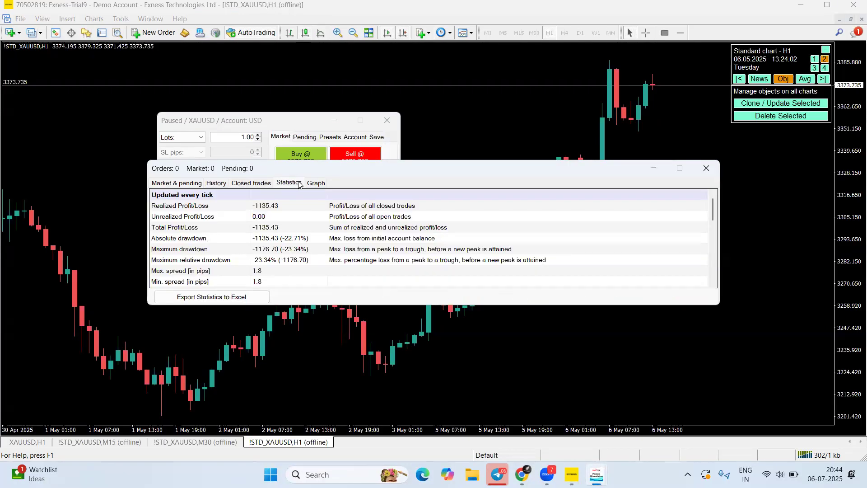
pyautogui.click(316, 183)
pyautogui.click(250, 183)
pyautogui.click(216, 183)
pyautogui.click(200, 183)
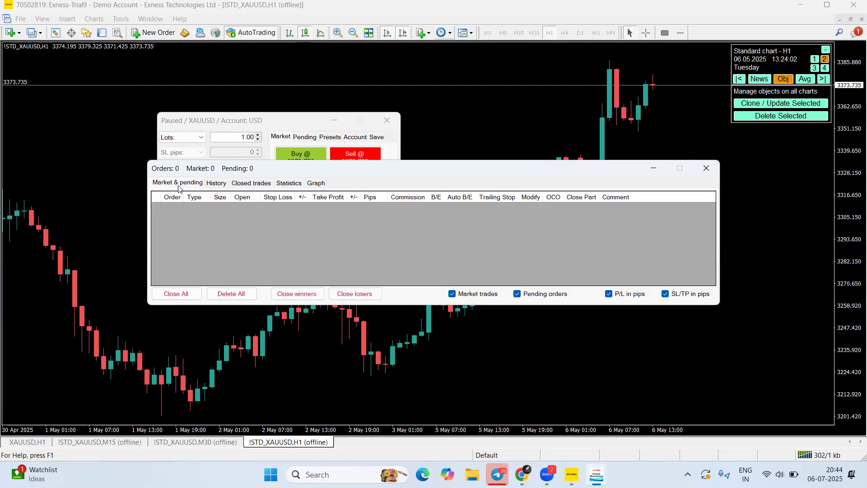
pyautogui.click(706, 168)
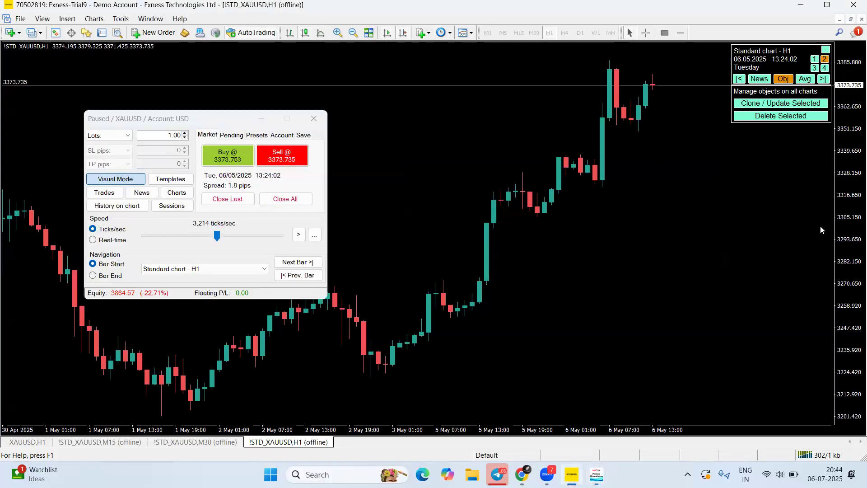
# Set a fixed price scale in the chart properties and resize the candles
pyautogui.rightClick(450, 143)
pyautogui.click(474, 341)
pyautogui.click(281, 259)
pyautogui.click(478, 325)
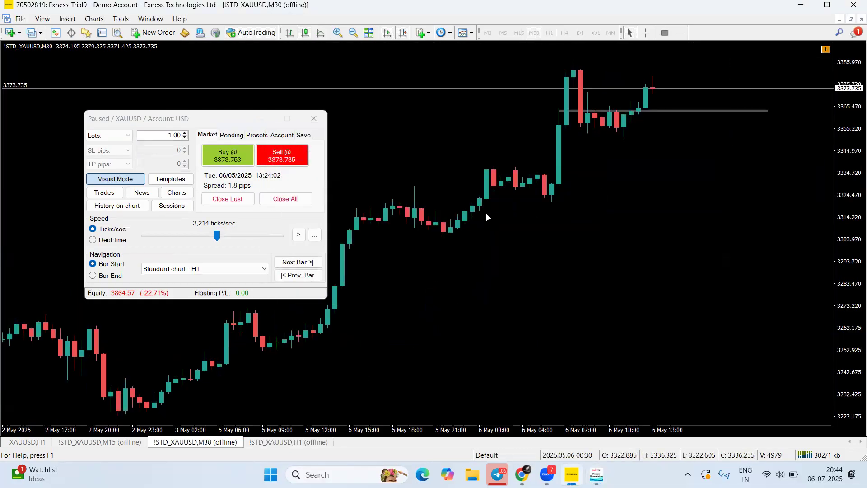
pyautogui.moveTo(852, 292); pyautogui.dragTo(851, 244)
pyautogui.moveTo(632, 194); pyautogui.dragTo(609, 381)
pyautogui.click(825, 50)
pyautogui.moveTo(847, 147); pyautogui.dragTo(847, 169)
# Slow the replay to 156 ticks per second, resume it, and draw a second zone near 3354
pyautogui.moveTo(217, 239); pyautogui.dragTo(189, 235)
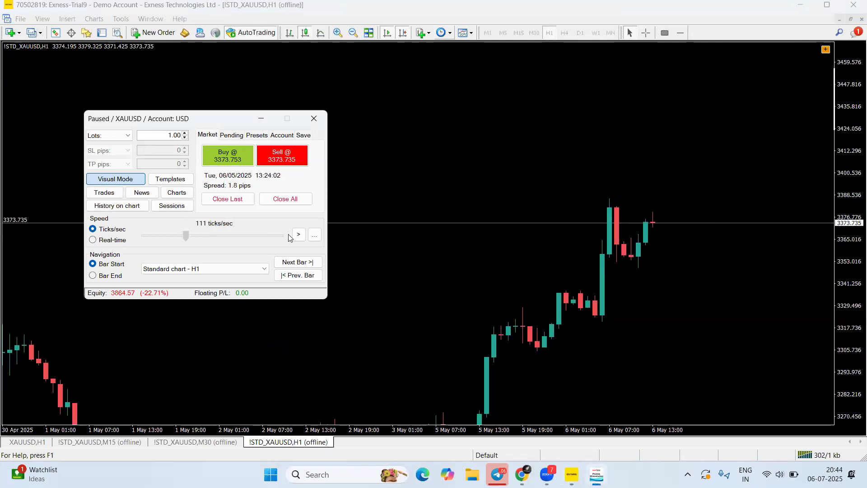
pyautogui.click(299, 234)
pyautogui.moveTo(854, 256)
pyautogui.mouseDown()
pyautogui.moveTo(716, 207)
pyautogui.moveTo(604, 199)
pyautogui.moveTo(739, 196)
pyautogui.mouseUp()
pyautogui.click(664, 32)
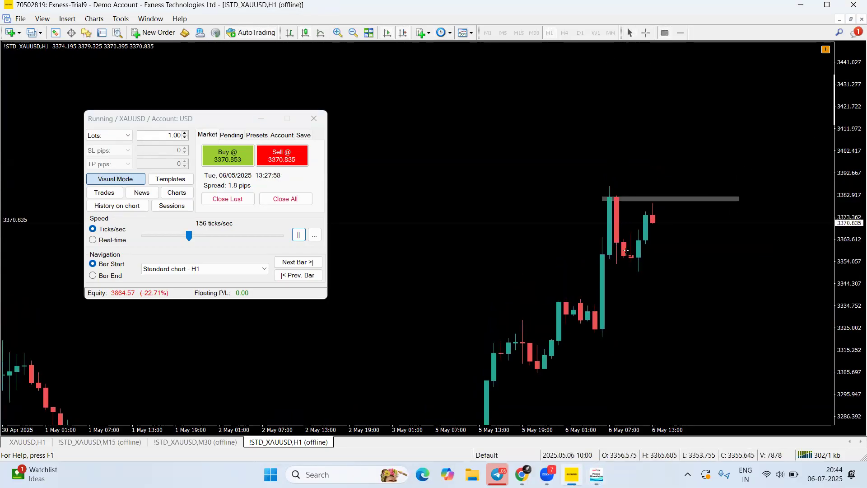
pyautogui.moveTo(595, 262); pyautogui.dragTo(732, 259)
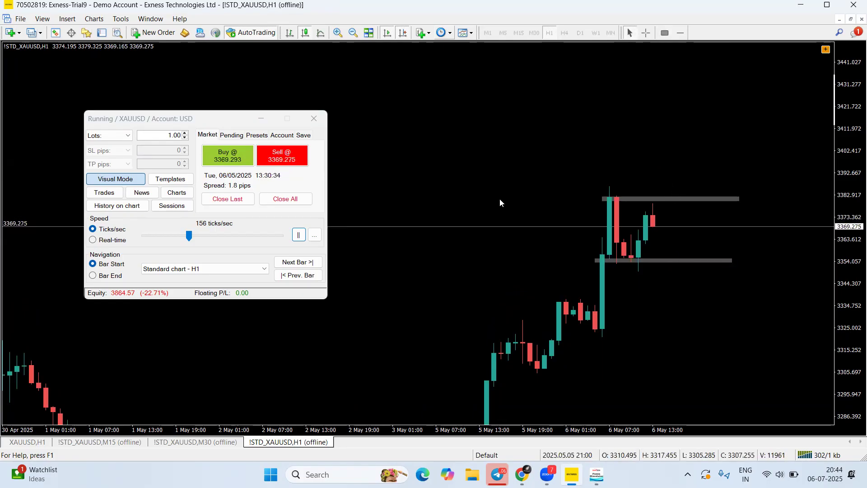
# Pause the replay and step bars until it sits at 06/05/2025 12:00
pyautogui.click(300, 237)
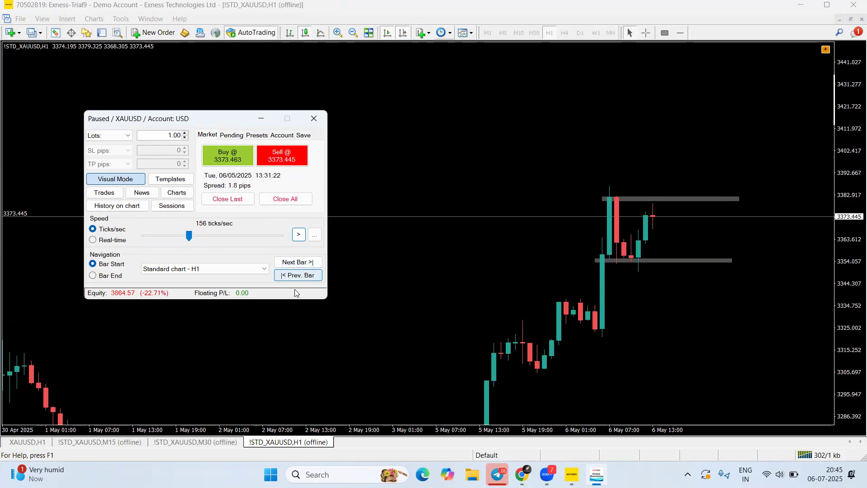
pyautogui.click(301, 263)
pyautogui.click(309, 277)
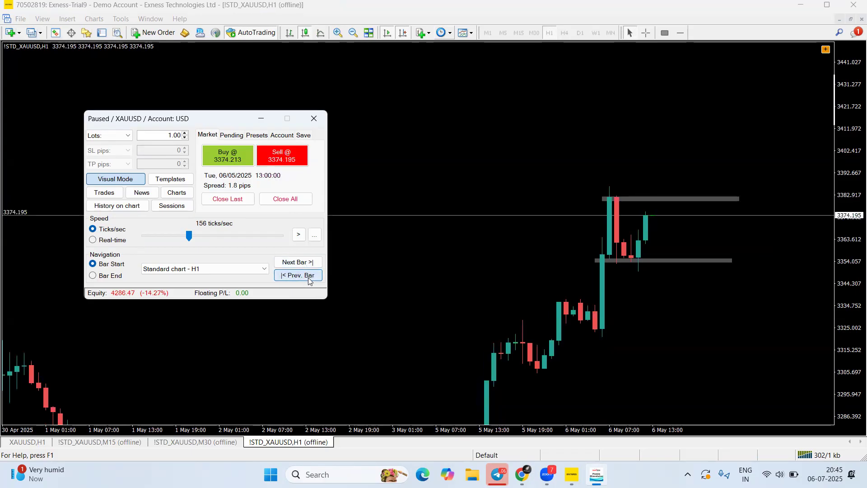
pyautogui.click(308, 278)
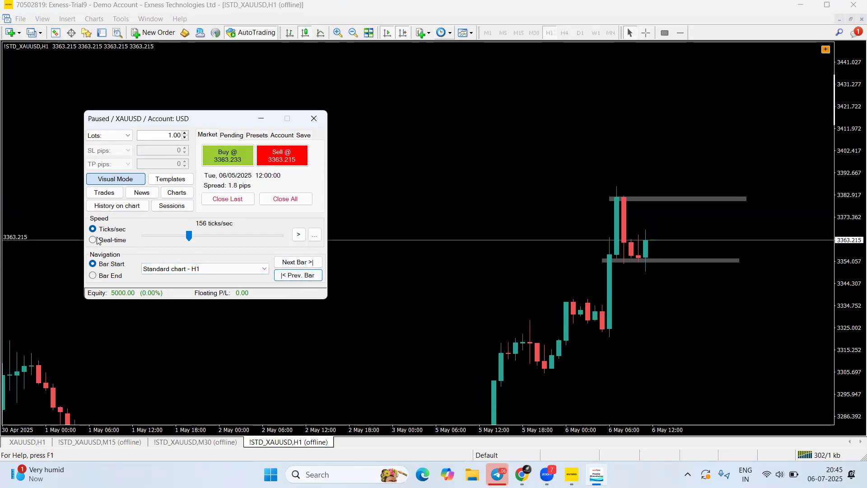
pyautogui.moveTo(191, 236); pyautogui.dragTo(189, 236)
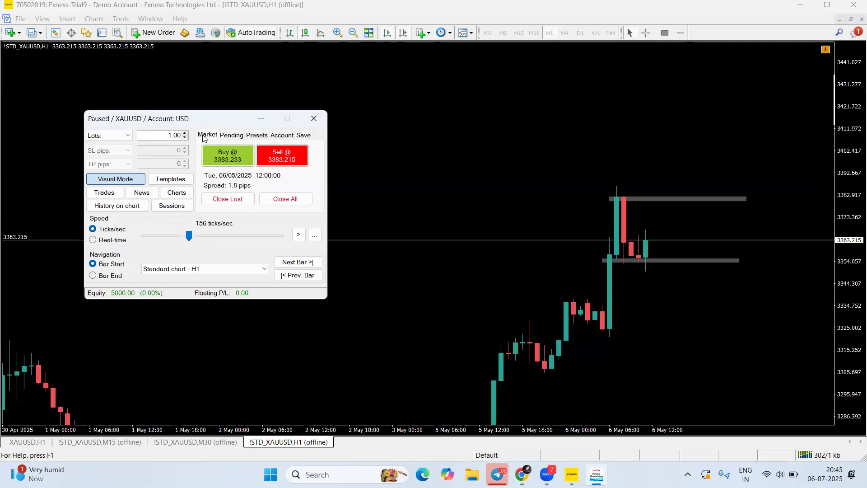
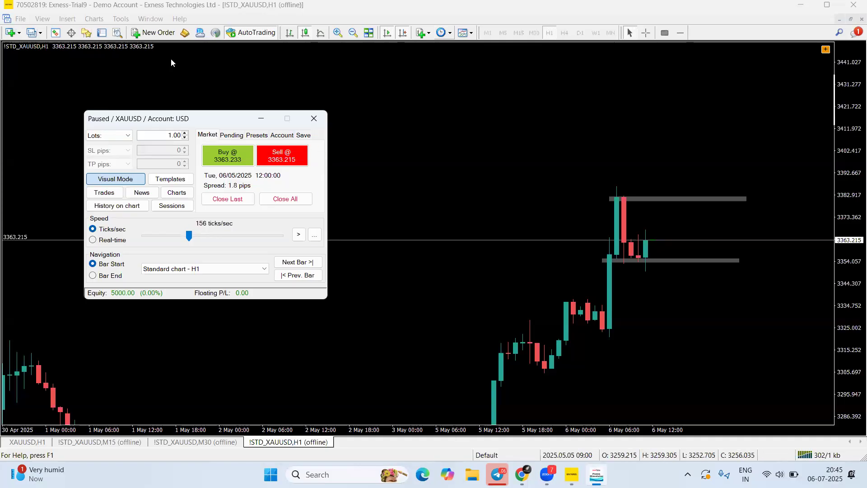
# Switch from the paused XAUUSD H1 backtest to the Forex Trader Telegram group chat
pyautogui.hotkey('alt', 'Tab')
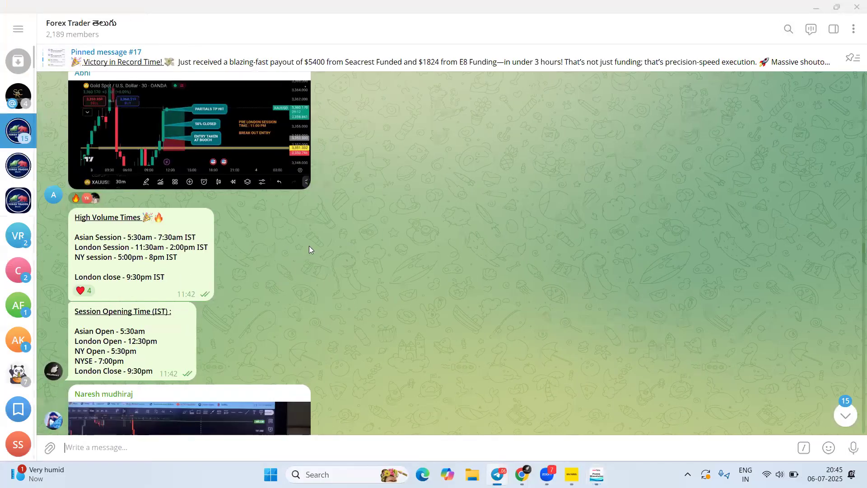
# Scroll the group chat, then bring the Exness MT4 window and XAUUSD simulator panel forward
pyautogui.scroll(-5, 309, 246)
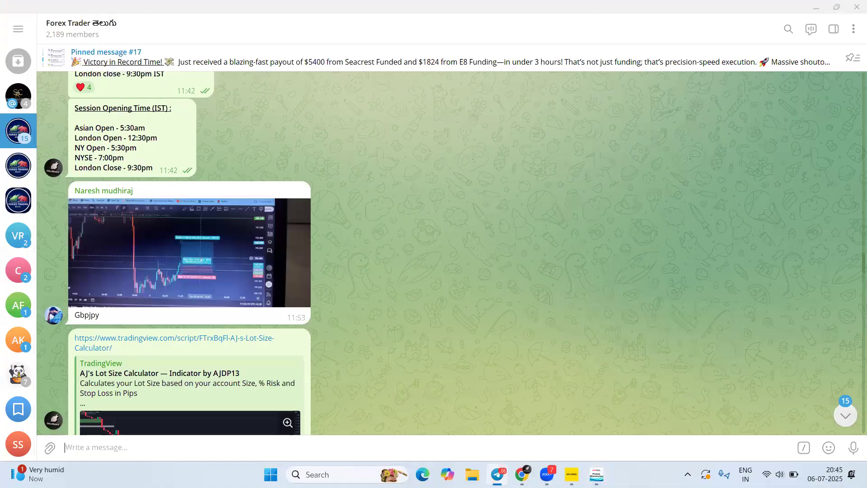
pyautogui.click(522, 475)
pyautogui.click(572, 474)
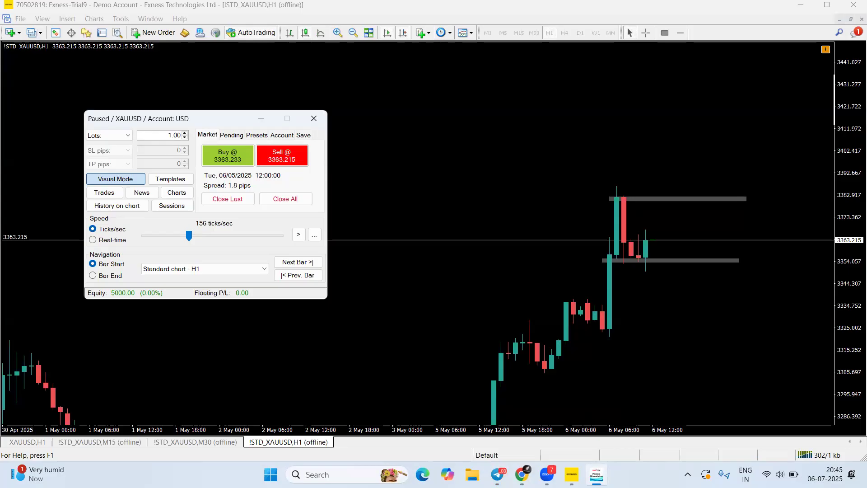
# Focus the XAUUSD H1 chart behind the simulator panel, paused at 06/05/2025 12:00
pyautogui.click(711, 257)
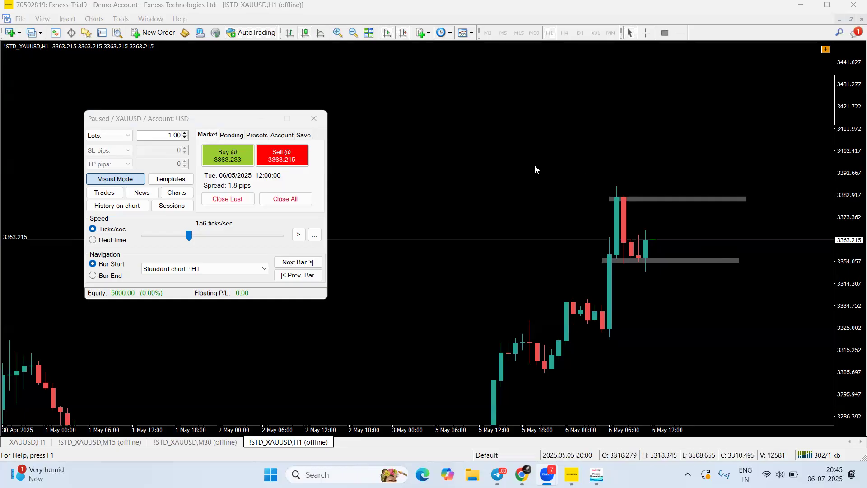
pyautogui.hotkey('alt', 'Tab')
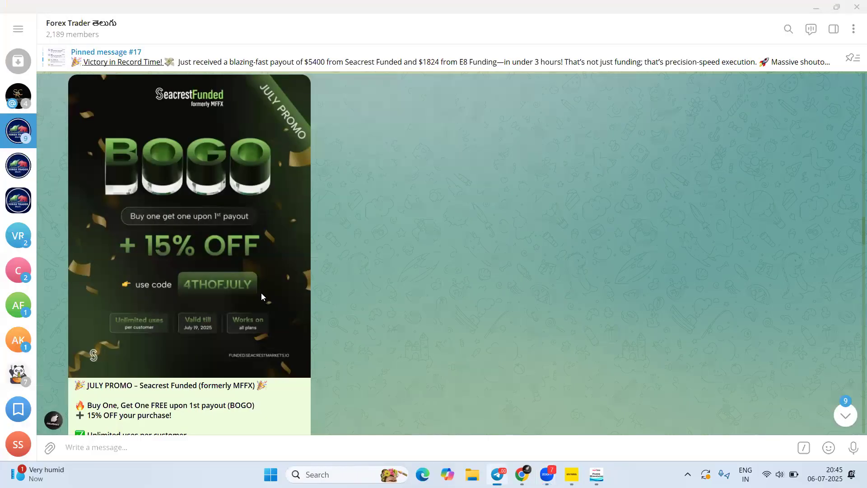
pyautogui.scroll(-4, 261, 293)
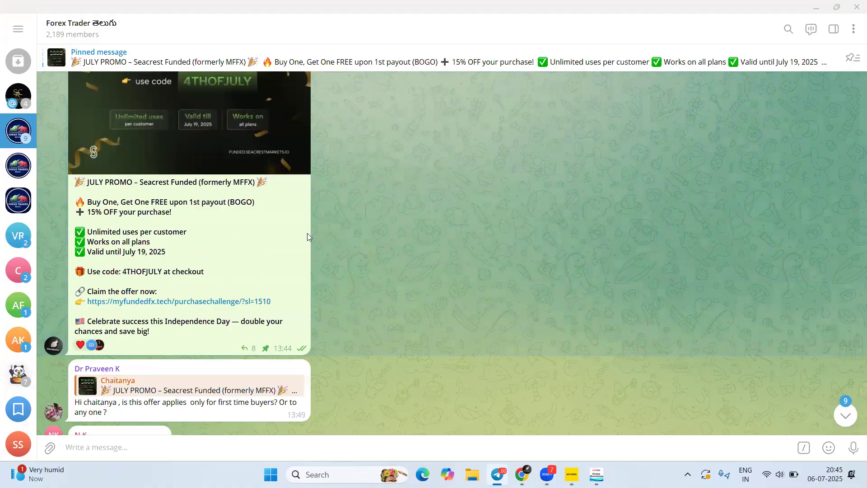
pyautogui.scroll(3, 238, 245)
pyautogui.scroll(2, 369, 213)
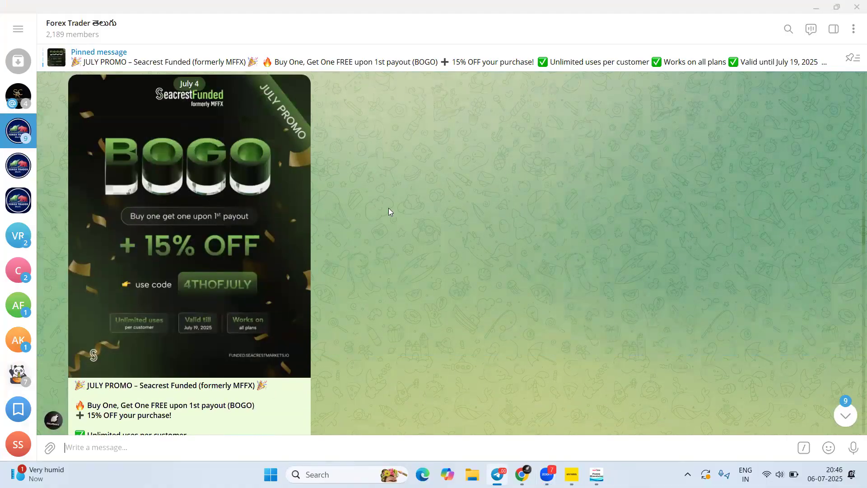
pyautogui.scroll(-4, 280, 210)
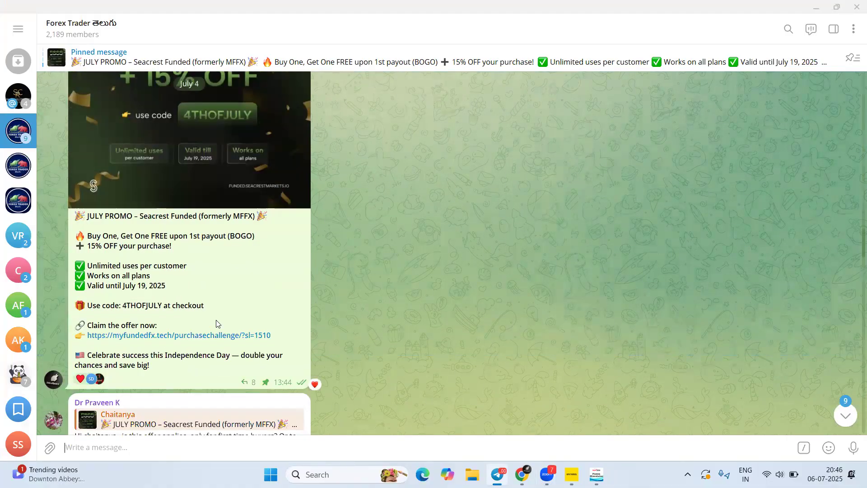
pyautogui.scroll(5, 279, 305)
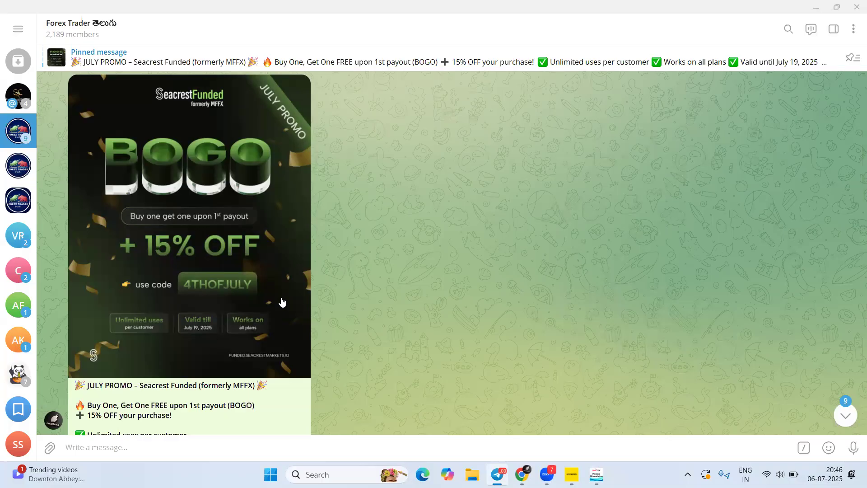
pyautogui.scroll(-3, 273, 318)
pyautogui.scroll(3, 271, 321)
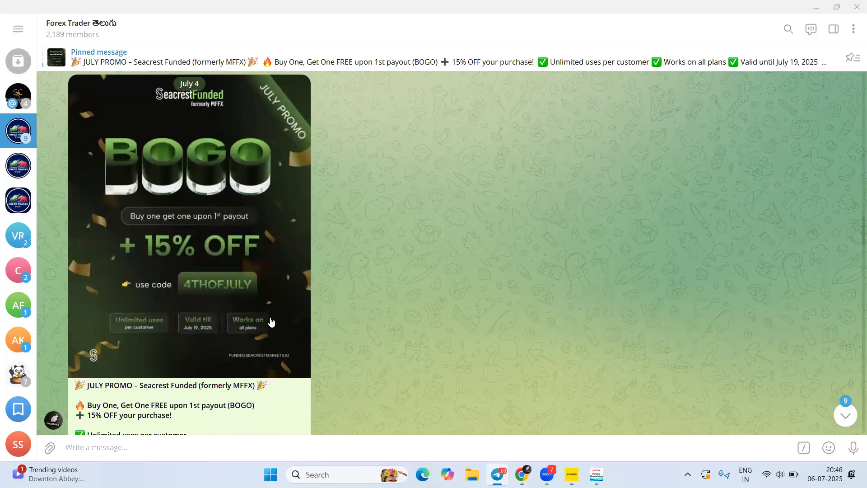
pyautogui.scroll(2, 271, 322)
pyautogui.scroll(-2, 309, 251)
pyautogui.scroll(-1, 309, 252)
pyautogui.scroll(3, 249, 246)
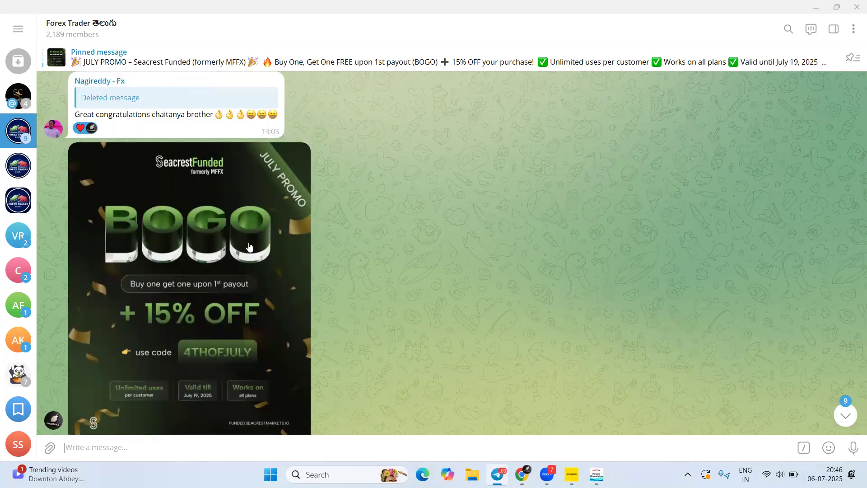
pyautogui.scroll(-1, 248, 246)
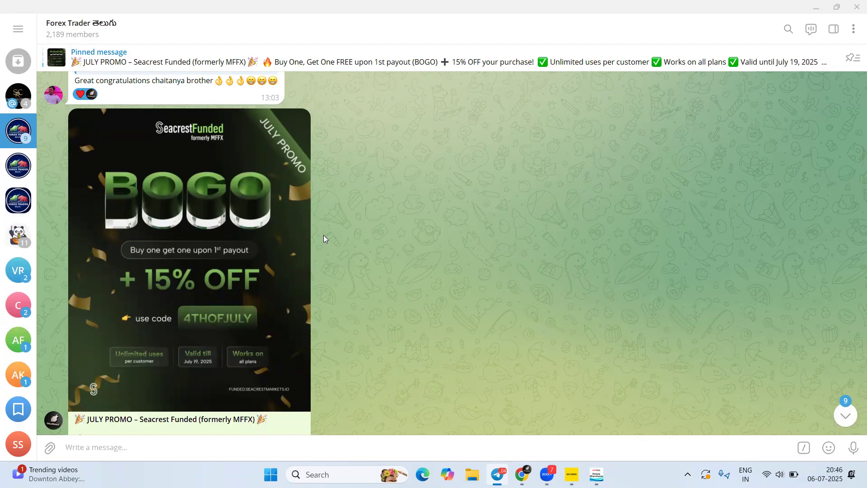
pyautogui.scroll(-5, 323, 228)
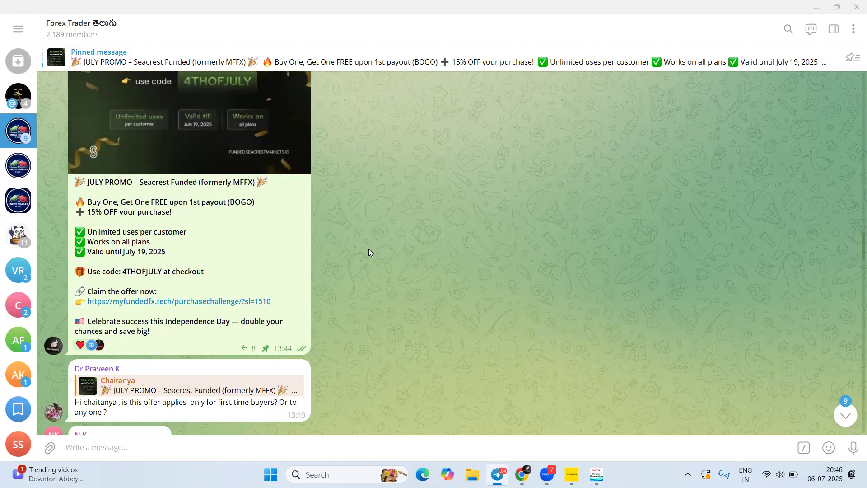
pyautogui.scroll(2, 369, 249)
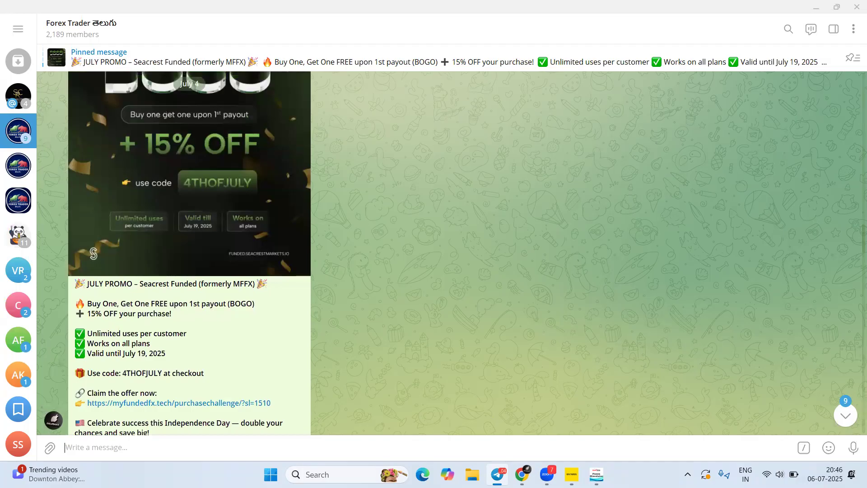